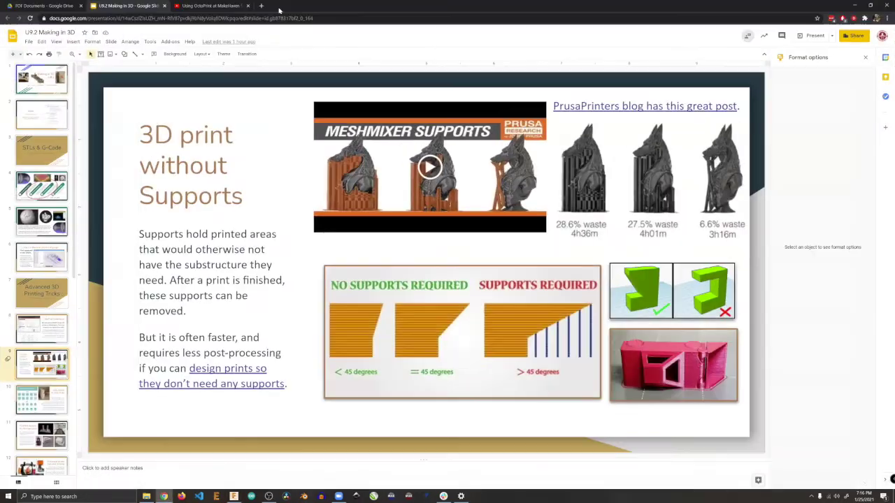
# Step: Open the Ultimaker Cura product page in a new browser tab
pyautogui.click(262, 7)
pyautogui.write('cura')
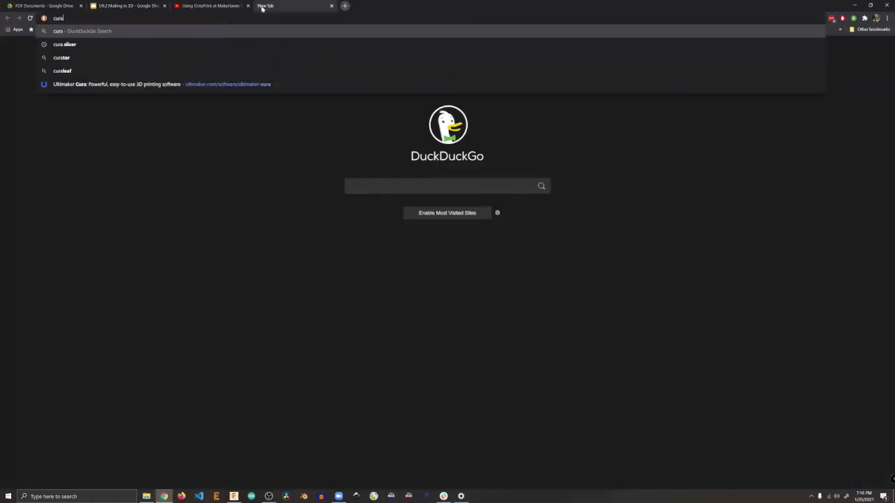
pyautogui.press('Down')
pyautogui.press('Down')
pyautogui.press('Down')
pyautogui.press('Down')
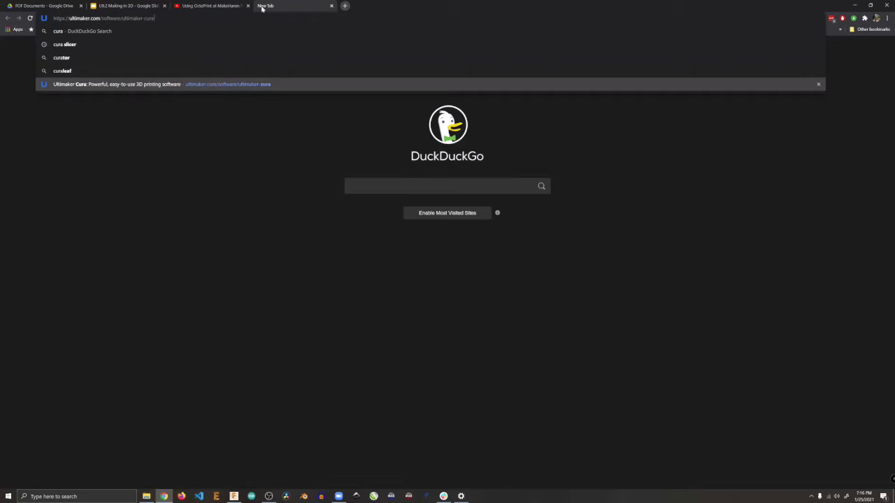
pyautogui.press('Return')
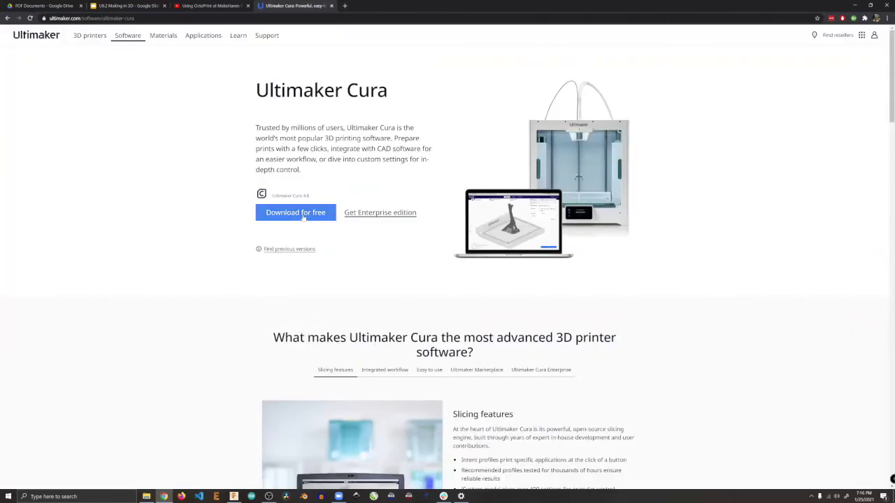
# Step: Download the free Ultimaker Cura 4.8 installer for Windows, 64 bit
pyautogui.click(303, 218)
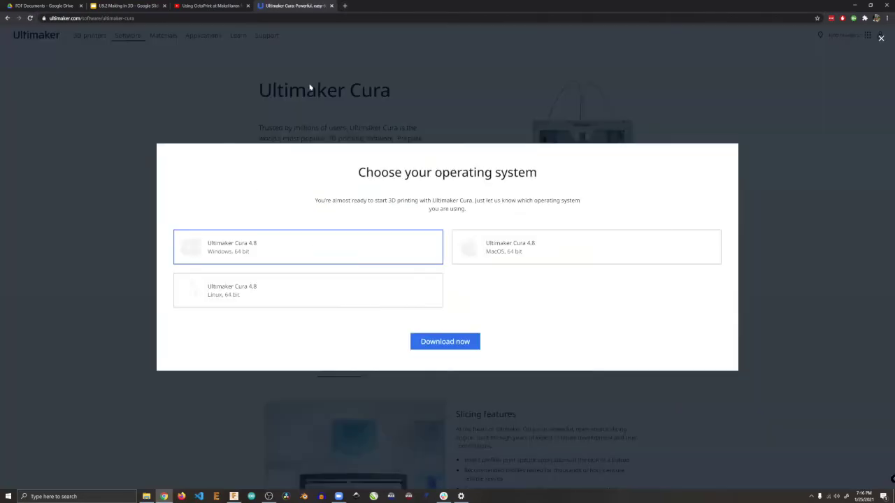
pyautogui.click(333, 252)
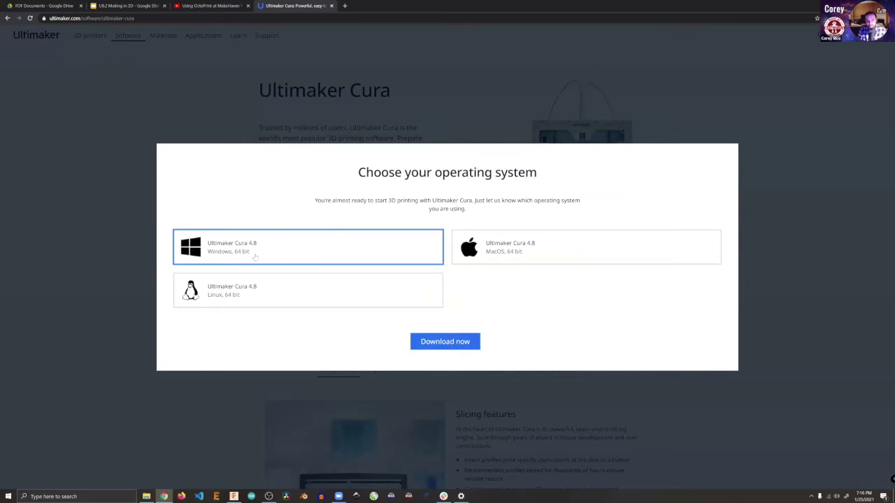
pyautogui.click(461, 344)
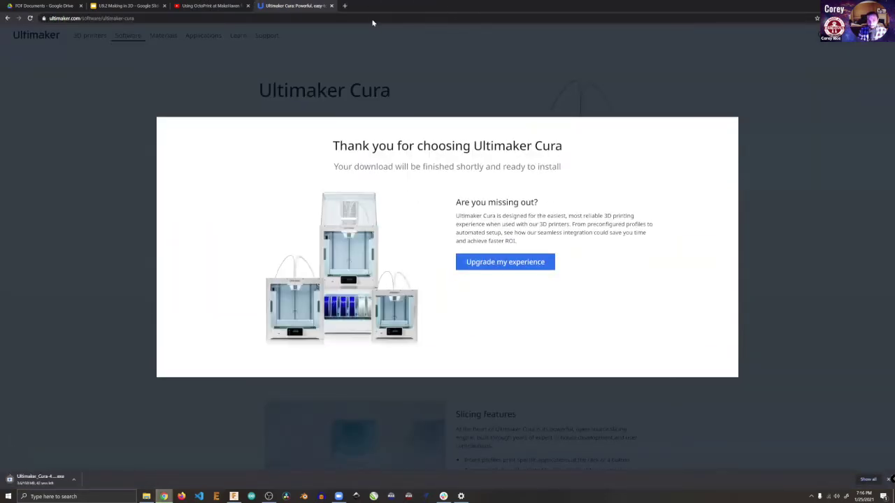
# Step: Open slic3r.org in a new browser tab and go to the Windows downloads of the most recent official release
pyautogui.click(343, 6)
pyautogui.write('s')
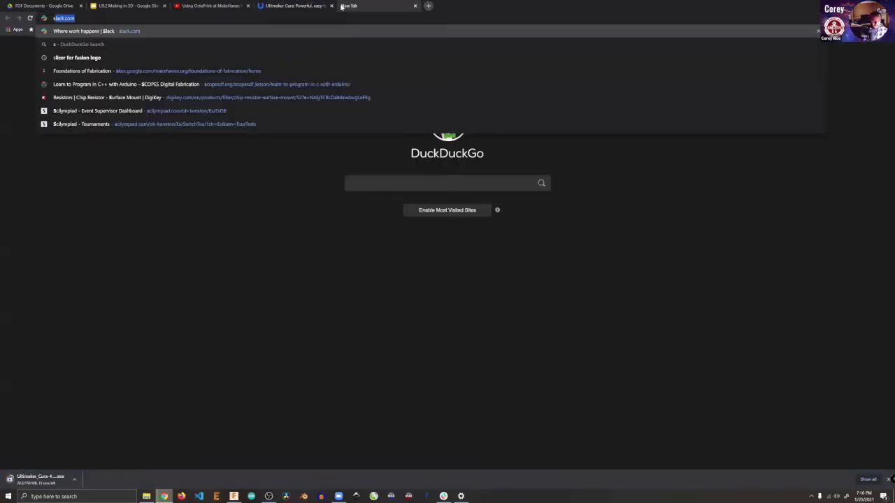
pyautogui.write('lic3r.org')
pyautogui.press('Return')
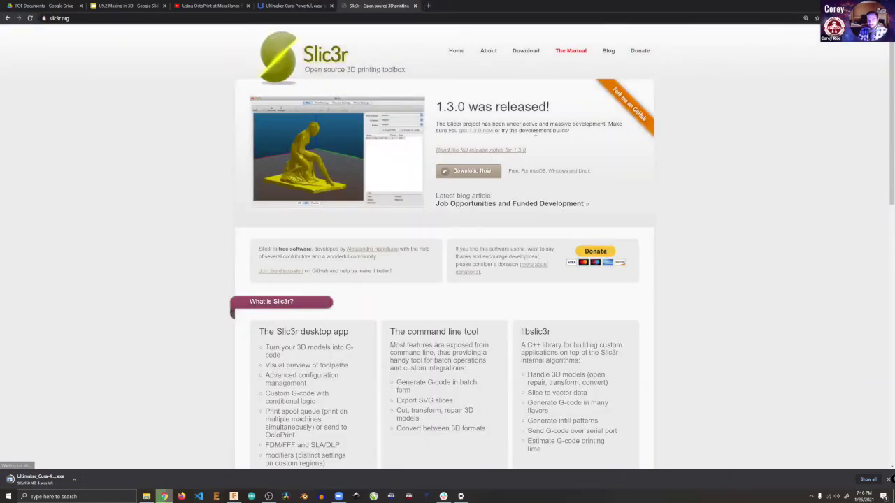
pyautogui.click(455, 178)
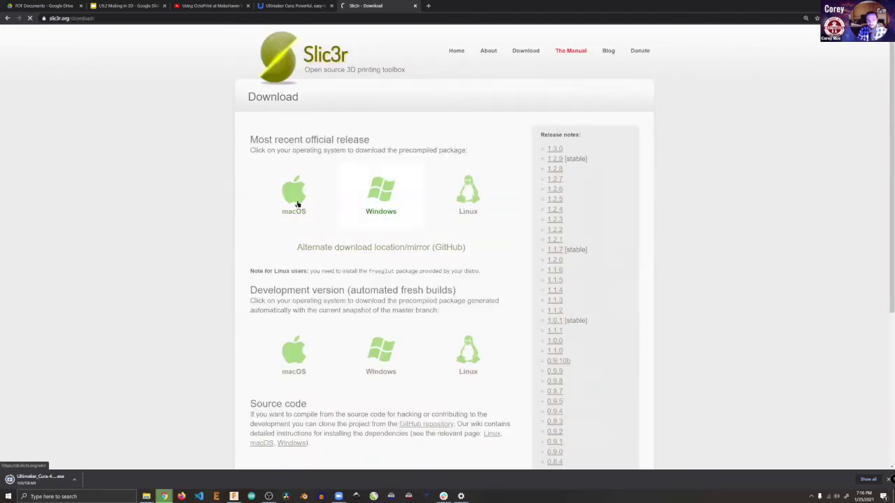
pyautogui.click(374, 195)
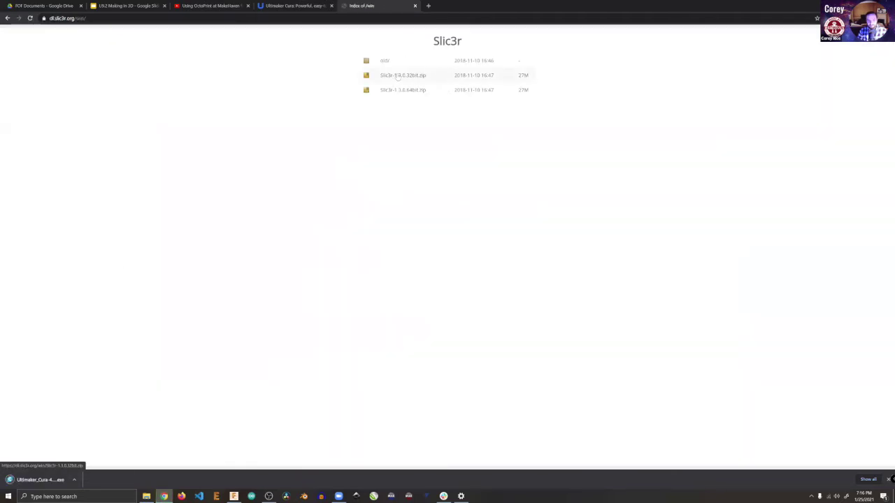
# Step: Run the downloaded Cura installer, cancel its setup, and launch the already installed Ultimaker Cura 4.8.0
pyautogui.click(40, 480)
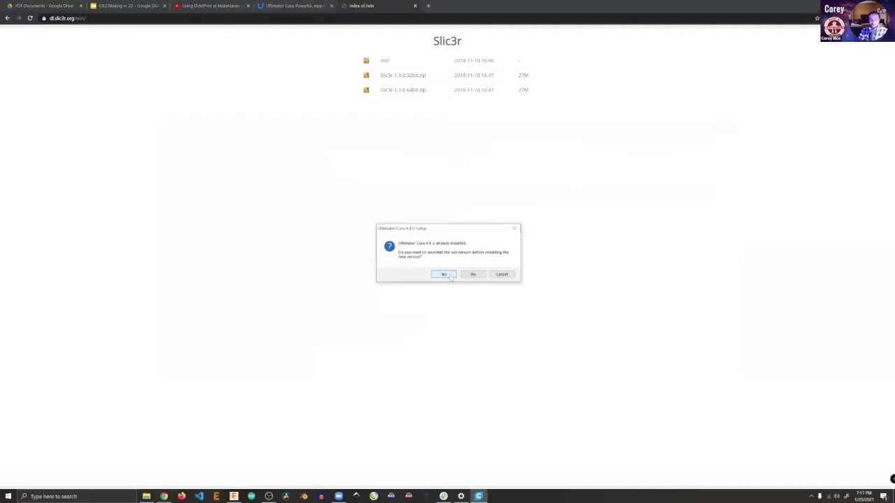
pyautogui.click(501, 274)
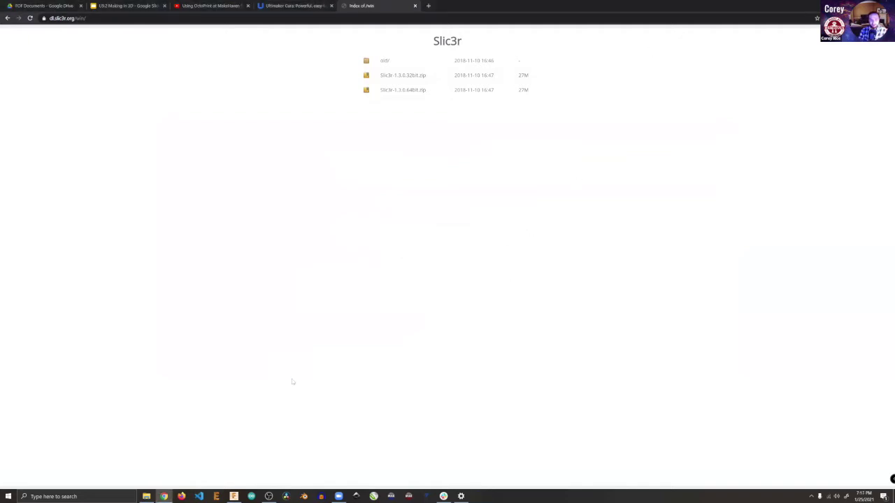
pyautogui.press('super')
pyautogui.write('cura')
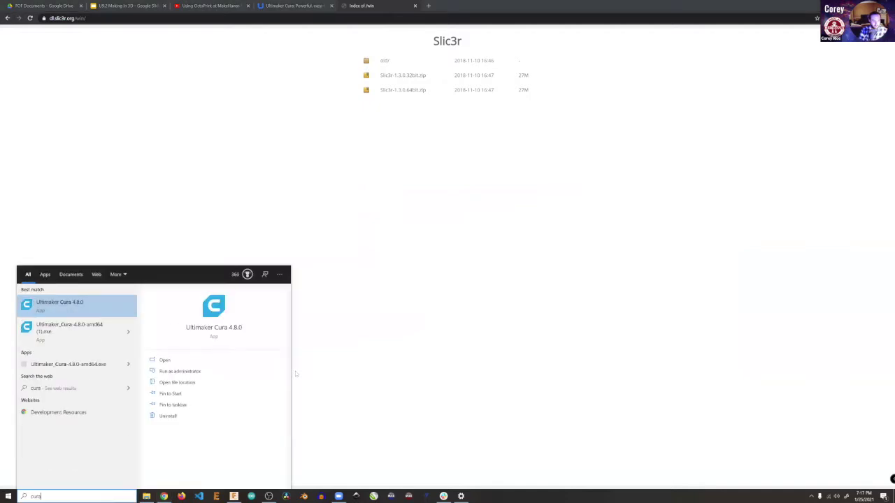
pyautogui.press('Return')
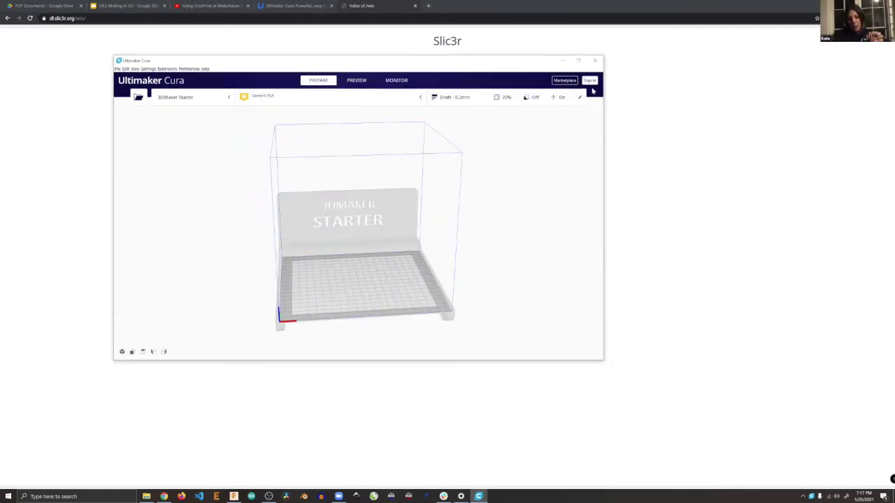
pyautogui.moveTo(256, 156); pyautogui.dragTo(211, 125, button='right')
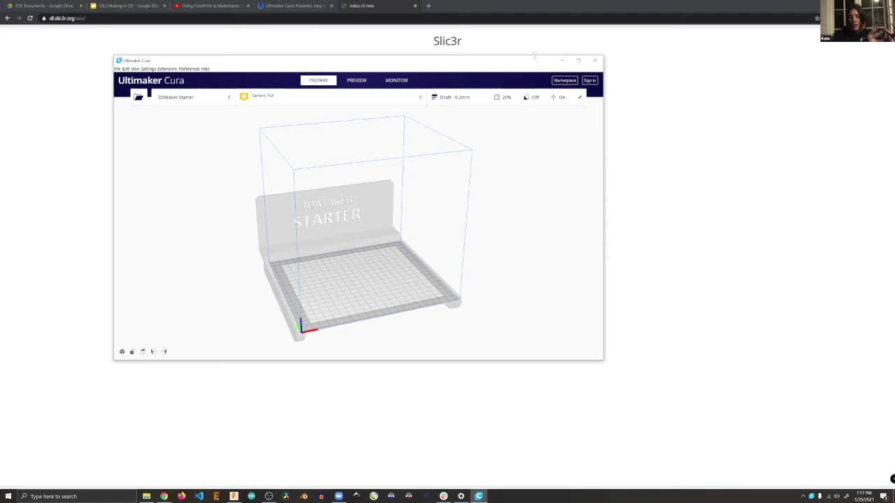
pyautogui.moveTo(538, 55); pyautogui.dragTo(538, 35)
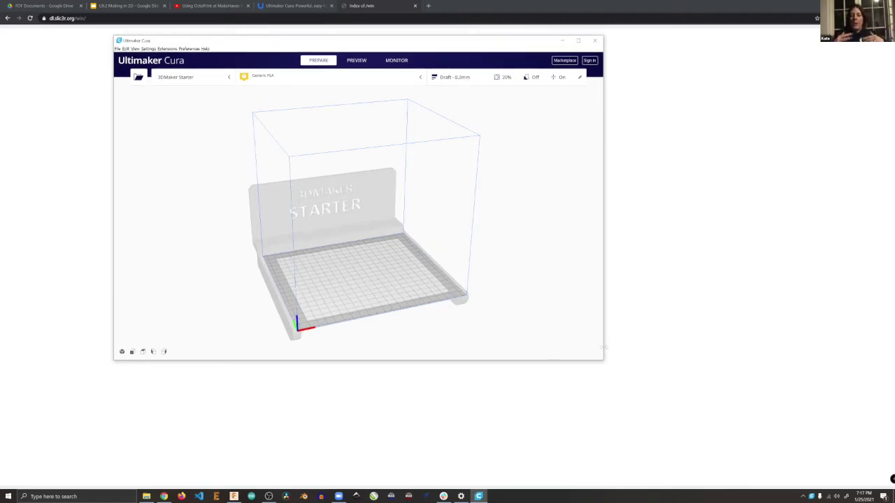
pyautogui.moveTo(602, 348); pyautogui.dragTo(478, 348)
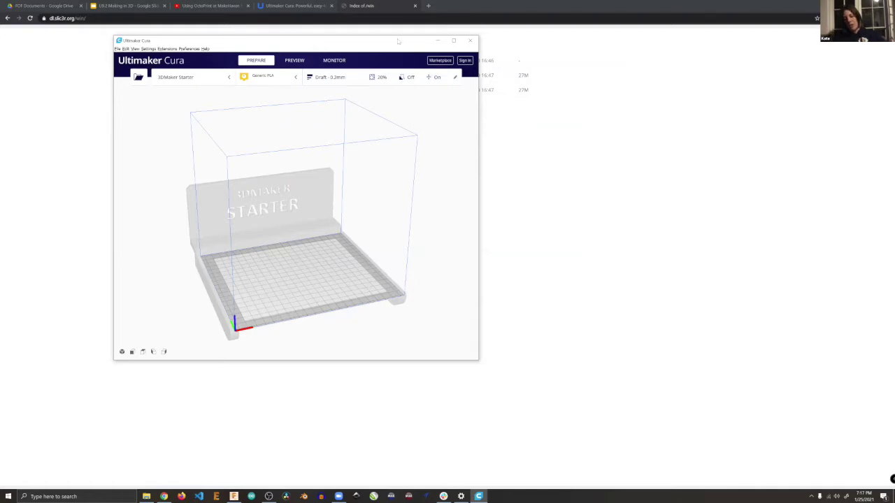
pyautogui.moveTo(398, 41); pyautogui.dragTo(482, 38)
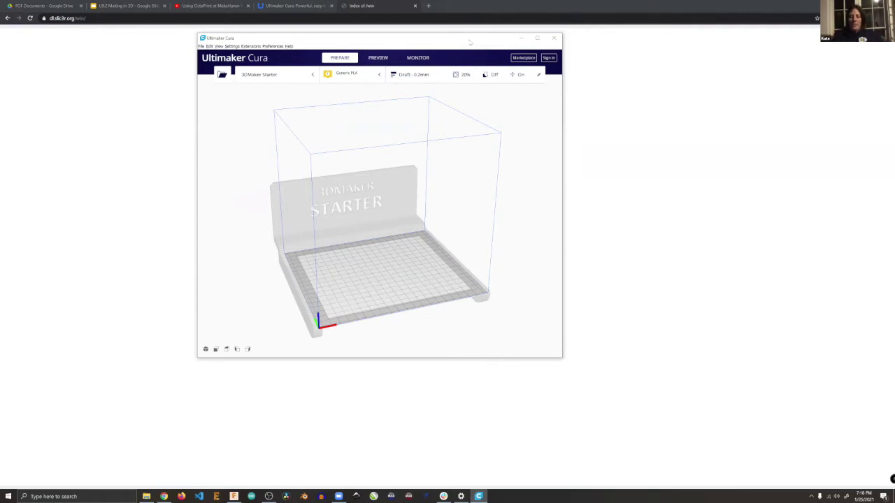
pyautogui.moveTo(470, 43); pyautogui.dragTo(543, 61)
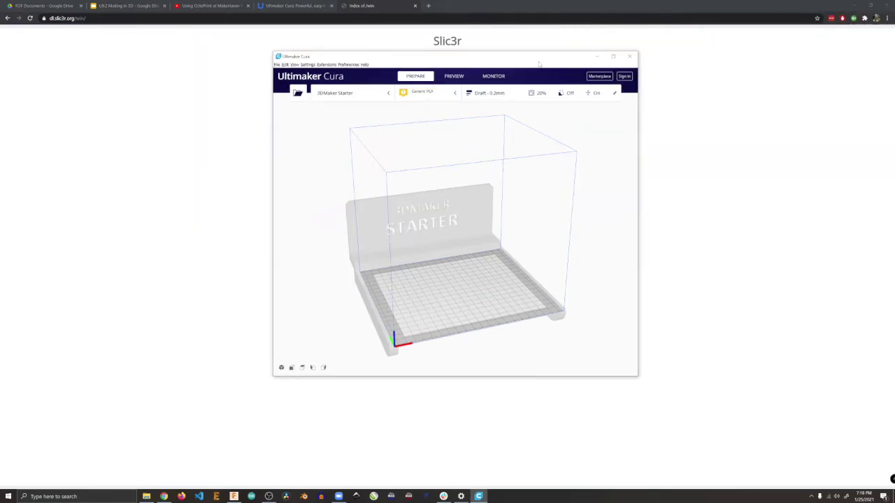
pyautogui.moveTo(539, 64); pyautogui.dragTo(510, 67)
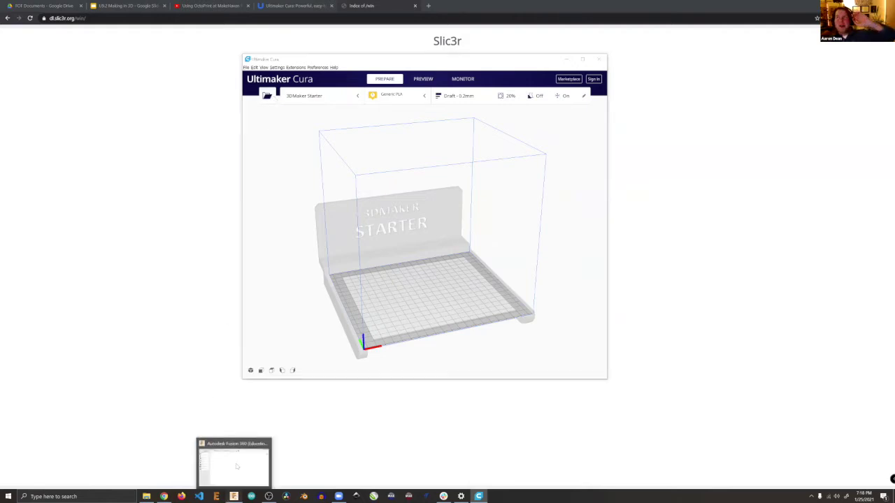
# Step: Switch to Fusion 360 and open the abstract flower design from the Foundations of Fabrication project
pyautogui.click(234, 495)
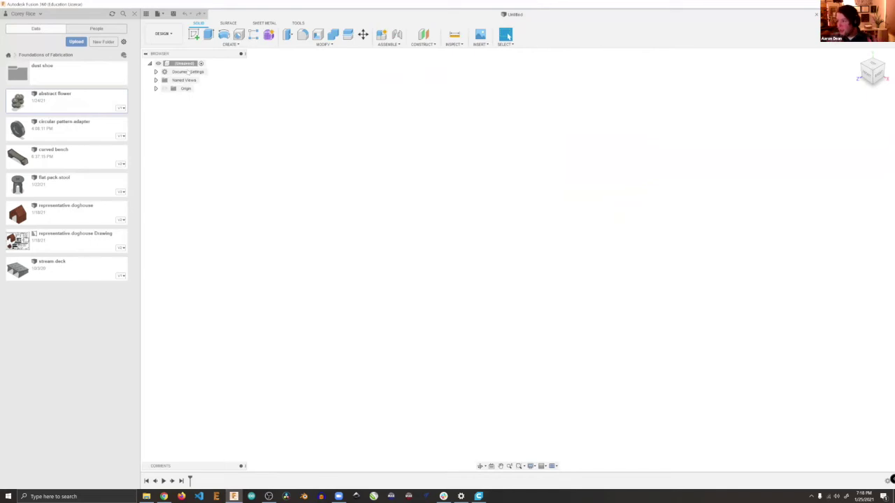
pyautogui.doubleClick(81, 96)
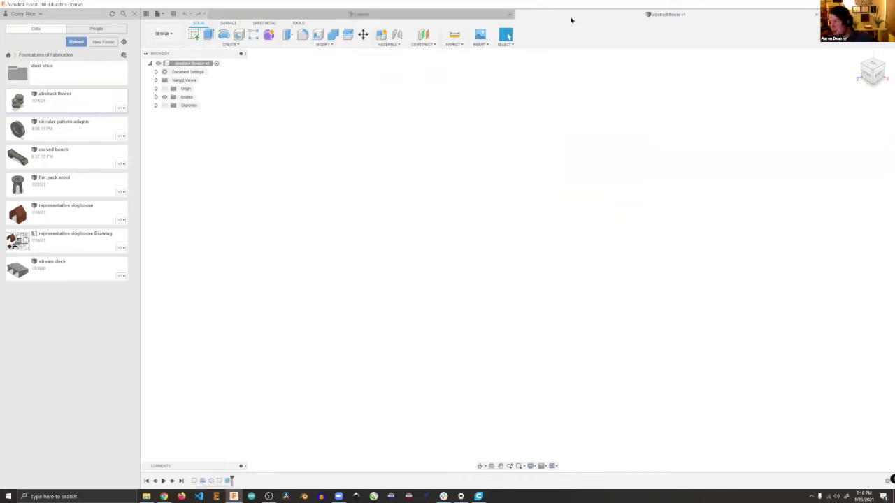
pyautogui.click(156, 97)
pyautogui.rightClick(193, 106)
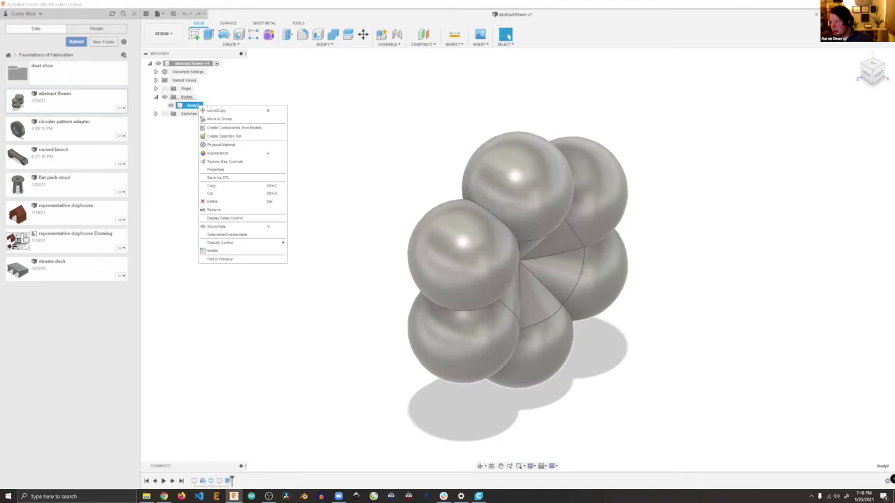
pyautogui.click(230, 178)
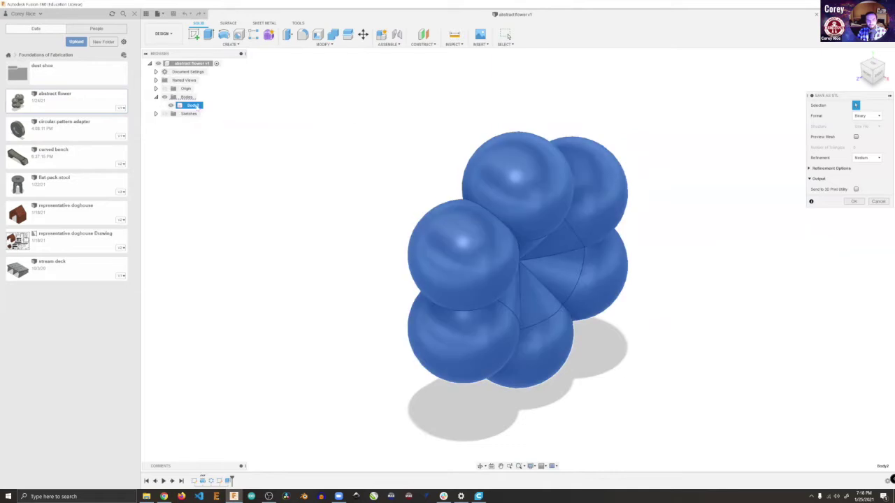
# Step: Export the flower body with the 3D Print command, mesh preview on and print utility off, as Body2.stl on the Desktop
pyautogui.click(298, 23)
pyautogui.click(201, 44)
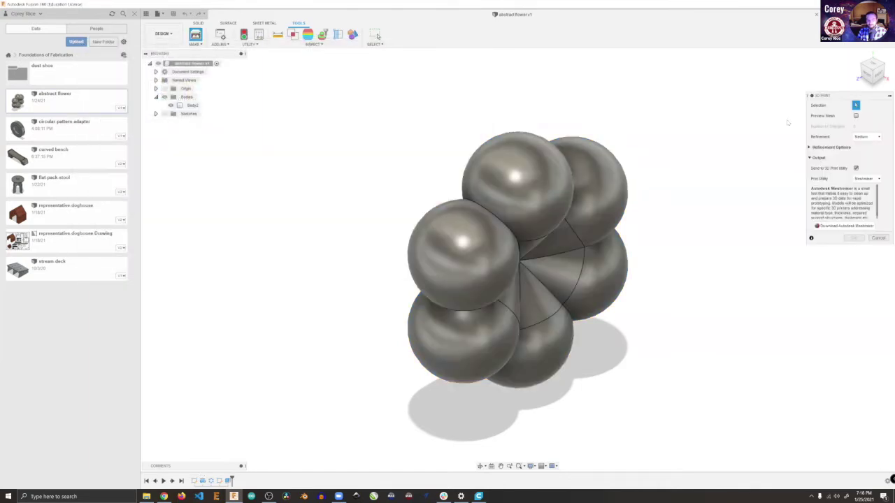
pyautogui.click(587, 207)
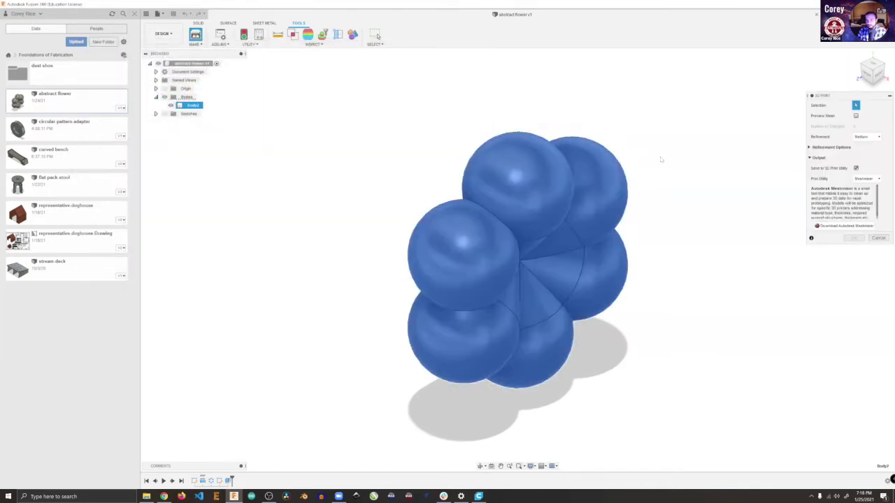
pyautogui.click(856, 115)
pyautogui.click(856, 169)
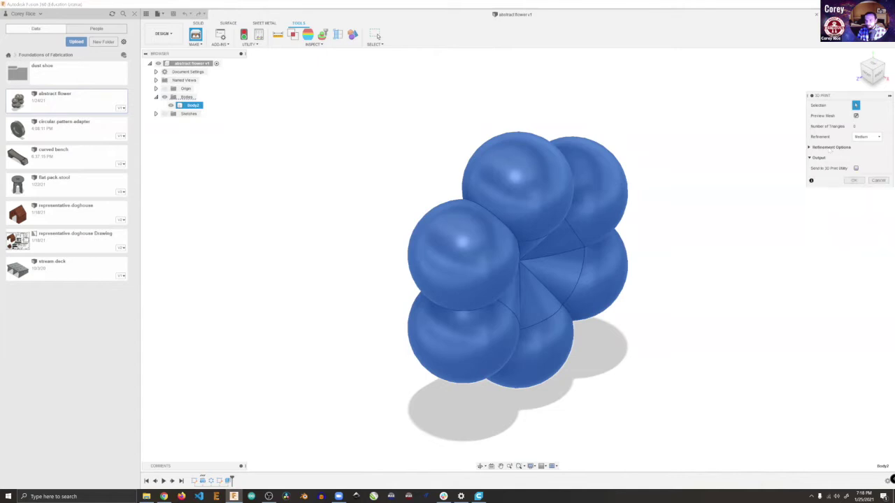
pyautogui.click(854, 180)
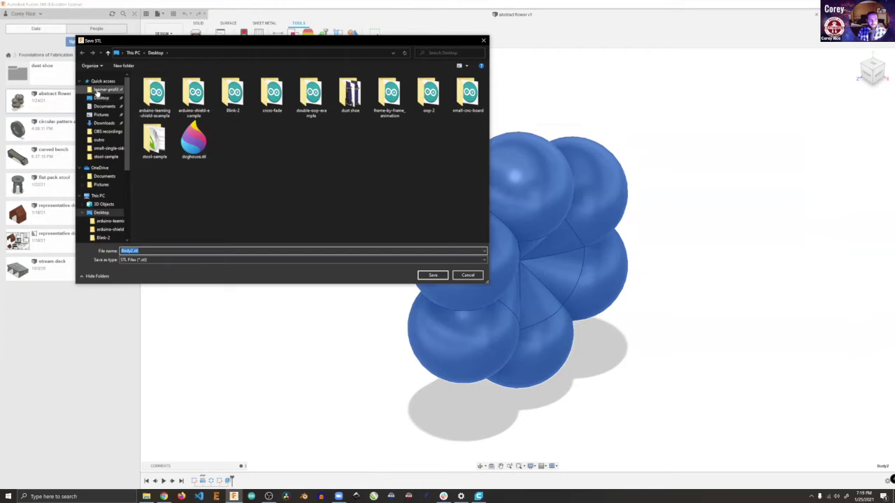
pyautogui.click(431, 275)
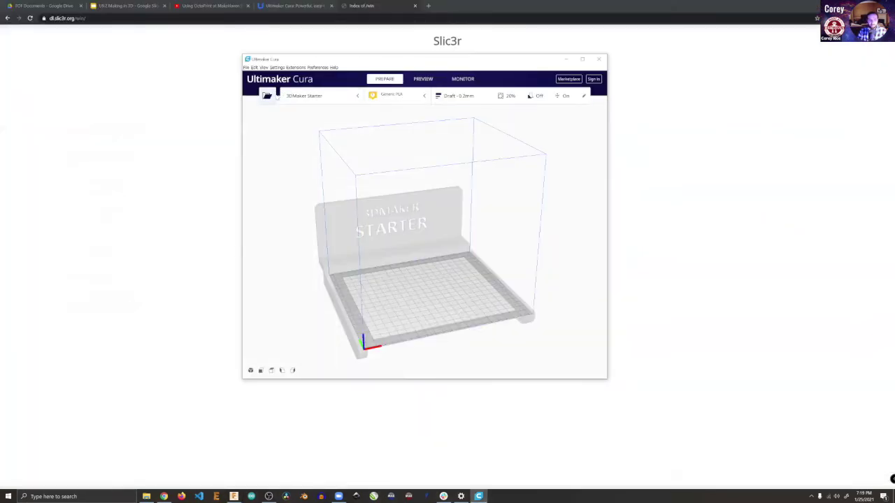
# Step: Import Body2.stl from the Desktop into Ultimaker Cura
pyautogui.click(268, 97)
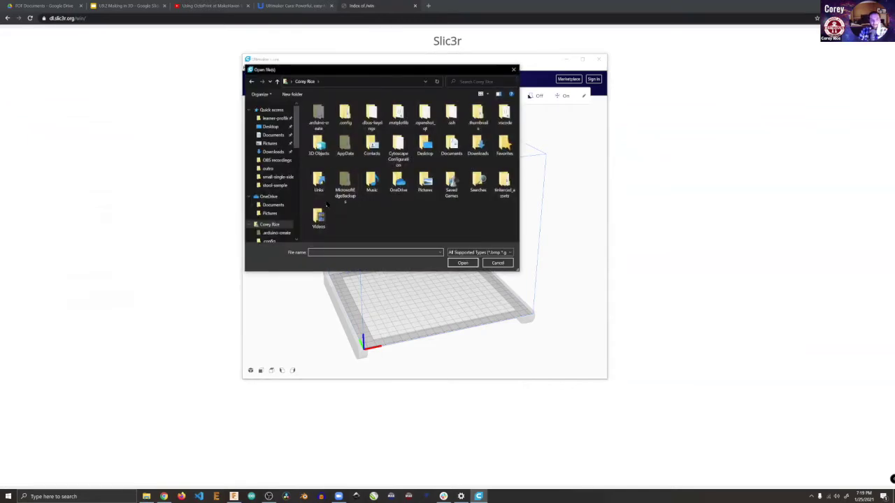
pyautogui.scroll(-3, 270, 175)
pyautogui.click(271, 233)
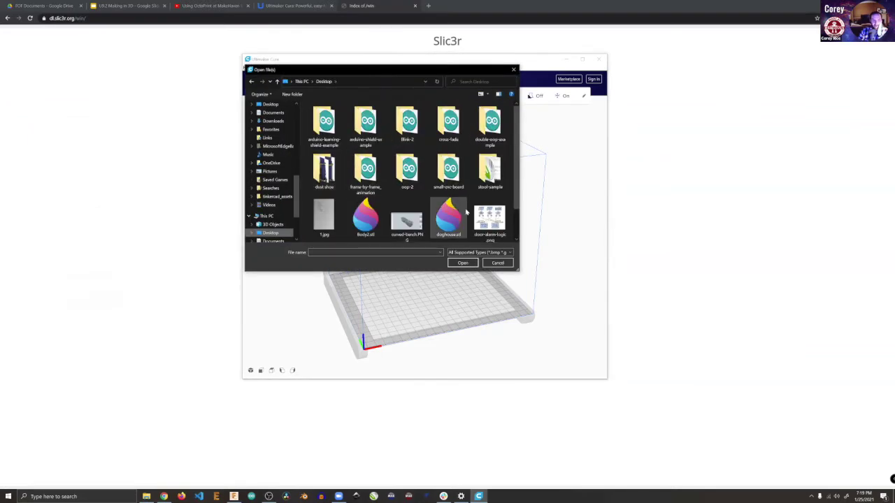
pyautogui.click(369, 218)
pyautogui.click(463, 263)
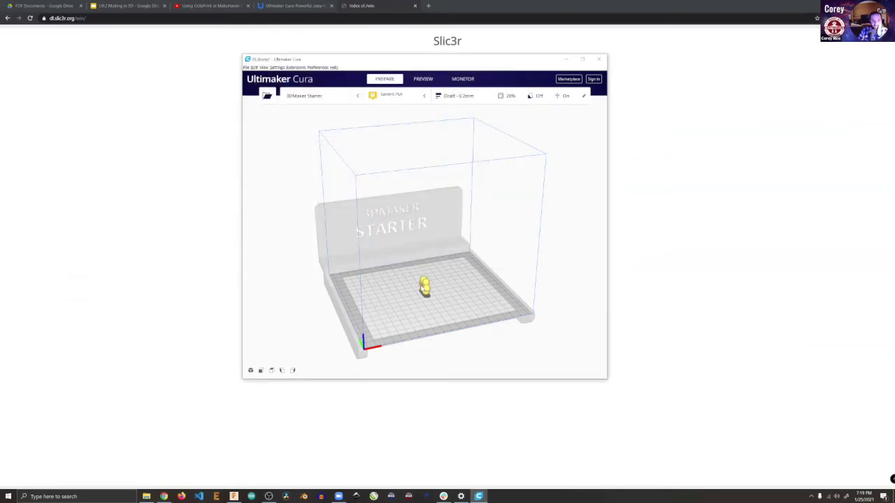
# Step: Maximize the Cura window to view the imported flower model up close on the build plate
pyautogui.scroll(4, 423, 287)
pyautogui.moveTo(458, 293); pyautogui.dragTo(439, 233, button='middle')
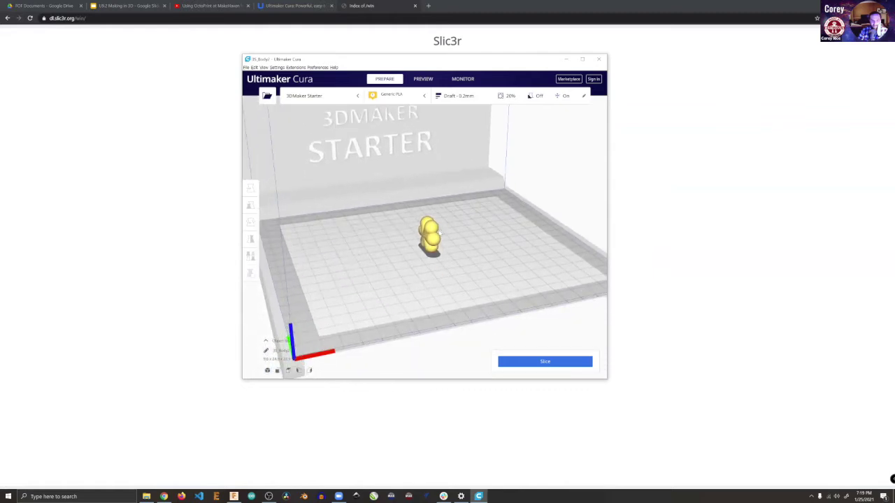
pyautogui.scroll(4, 440, 237)
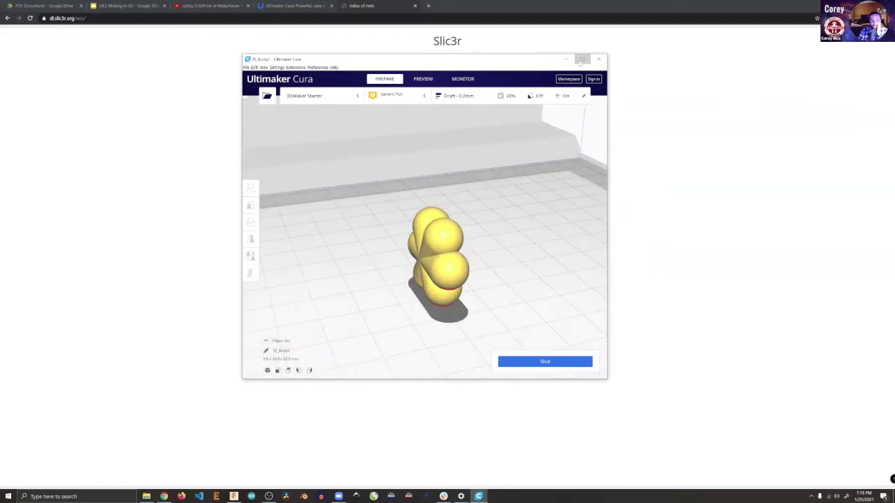
pyautogui.click(582, 60)
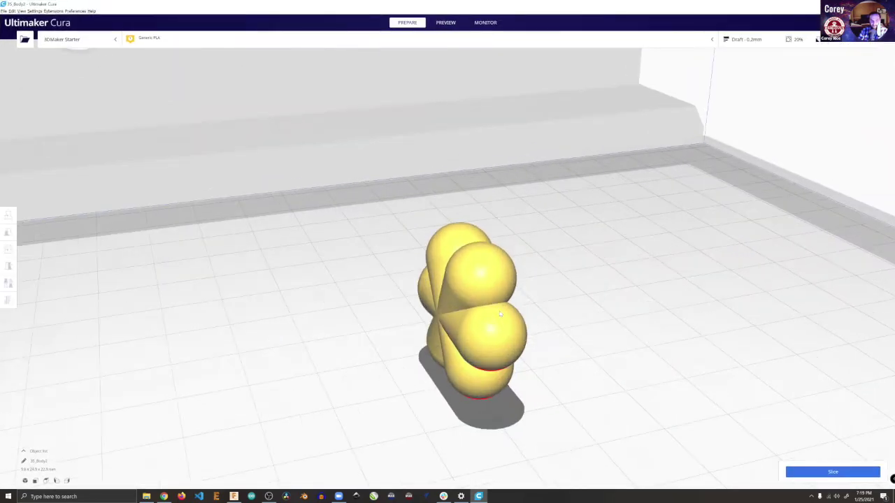
# Step: Rotate the flower model 90° about the Y axis so it lies flat on the build plate
pyautogui.scroll(5, 500, 314)
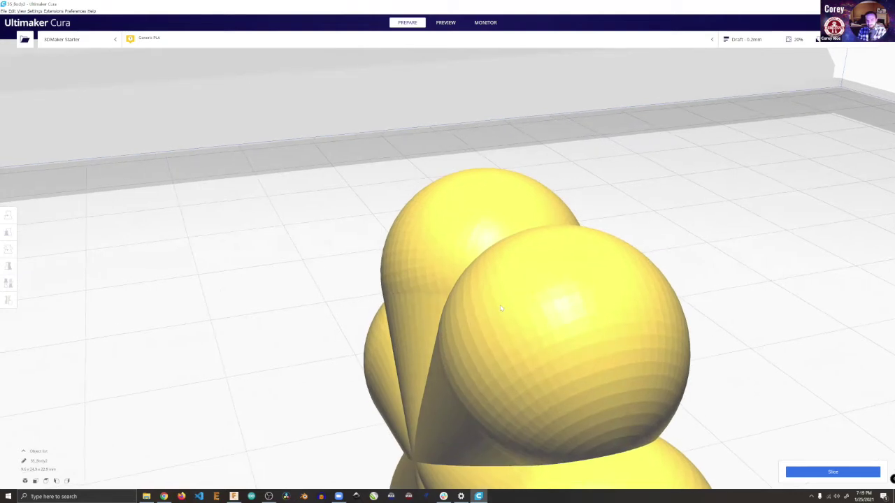
pyautogui.scroll(1, 501, 288)
pyautogui.moveTo(501, 288)
pyautogui.mouseDown(button='right')
pyautogui.moveTo(511, 291)
pyautogui.moveTo(504, 272)
pyautogui.mouseUp(button='right')
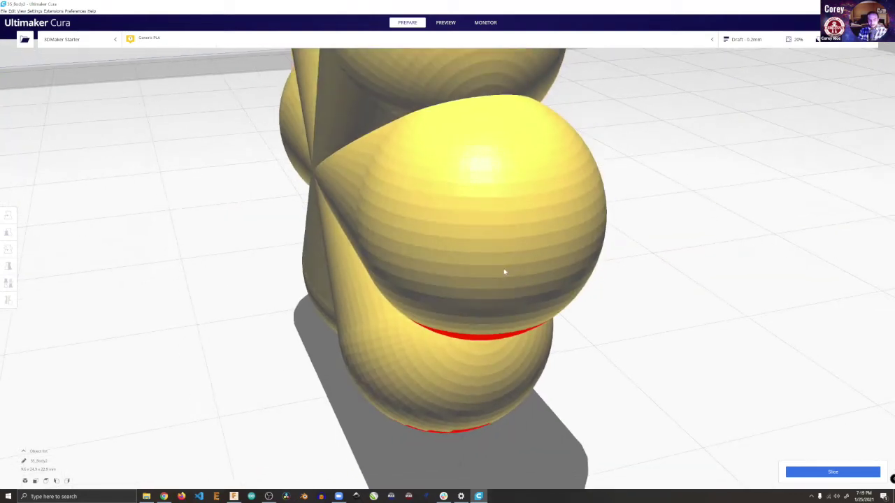
pyautogui.scroll(-8, 504, 269)
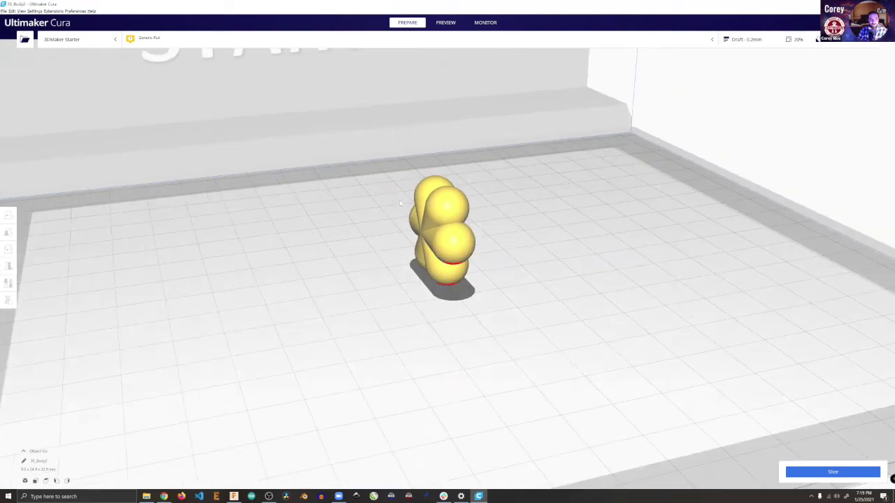
pyautogui.scroll(-7, 400, 203)
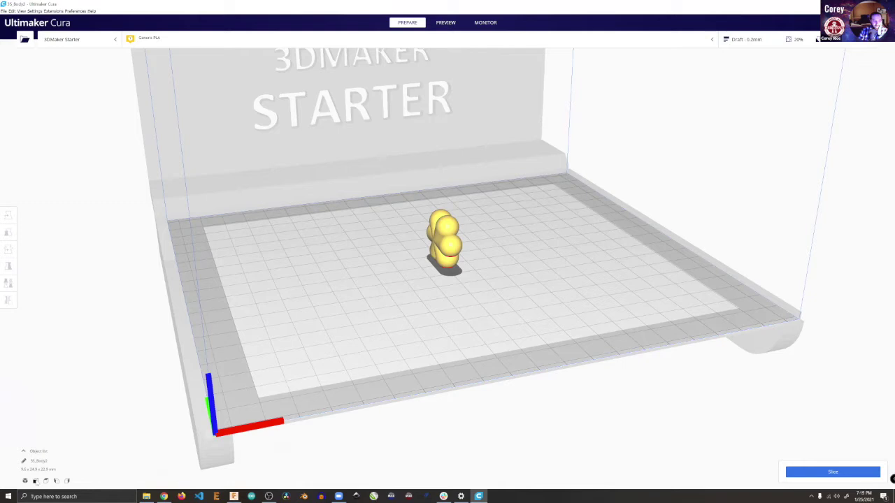
pyautogui.moveTo(453, 227); pyautogui.dragTo(514, 271, button='right')
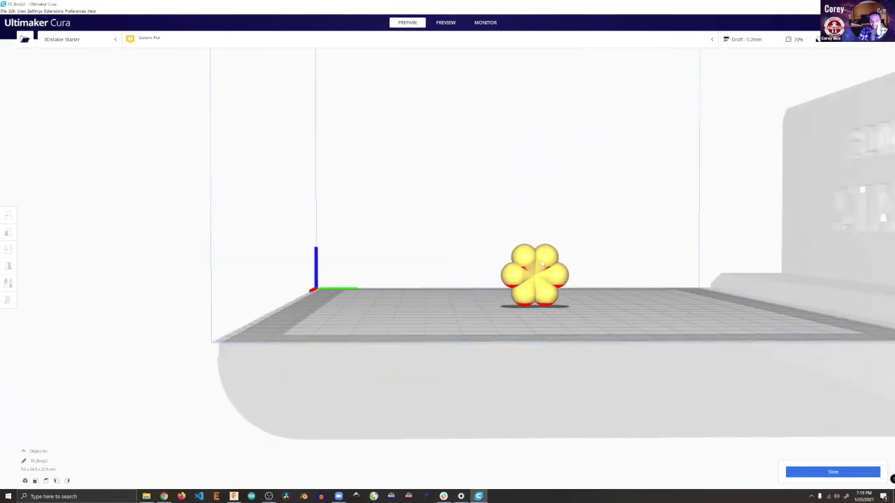
pyautogui.click(514, 271)
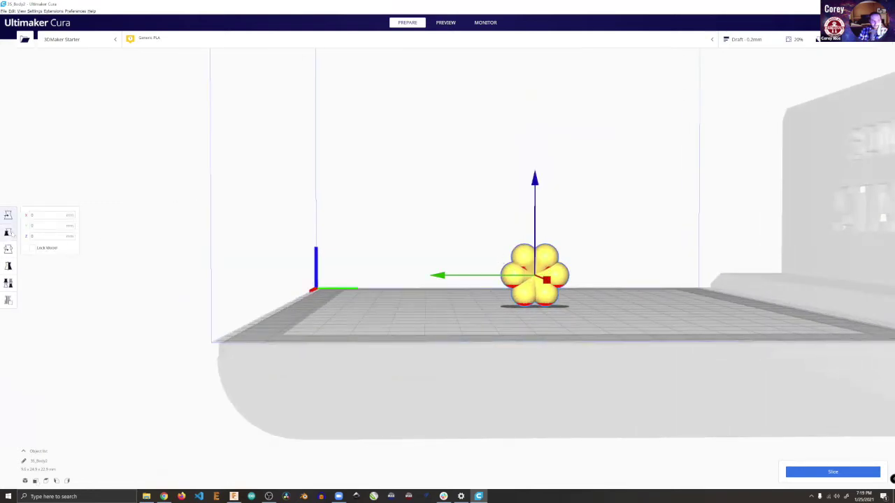
pyautogui.click(8, 249)
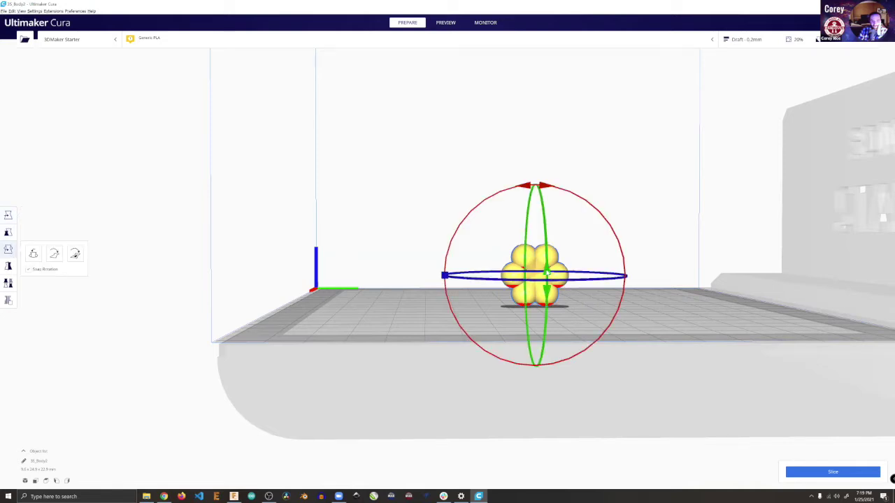
pyautogui.moveTo(550, 240); pyautogui.dragTo(528, 134)
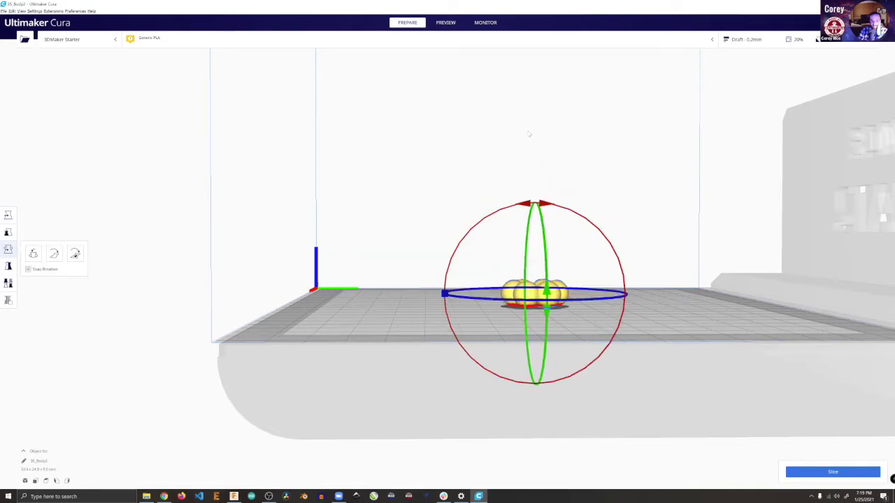
# Step: Slice the flat-lying flower and open its layer preview
pyautogui.moveTo(452, 170); pyautogui.dragTo(788, 312, button='right')
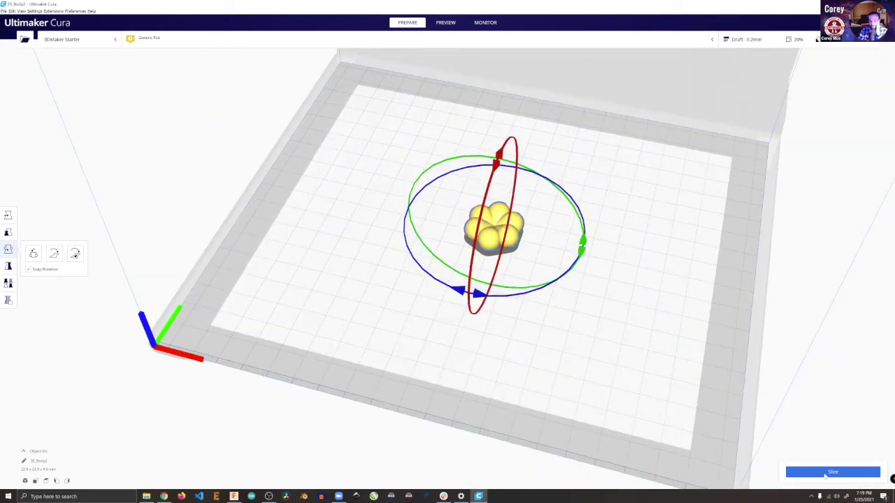
pyautogui.click(826, 477)
pyautogui.moveTo(768, 378); pyautogui.dragTo(767, 363, button='right')
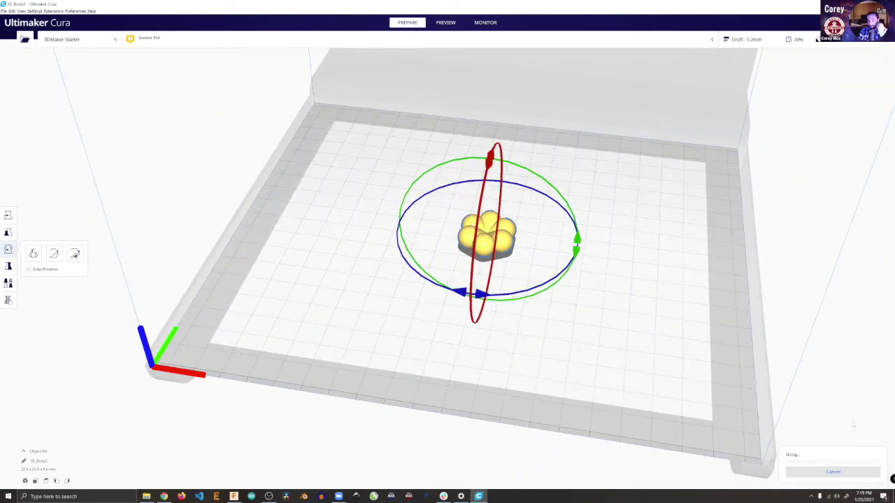
pyautogui.click(807, 472)
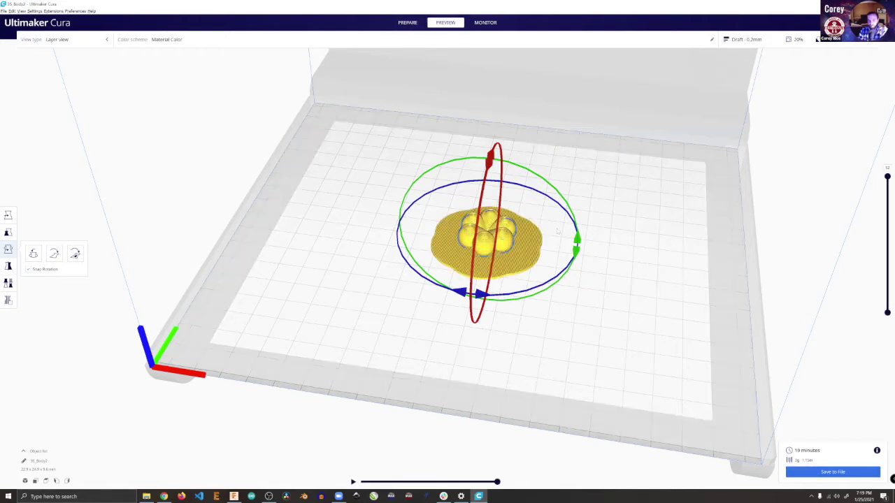
# Step: Examine the fully sliced flower and the raft beneath it up close in the layer preview
pyautogui.scroll(-3, 558, 231)
pyautogui.scroll(5, 566, 231)
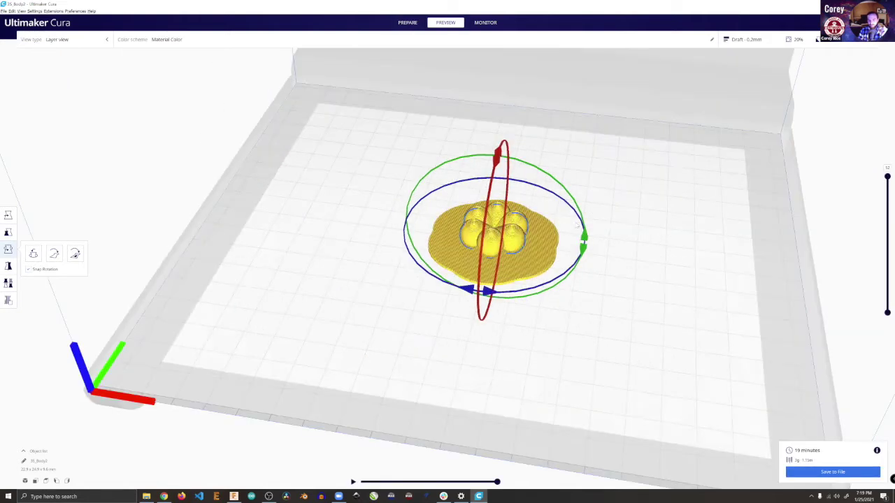
pyautogui.scroll(5, 578, 224)
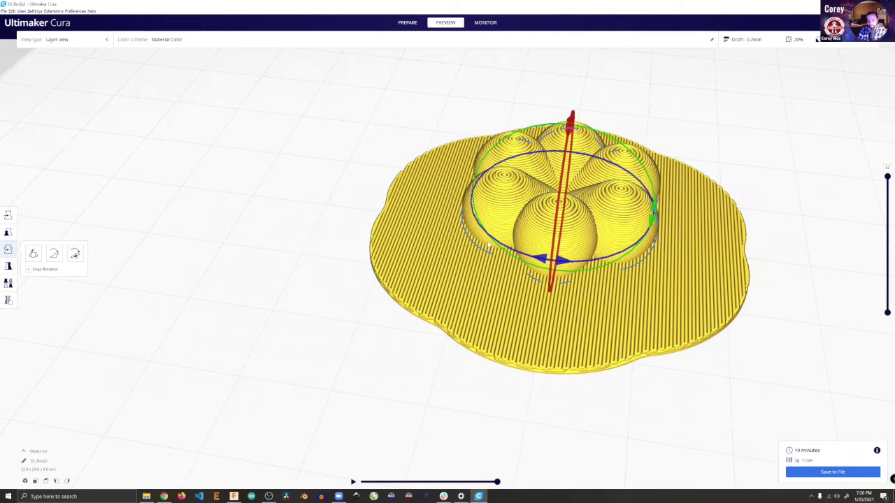
pyautogui.moveTo(489, 245); pyautogui.dragTo(387, 279, button='middle')
pyautogui.scroll(1, 489, 246)
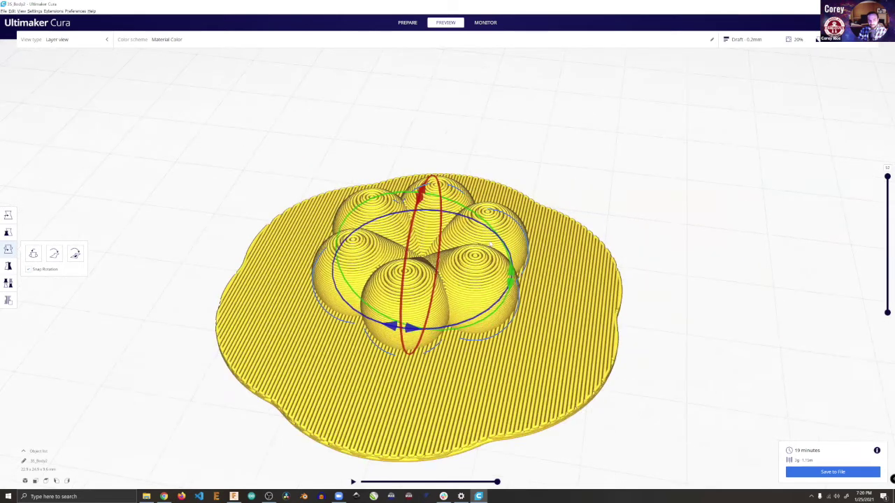
pyautogui.scroll(3, 885, 157)
pyautogui.scroll(-1, 886, 168)
# Step: Lower the preview's layer range to just above the raft and examine the flower's first printed layer
pyautogui.moveTo(886, 176); pyautogui.dragTo(885, 296)
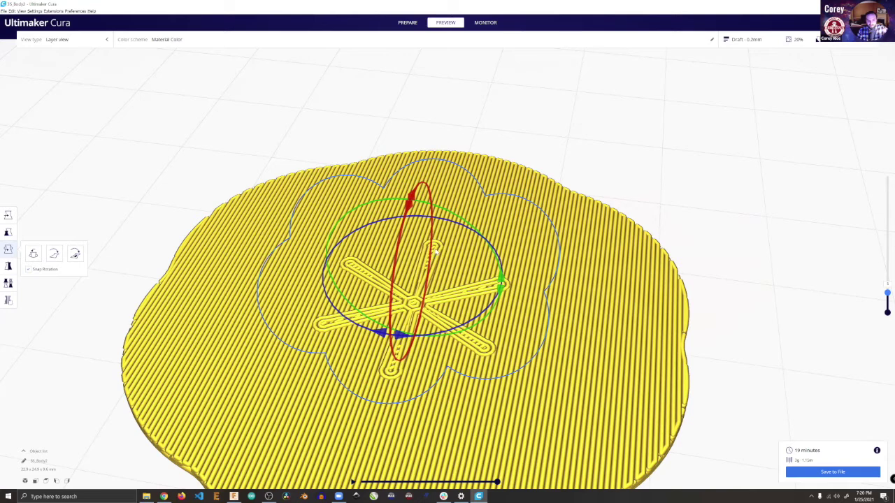
pyautogui.scroll(3, 436, 251)
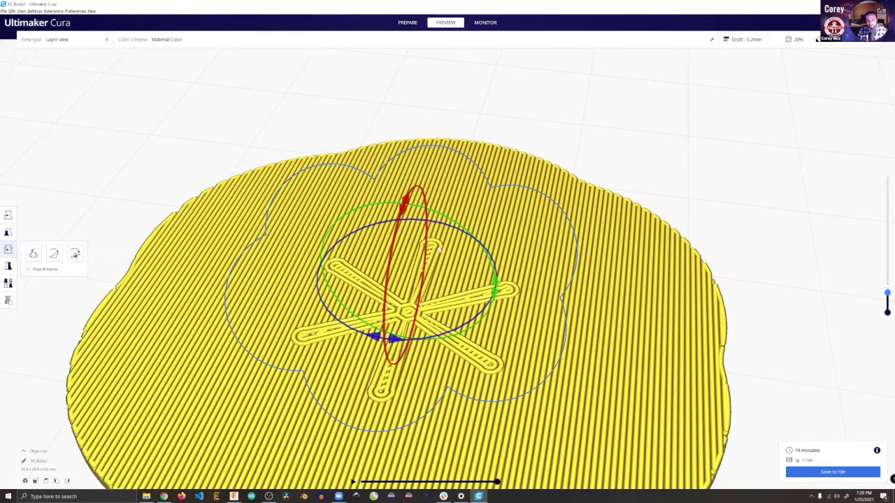
pyautogui.scroll(2, 437, 246)
pyautogui.scroll(2, 438, 242)
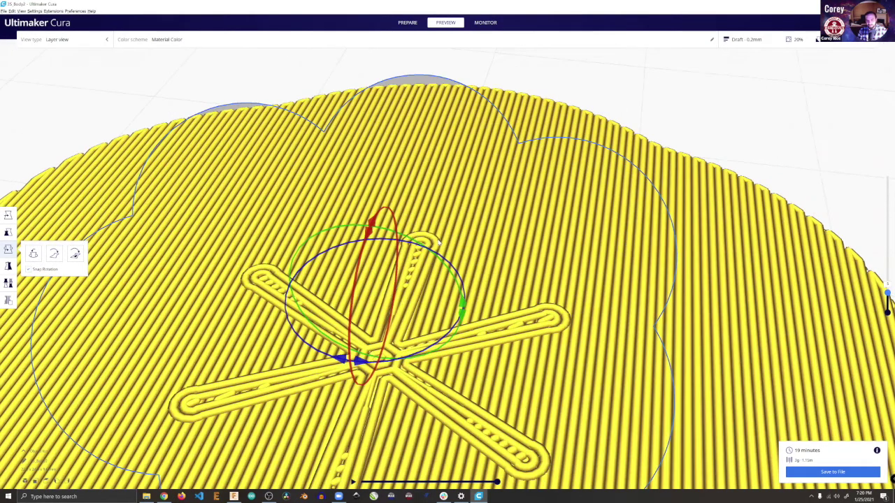
pyautogui.scroll(-2, 440, 242)
pyautogui.scroll(-3, 439, 243)
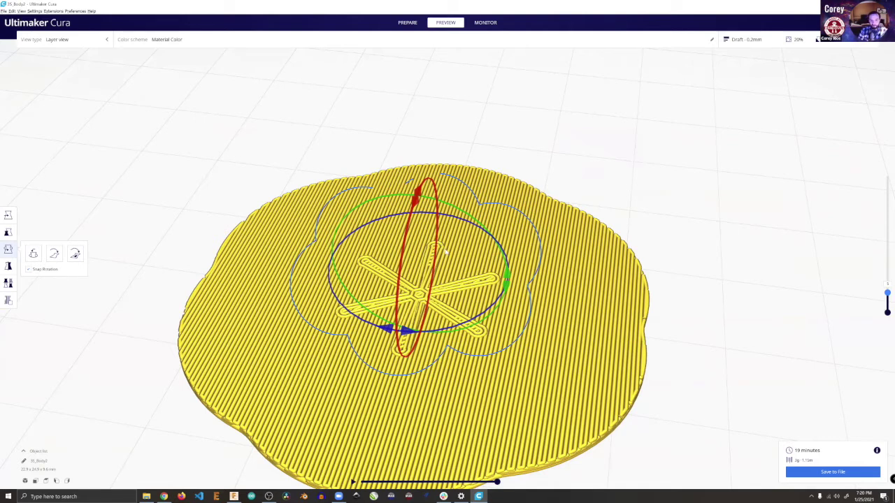
pyautogui.scroll(2, 445, 252)
pyautogui.scroll(2, 466, 255)
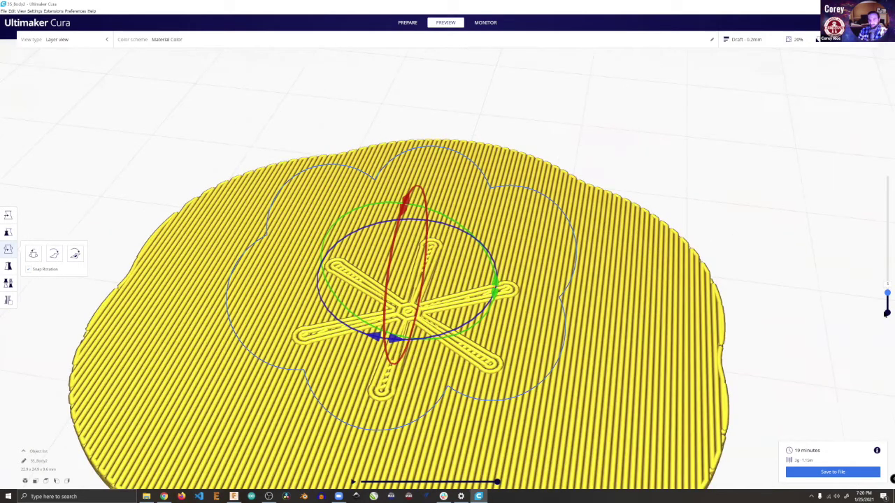
# Step: Raise the preview to the flower's mid-height to show its infill, and hide the rotation handles
pyautogui.scroll(-5, 434, 266)
pyautogui.moveTo(886, 287); pyautogui.dragTo(887, 242)
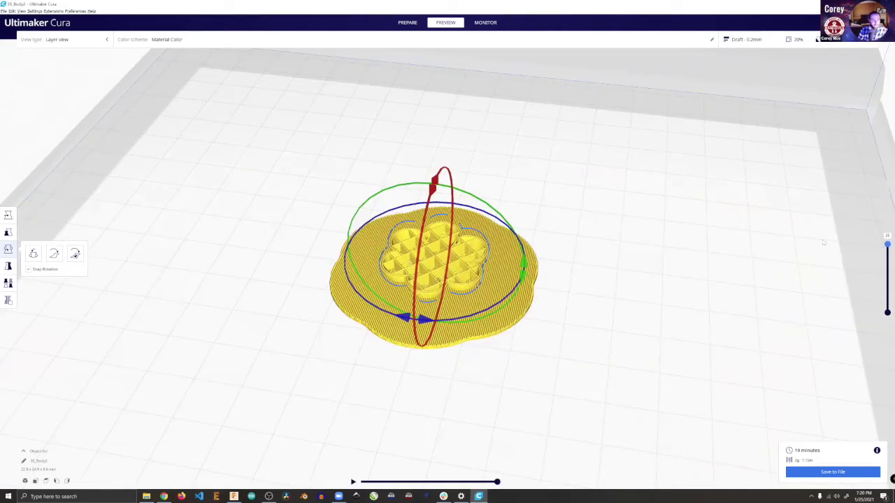
pyautogui.click(8, 300)
pyautogui.click(8, 283)
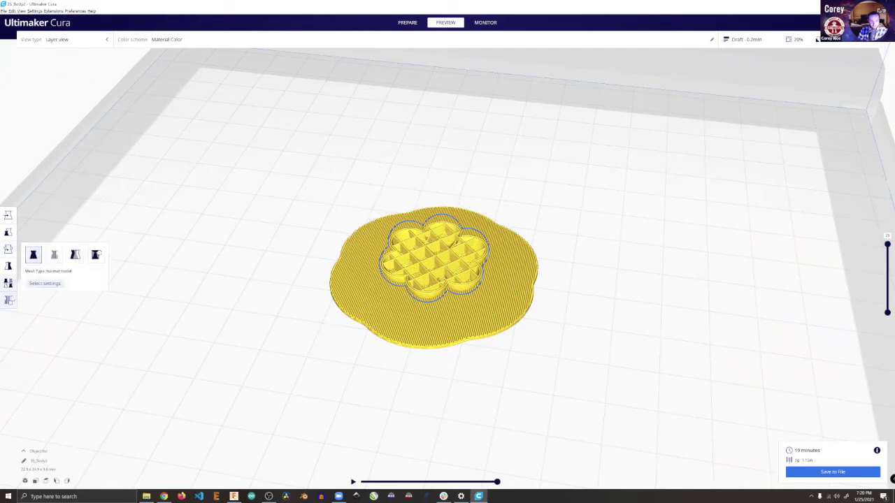
pyautogui.click(8, 301)
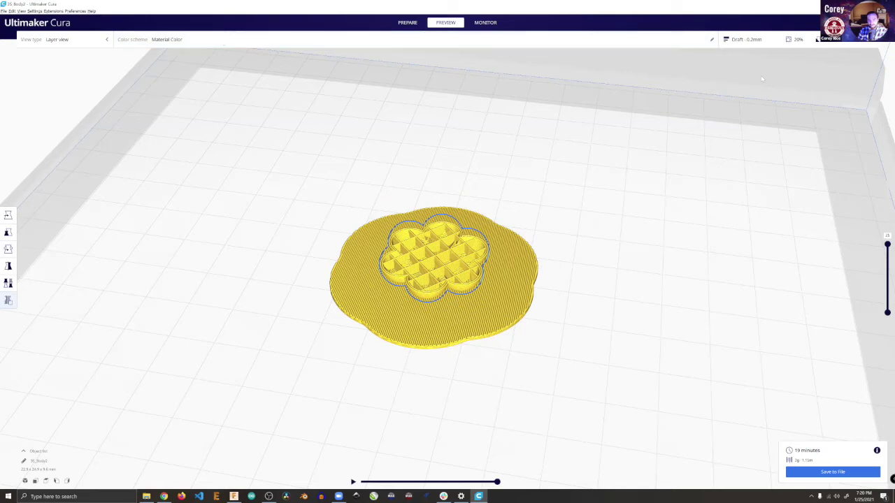
# Step: Move the preview near the top and back down to layer 32 to inspect the infill and the star-shaped centre
pyautogui.moveTo(887, 244); pyautogui.dragTo(886, 186)
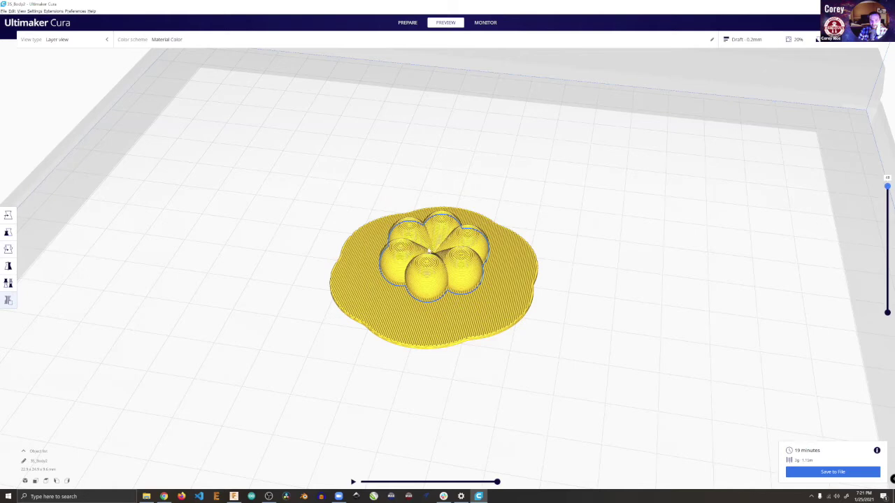
pyautogui.scroll(1, 484, 252)
pyautogui.scroll(3, 655, 241)
pyautogui.moveTo(886, 186); pyautogui.dragTo(885, 227)
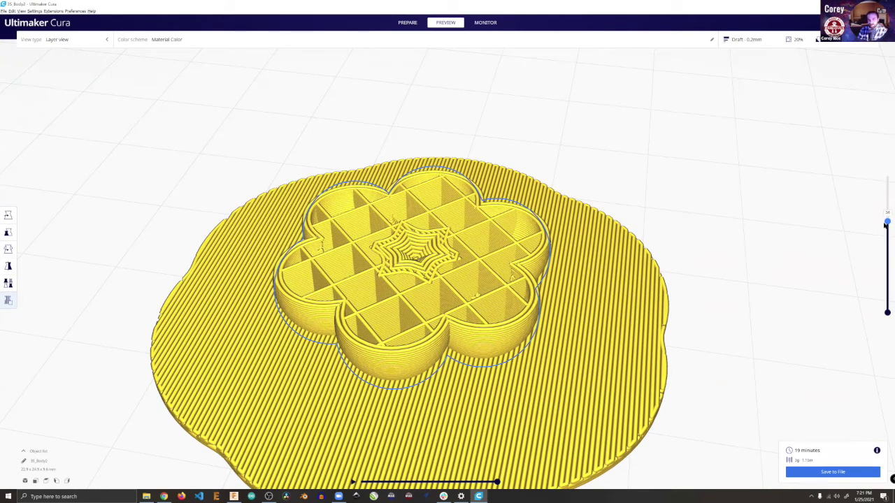
pyautogui.moveTo(886, 224)
pyautogui.mouseDown()
pyautogui.moveTo(885, 183)
pyautogui.moveTo(886, 225)
pyautogui.mouseUp()
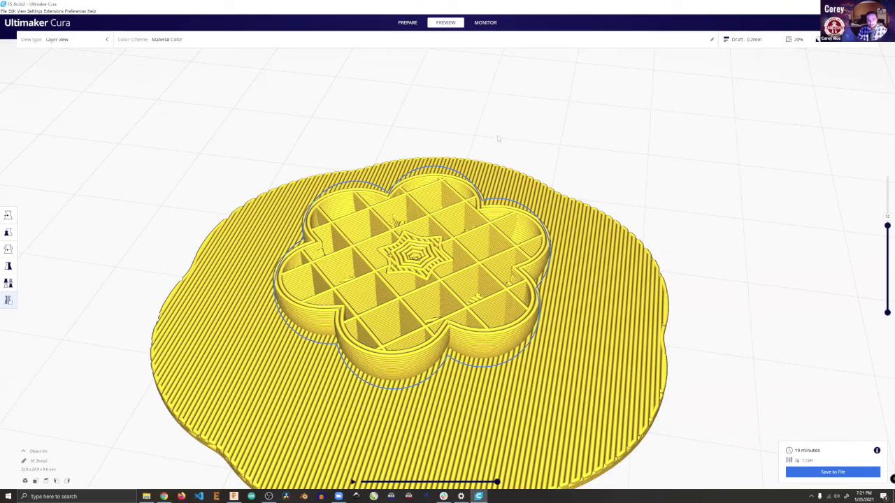
pyautogui.moveTo(499, 166); pyautogui.dragTo(501, 161, button='middle')
pyautogui.moveTo(501, 159); pyautogui.dragTo(498, 151, button='right')
pyautogui.moveTo(481, 202); pyautogui.dragTo(483, 210, button='right')
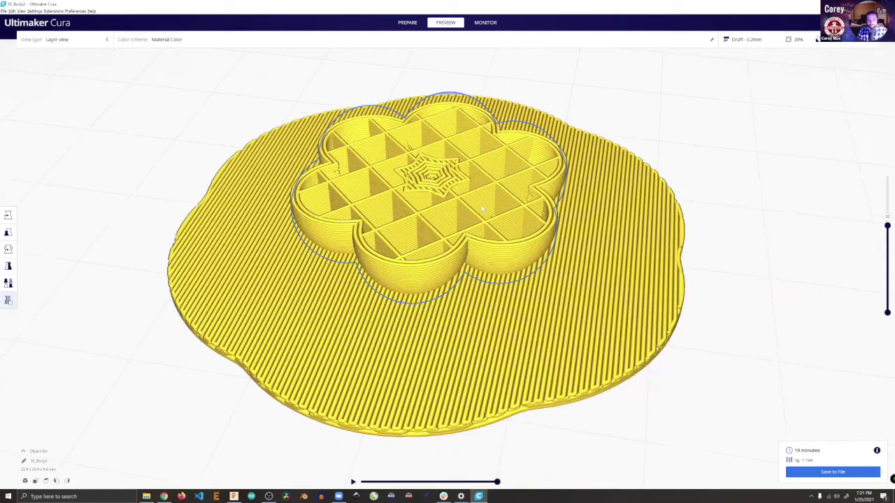
# Step: Run the layer preview down to the raft and back up near the petal tips to review how the flower builds up
pyautogui.scroll(-10, 495, 255)
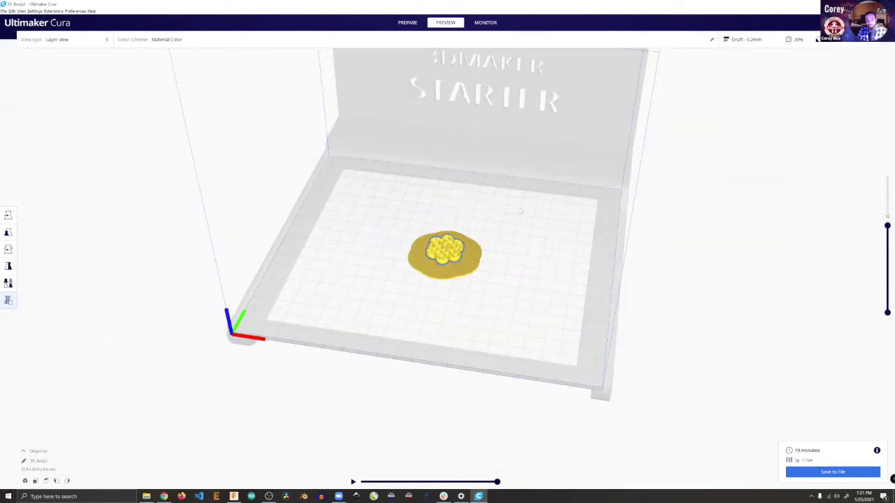
pyautogui.scroll(3, 504, 213)
pyautogui.scroll(-3, 495, 219)
pyautogui.scroll(8, 375, 238)
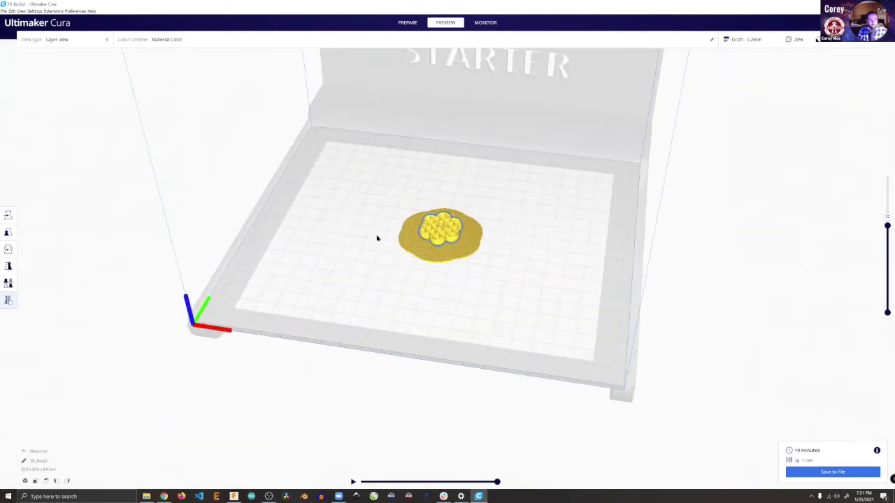
pyautogui.scroll(-3, 509, 224)
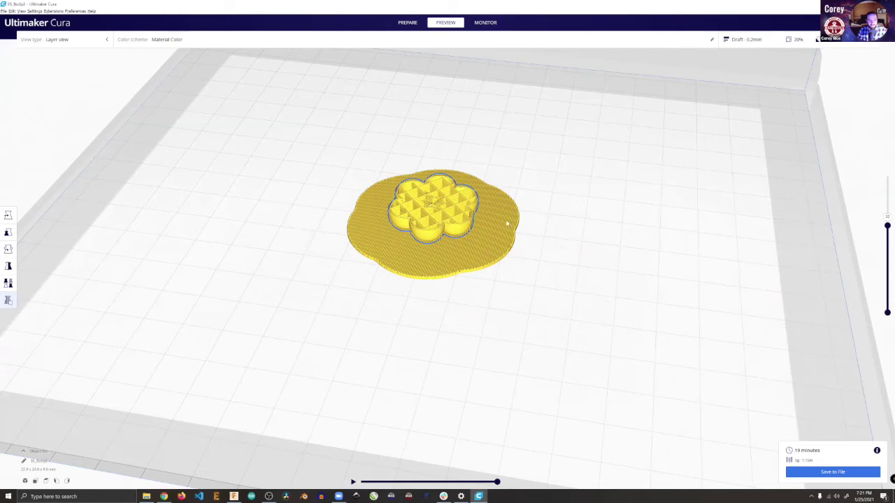
pyautogui.scroll(5, 583, 221)
pyautogui.moveTo(885, 227); pyautogui.dragTo(886, 306)
pyautogui.moveTo(884, 219); pyautogui.dragTo(886, 186)
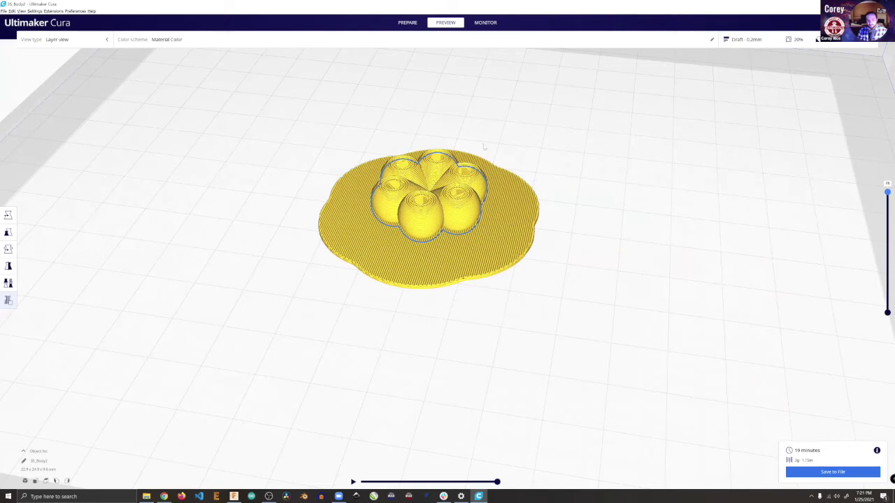
pyautogui.moveTo(444, 148); pyautogui.dragTo(521, 212, button='right')
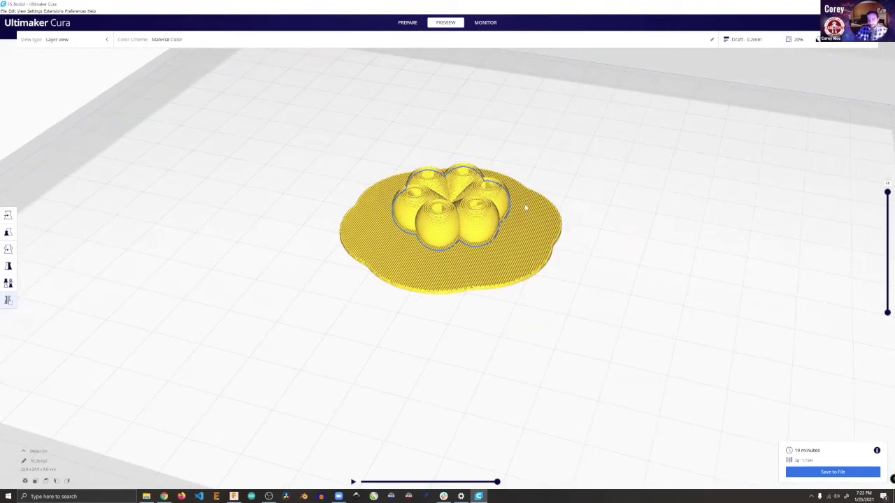
pyautogui.scroll(-2, 530, 203)
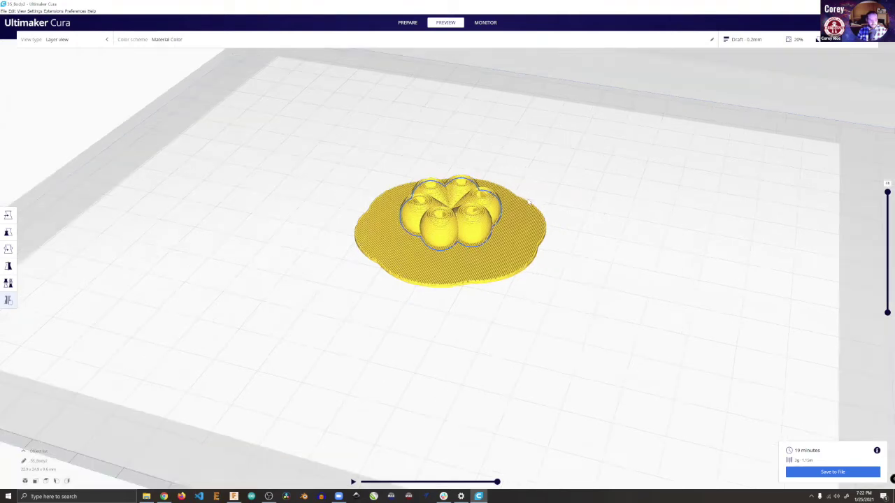
pyautogui.scroll(-2, 530, 202)
# Step: Switch to the U9.2 Making in 3D presentation in Chrome and present it from the "3D print without Supports" slide
pyautogui.hotkey('alt', 'Tab')
pyautogui.hotkey('alt', 'Tab')
pyautogui.hotkey('alt', 'shift', 'Tab')
pyautogui.hotkey('alt', 'shift', 'Tab')
pyautogui.hotkey('alt', 'Tab')
pyautogui.hotkey('alt', 'Tab')
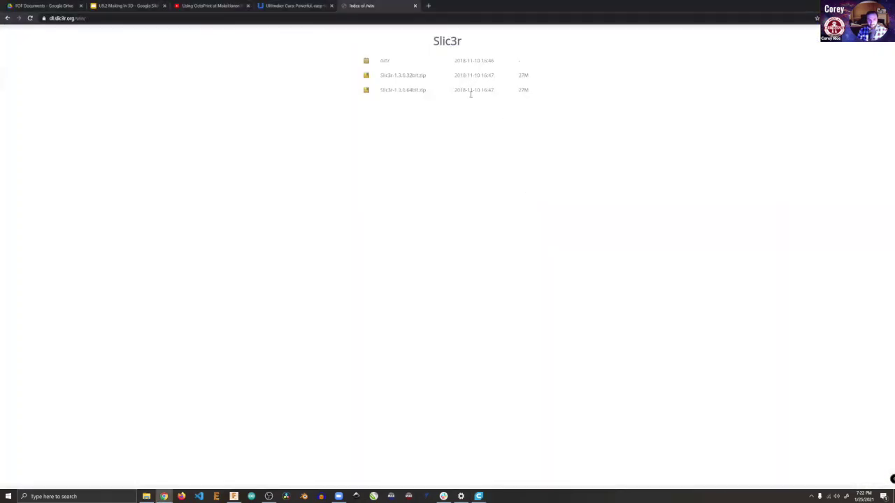
pyautogui.click(140, 5)
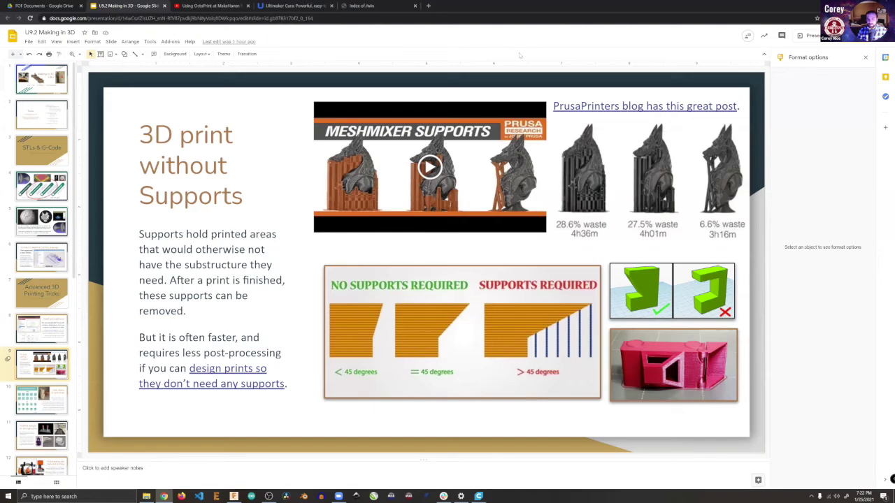
pyautogui.click(809, 36)
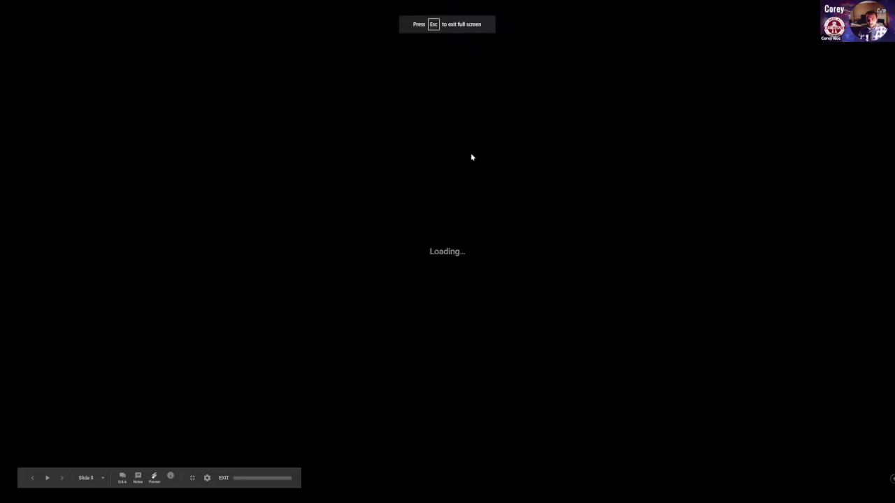
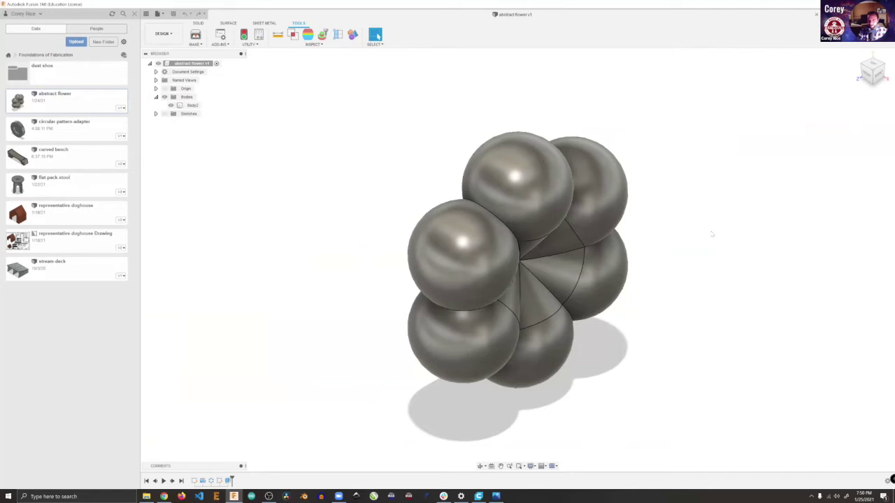
pyautogui.press('super+d')
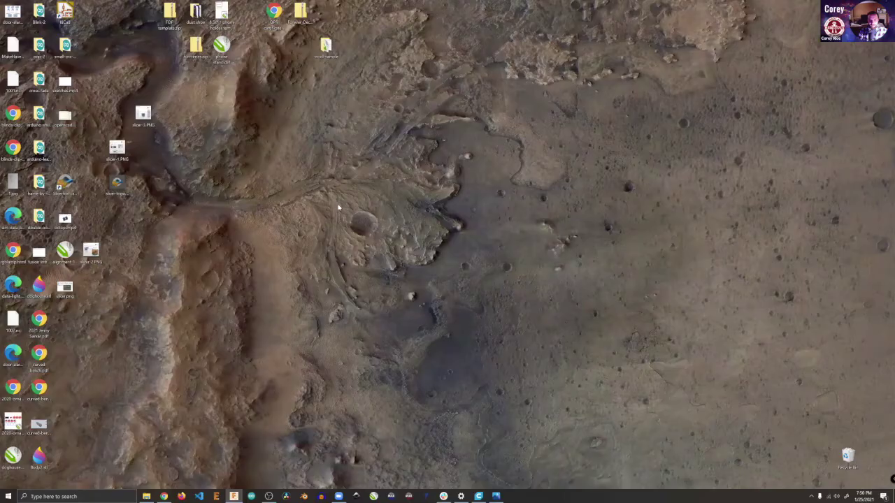
pyautogui.hotkey('alt', 'Tab')
pyautogui.moveTo(874, 73)
pyautogui.mouseDown()
pyautogui.moveTo(863, 73)
pyautogui.moveTo(869, 83)
pyautogui.moveTo(866, 70)
pyautogui.moveTo(874, 73)
pyautogui.mouseUp()
pyautogui.moveTo(518, 259)
pyautogui.keyDown('shift'); pyautogui.mouseDown(button='middle')
pyautogui.moveTo(559, 294)
pyautogui.moveTo(518, 230)
pyautogui.moveTo(490, 294)
pyautogui.moveTo(539, 210)
pyautogui.moveTo(563, 235)
pyautogui.mouseUp(button='middle'); pyautogui.keyUp('shift')
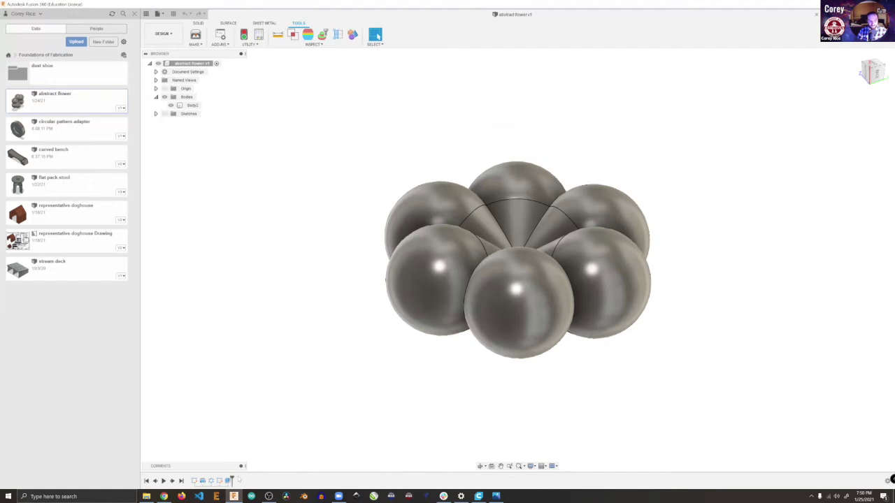
# Step: Roll the abstract flower's history back to its first sketch, show the sketches and origin, and view the petal profile straight on
pyautogui.moveTo(231, 481)
pyautogui.mouseDown()
pyautogui.moveTo(187, 480)
pyautogui.moveTo(199, 481)
pyautogui.mouseUp()
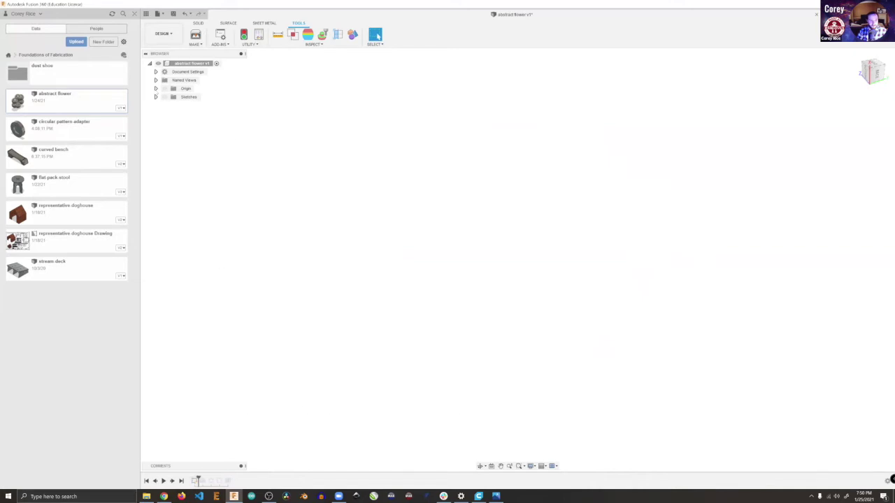
pyautogui.click(156, 98)
pyautogui.click(165, 96)
pyautogui.click(165, 88)
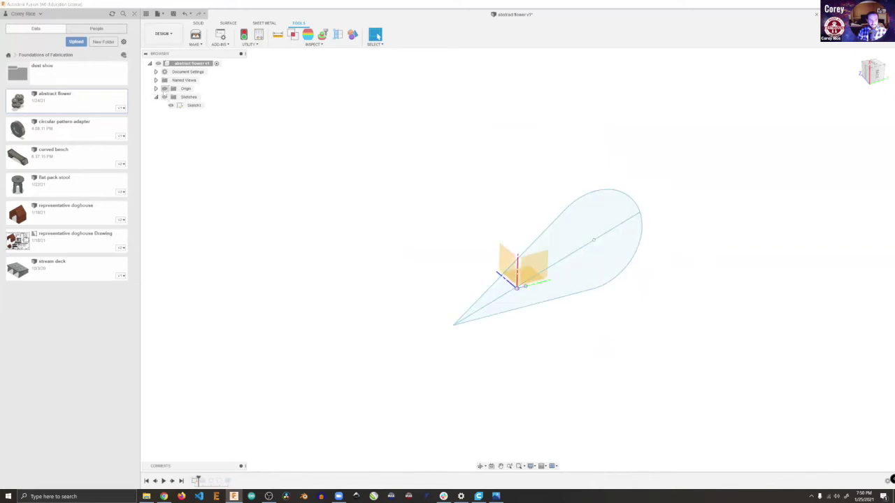
pyautogui.click(878, 74)
pyautogui.click(876, 72)
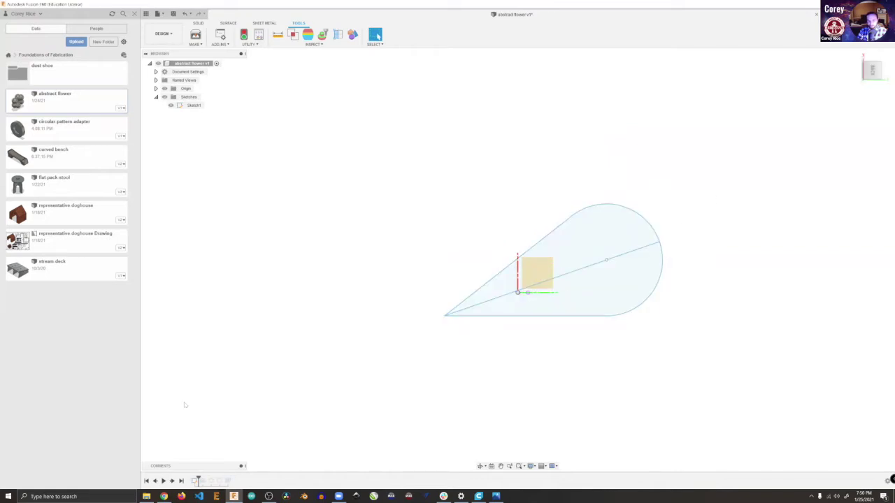
# Step: Advance the history through the revolve and the circular pattern, and examine the six patterned petals from an angle
pyautogui.moveTo(197, 479); pyautogui.dragTo(204, 481)
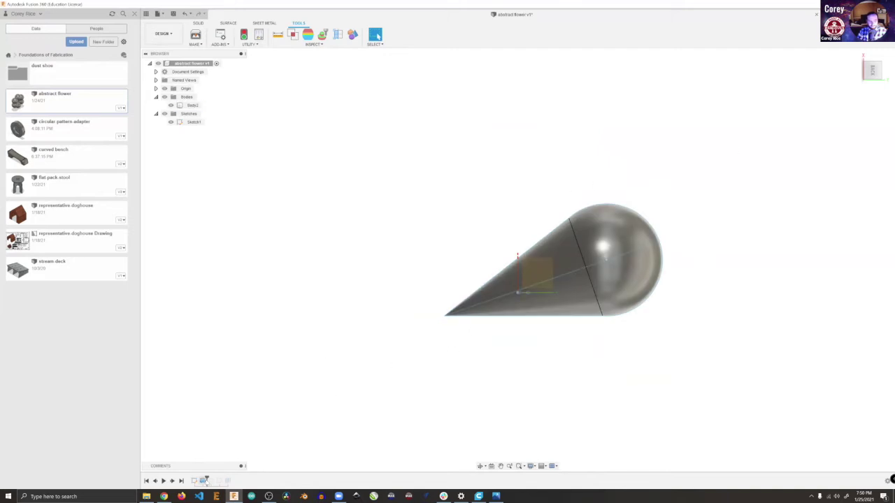
pyautogui.click(208, 481)
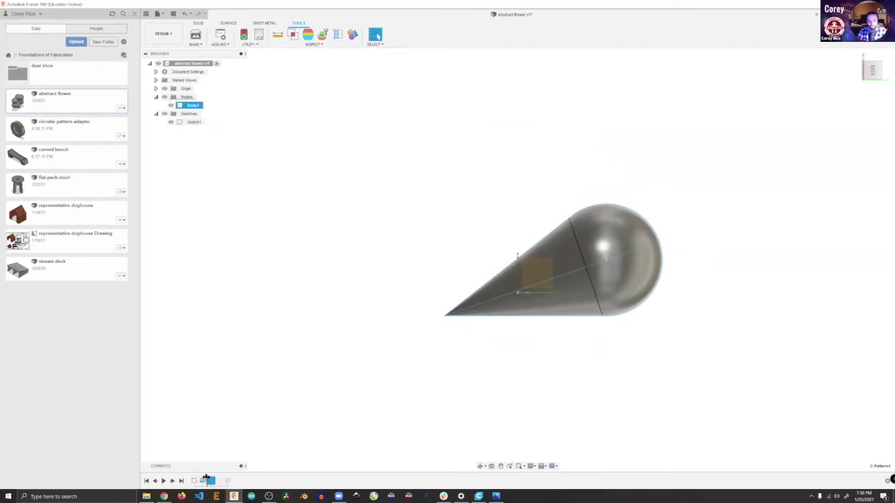
pyautogui.moveTo(210, 480); pyautogui.dragTo(217, 480)
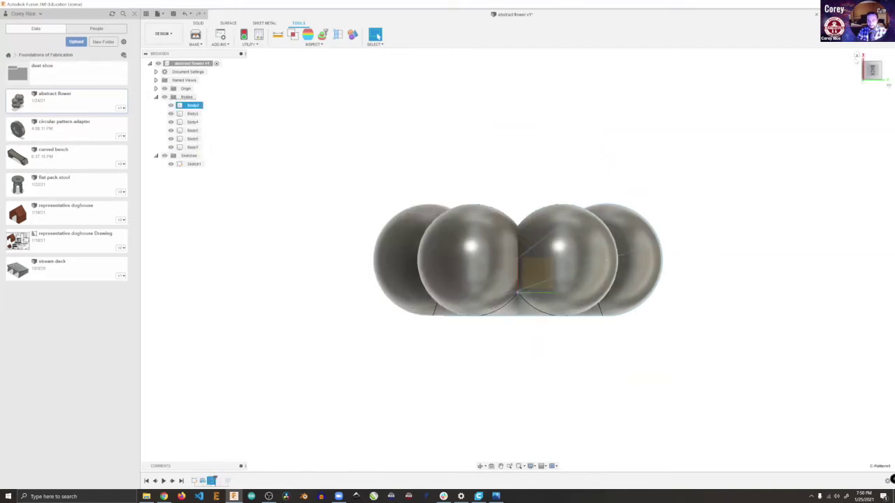
pyautogui.moveTo(517, 258)
pyautogui.keyDown('shift'); pyautogui.mouseDown(button='middle')
pyautogui.moveTo(518, 360)
pyautogui.moveTo(475, 349)
pyautogui.mouseUp(button='middle'); pyautogui.keyUp('shift')
pyautogui.keyDown('shift'); pyautogui.moveTo(558, 245); pyautogui.dragTo(636, 235, button='middle'); pyautogui.keyUp('shift')
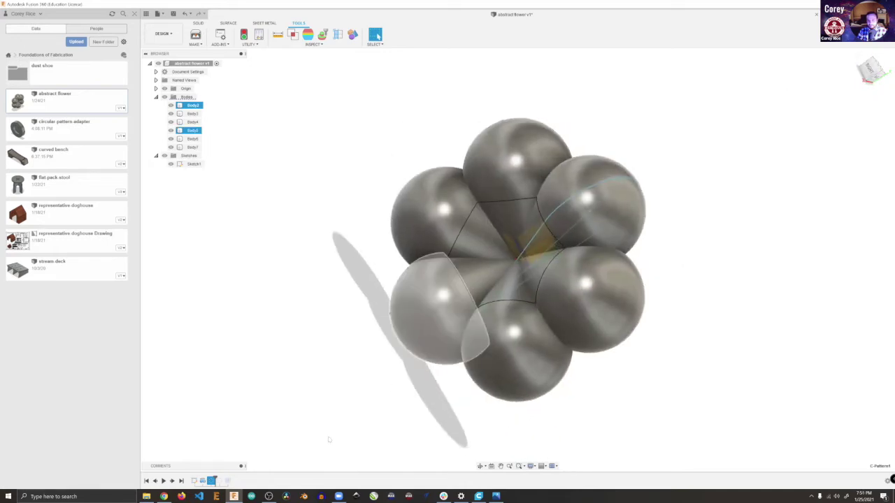
# Step: Advance the history to the second sketch, show its circle at the flower's centre, and hide the petal profile sketch
pyautogui.moveTo(219, 478)
pyautogui.mouseDown()
pyautogui.moveTo(204, 480)
pyautogui.moveTo(247, 467)
pyautogui.mouseUp()
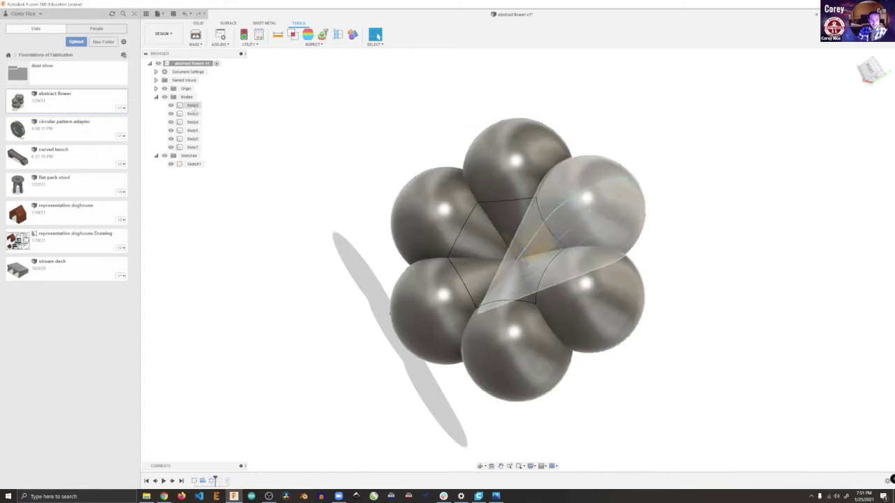
pyautogui.moveTo(215, 478); pyautogui.dragTo(223, 478)
pyautogui.click(171, 172)
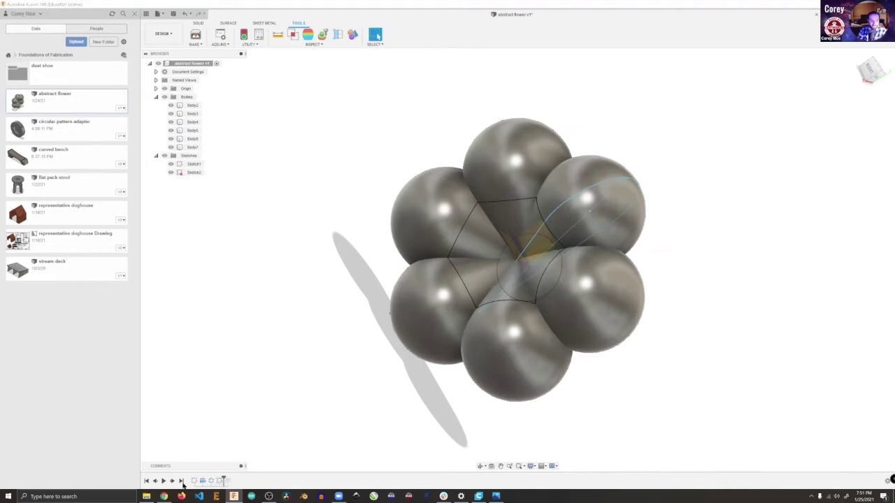
pyautogui.click(171, 164)
# Step: Examine the flower from its other side and roll the history forward past the final extrusion
pyautogui.moveTo(874, 72); pyautogui.dragTo(825, 57)
pyautogui.keyDown('shift'); pyautogui.moveTo(518, 260); pyautogui.dragTo(441, 363, button='middle'); pyautogui.keyUp('shift')
pyautogui.keyDown('shift'); pyautogui.moveTo(615, 280); pyautogui.dragTo(584, 264, button='middle'); pyautogui.keyUp('shift')
pyautogui.moveTo(224, 481); pyautogui.dragTo(235, 480)
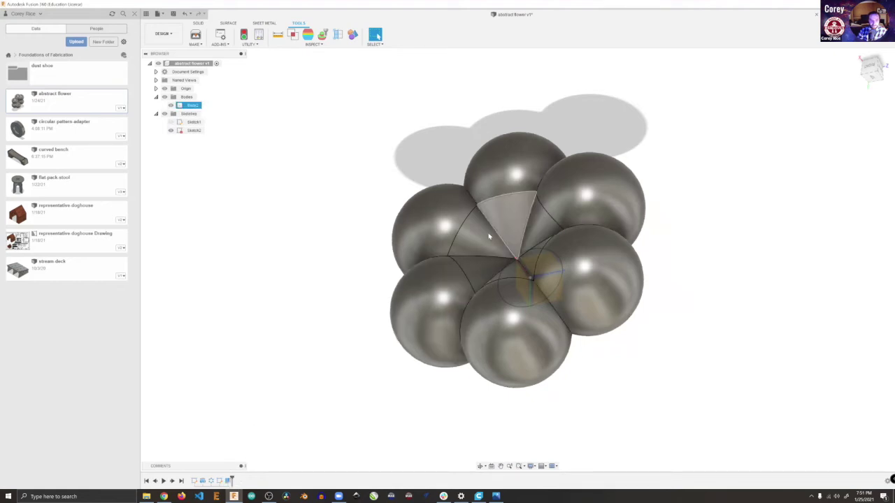
# Step: Open the flower's final extrusion for editing, and increase the Windows display scale to enlarge the interface
pyautogui.rightClick(229, 481)
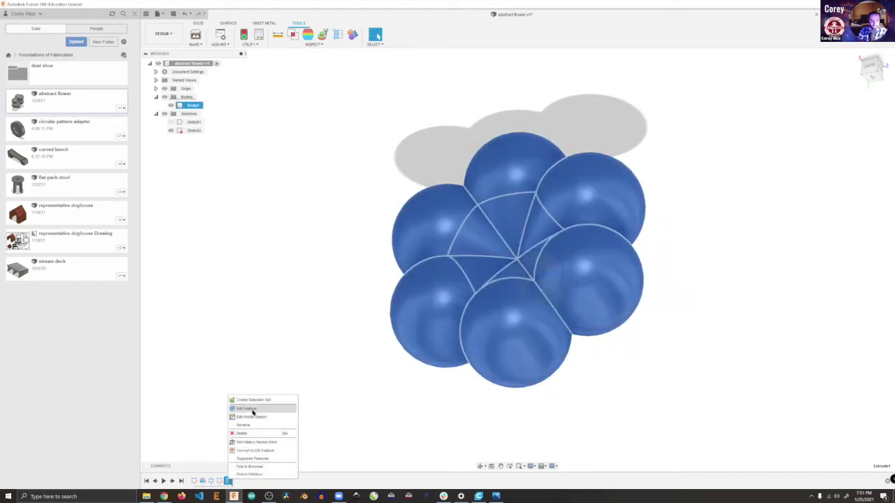
pyautogui.click(256, 413)
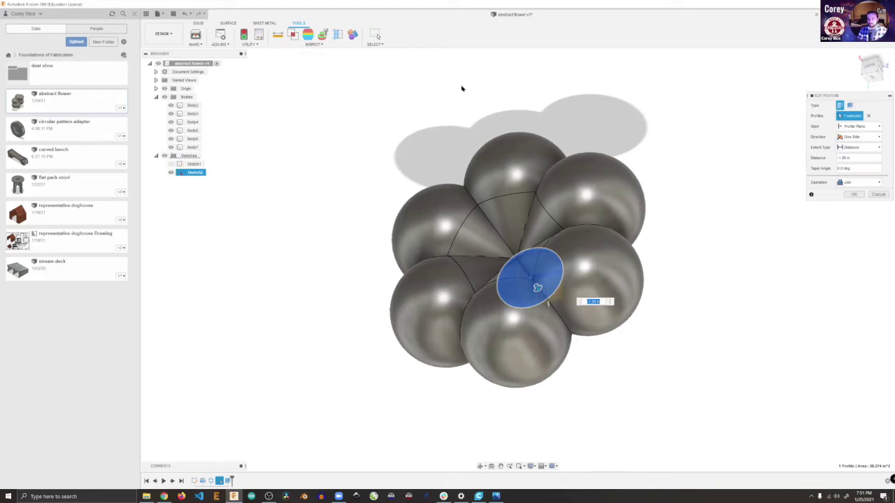
pyautogui.press('super+d')
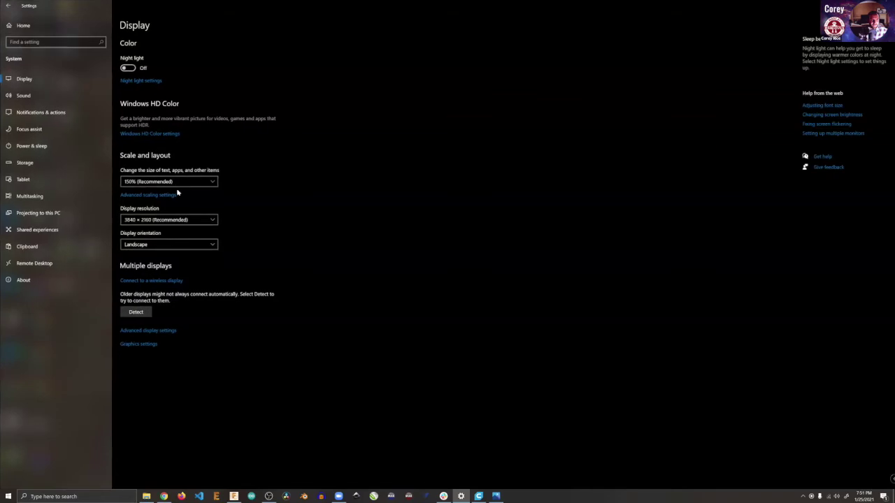
pyautogui.click(171, 183)
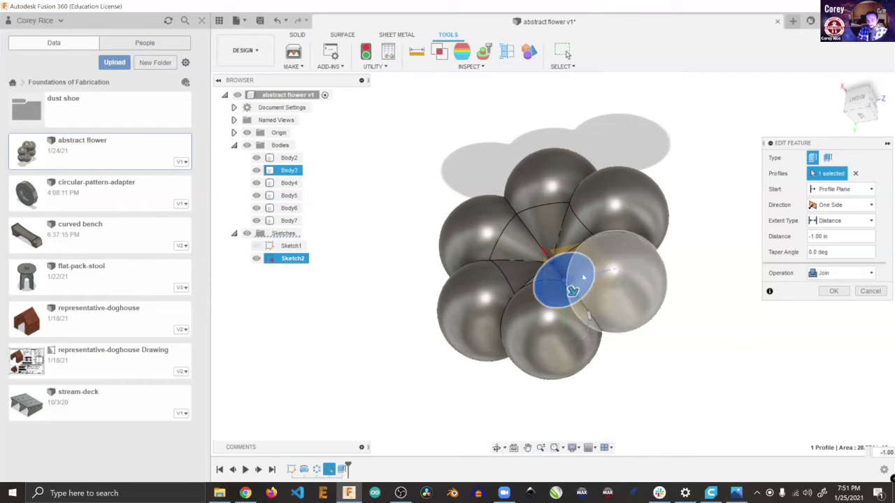
# Step: Examine the extrusion's circular profile against the petals from several angles and close the feature edit
pyautogui.moveTo(869, 110)
pyautogui.mouseDown()
pyautogui.moveTo(854, 98)
pyautogui.moveTo(429, 167)
pyautogui.moveTo(257, 157)
pyautogui.mouseUp()
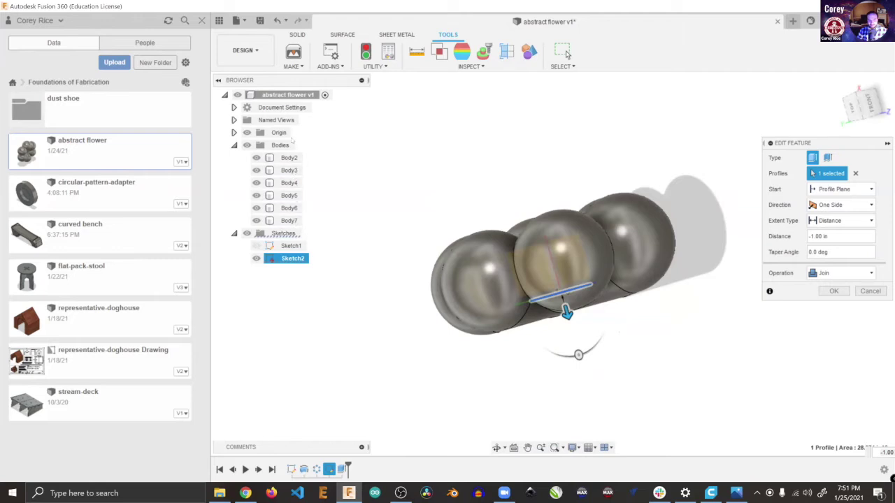
pyautogui.click(838, 82)
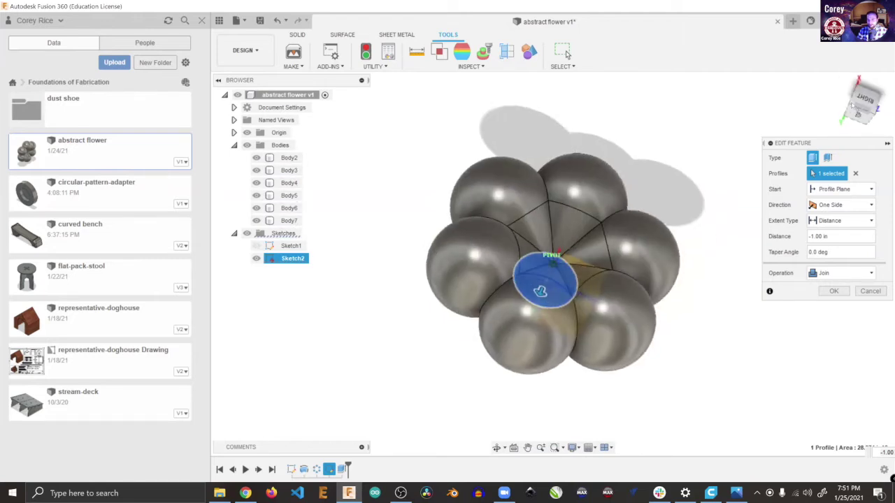
pyautogui.click(834, 291)
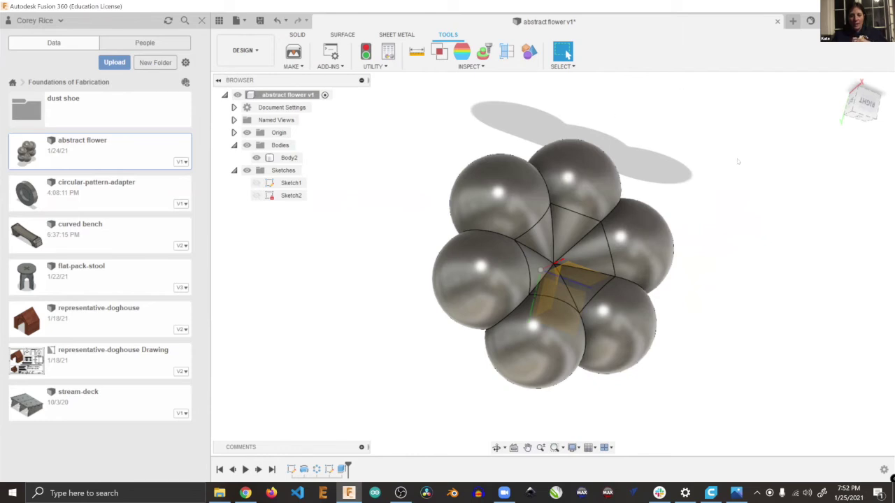
# Step: Create a new design and sketch a vertical line on the front plane, from about 1 in below to 2.7 in above the origin
pyautogui.click(792, 21)
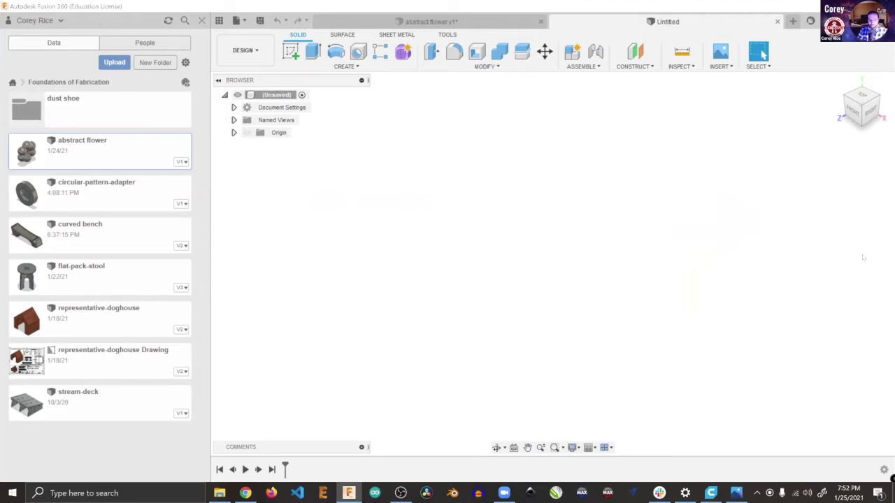
pyautogui.click(290, 51)
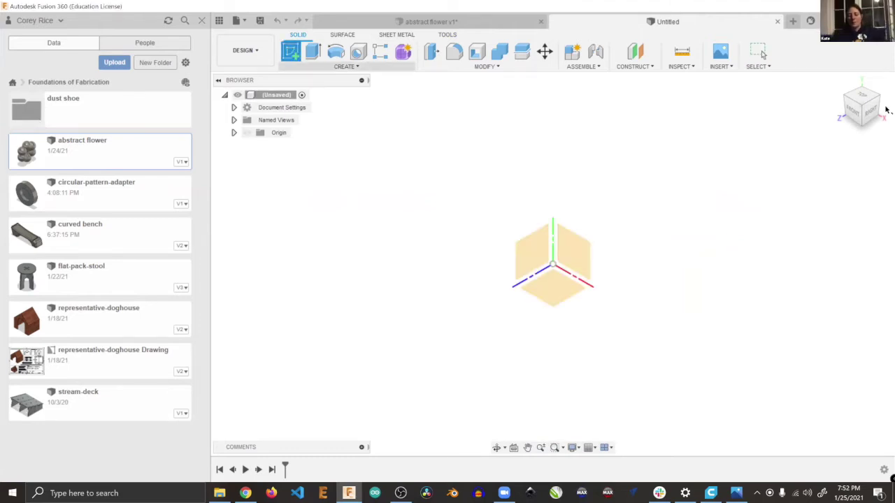
pyautogui.click(571, 251)
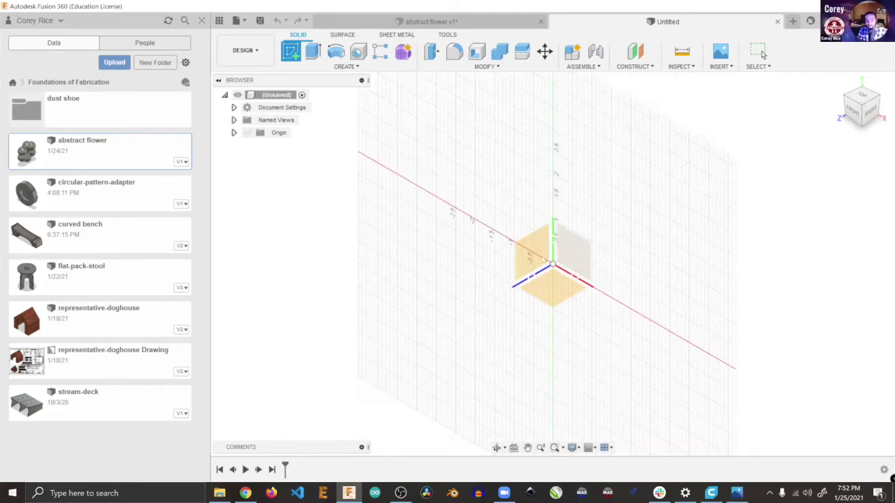
pyautogui.press('l')
pyautogui.click(530, 346)
pyautogui.click(529, 146)
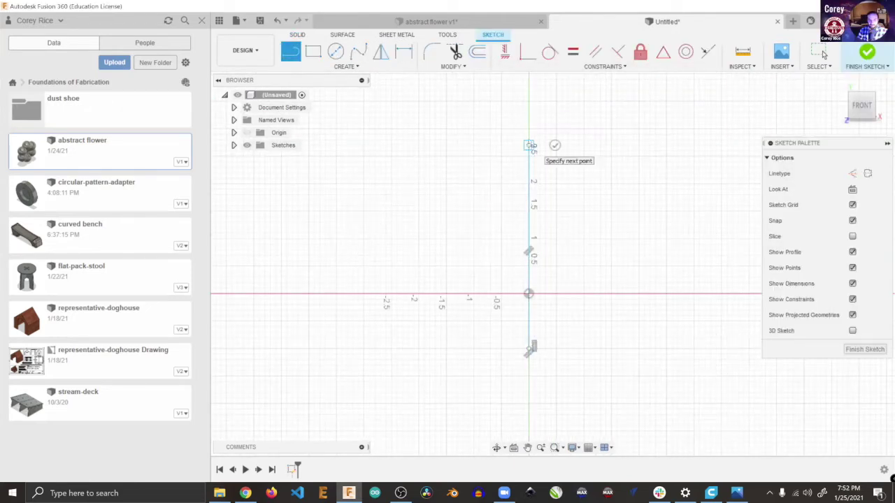
pyautogui.click(824, 54)
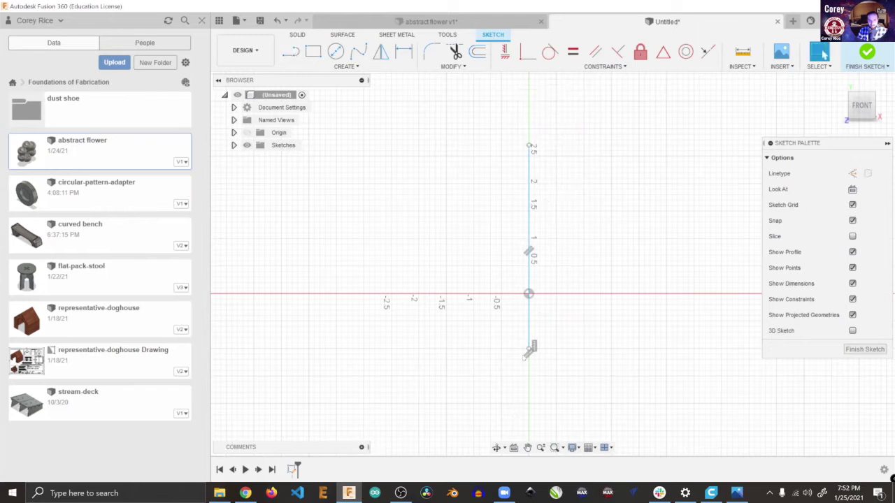
# Step: Sketch a slanted line about 4 in long, rising to the right from the vertical line's lower end
pyautogui.press('l')
pyautogui.click(530, 348)
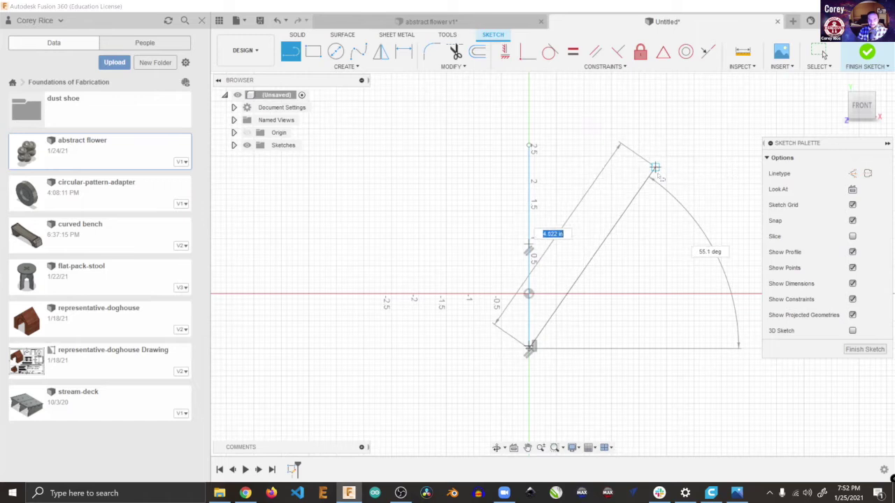
pyautogui.click(644, 168)
pyautogui.press('Escape')
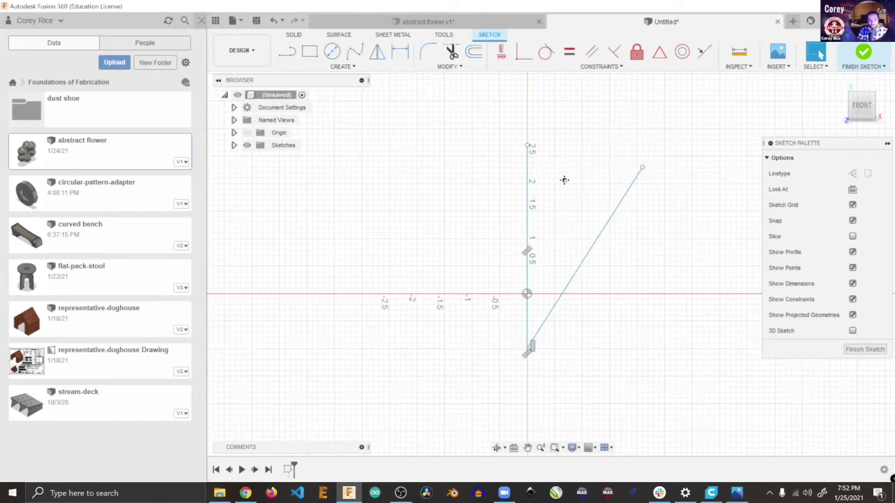
# Step: Try a three-point arc from the vertical line's upper end to the slanted line's upper end, and undo it
pyautogui.moveTo(542, 230); pyautogui.dragTo(538, 284, button='middle')
pyautogui.scroll(-2, 528, 249)
pyautogui.moveTo(527, 249); pyautogui.dragTo(517, 273, button='middle')
pyautogui.click(135, 66)
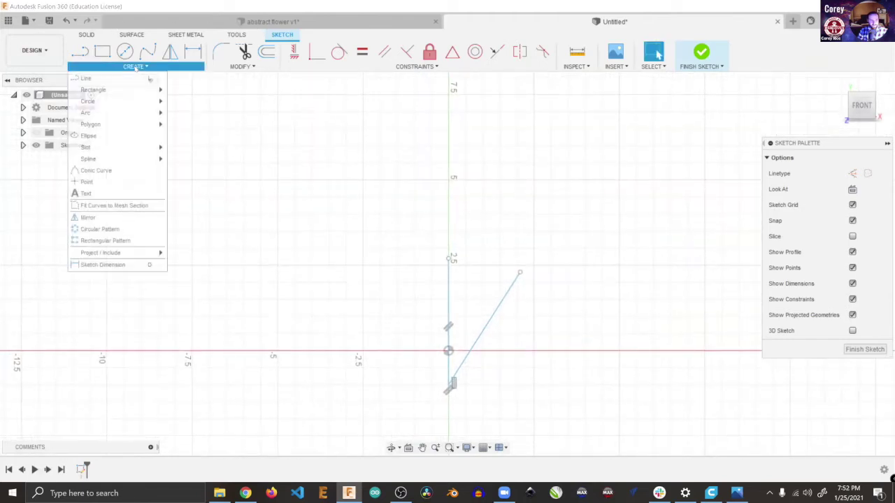
pyautogui.moveTo(133, 112)
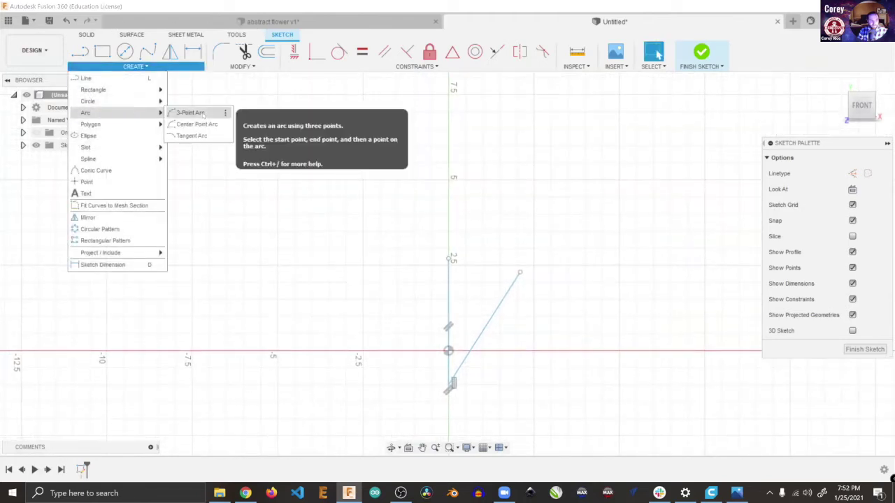
pyautogui.click(203, 112)
pyautogui.click(448, 259)
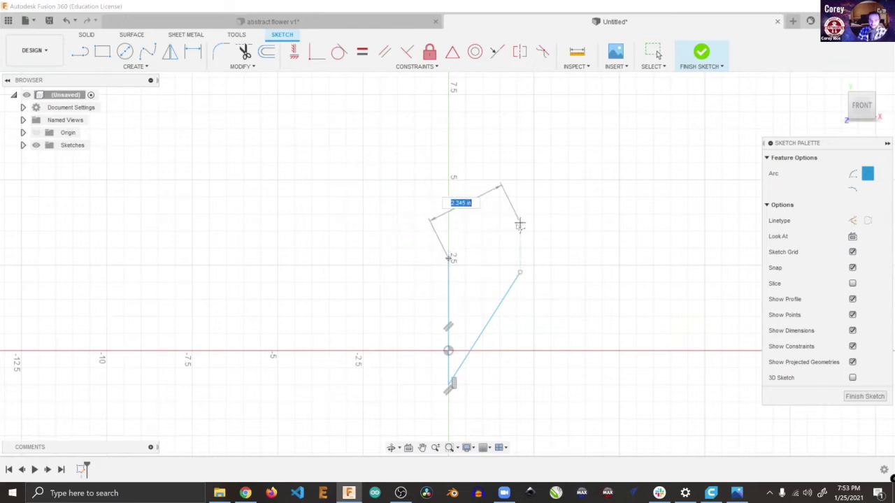
pyautogui.click(521, 273)
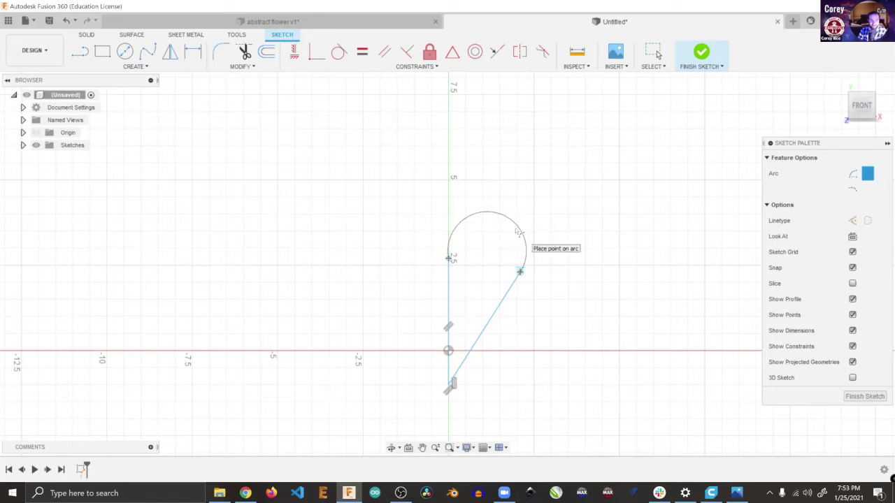
pyautogui.click(518, 232)
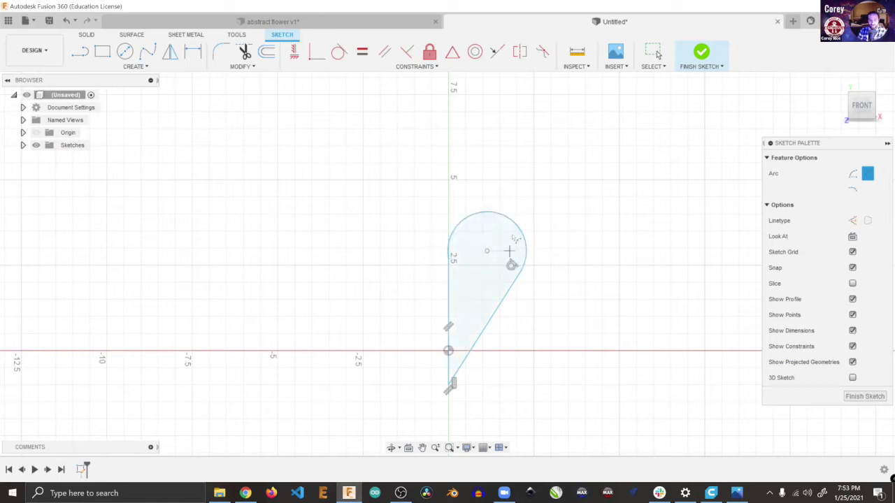
pyautogui.press('Escape')
pyautogui.hotkey('ctrl', 'z')
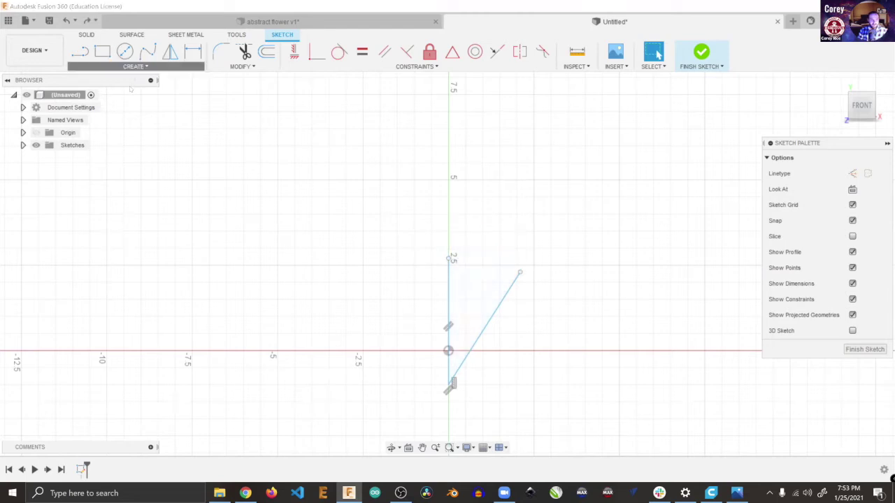
# Step: Sketch a three-point arc of about 1.09 in radius joining the slanted and vertical lines' upper ends, tangent to the vertical line
pyautogui.click(137, 67)
pyautogui.moveTo(126, 113)
pyautogui.click(215, 115)
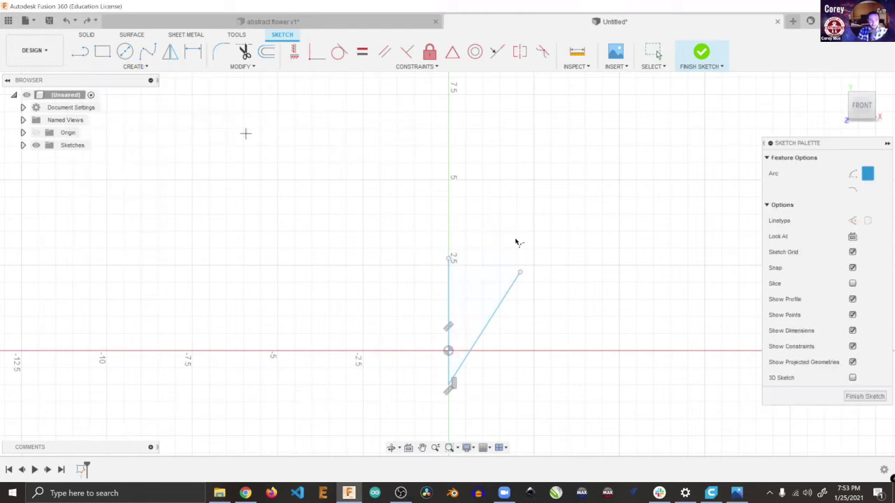
pyautogui.click(520, 272)
pyautogui.click(448, 259)
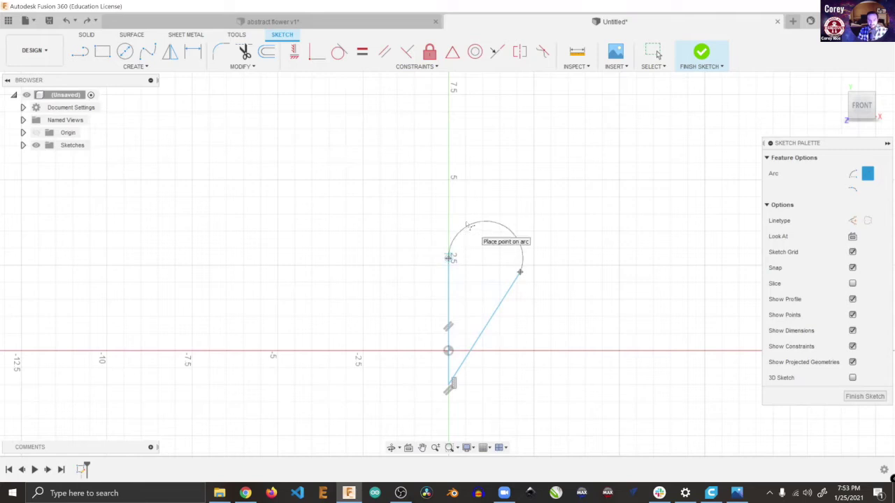
pyautogui.scroll(2, 468, 226)
pyautogui.scroll(3, 468, 225)
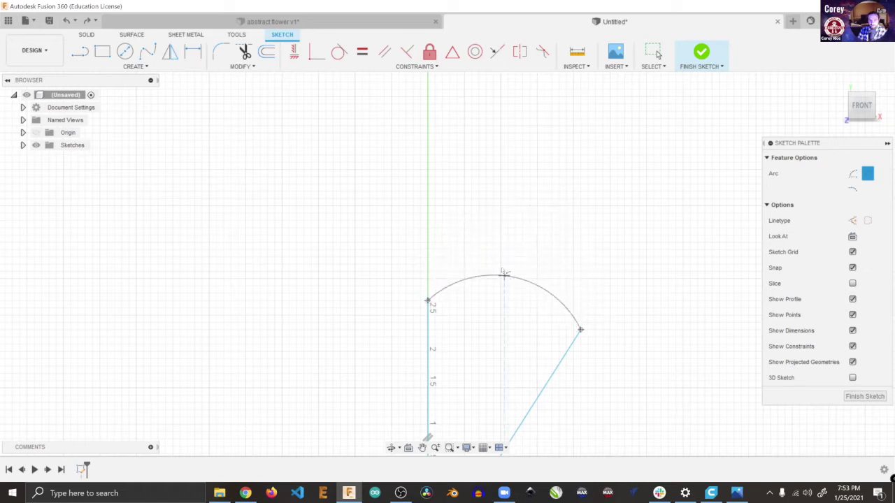
pyautogui.click(428, 301)
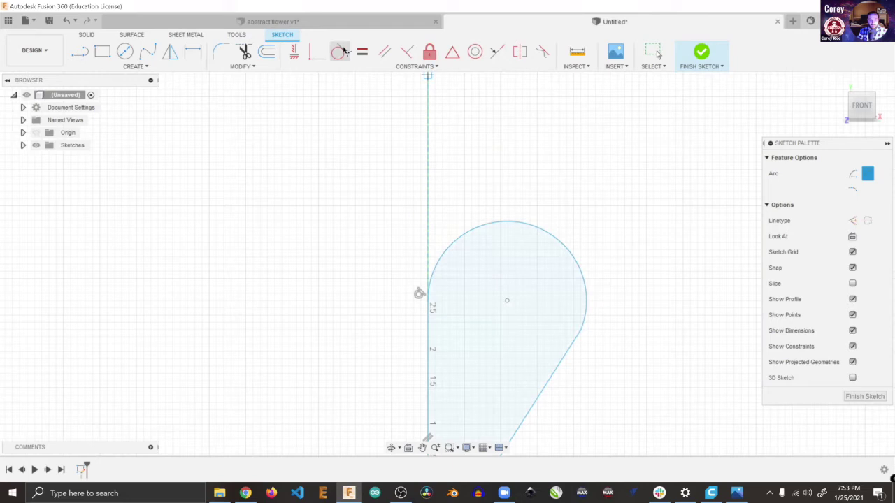
pyautogui.press('Escape')
# Step: Apply a tangent constraint between the arc and the slanted line
pyautogui.click(585, 255)
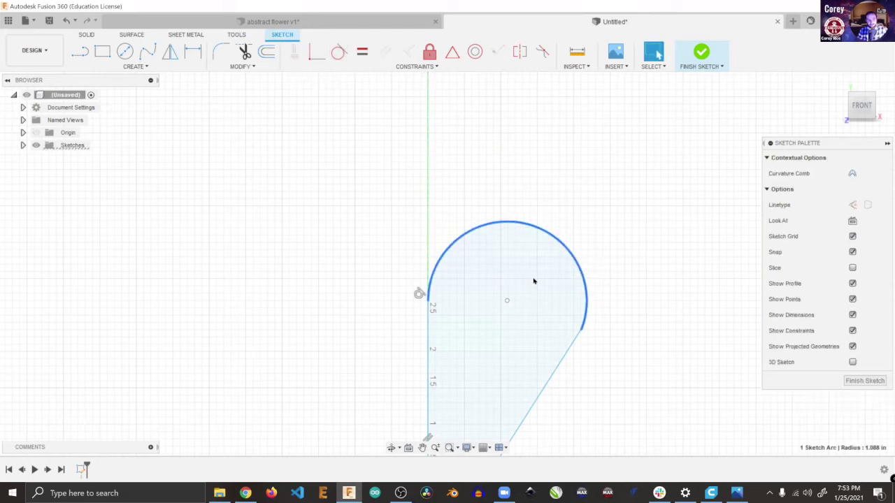
pyautogui.click(507, 301)
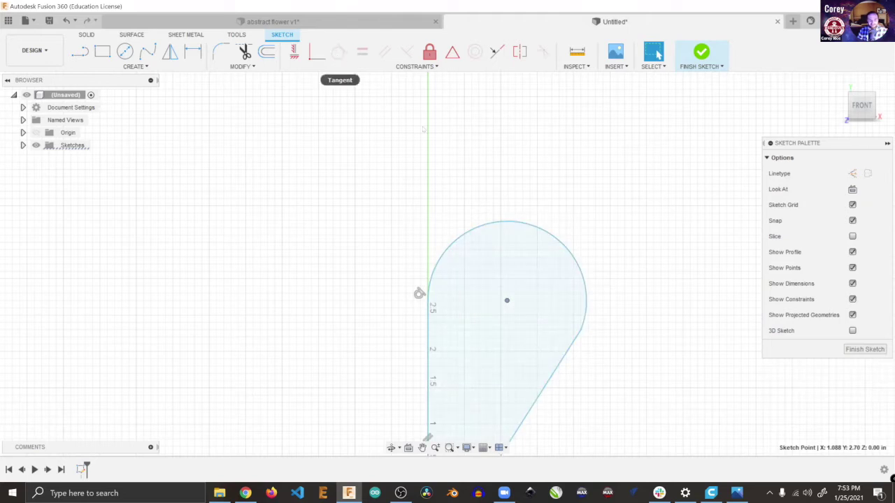
pyautogui.click(581, 272)
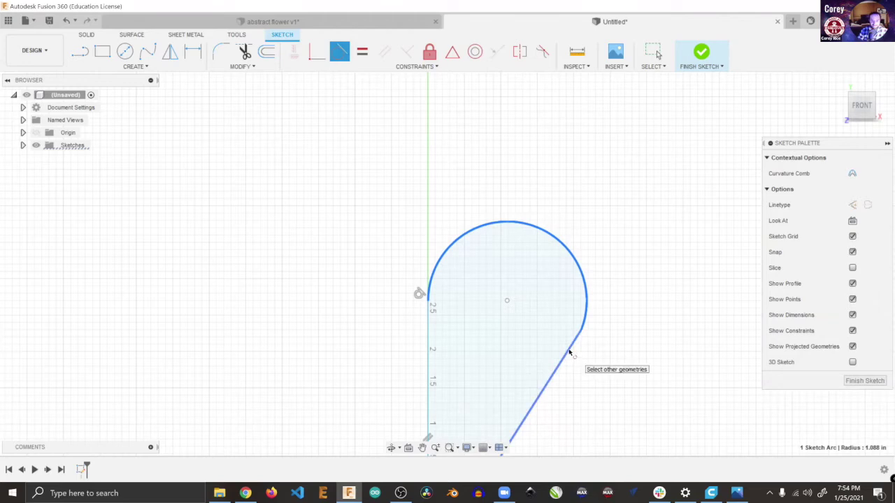
pyautogui.press('Escape')
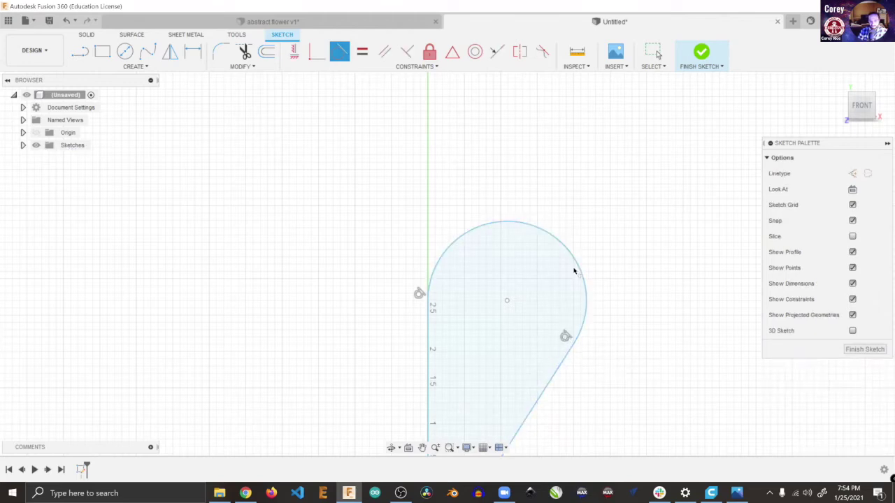
pyautogui.press('Escape')
# Step: Try shifting the arc's center point slightly, and undo the move
pyautogui.scroll(2, 611, 346)
pyautogui.scroll(-6, 631, 222)
pyautogui.moveTo(567, 213); pyautogui.dragTo(580, 237, button='middle')
pyautogui.moveTo(563, 216)
pyautogui.mouseDown()
pyautogui.moveTo(547, 266)
pyautogui.moveTo(565, 208)
pyautogui.moveTo(563, 221)
pyautogui.mouseUp()
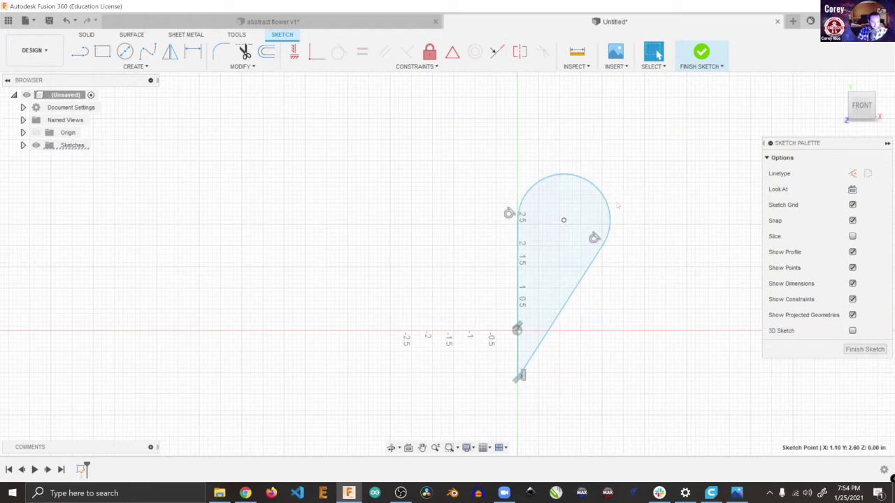
pyautogui.hotkey('ctrl', 'z')
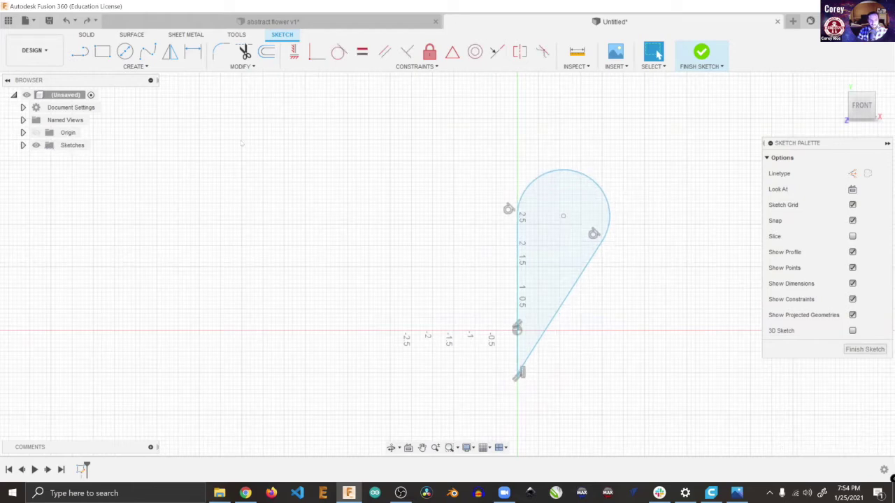
# Step: Sketch a line from the petal profile's lower tip to the arc's center point
pyautogui.click(266, 52)
pyautogui.press('Escape')
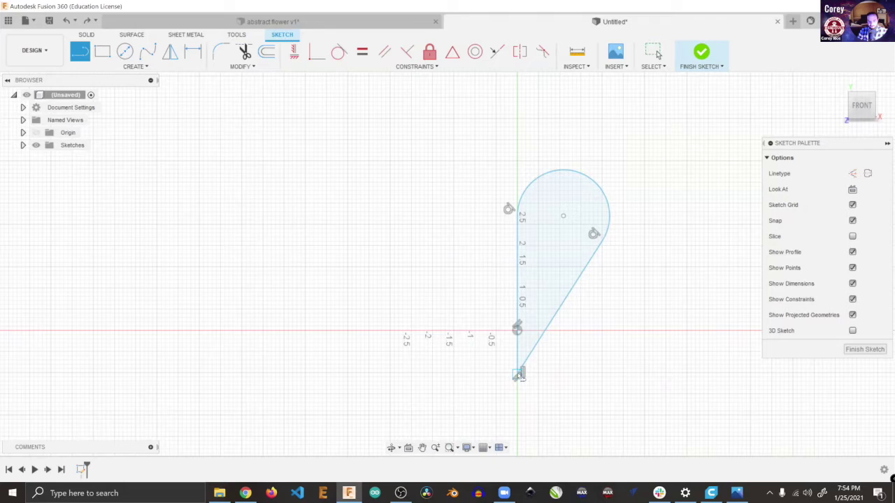
pyautogui.click(563, 215)
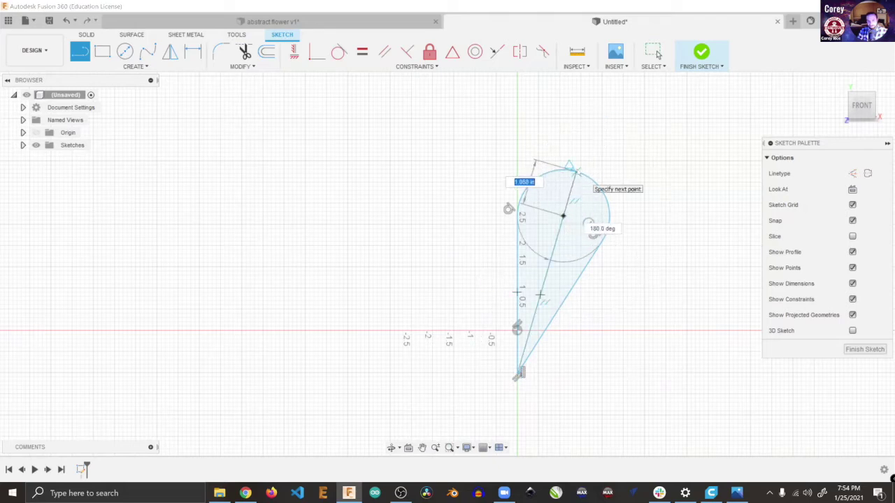
pyautogui.press('Escape')
# Step: Extend the center line to the arc, making it about 4.97 in long, and finish the sketch
pyautogui.click(241, 66)
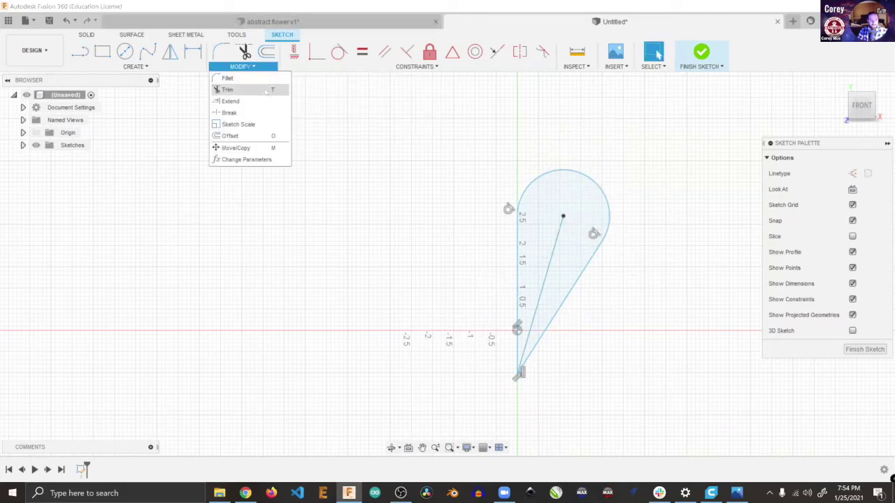
pyautogui.click(247, 103)
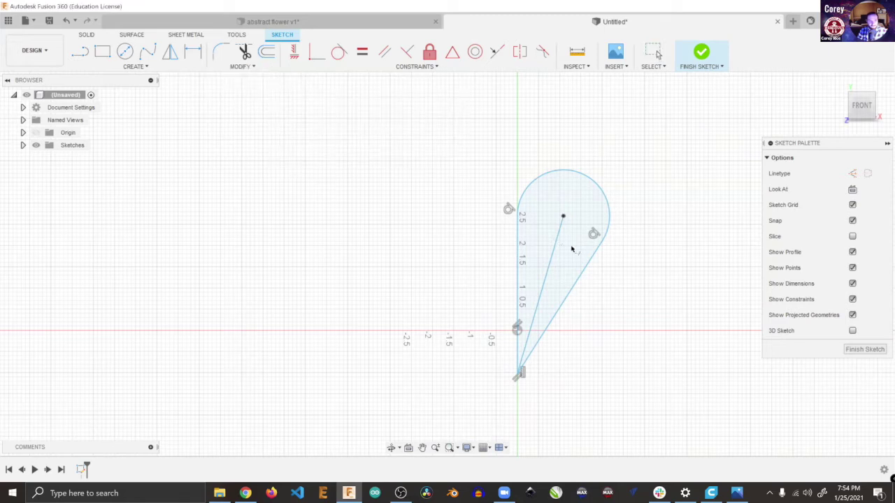
pyautogui.click(556, 242)
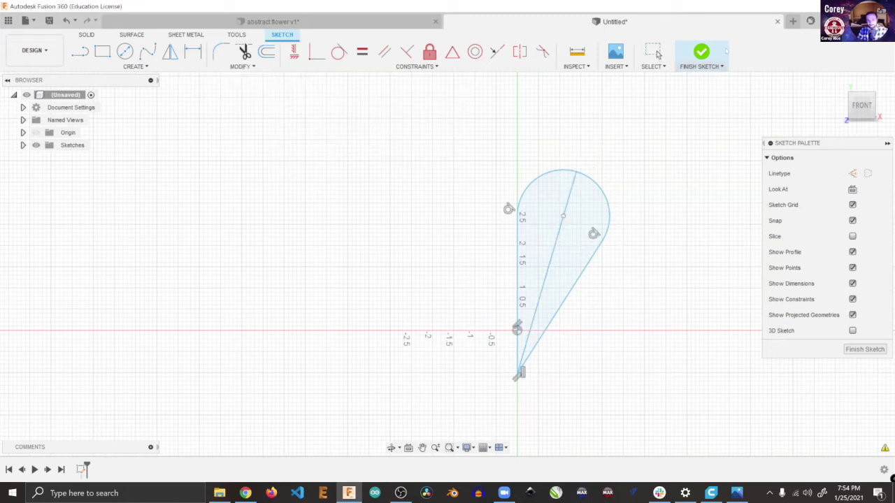
pyautogui.click(701, 53)
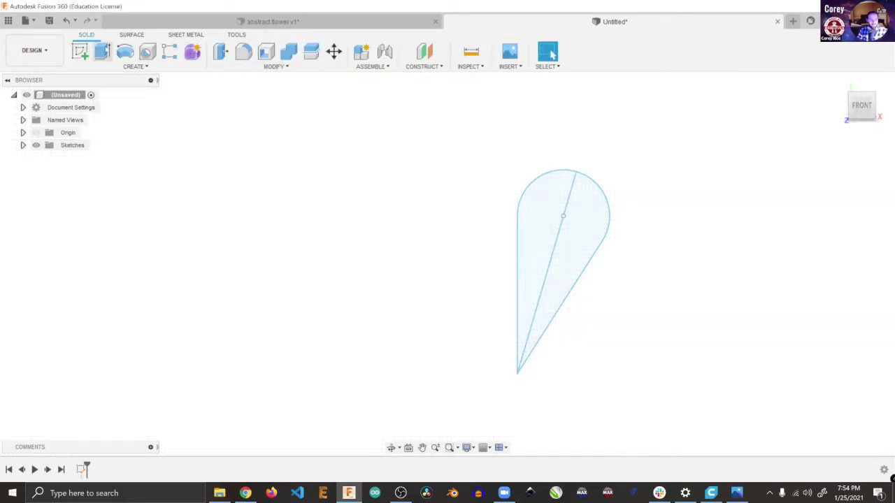
# Step: Revolve the half of the petal profile beside the vertical line 360 degrees around the center line as a new body
pyautogui.click(125, 51)
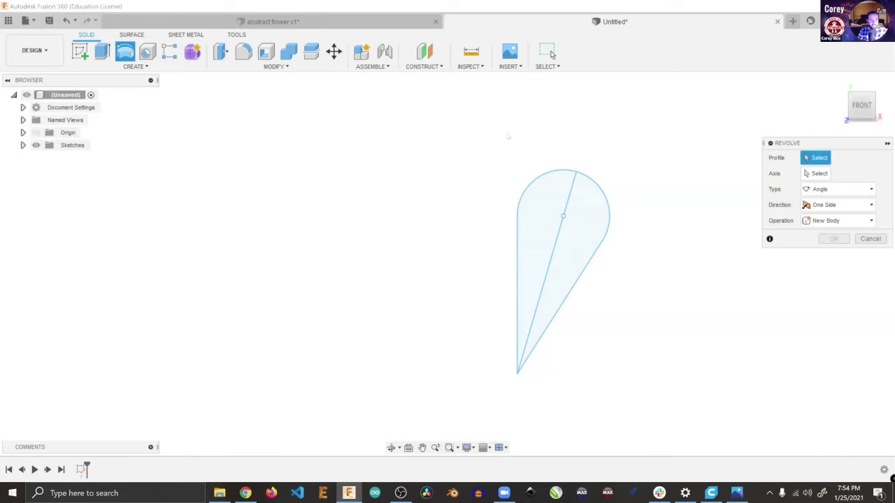
pyautogui.click(547, 198)
pyautogui.moveTo(873, 96); pyautogui.dragTo(854, 109)
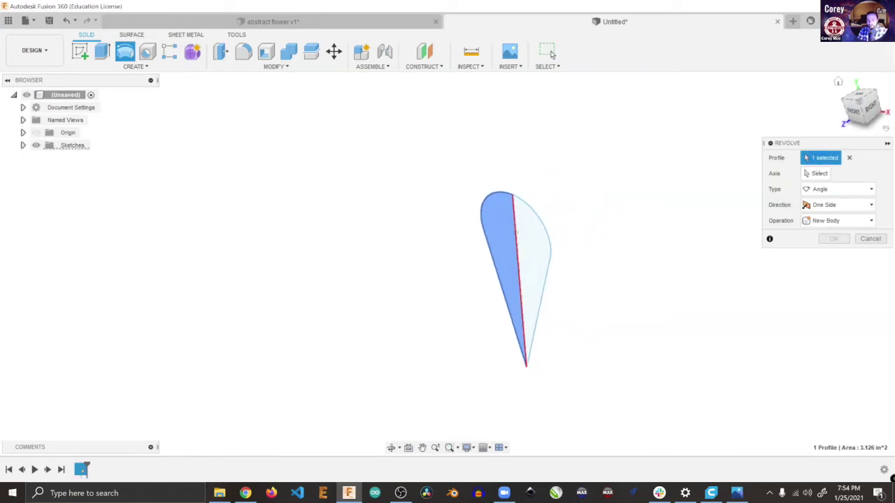
pyautogui.scroll(3, 494, 226)
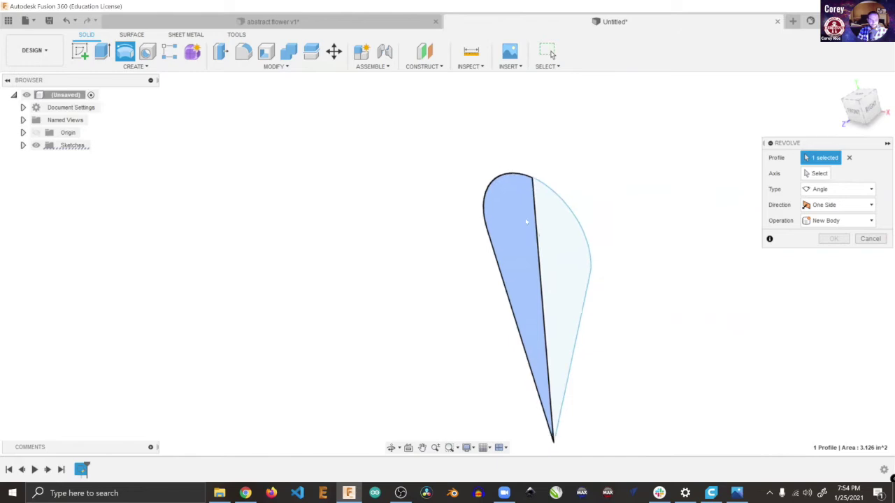
pyautogui.scroll(-2, 527, 221)
pyautogui.click(815, 174)
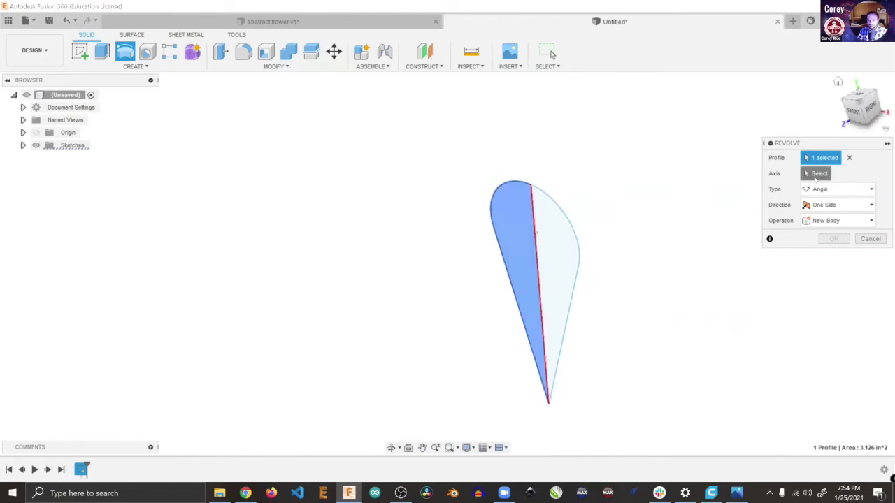
pyautogui.click(538, 226)
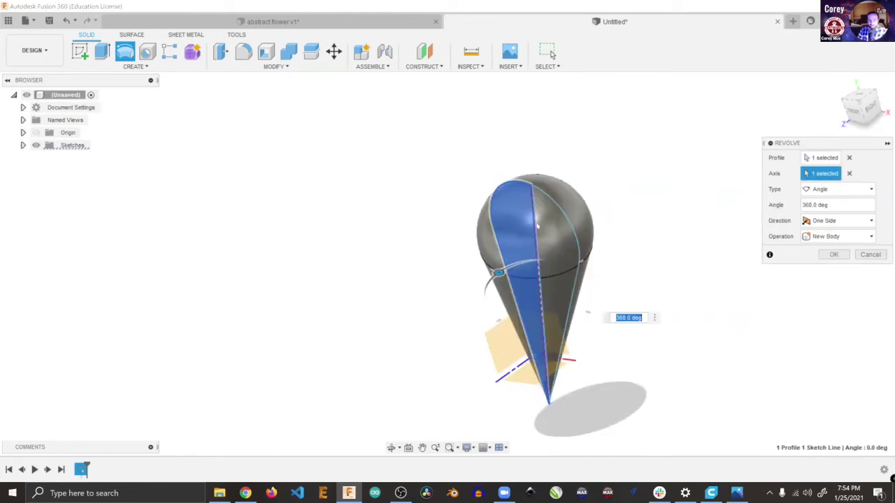
pyautogui.moveTo(862, 105)
pyautogui.mouseDown()
pyautogui.moveTo(814, 112)
pyautogui.moveTo(871, 105)
pyautogui.moveTo(859, 128)
pyautogui.moveTo(844, 117)
pyautogui.moveTo(863, 105)
pyautogui.mouseUp()
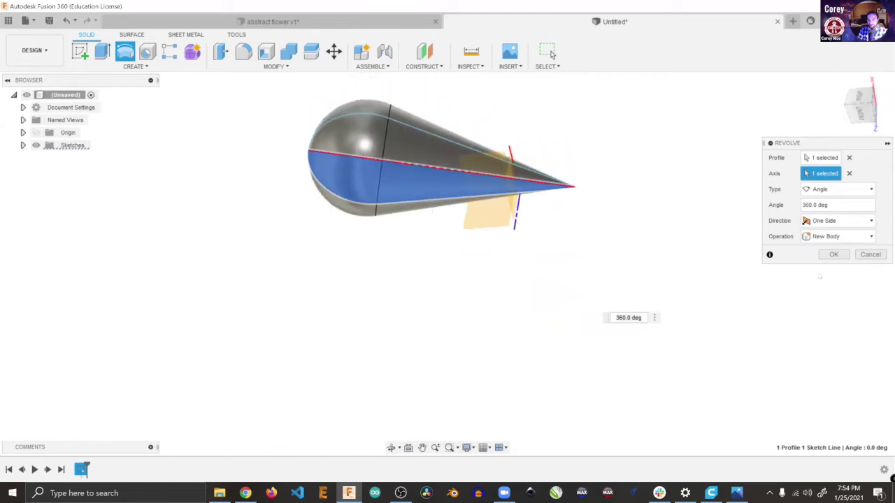
pyautogui.click(834, 256)
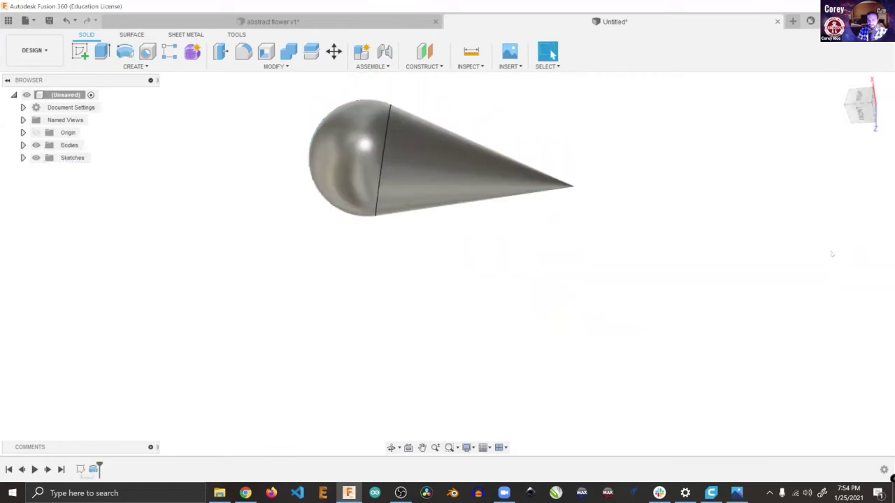
# Step: Examine the revolved petal body from the home view and undo the revolve
pyautogui.moveTo(684, 138); pyautogui.dragTo(746, 181, button='middle')
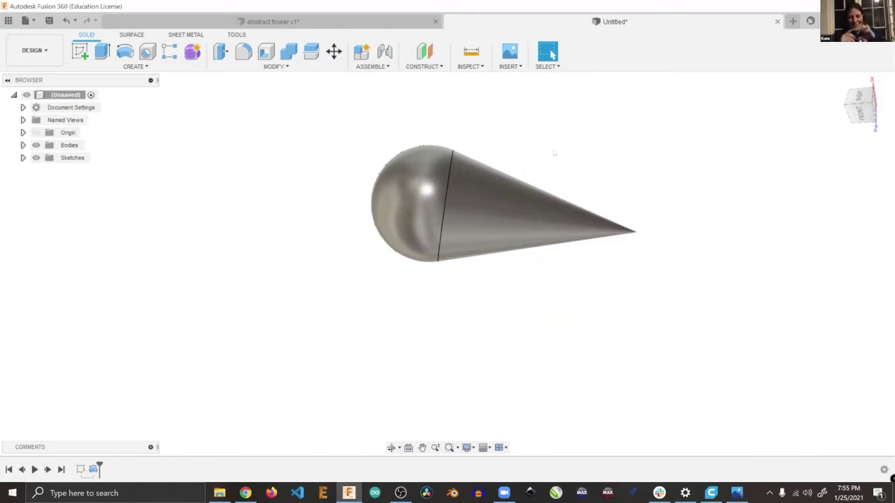
pyautogui.moveTo(567, 158); pyautogui.dragTo(561, 182, button='middle')
pyautogui.scroll(-2, 591, 223)
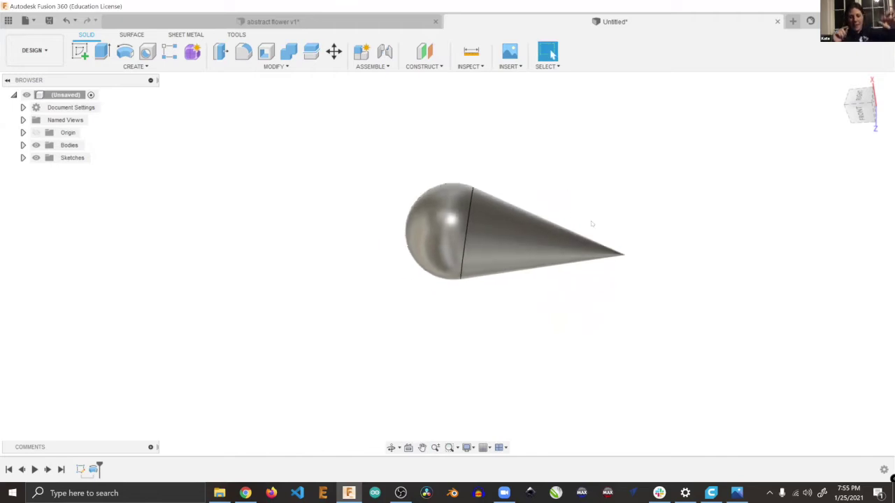
pyautogui.scroll(2, 595, 221)
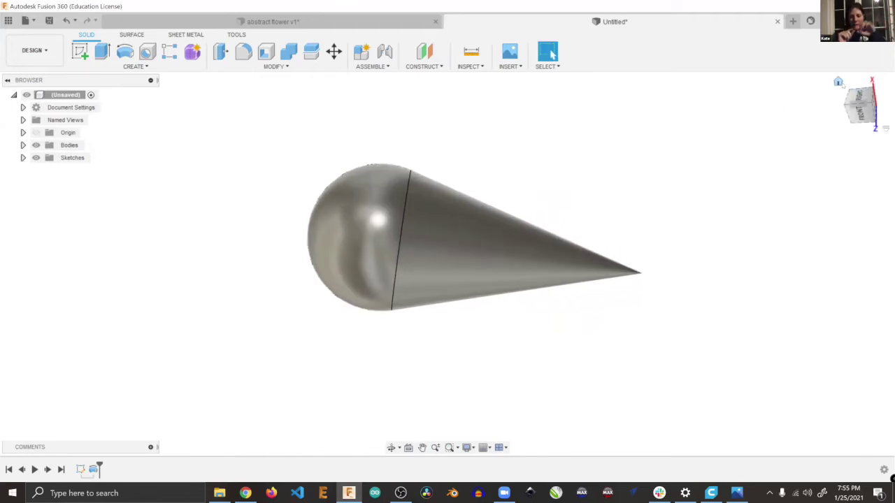
pyautogui.click(839, 82)
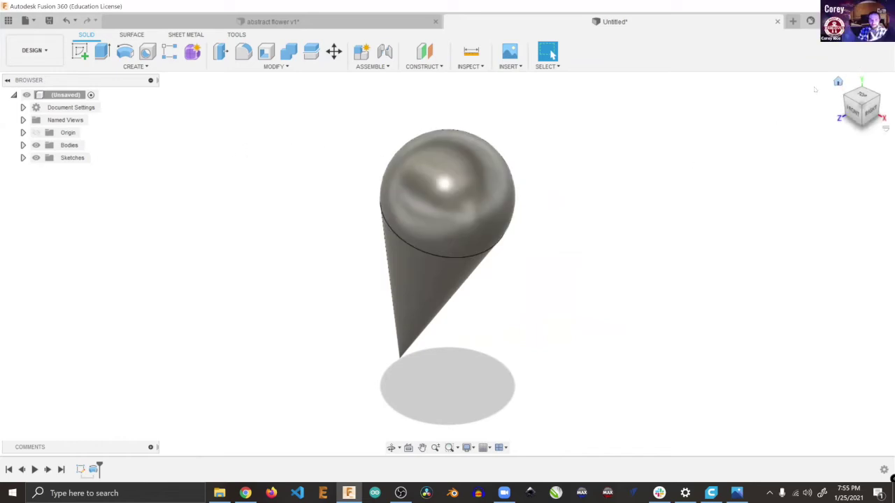
pyautogui.hotkey('ctrl', 'z')
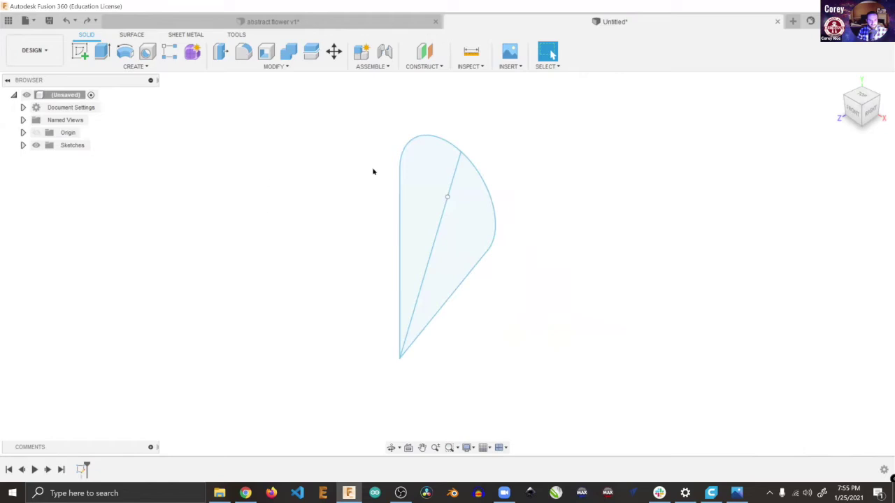
# Step: Reopen Sketch1, convert the petal's center line to construction geometry, and finish the sketch
pyautogui.click(452, 185)
pyautogui.click(23, 146)
pyautogui.rightClick(65, 160)
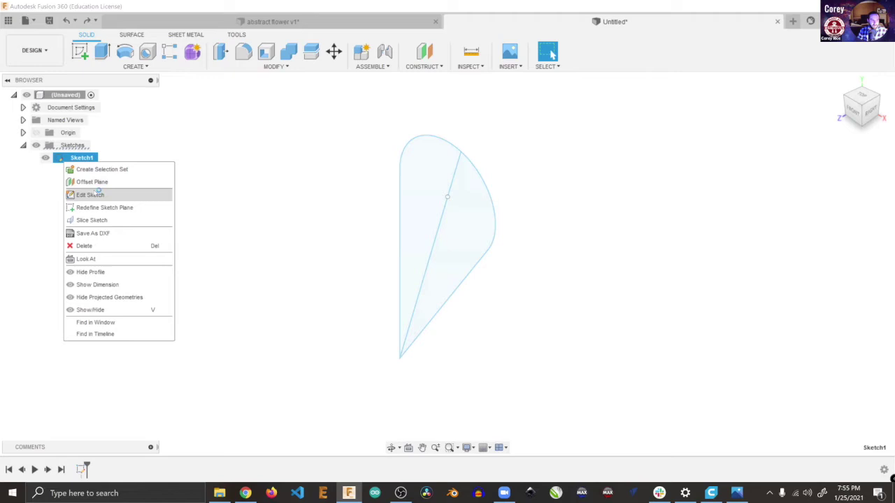
pyautogui.click(90, 194)
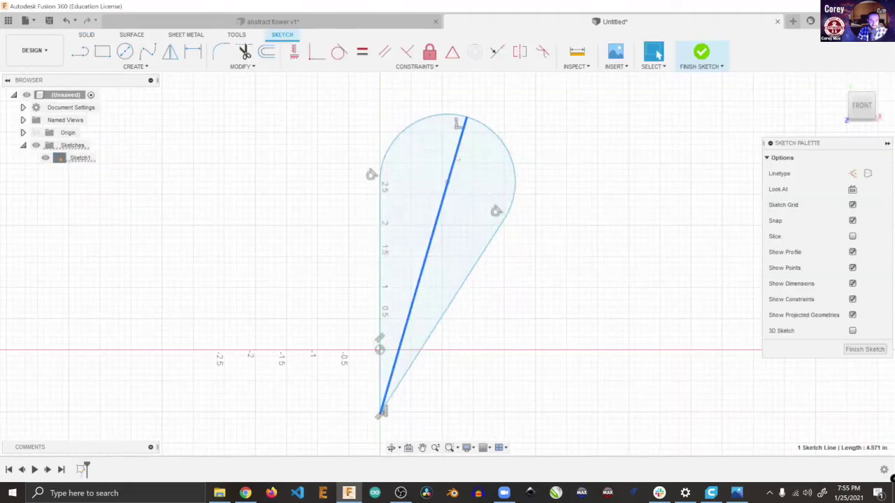
pyautogui.click(701, 52)
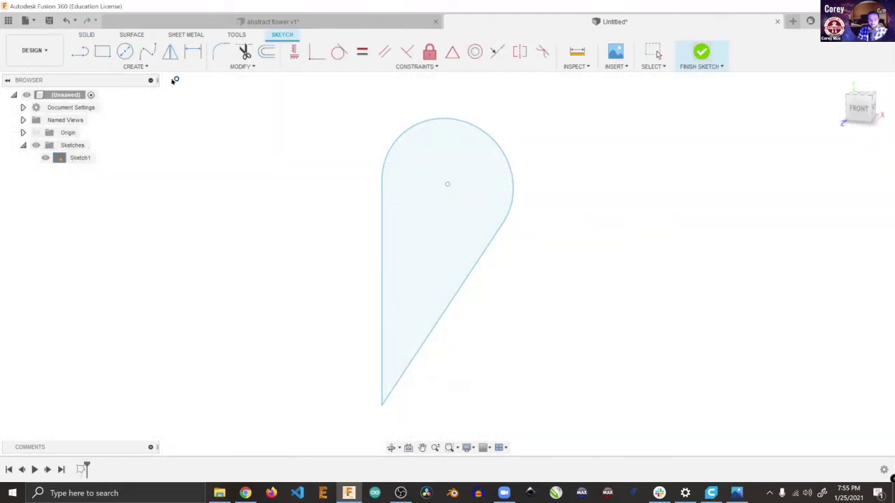
# Step: Try a Revolve with the whole petal profile, and cancel it
pyautogui.click(125, 51)
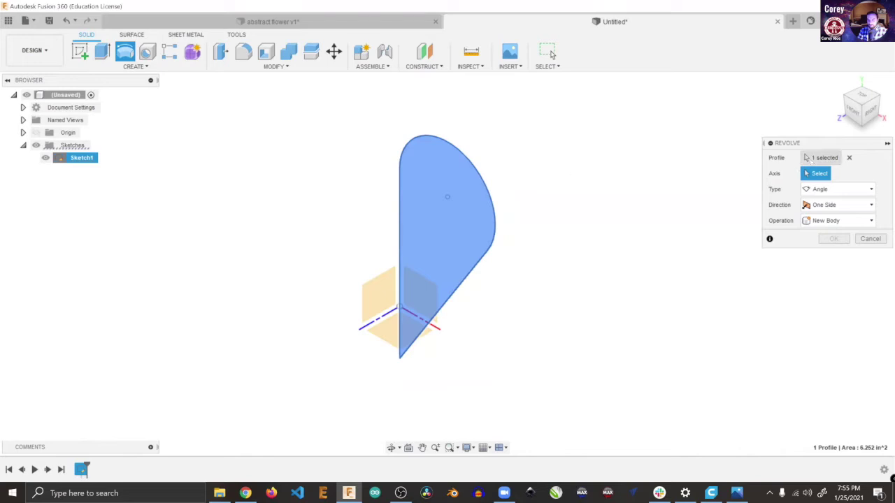
pyautogui.click(871, 238)
# Step: Open the petal sketch for editing again and leave its center line set as construction geometry
pyautogui.doubleClick(453, 222)
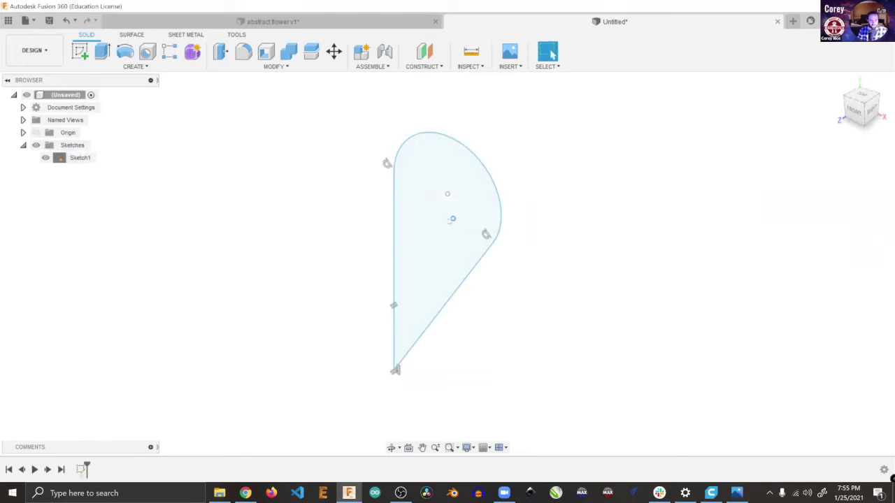
pyautogui.click(456, 166)
pyautogui.press('x')
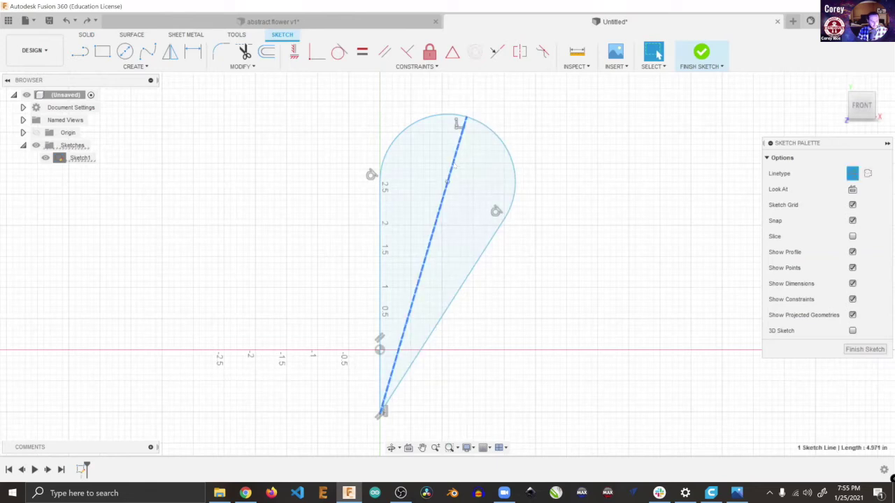
pyautogui.click(603, 160)
pyautogui.press('Escape')
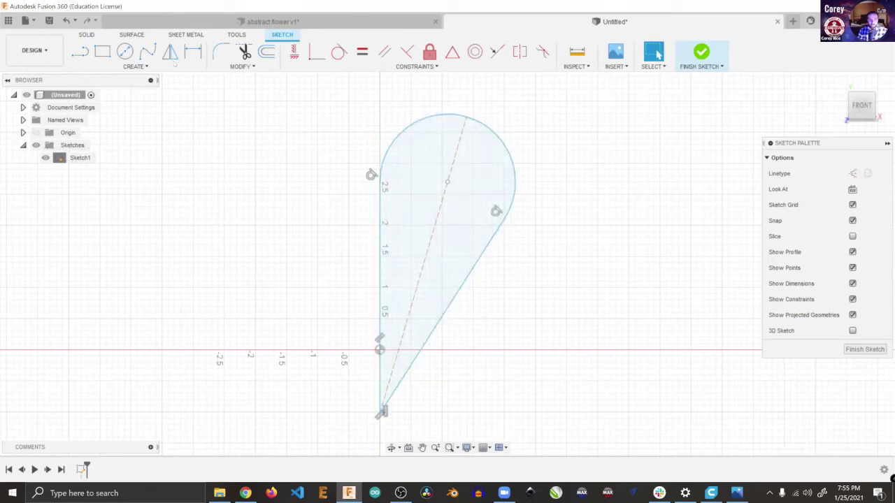
# Step: Finish the sketch and try to revolve the petal profile about its construction center line
pyautogui.click(701, 56)
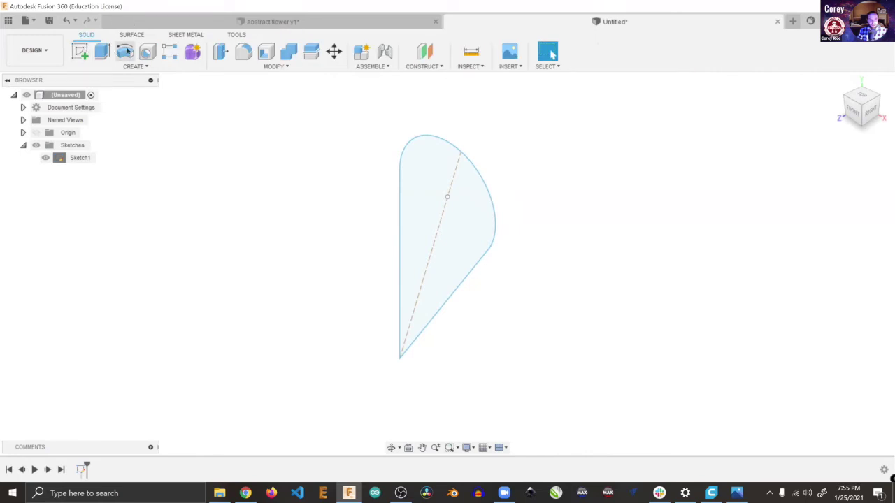
pyautogui.click(126, 52)
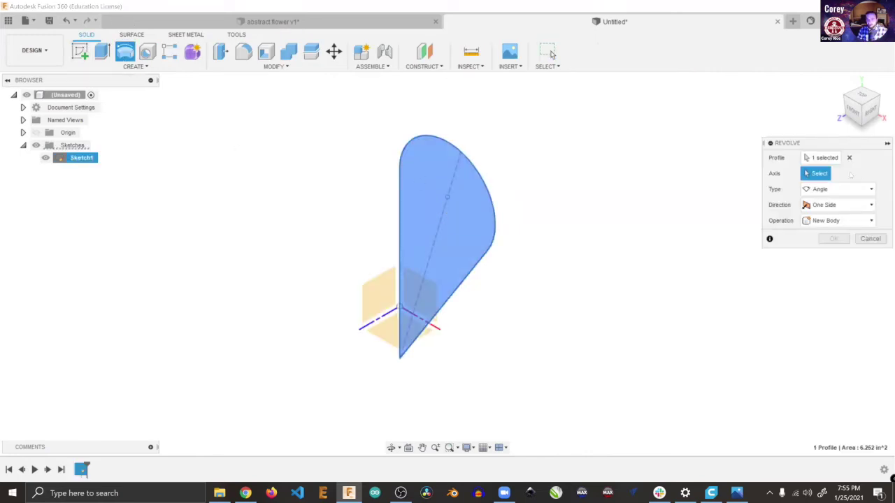
pyautogui.click(452, 183)
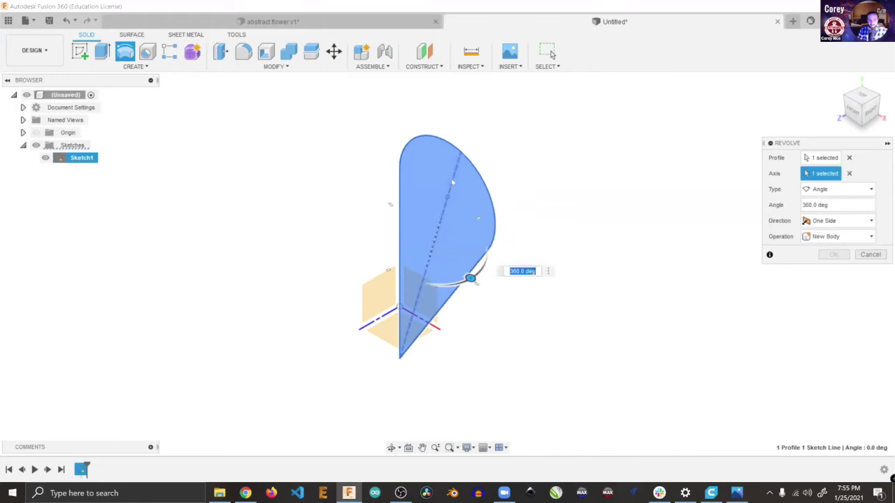
pyautogui.write('35')
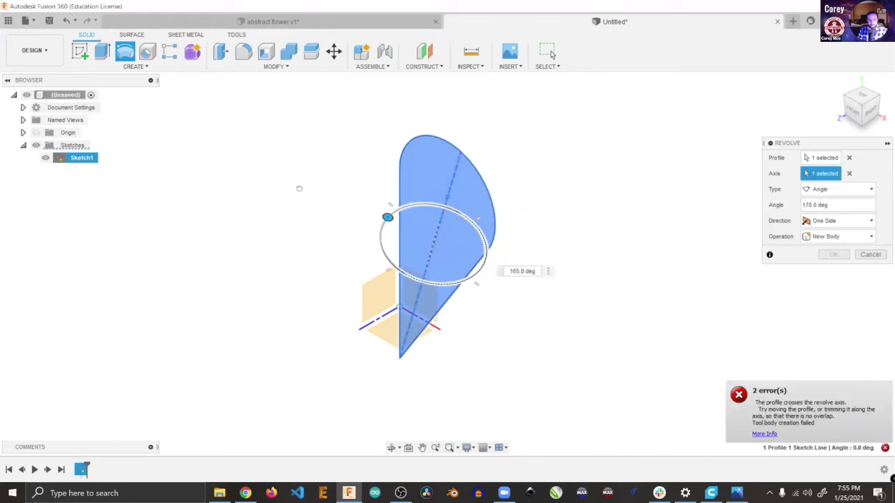
pyautogui.moveTo(515, 309); pyautogui.dragTo(369, 179)
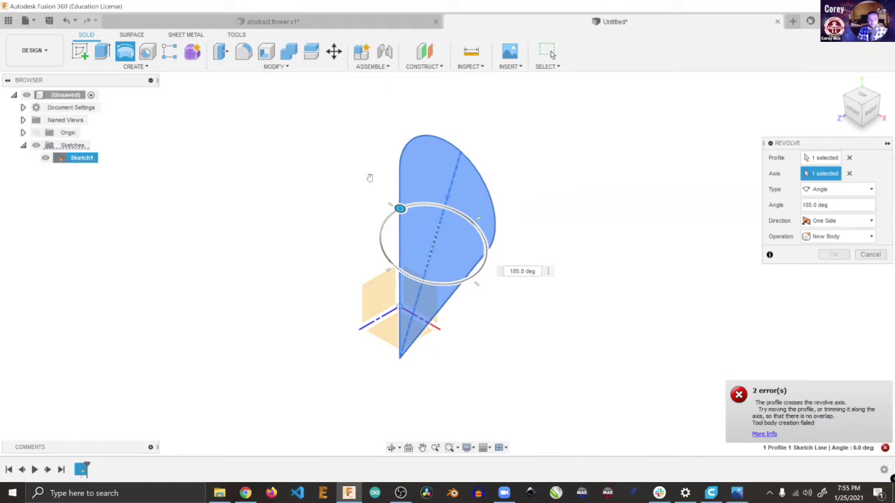
pyautogui.press('Escape')
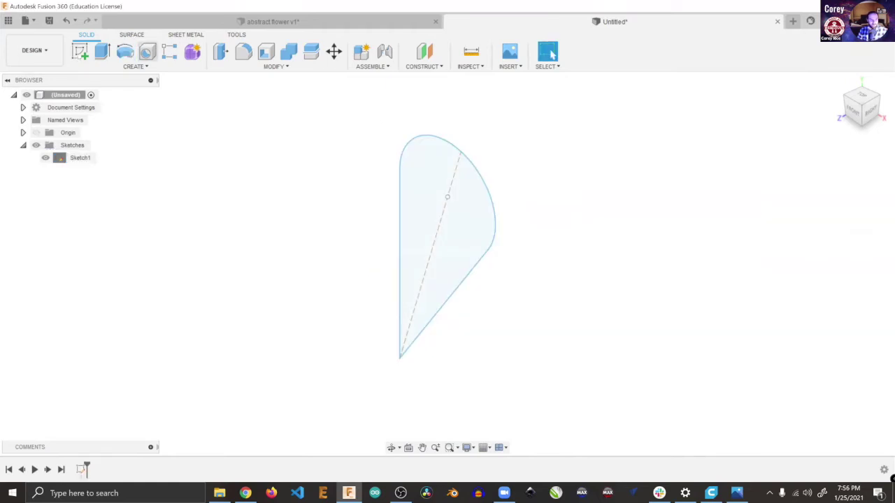
# Step: Revolve the petal profile 360 degrees about its slanted straight edge as a new body
pyautogui.click(125, 51)
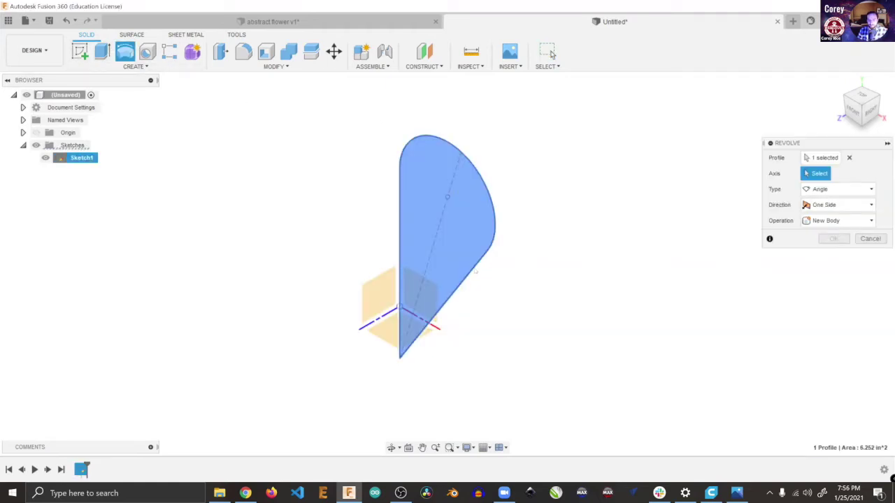
pyautogui.click(477, 259)
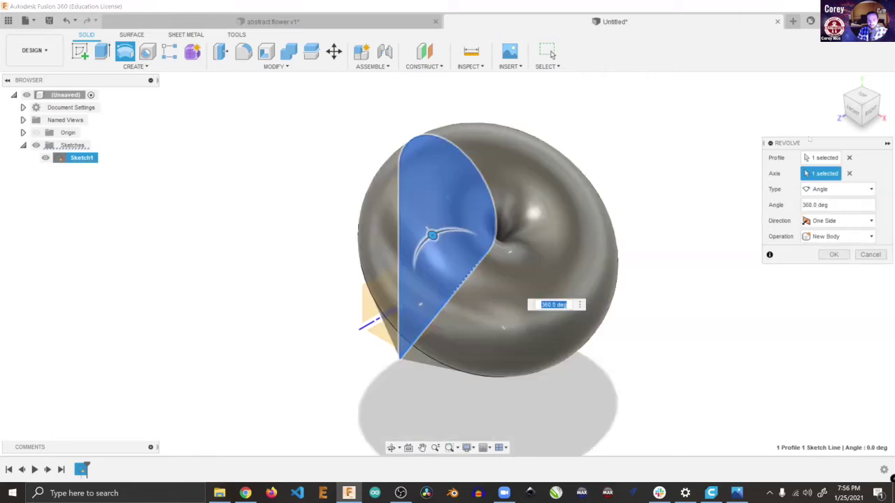
pyautogui.moveTo(861, 106)
pyautogui.mouseDown()
pyautogui.moveTo(804, 74)
pyautogui.moveTo(773, 73)
pyautogui.moveTo(768, 60)
pyautogui.moveTo(769, 105)
pyautogui.moveTo(782, 123)
pyautogui.moveTo(784, 68)
pyautogui.moveTo(831, 76)
pyautogui.moveTo(836, 66)
pyautogui.moveTo(867, 104)
pyautogui.moveTo(859, 102)
pyautogui.mouseUp()
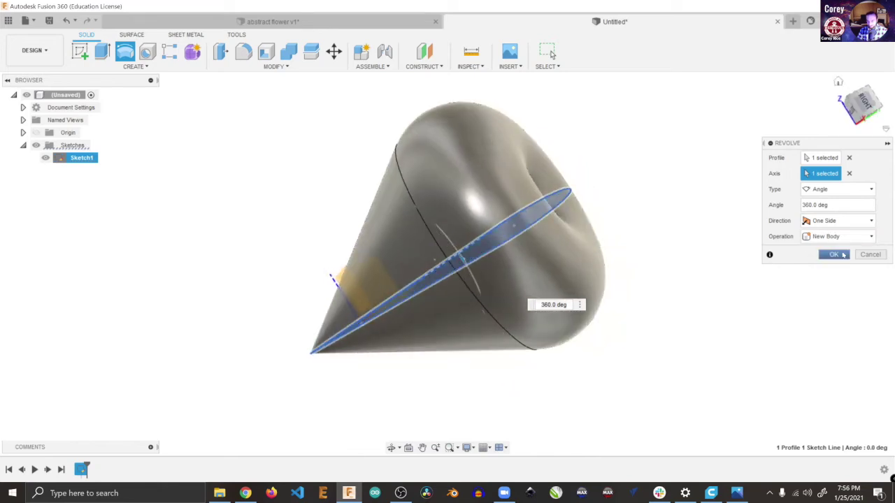
pyautogui.click(834, 254)
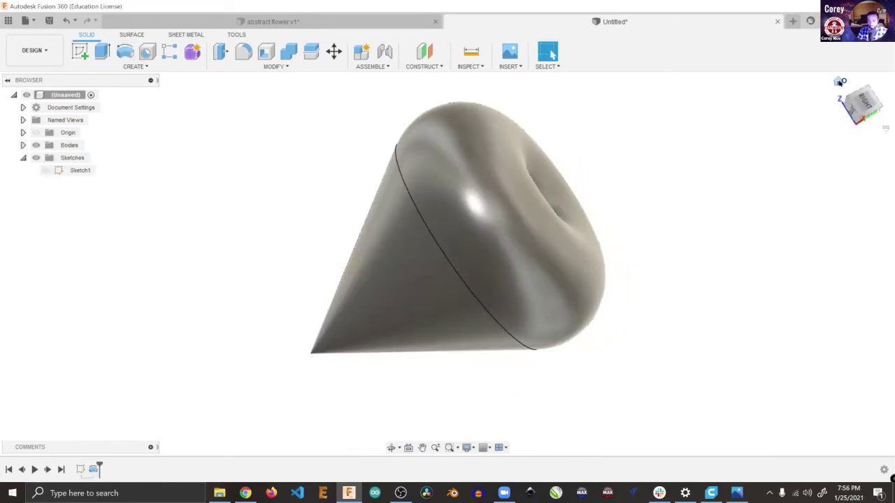
# Step: Start a circular pattern of type Bodies and select the revolved petal body as its object
pyautogui.click(839, 82)
pyautogui.moveTo(867, 107); pyautogui.dragTo(858, 97)
pyautogui.keyDown('shift'); pyautogui.moveTo(447, 264); pyautogui.dragTo(454, 311, button='middle'); pyautogui.keyUp('shift')
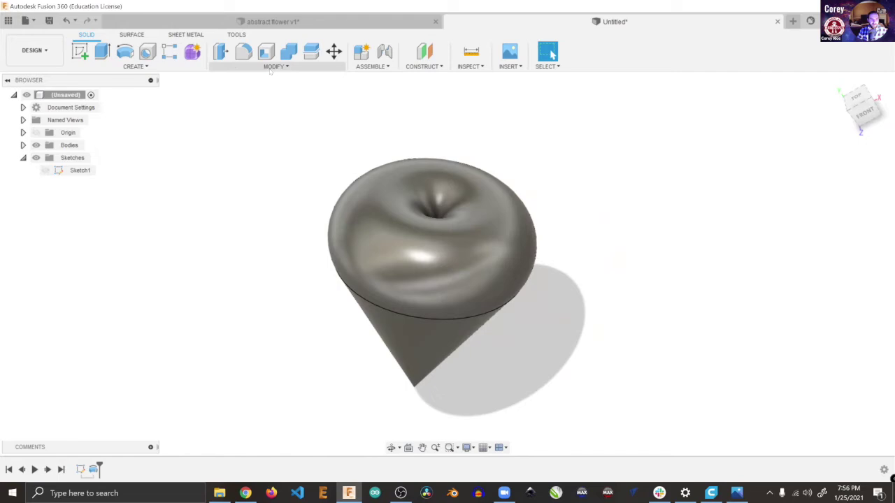
pyautogui.click(139, 67)
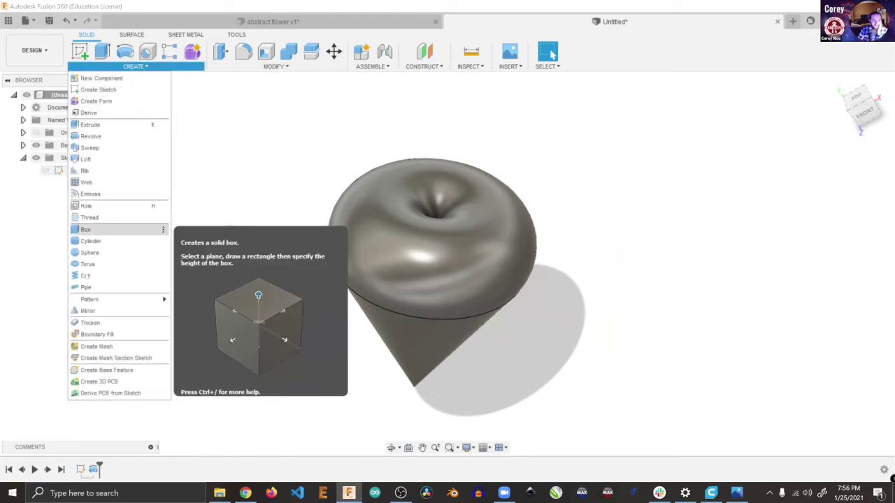
pyautogui.moveTo(105, 299)
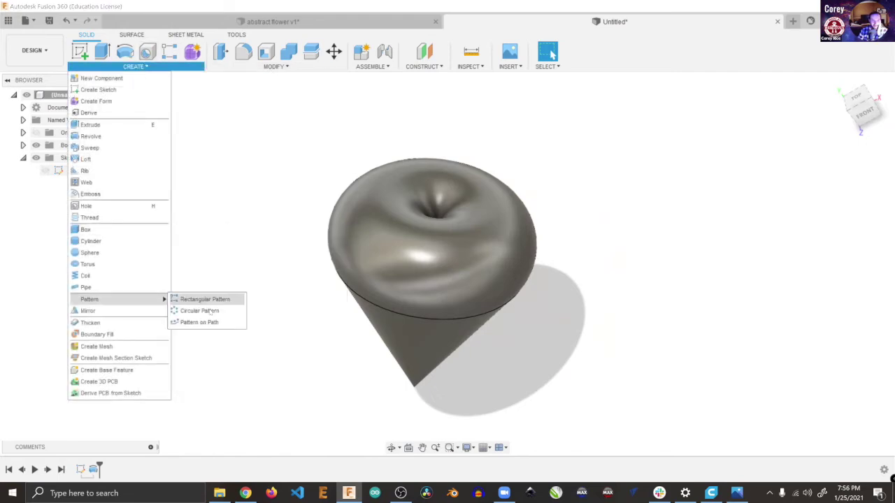
pyautogui.click(210, 310)
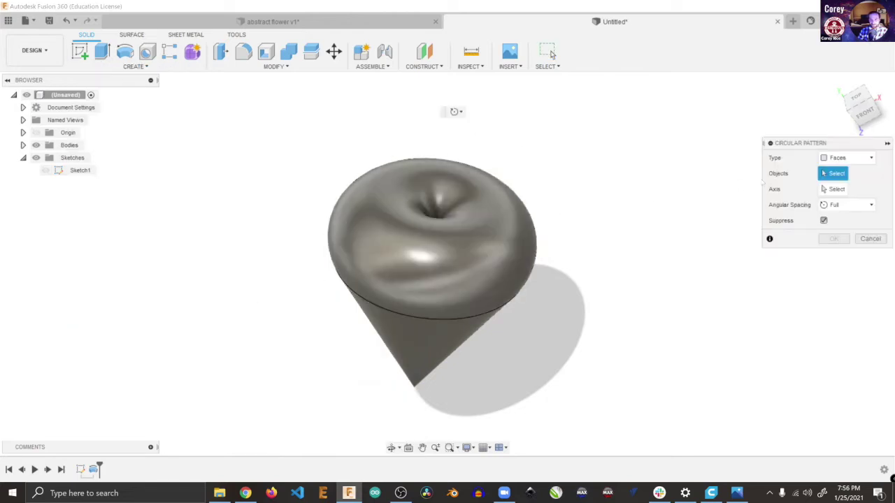
pyautogui.click(860, 160)
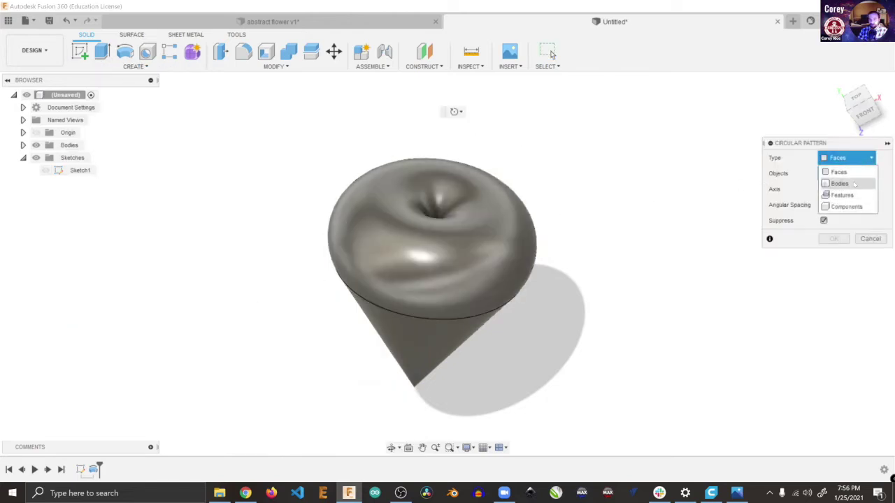
pyautogui.click(840, 183)
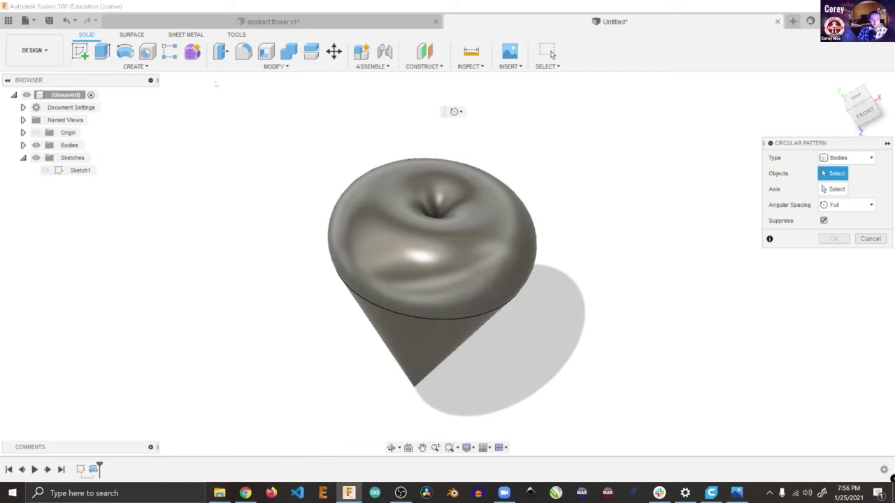
pyautogui.click(395, 232)
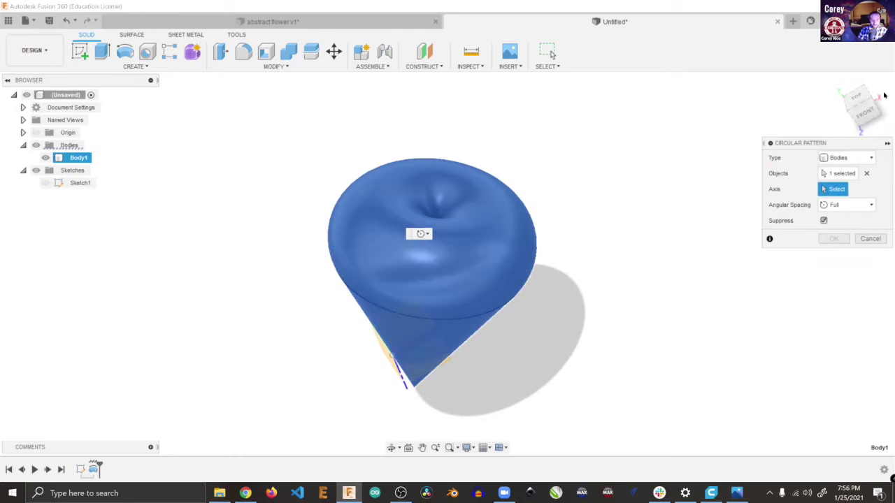
# Step: Hide the bodies to expose the origin geometry and choose the origin X axis as the pattern axis
pyautogui.moveTo(859, 105)
pyautogui.mouseDown()
pyautogui.moveTo(874, 70)
pyautogui.moveTo(888, 65)
pyautogui.moveTo(863, 66)
pyautogui.mouseUp()
pyautogui.keyDown('shift'); pyautogui.moveTo(454, 105); pyautogui.dragTo(413, 105, button='middle'); pyautogui.keyUp('shift')
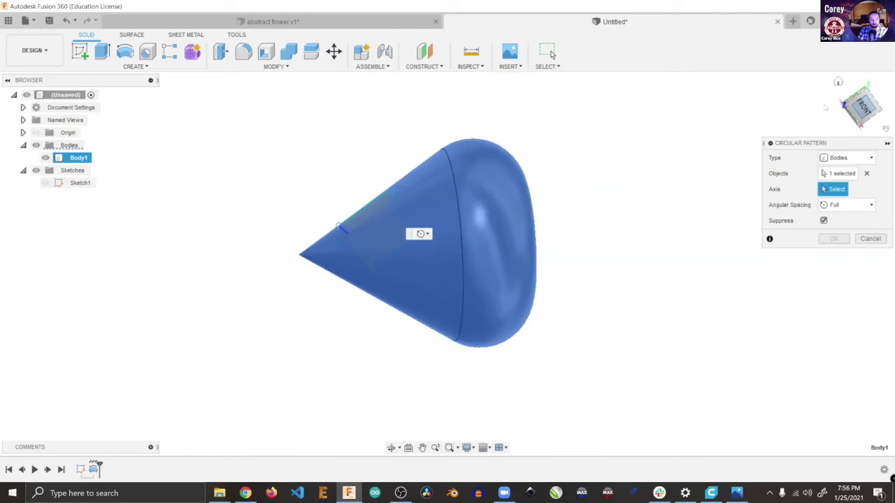
pyautogui.click(24, 132)
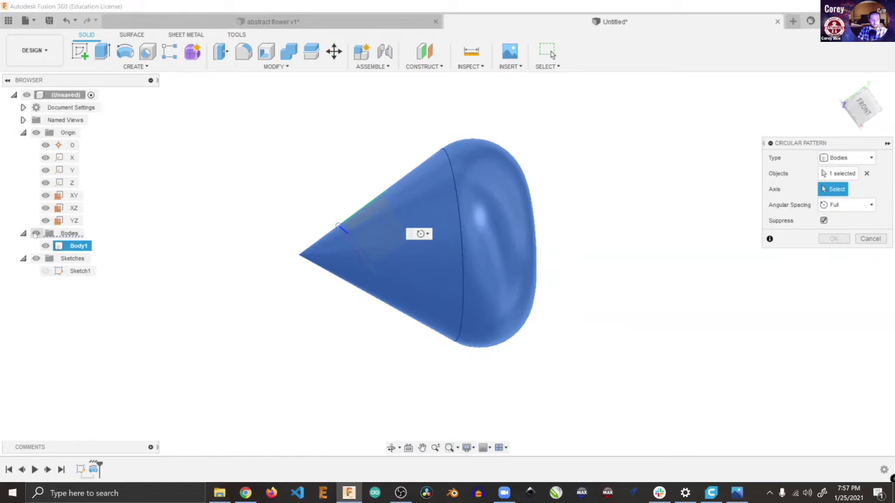
pyautogui.click(36, 233)
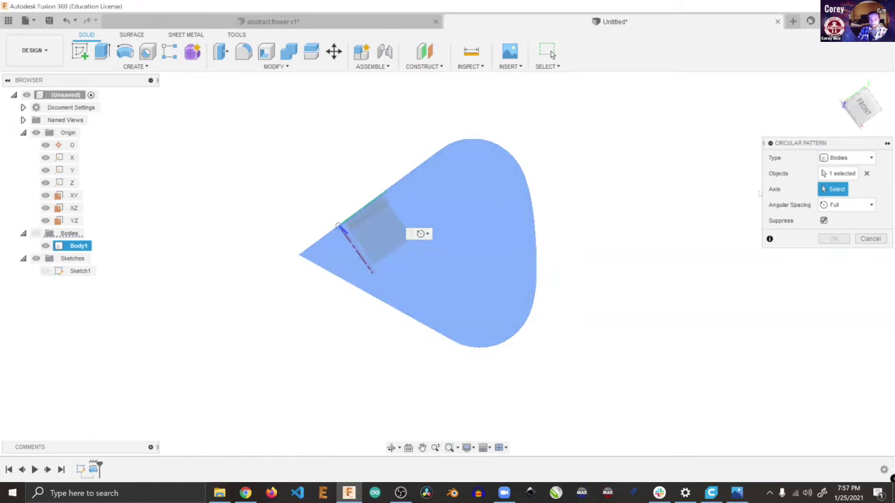
pyautogui.moveTo(858, 116); pyautogui.dragTo(834, 76)
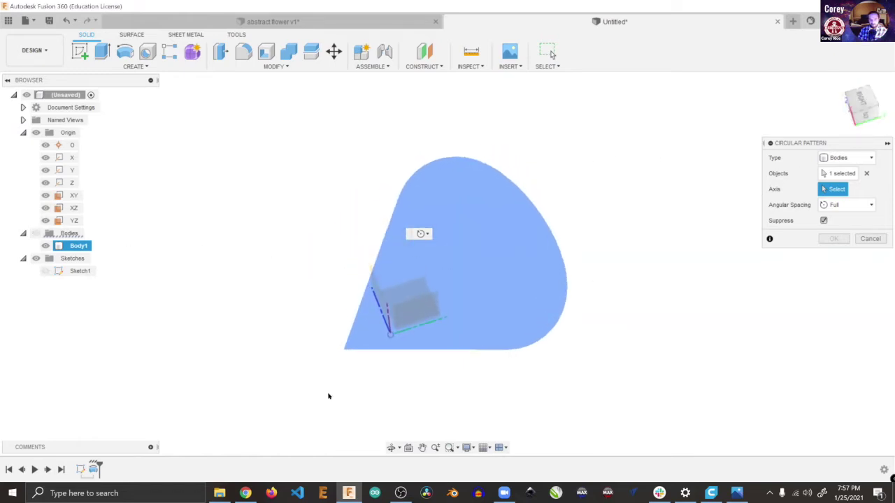
pyautogui.click(67, 159)
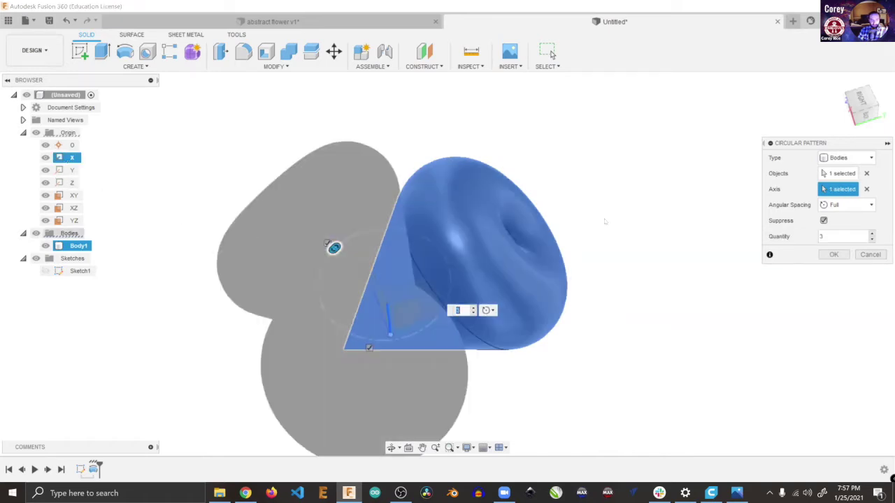
# Step: Set the pattern quantity to 4 with full angular spacing and create the circular pattern
pyautogui.moveTo(860, 106); pyautogui.dragTo(857, 111)
pyautogui.moveTo(343, 300)
pyautogui.keyDown('shift'); pyautogui.mouseDown(button='middle')
pyautogui.moveTo(364, 296)
pyautogui.moveTo(383, 308)
pyautogui.mouseUp(button='middle'); pyautogui.keyUp('shift')
pyautogui.write('4')
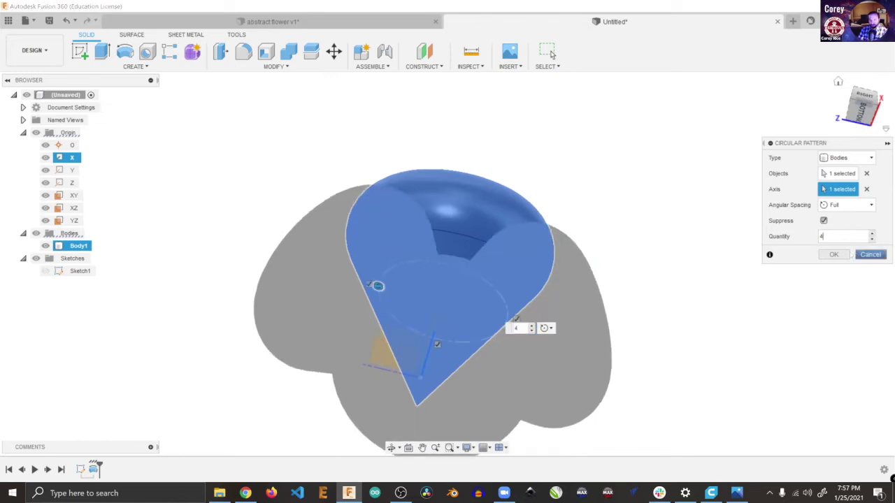
pyautogui.click(830, 254)
# Step: Create a construction plane offset from the origin YZ plane toward the petals
pyautogui.moveTo(878, 108); pyautogui.dragTo(832, 103)
pyautogui.moveTo(448, 264)
pyautogui.keyDown('shift'); pyautogui.mouseDown(button='middle')
pyautogui.moveTo(436, 256)
pyautogui.moveTo(447, 263)
pyautogui.mouseUp(button='middle'); pyautogui.keyUp('shift')
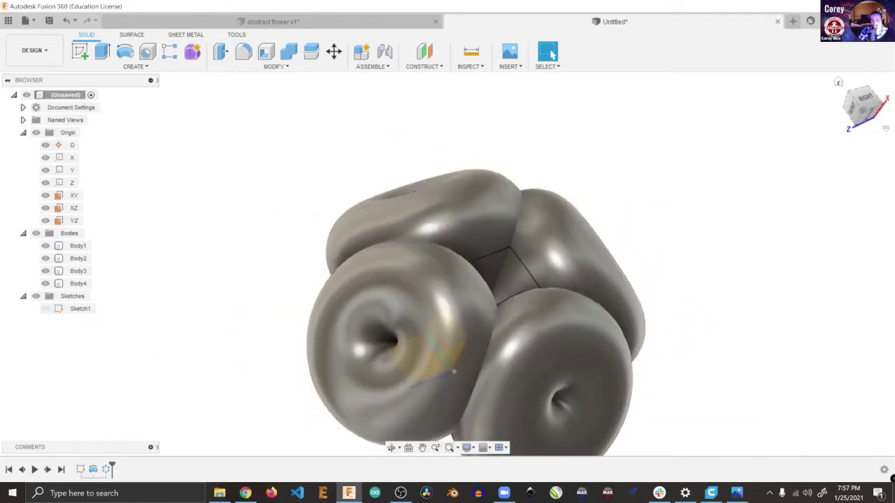
pyautogui.click(838, 82)
pyautogui.moveTo(859, 107); pyautogui.dragTo(882, 91)
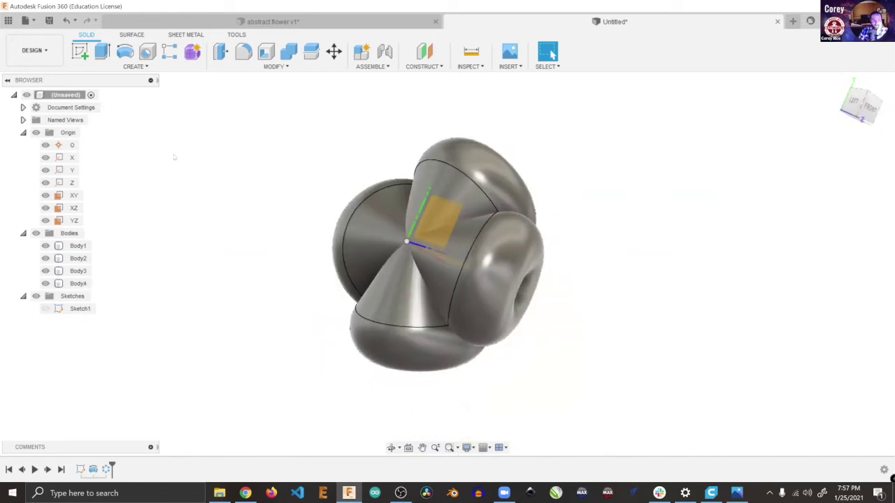
pyautogui.click(73, 220)
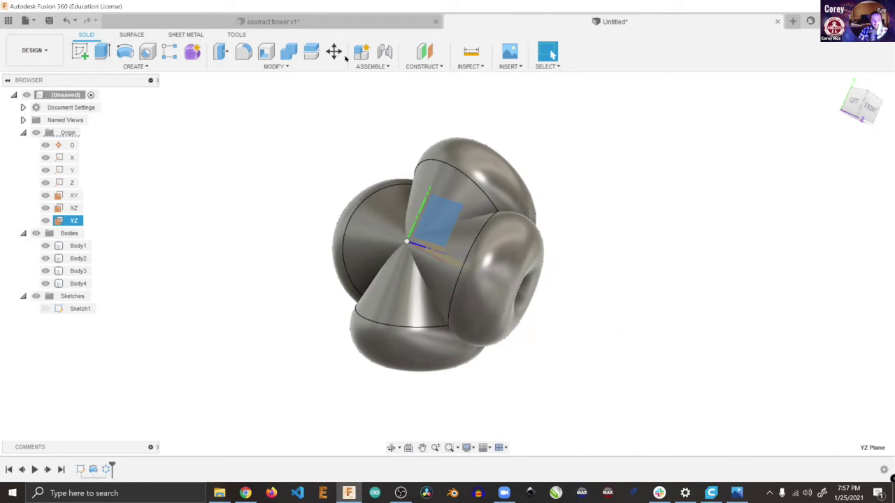
pyautogui.click(425, 51)
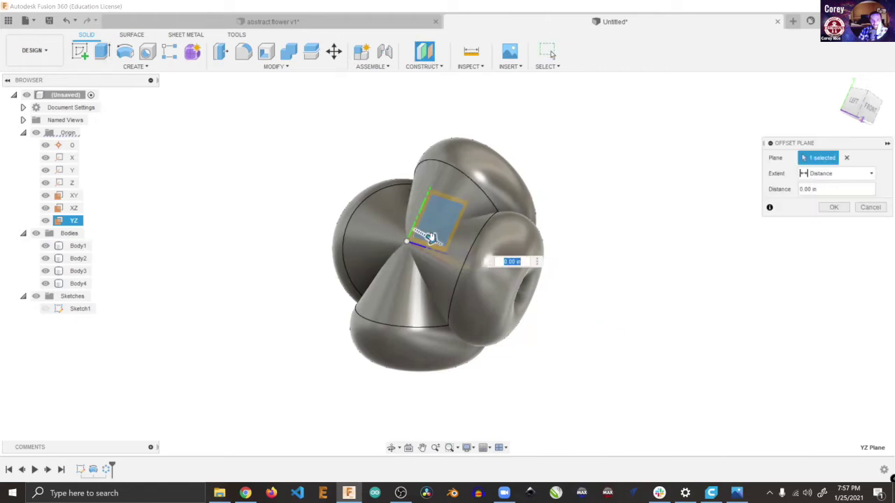
pyautogui.click(869, 108)
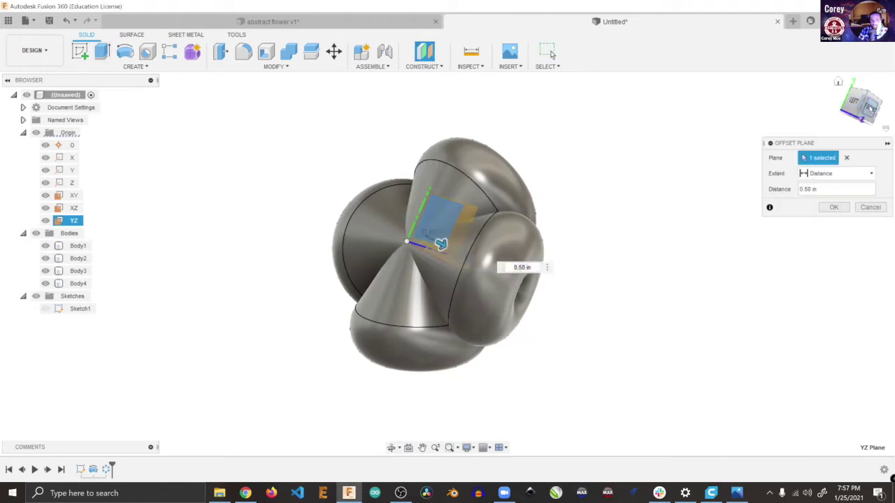
pyautogui.scroll(4, 388, 223)
pyautogui.moveTo(426, 278); pyautogui.dragTo(480, 271)
pyautogui.click(834, 206)
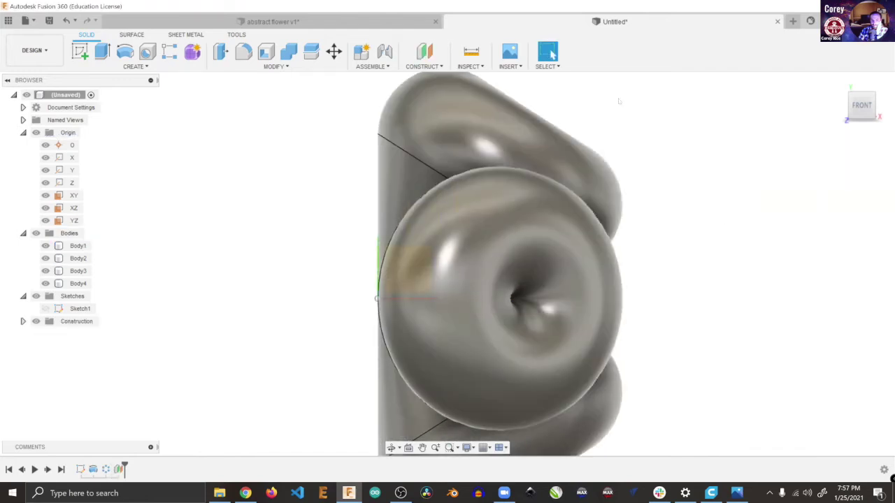
# Step: Start a new sketch on the offset construction plane
pyautogui.moveTo(850, 95); pyautogui.dragTo(892, 101)
pyautogui.moveTo(349, 115); pyautogui.dragTo(587, 86)
pyautogui.click(23, 321)
pyautogui.click(78, 334)
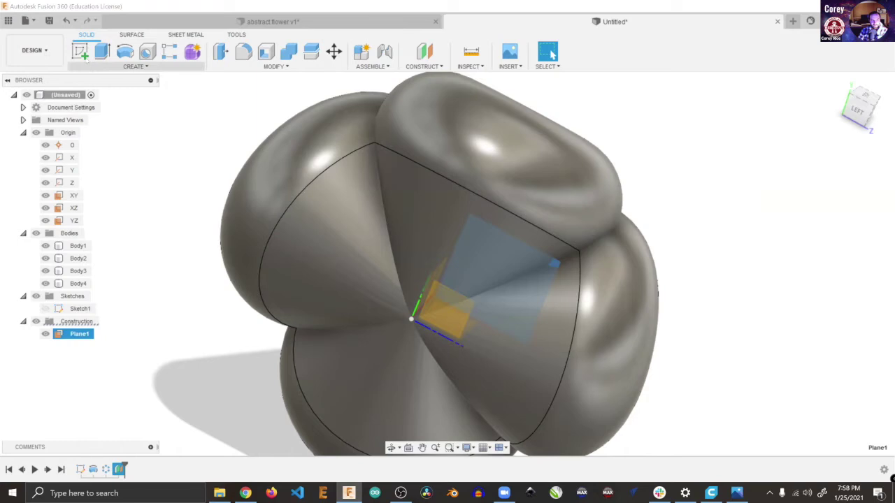
pyautogui.click(81, 53)
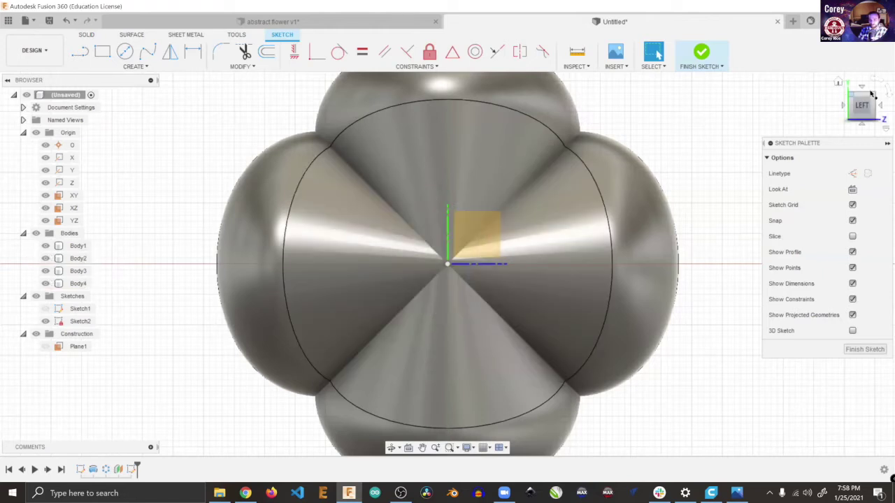
# Step: Sketch a circle centered on the sketch origin, between the four petals, and finish the sketch
pyautogui.moveTo(872, 97); pyautogui.dragTo(531, 171)
pyautogui.keyDown('shift'); pyautogui.moveTo(531, 171); pyautogui.dragTo(570, 235, button='middle'); pyautogui.keyUp('shift')
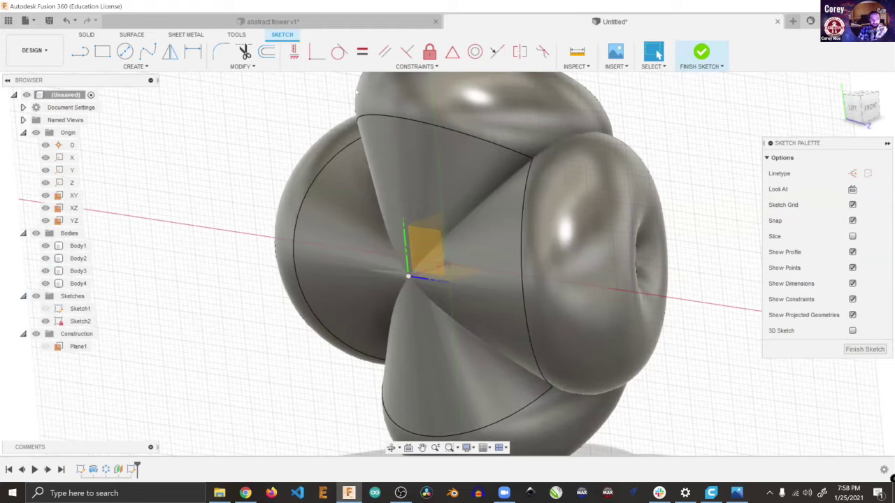
pyautogui.click(125, 54)
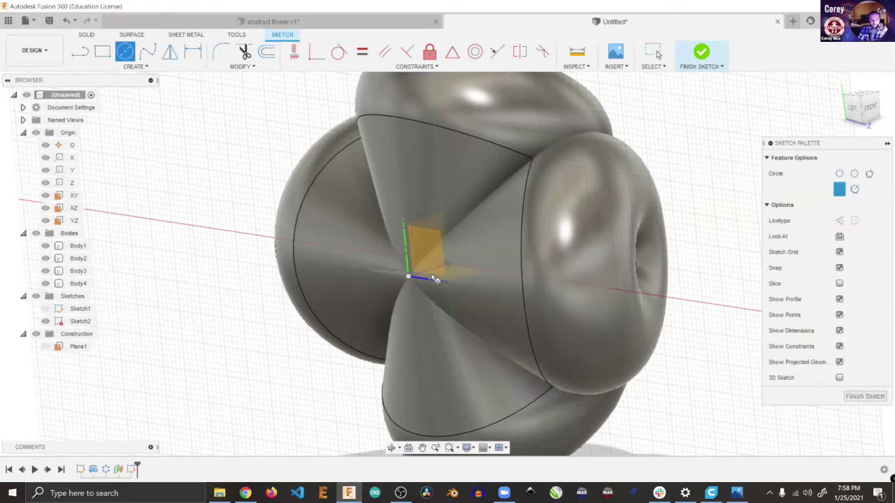
pyautogui.click(504, 208)
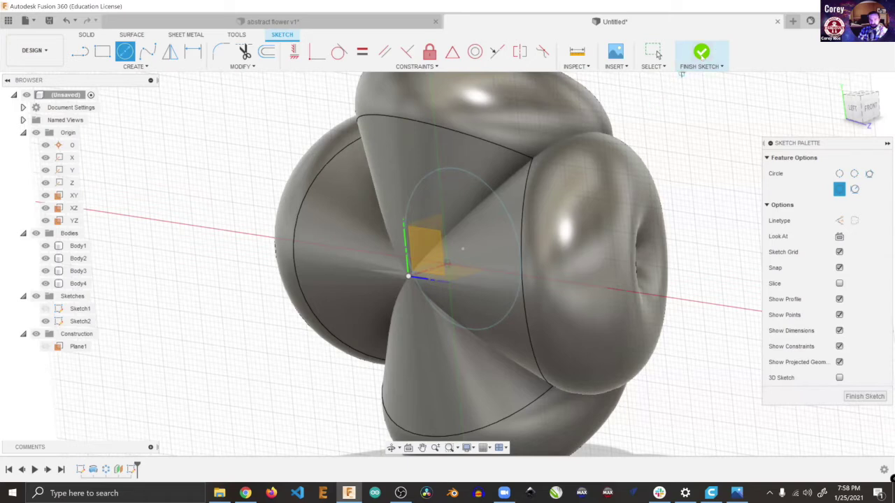
pyautogui.click(701, 53)
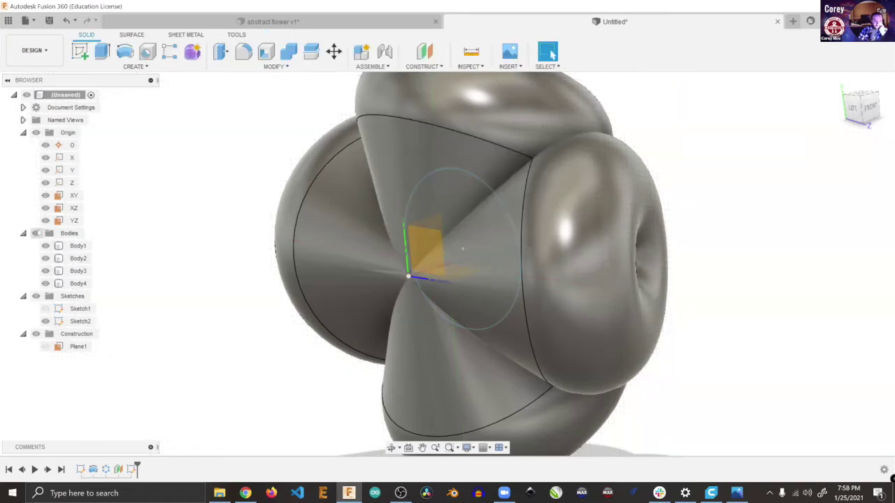
# Step: Extrude the sketched center circle 0.20 in toward the petals with the Join operation, merging the petals into one body
pyautogui.click(36, 233)
pyautogui.click(80, 321)
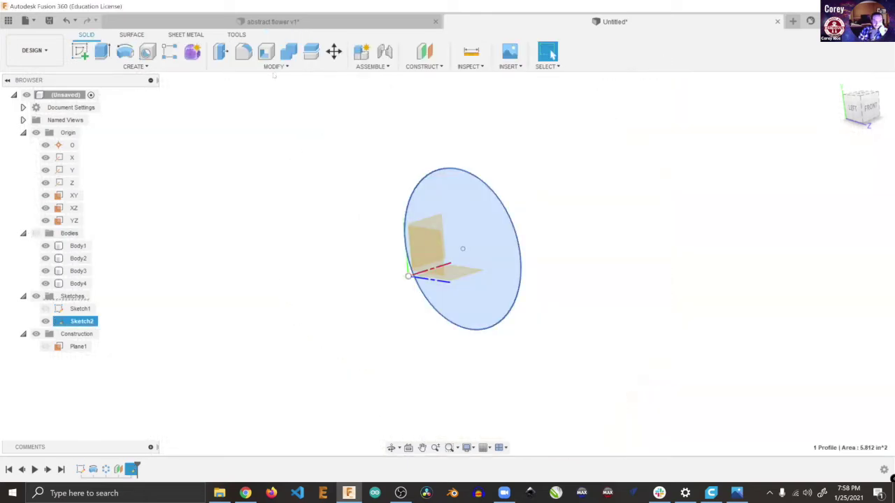
pyautogui.click(102, 51)
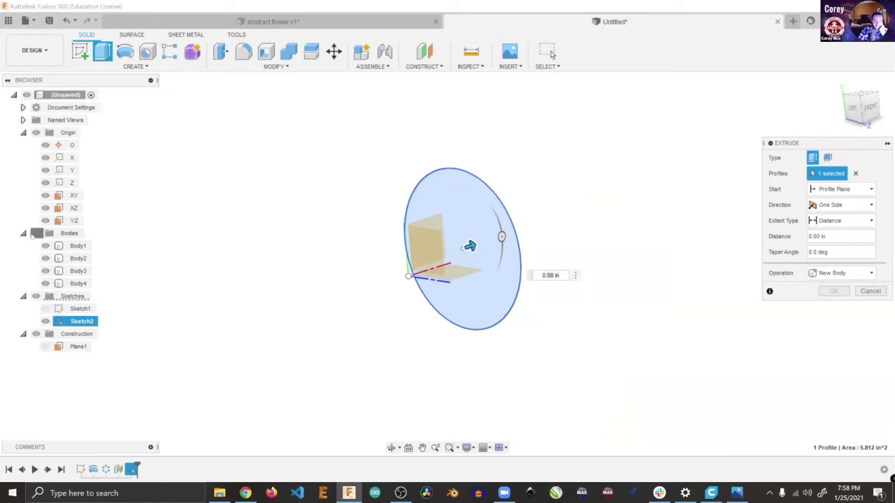
pyautogui.click(36, 234)
pyautogui.moveTo(470, 246); pyautogui.dragTo(479, 242)
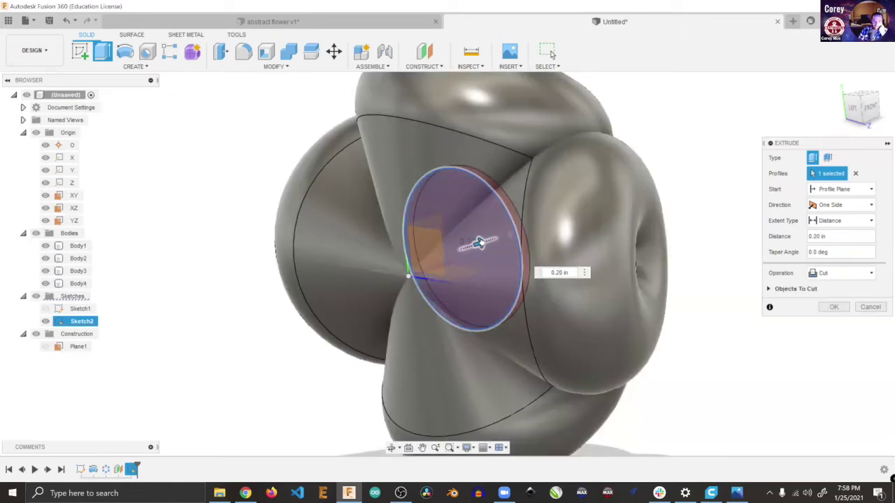
pyautogui.click(843, 273)
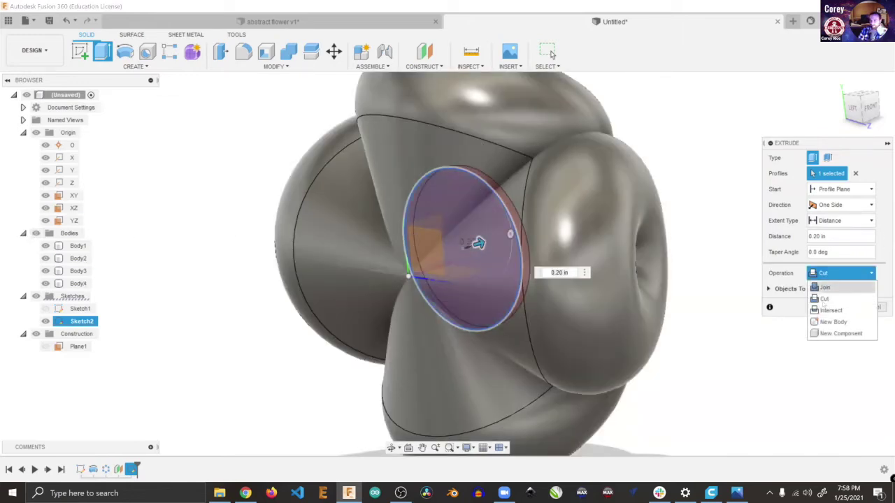
pyautogui.click(825, 287)
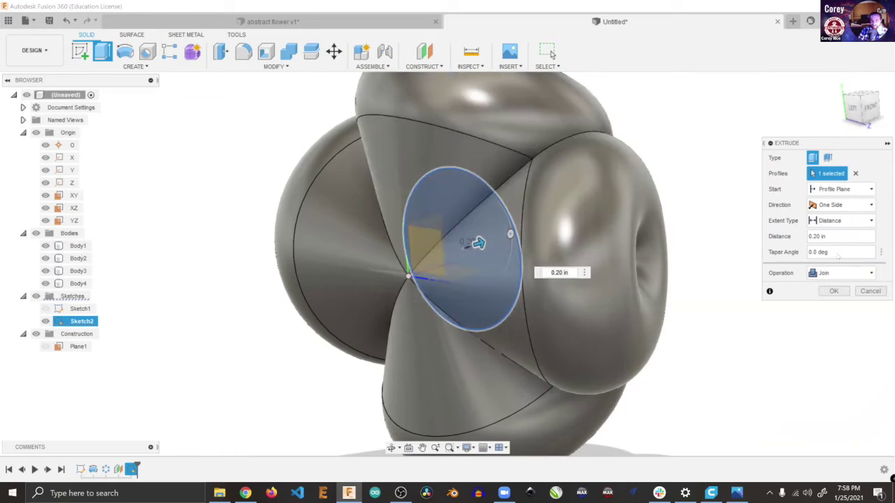
pyautogui.click(833, 292)
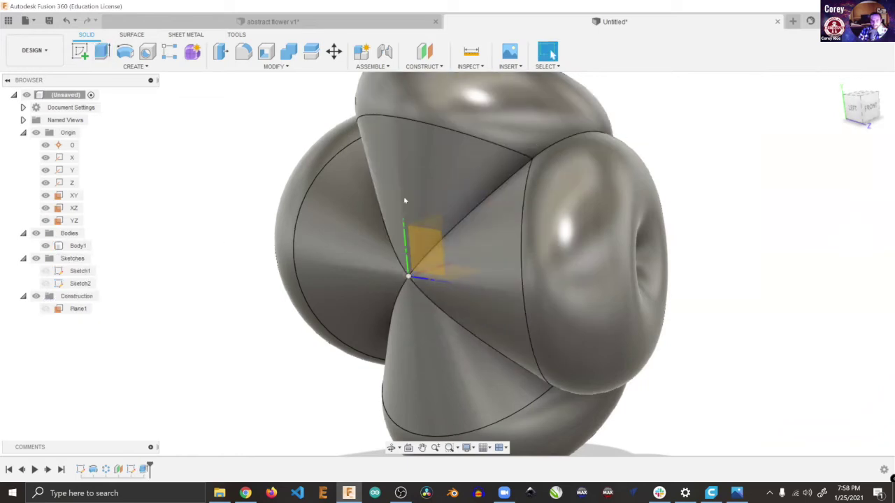
# Step: Select the joined flower body and inspect it from several angles to check how the petals connect
pyautogui.click(79, 247)
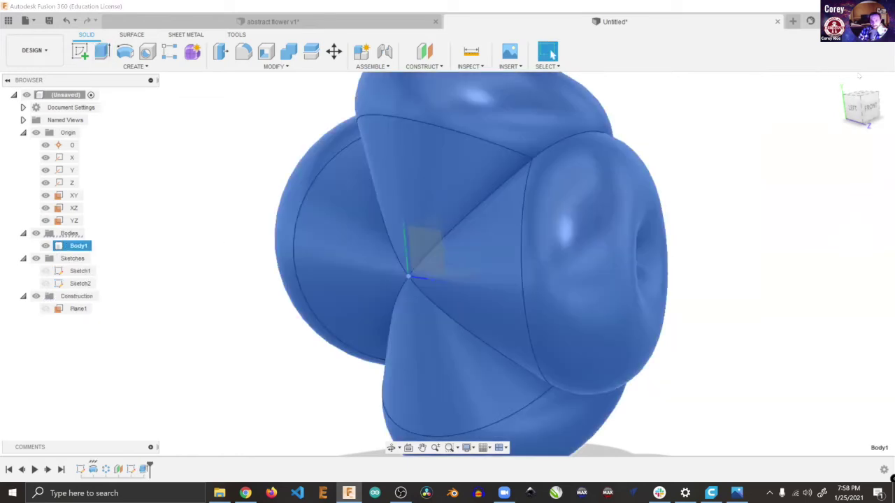
pyautogui.click(836, 84)
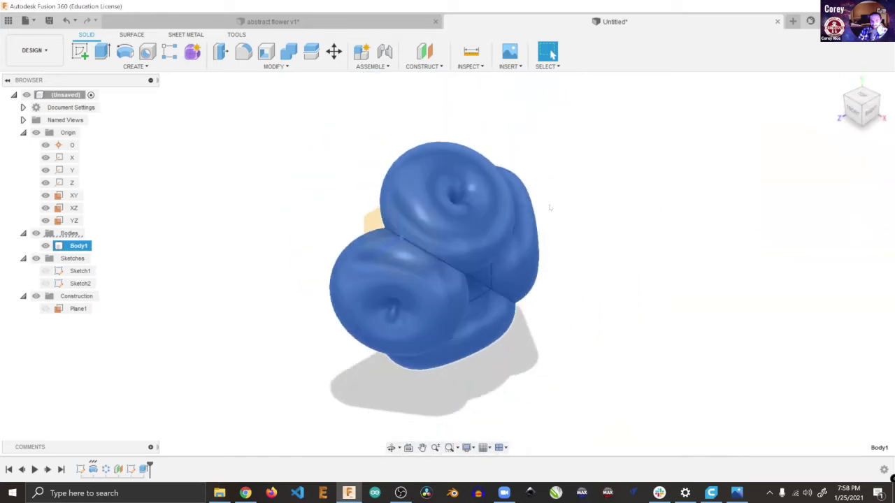
pyautogui.click(550, 207)
pyautogui.moveTo(446, 257)
pyautogui.keyDown('shift'); pyautogui.mouseDown(button='middle')
pyautogui.moveTo(381, 274)
pyautogui.moveTo(478, 246)
pyautogui.mouseUp(button='middle'); pyautogui.keyUp('shift')
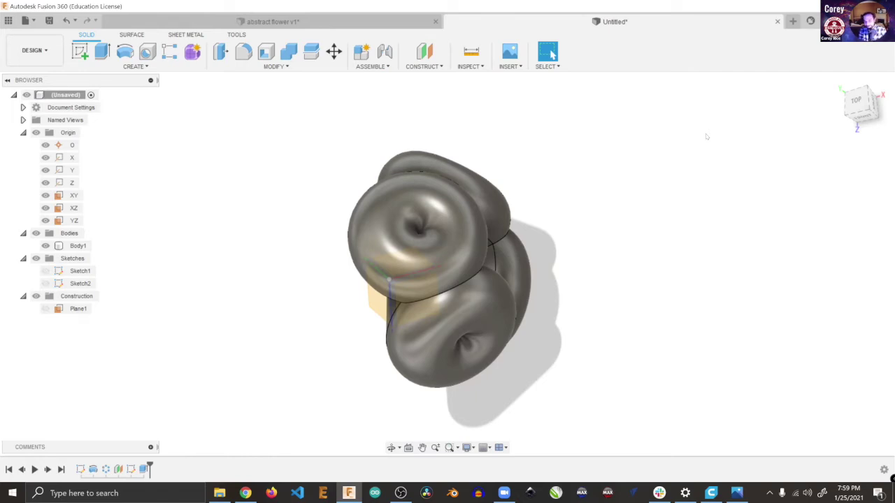
pyautogui.moveTo(869, 103)
pyautogui.mouseDown()
pyautogui.moveTo(858, 120)
pyautogui.moveTo(869, 108)
pyautogui.mouseUp()
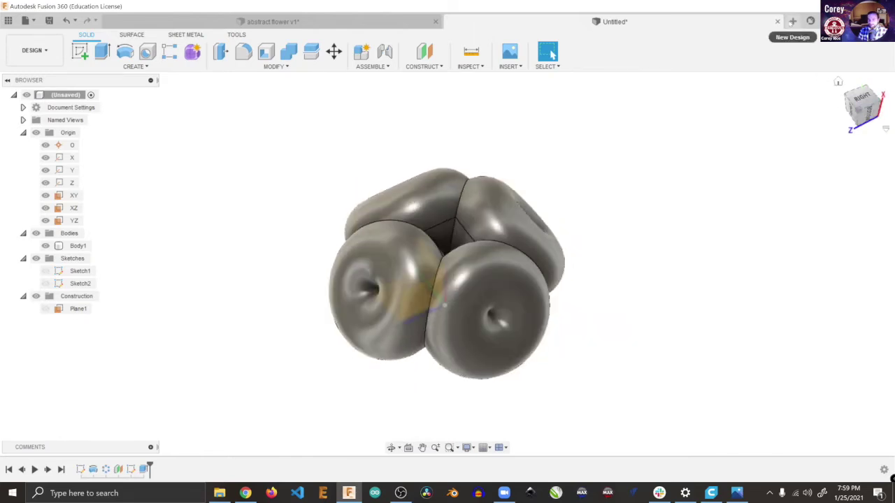
# Step: Create a new design and sketch a two-point rectangle from the origin on the horizontal plane, finishing the sketch
pyautogui.click(793, 20)
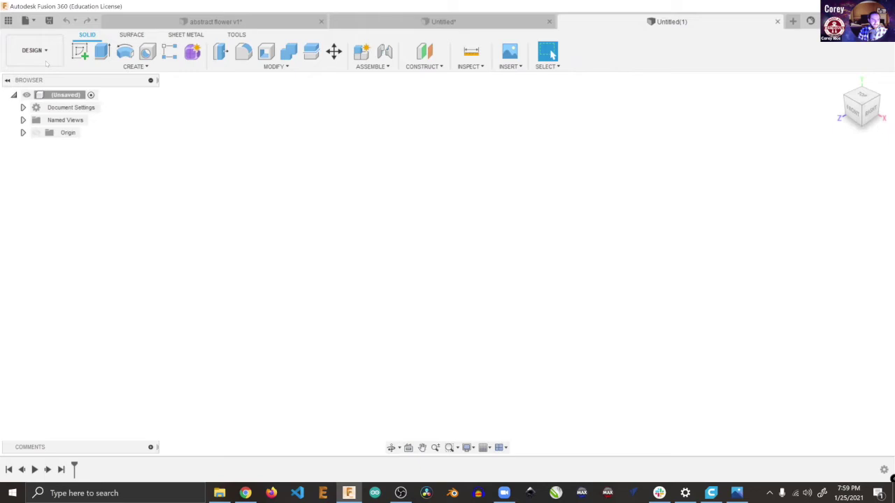
pyautogui.click(80, 51)
pyautogui.click(441, 283)
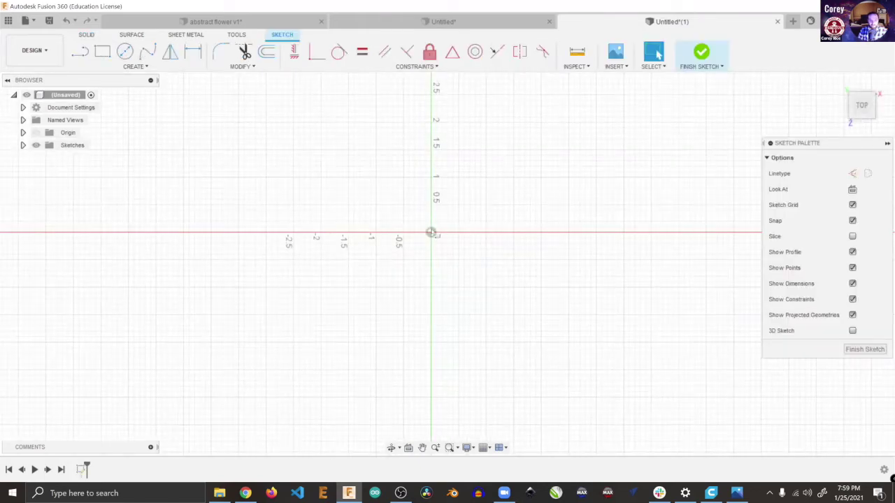
pyautogui.press('r')
pyautogui.click(432, 233)
pyautogui.click(655, 130)
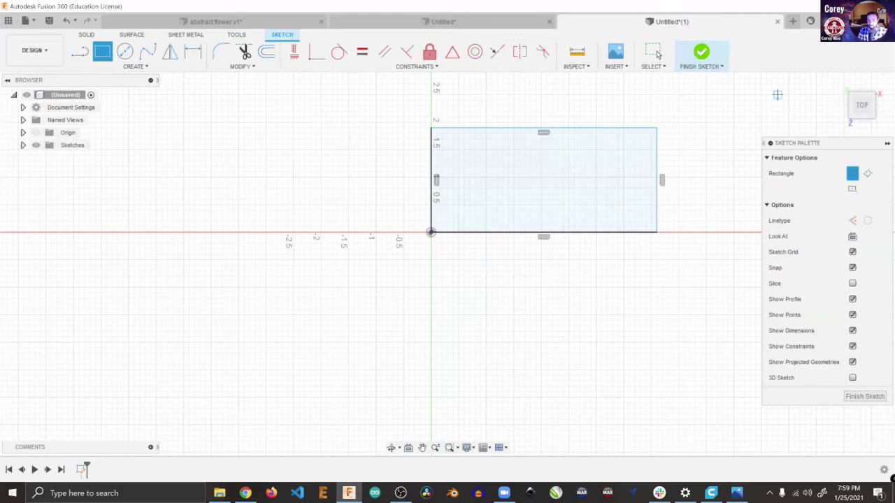
pyautogui.click(702, 51)
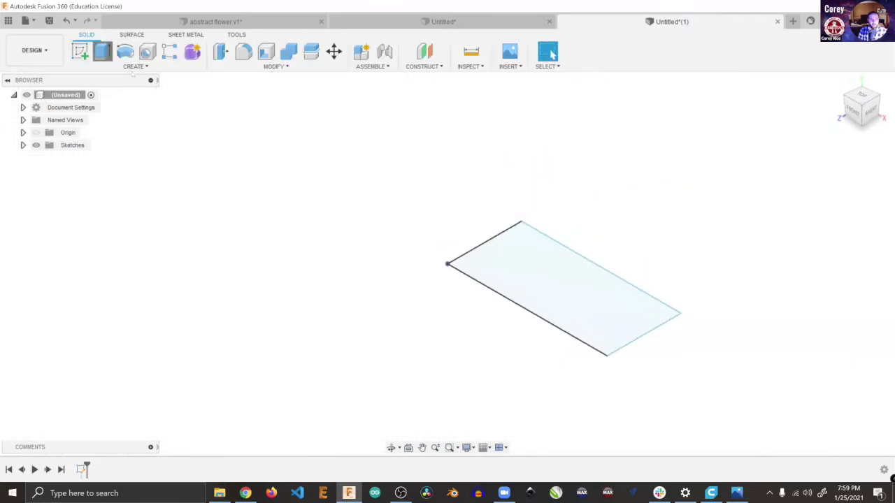
# Step: Extrude the rectangle upward into a solid block
pyautogui.press('e')
pyautogui.moveTo(564, 280); pyautogui.dragTo(564, 177)
pyautogui.click(834, 292)
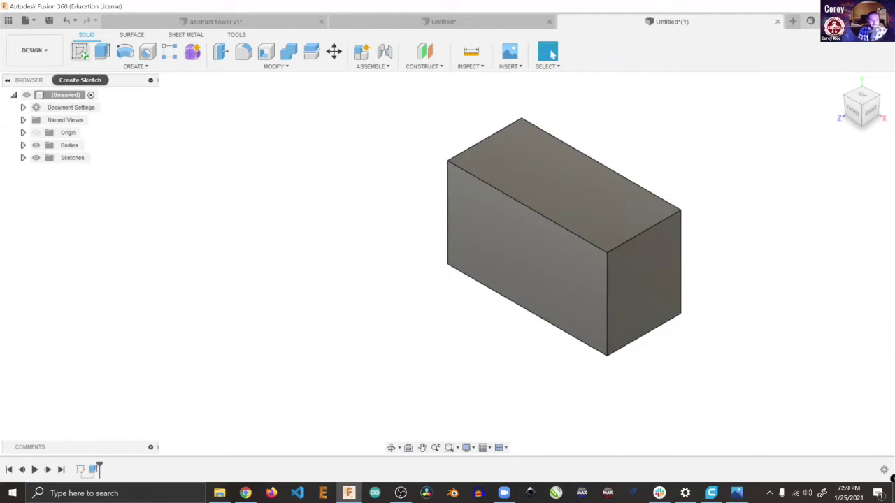
# Step: On the block's front face, sketch two roof lines from the upper corners meeting at a centered peak, and finish the sketch
pyautogui.click(80, 51)
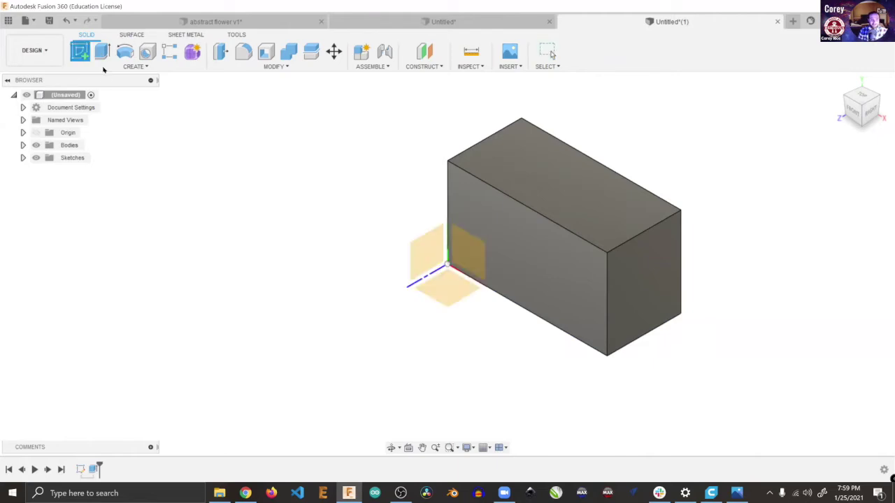
pyautogui.click(542, 259)
pyautogui.moveTo(593, 196); pyautogui.dragTo(644, 257, button='middle')
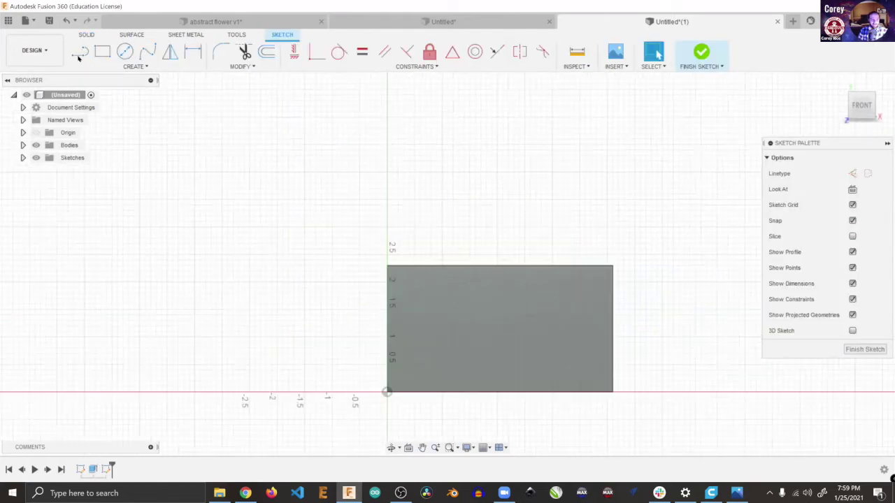
pyautogui.click(77, 55)
pyautogui.click(387, 266)
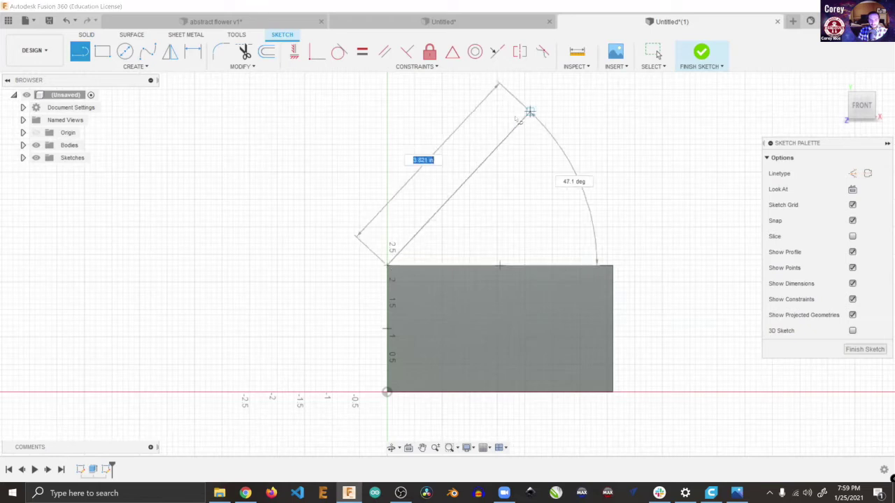
pyautogui.click(500, 133)
pyautogui.click(613, 266)
pyautogui.press('Escape')
pyautogui.click(702, 54)
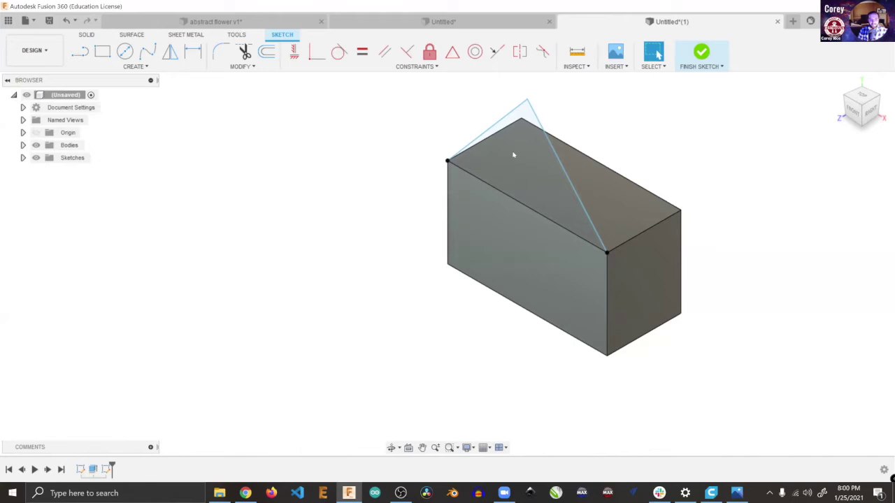
# Step: Extrude the triangular roof profile -1.90 in across the block's full depth and join it to the block
pyautogui.press('e')
pyautogui.click(519, 156)
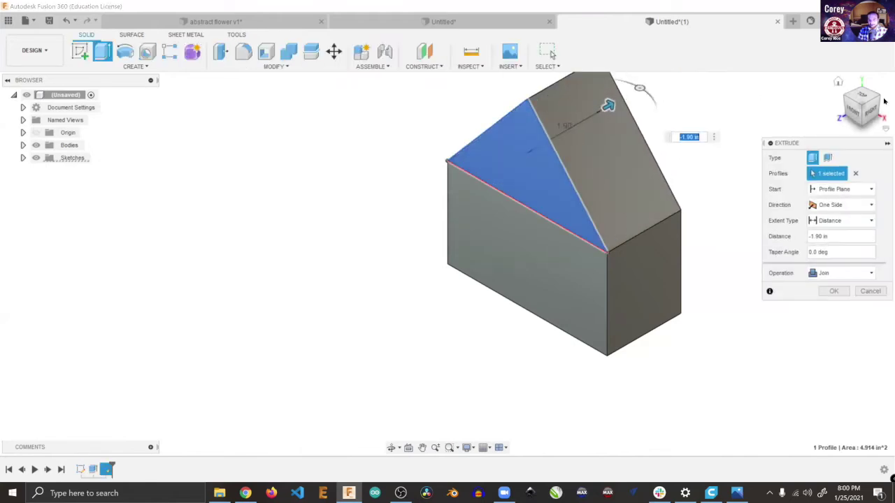
pyautogui.keyDown('shift'); pyautogui.moveTo(609, 105); pyautogui.dragTo(451, 200, button='middle'); pyautogui.keyUp('shift')
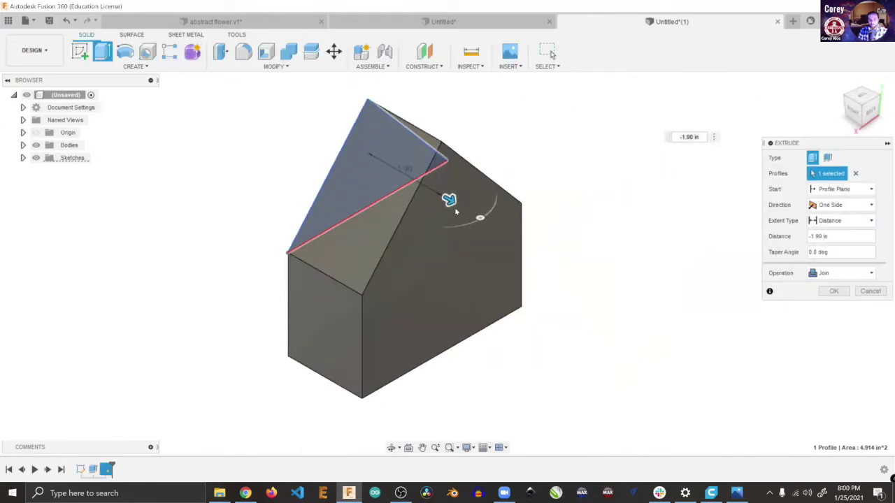
pyautogui.click(832, 291)
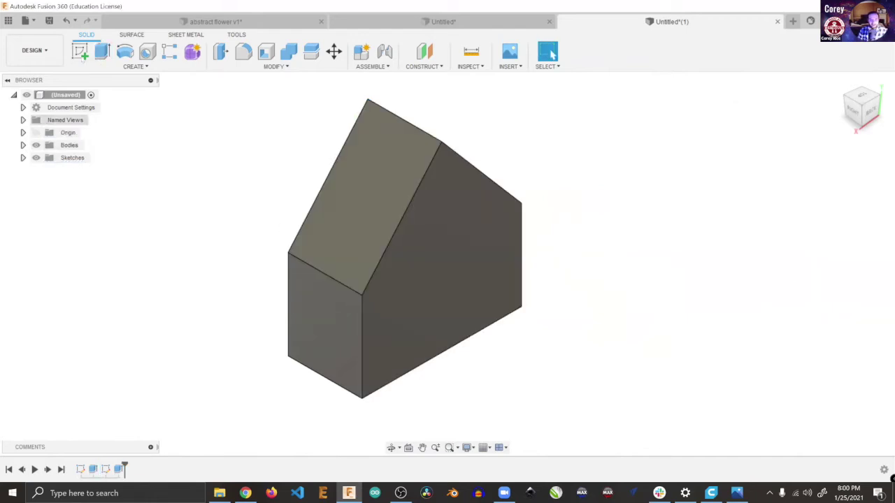
# Step: On the house's front face, sketch a door rectangle rising from the base edge and a window pane about 0.5 by 0.6 in beside it
pyautogui.click(844, 97)
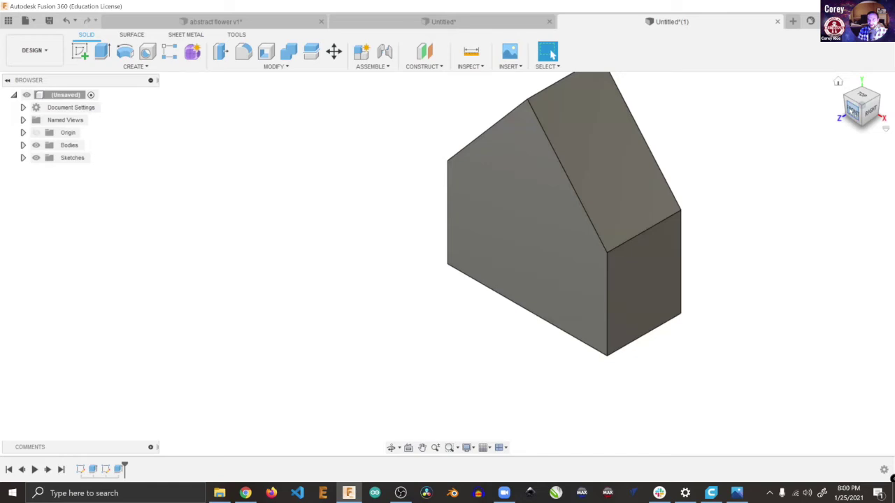
pyautogui.click(852, 111)
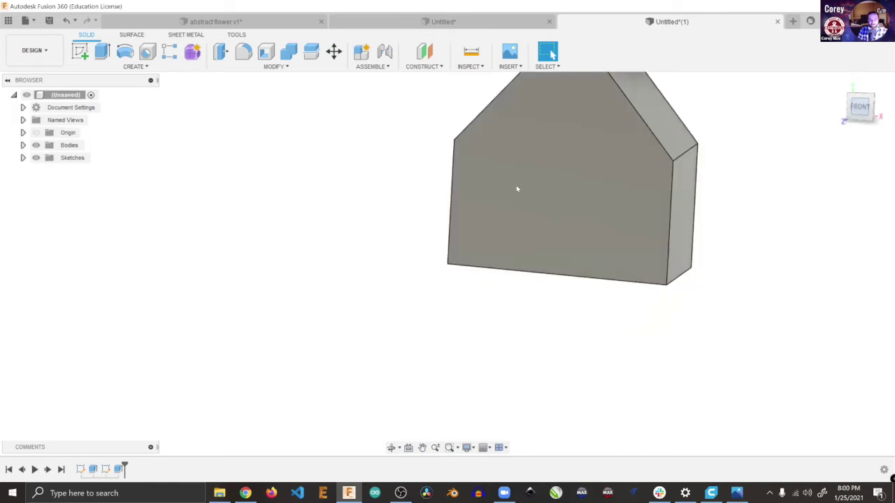
pyautogui.click(527, 225)
pyautogui.click(103, 54)
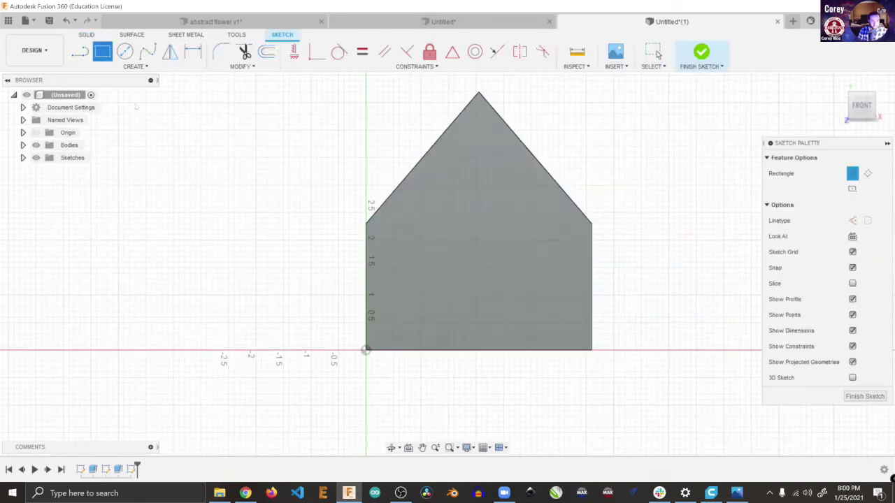
pyautogui.click(404, 349)
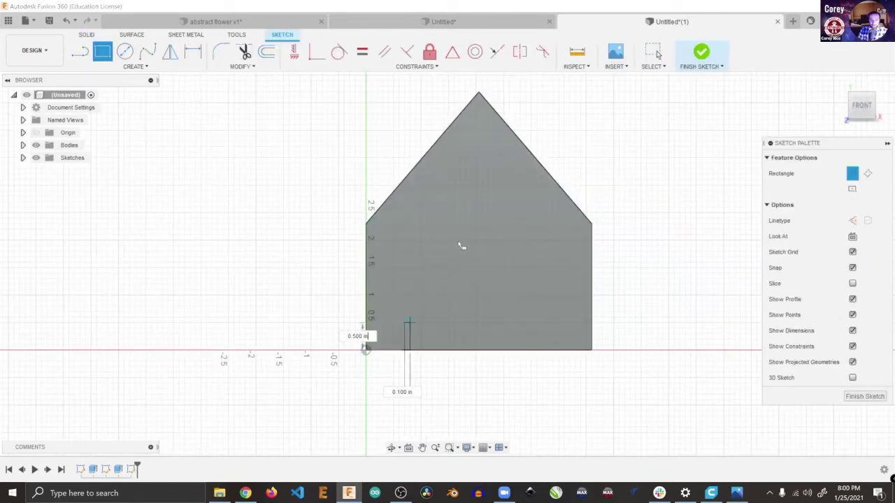
pyautogui.click(460, 237)
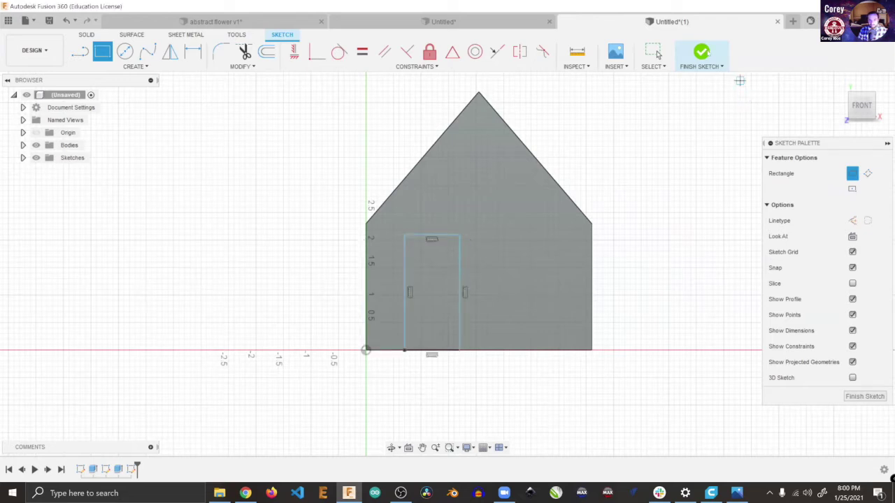
pyautogui.click(498, 235)
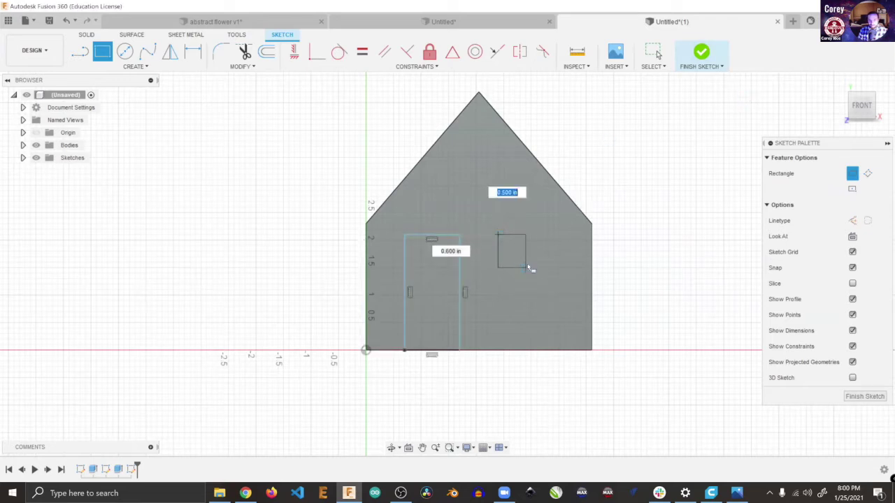
pyautogui.click(525, 267)
# Step: Set up a rectangular pattern of the window pane's four lines, quantity 2 in each direction, extending 1.30 in sideways and 1.40 in downward
pyautogui.click(126, 67)
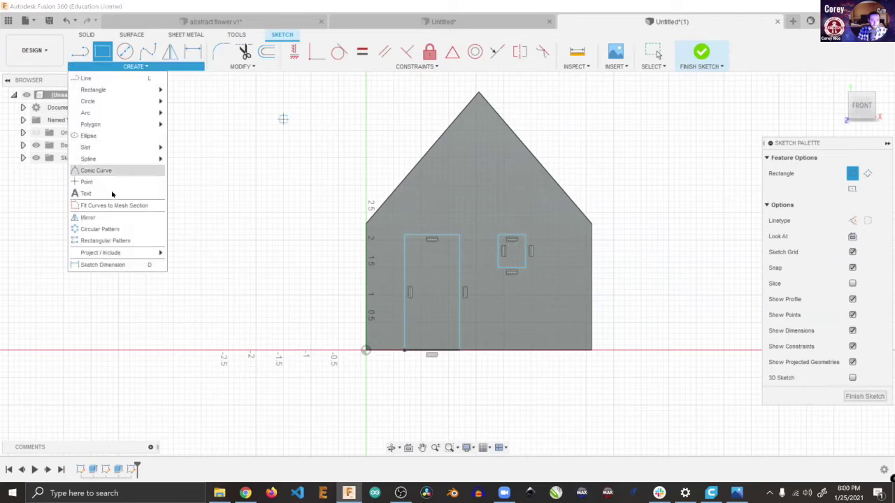
pyautogui.click(113, 238)
pyautogui.click(514, 236)
pyautogui.click(526, 253)
pyautogui.click(512, 268)
pyautogui.click(501, 252)
pyautogui.moveTo(523, 234); pyautogui.dragTo(594, 235)
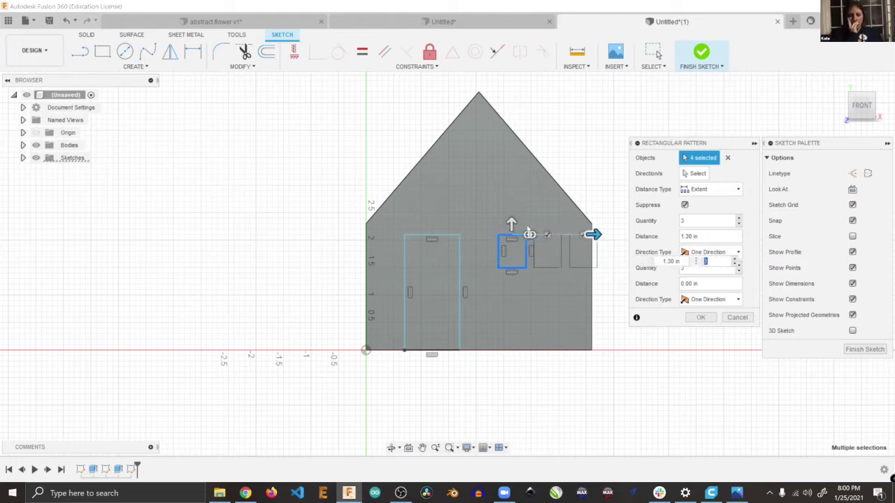
pyautogui.moveTo(511, 225); pyautogui.dragTo(511, 322)
pyautogui.click(739, 272)
pyautogui.click(739, 223)
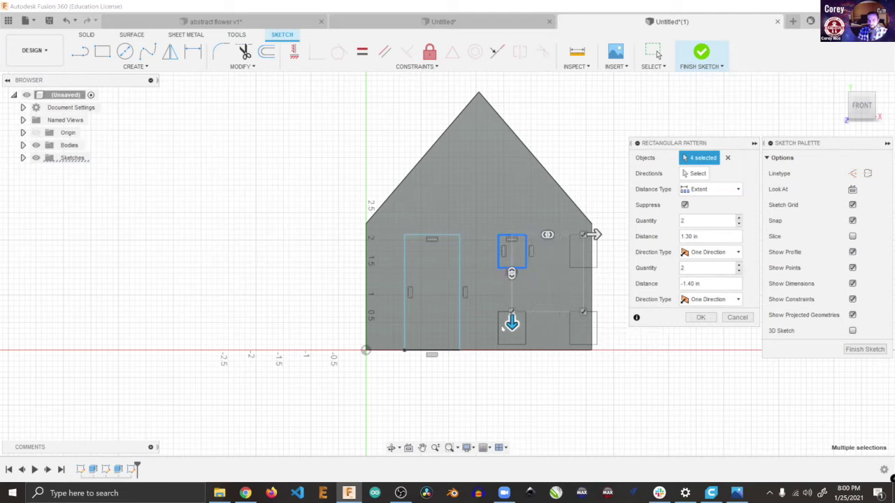
# Step: Reduce the pattern's vertical distance to -0.70 in, bring the columns close together with a narrow gap, create the pattern and finish the sketch
pyautogui.moveTo(511, 322); pyautogui.dragTo(517, 285)
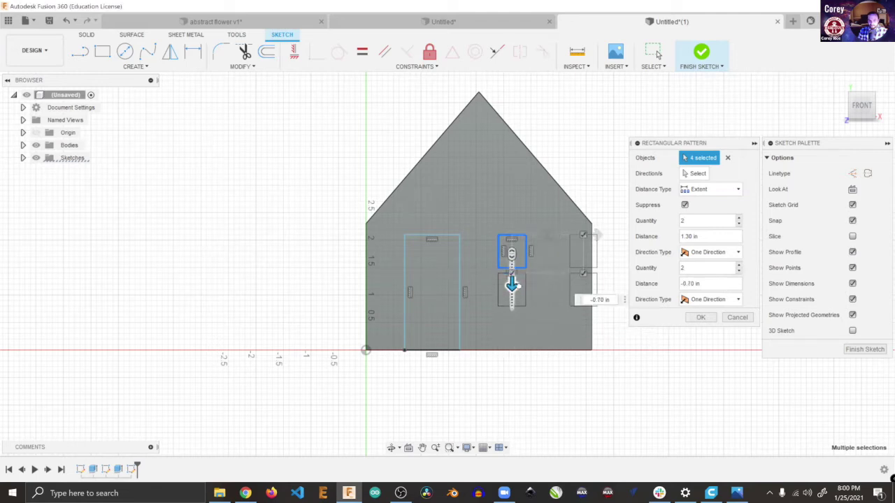
pyautogui.moveTo(598, 234); pyautogui.dragTo(553, 235)
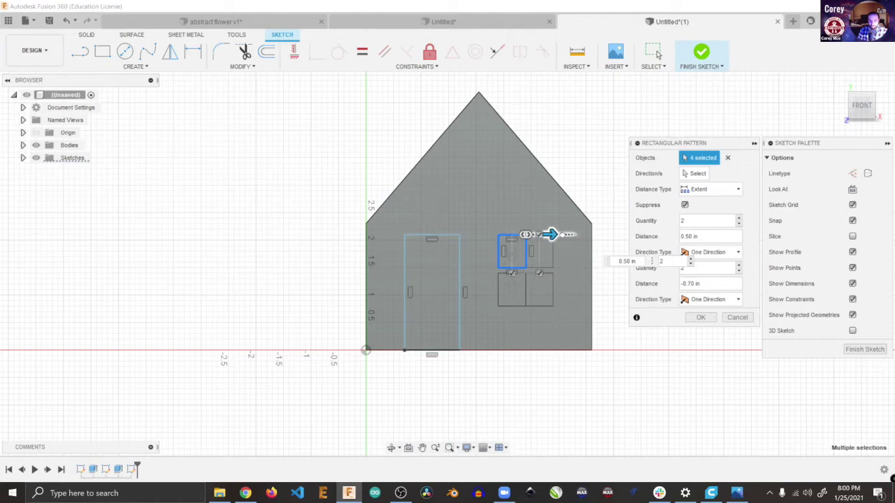
pyautogui.click(700, 316)
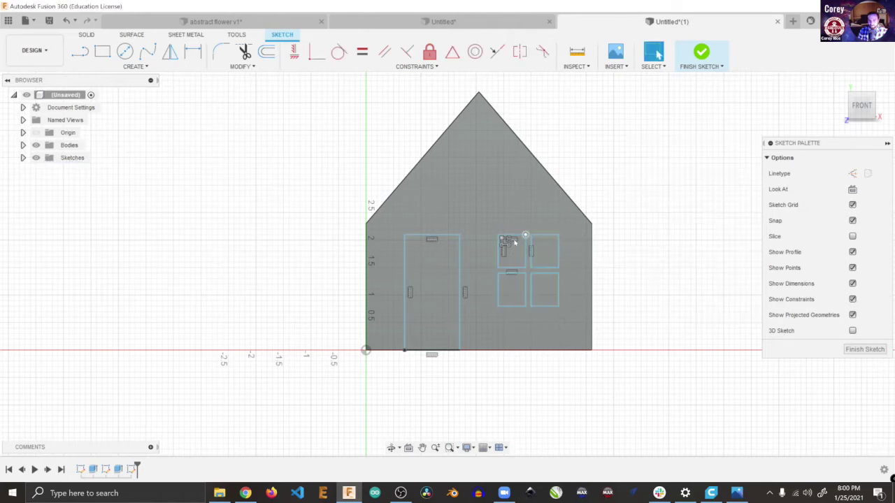
pyautogui.click(702, 53)
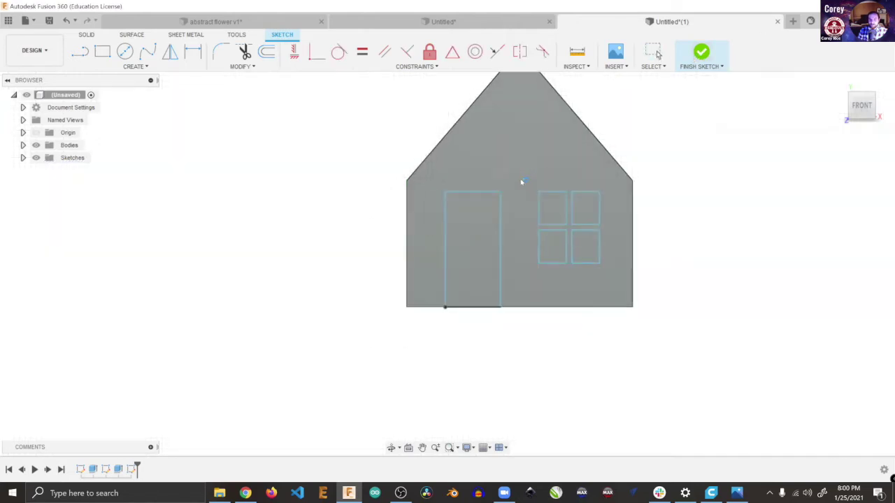
# Step: Extrude the door and all four window pane profiles -0.30 in as a cut into the house's front
pyautogui.keyDown('shift'); pyautogui.moveTo(682, 120); pyautogui.dragTo(682, 119, button='middle'); pyautogui.keyUp('shift')
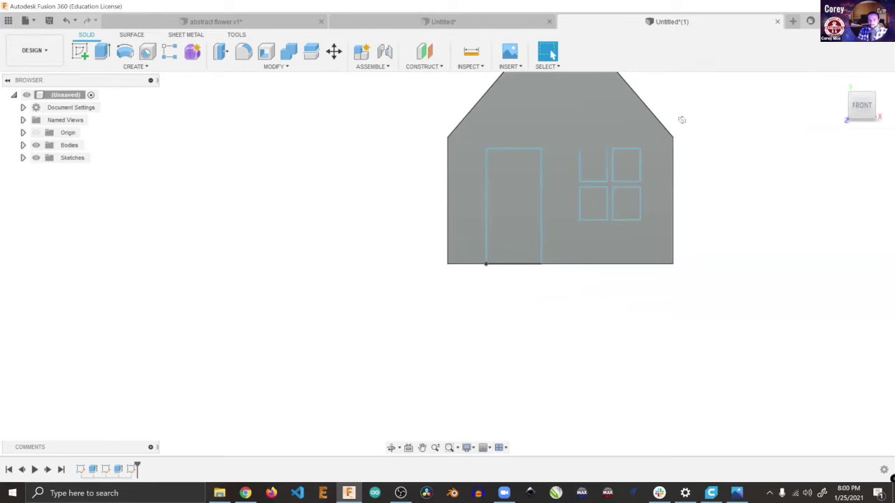
pyautogui.press('F6')
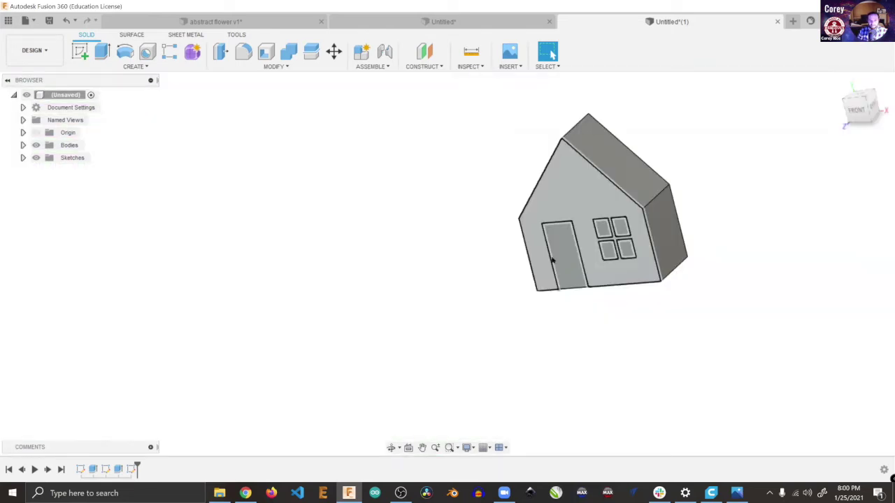
pyautogui.click(638, 242)
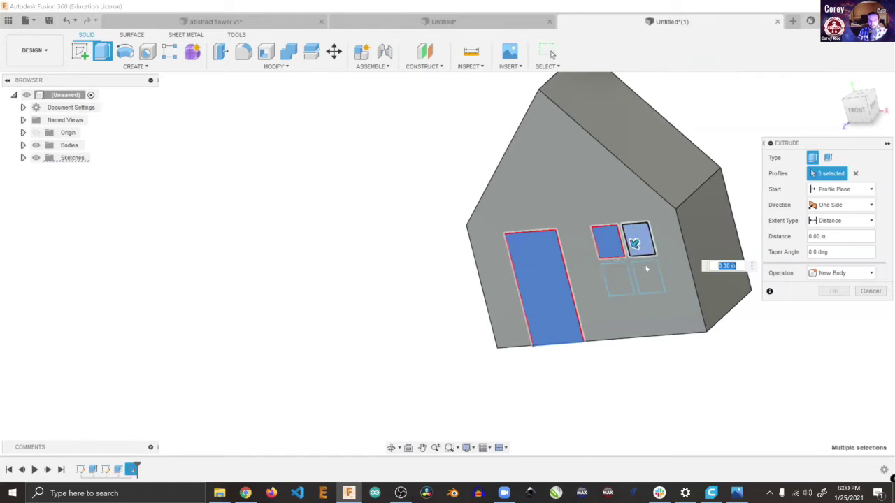
pyautogui.click(644, 278)
pyautogui.click(615, 281)
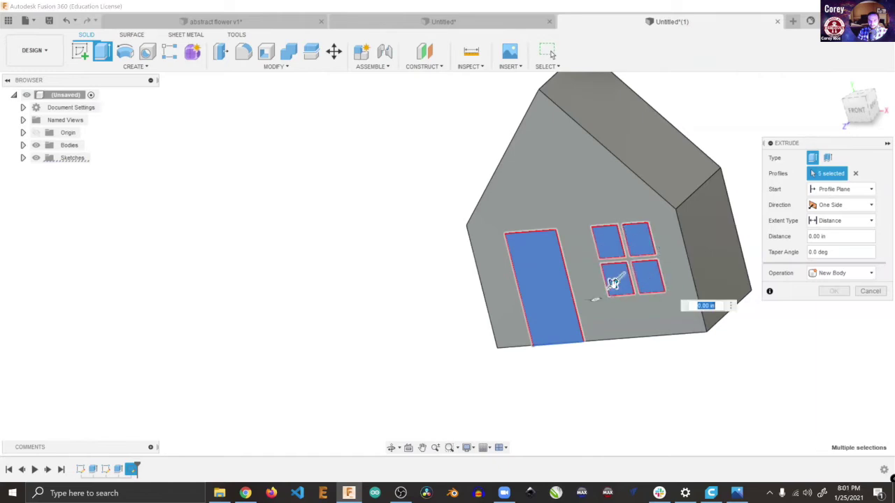
pyautogui.moveTo(613, 282); pyautogui.dragTo(629, 268)
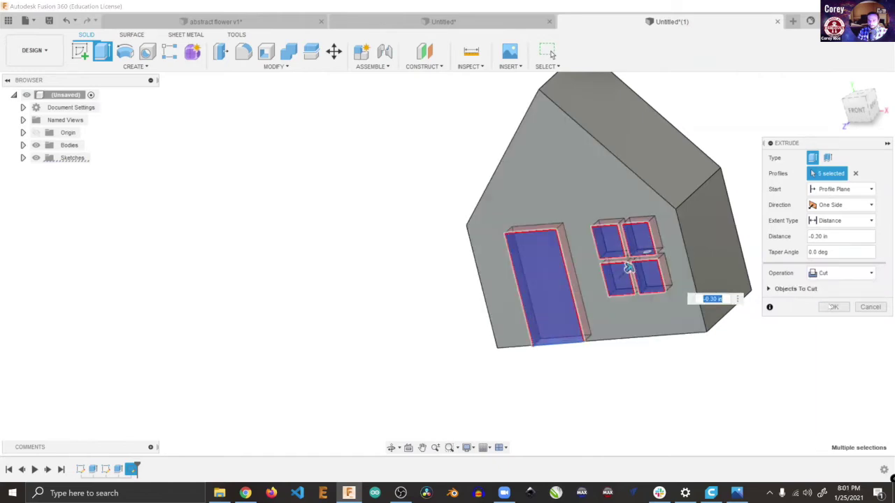
pyautogui.press('Return')
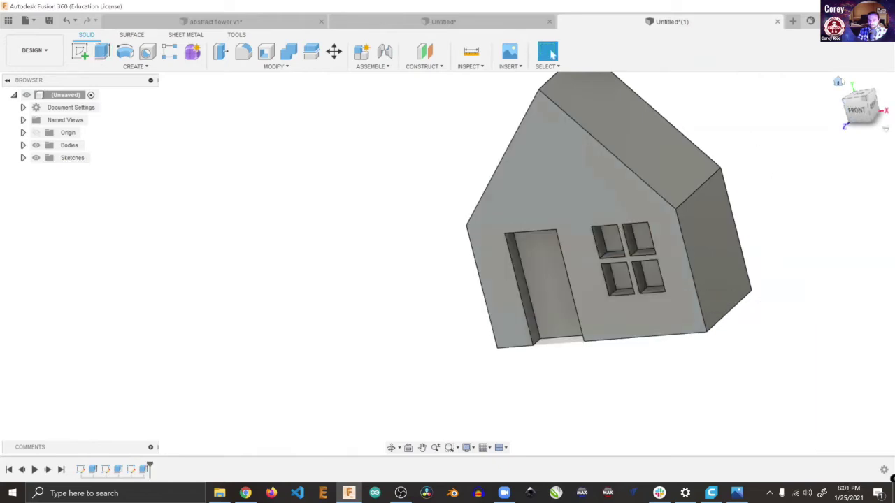
# Step: Fillet the roof's ridge and its four sloped front and rear edges with a 0.35 in radius
pyautogui.click(839, 81)
pyautogui.moveTo(490, 283); pyautogui.dragTo(565, 244, button='middle')
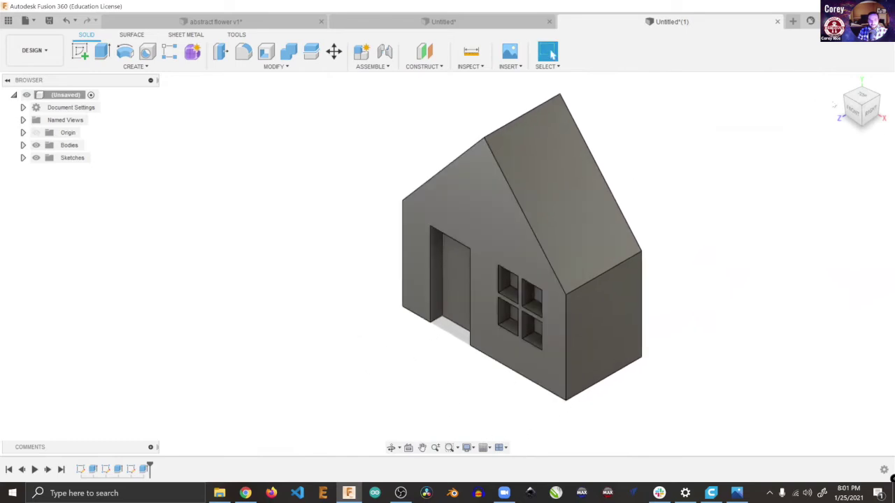
pyautogui.moveTo(869, 103); pyautogui.dragTo(880, 97)
pyautogui.scroll(-5, 581, 239)
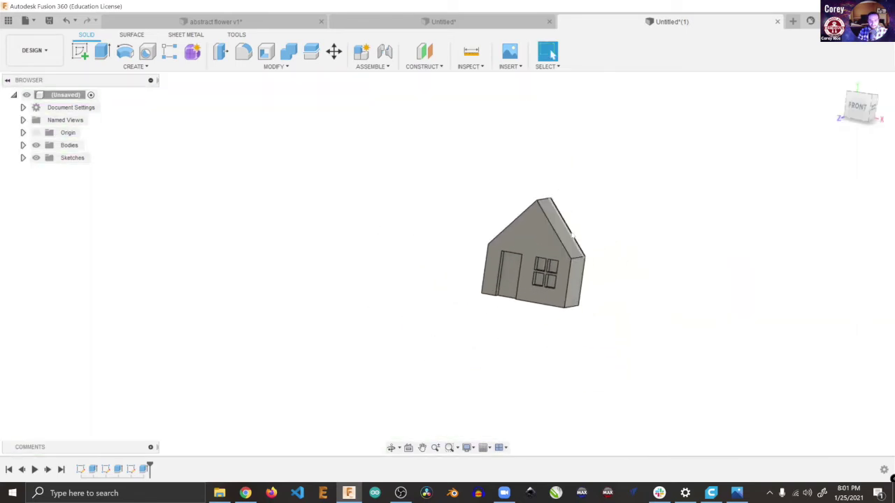
pyautogui.scroll(5, 535, 250)
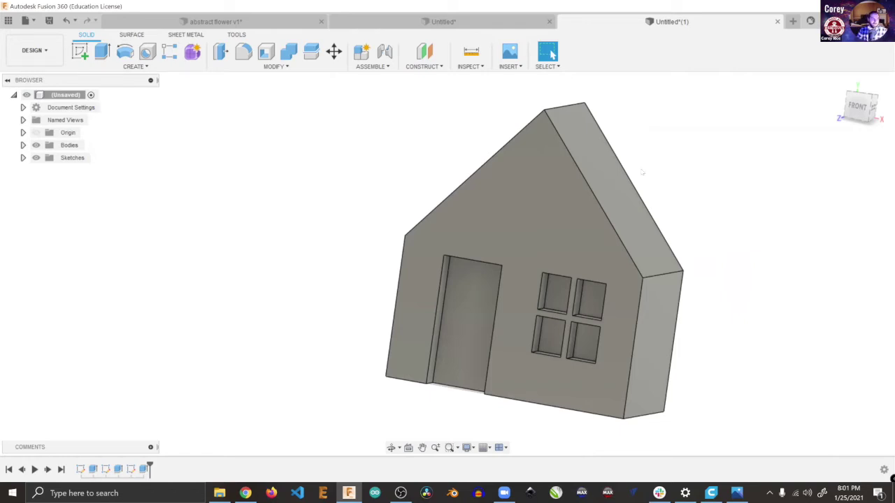
pyautogui.click(243, 51)
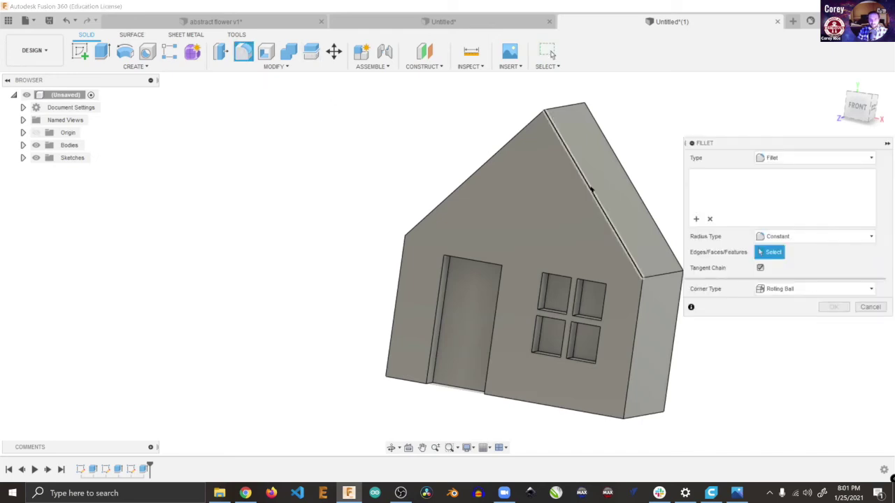
pyautogui.click(591, 188)
pyautogui.click(500, 149)
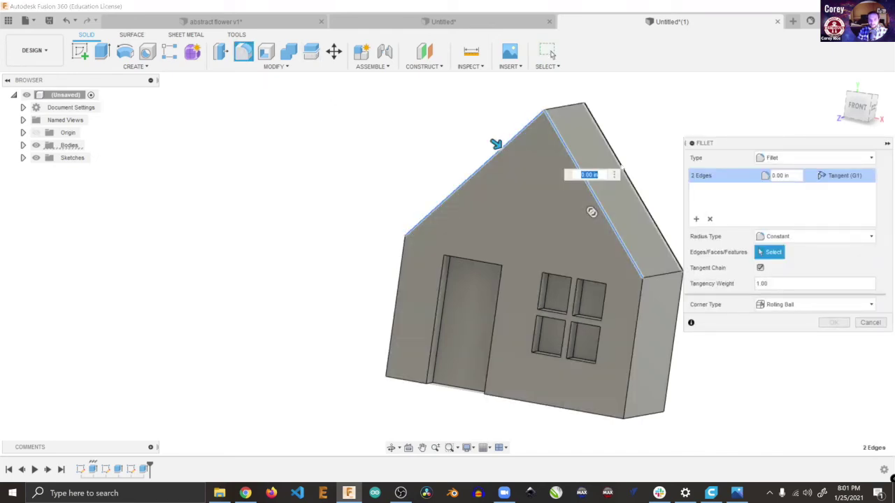
pyautogui.click(622, 167)
pyautogui.moveTo(854, 98)
pyautogui.mouseDown()
pyautogui.moveTo(880, 102)
pyautogui.moveTo(864, 112)
pyautogui.mouseUp()
pyautogui.click(498, 84)
pyautogui.moveTo(619, 160); pyautogui.dragTo(612, 222, button='middle')
pyautogui.click(555, 179)
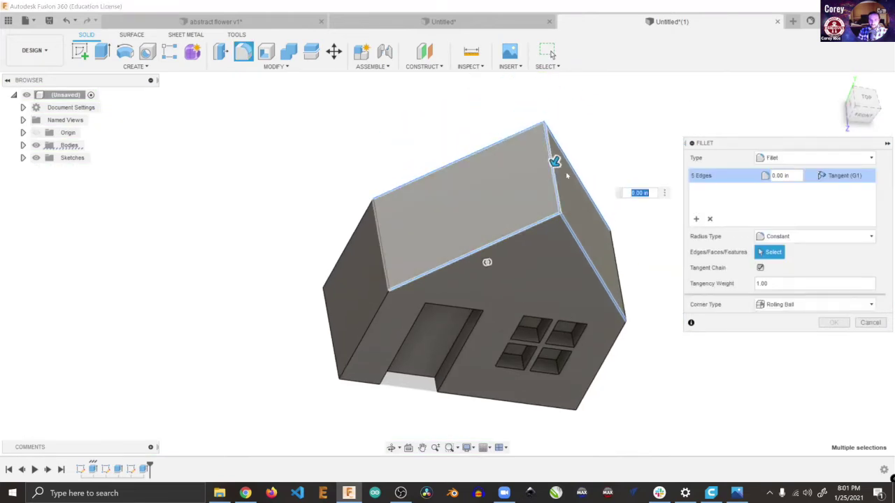
pyautogui.moveTo(555, 161)
pyautogui.mouseDown()
pyautogui.moveTo(547, 179)
pyautogui.moveTo(553, 169)
pyautogui.mouseUp()
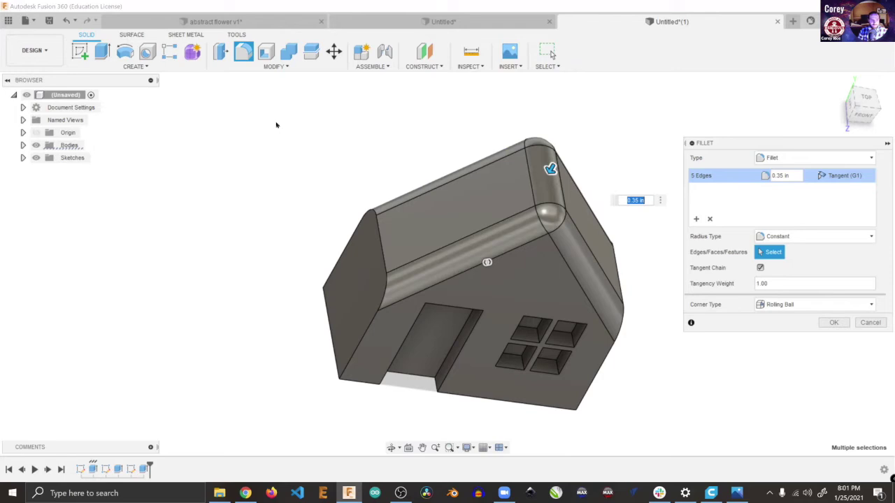
pyautogui.click(834, 323)
pyautogui.moveTo(885, 81); pyautogui.dragTo(799, 142)
pyautogui.scroll(3, 518, 208)
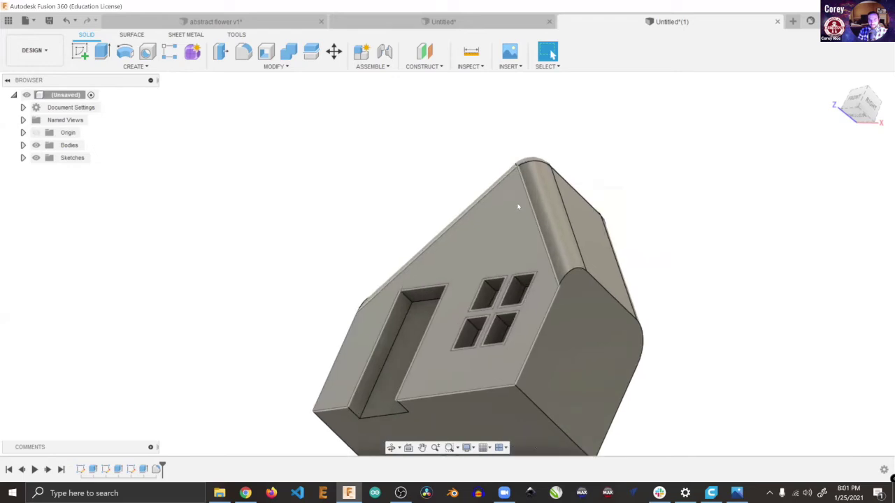
pyautogui.click(838, 82)
pyautogui.moveTo(458, 177); pyautogui.dragTo(561, 131, button='middle')
pyautogui.press('Escape')
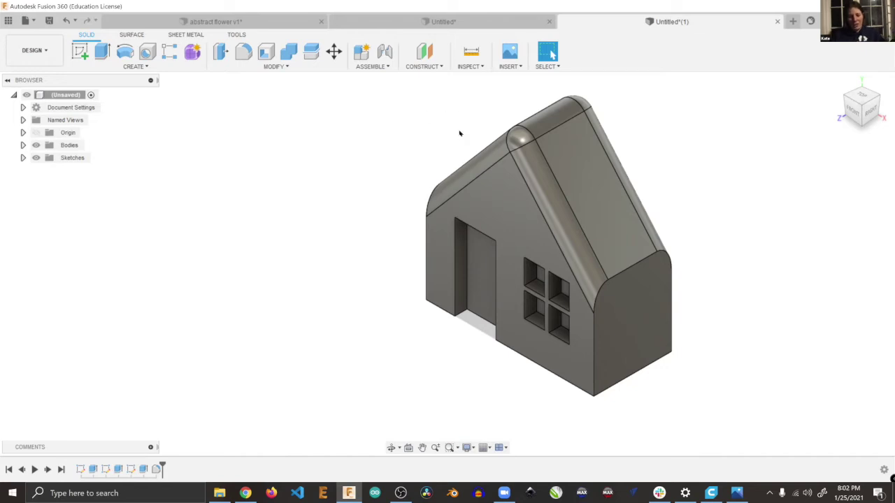
pyautogui.click(129, 67)
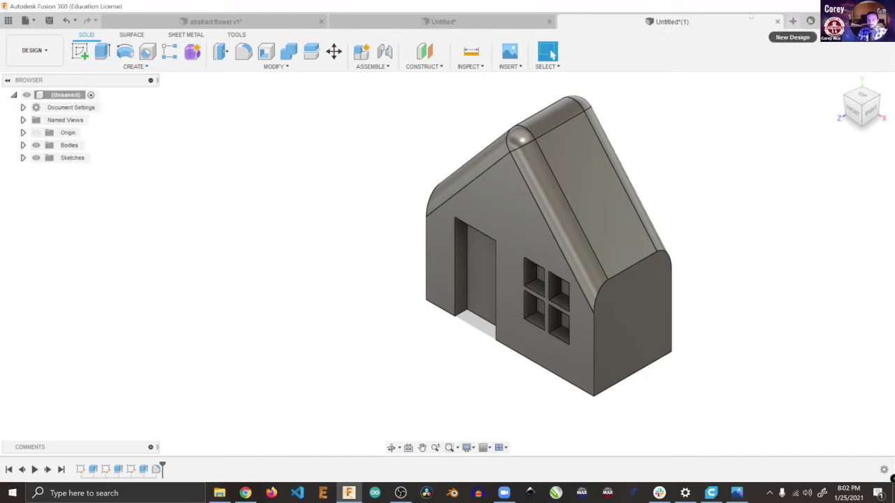
# Step: Create a new design and start a sketch on the front origin plane
pyautogui.click(793, 21)
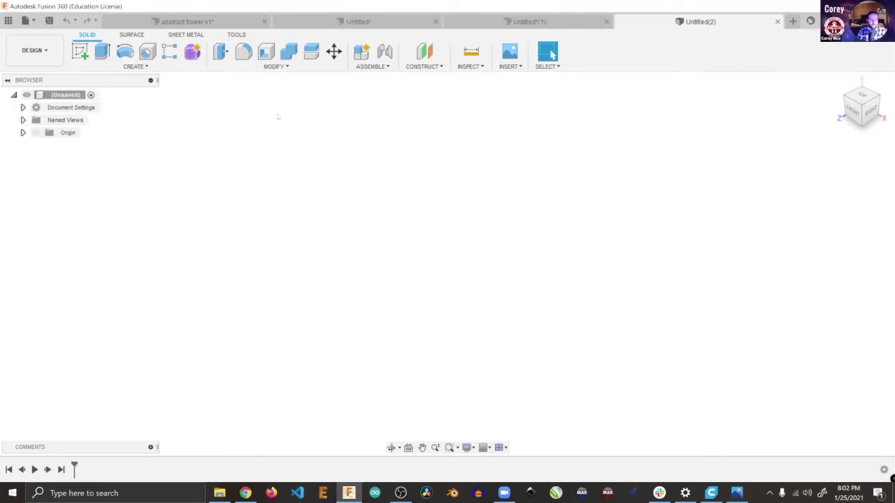
pyautogui.click(80, 51)
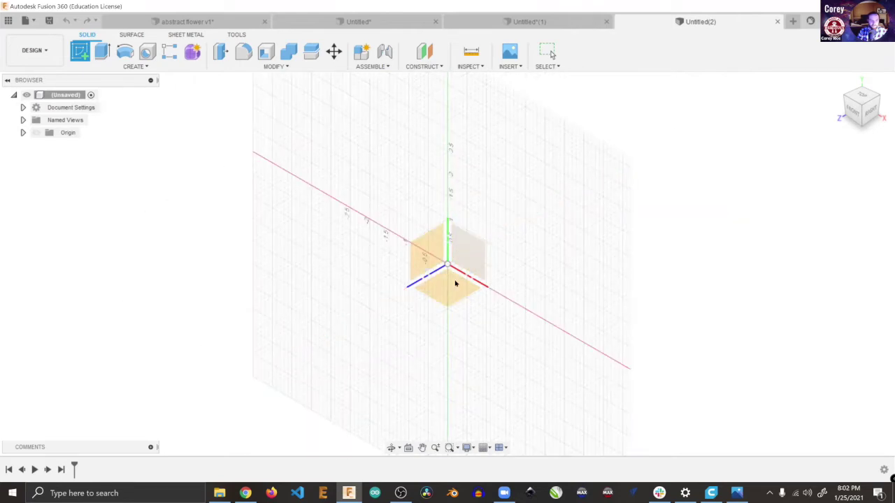
pyautogui.click(467, 247)
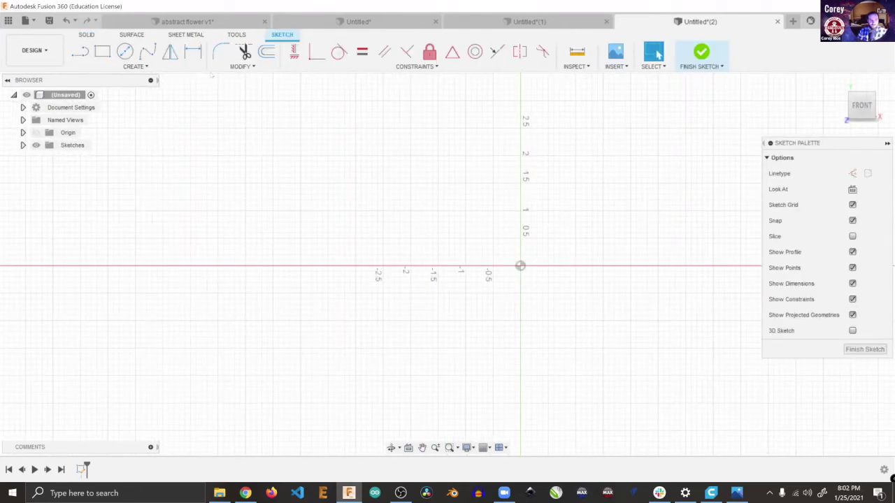
# Step: Try a long, tilted ellipse above the origin, and undo it
pyautogui.click(130, 66)
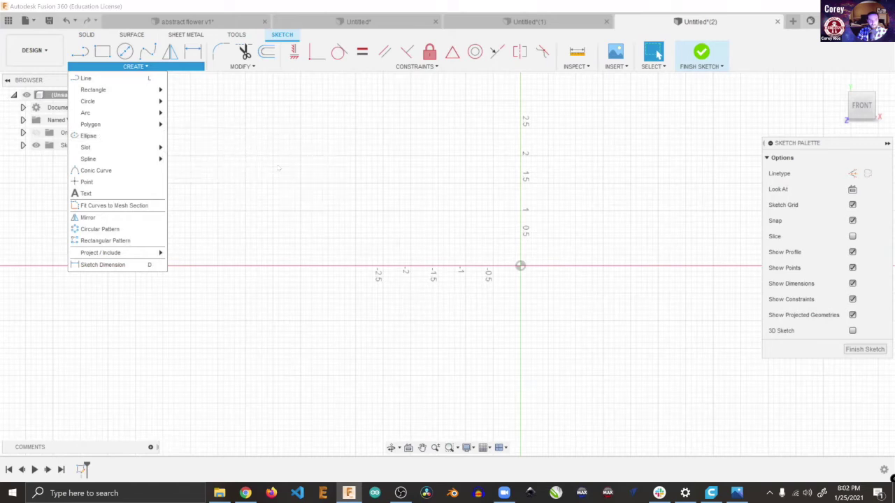
pyautogui.click(116, 137)
pyautogui.click(548, 178)
pyautogui.click(662, 209)
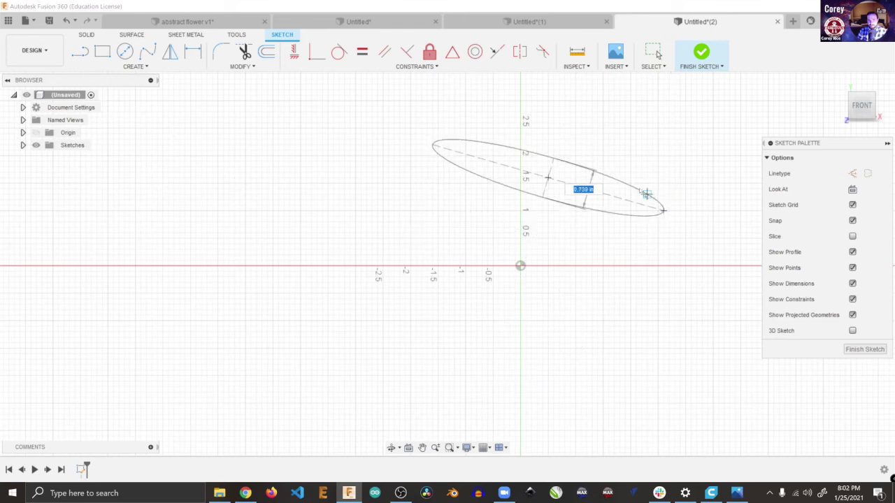
pyautogui.click(583, 163)
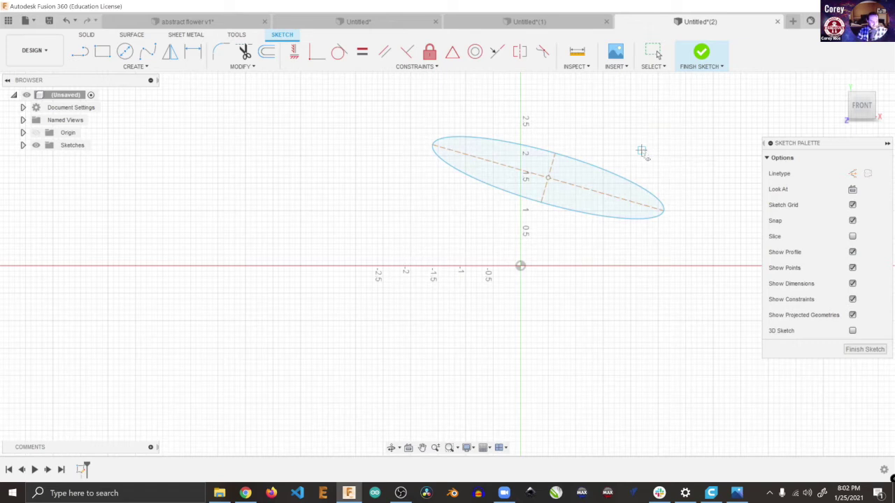
pyautogui.press('Escape')
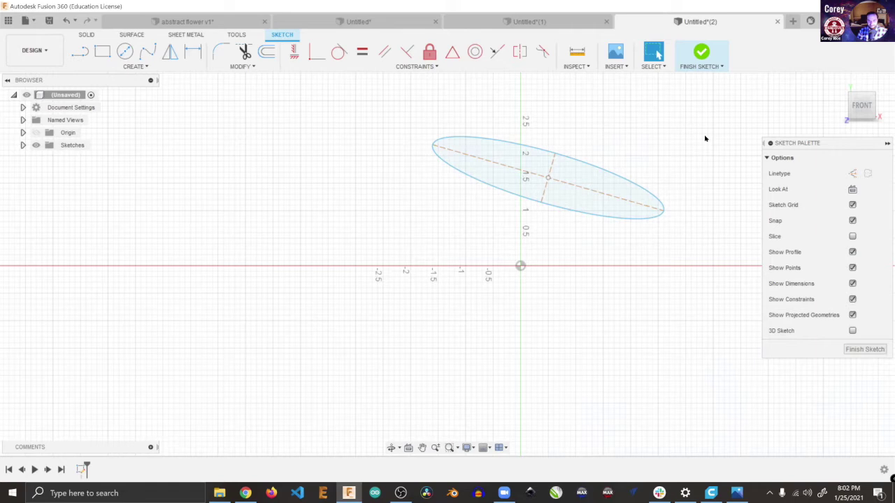
pyautogui.hotkey('ctrl', 'z')
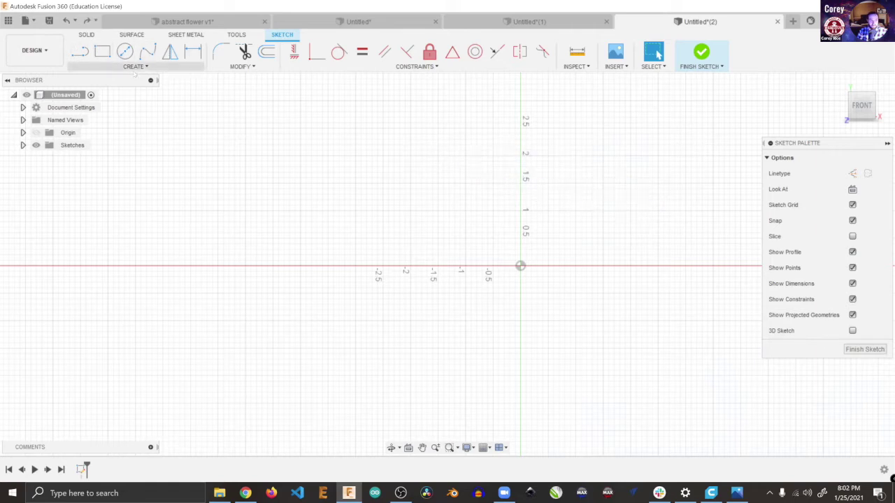
# Step: Sketch a circumscribed six-sided polygon above and to the left of the origin, and finish the sketch
pyautogui.click(134, 66)
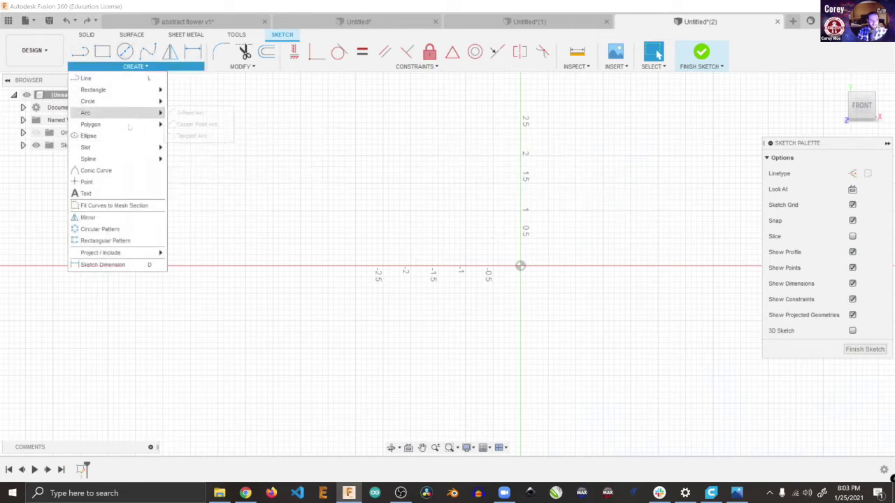
pyautogui.moveTo(128, 125)
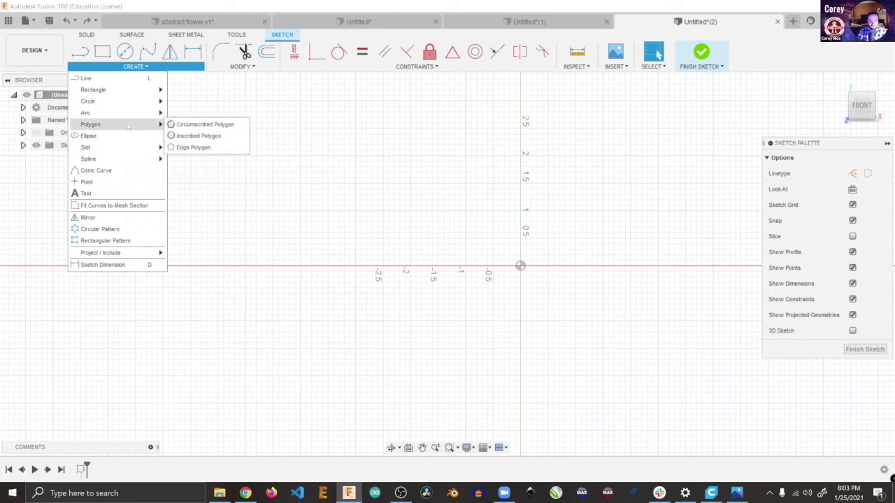
pyautogui.click(205, 124)
pyautogui.click(377, 140)
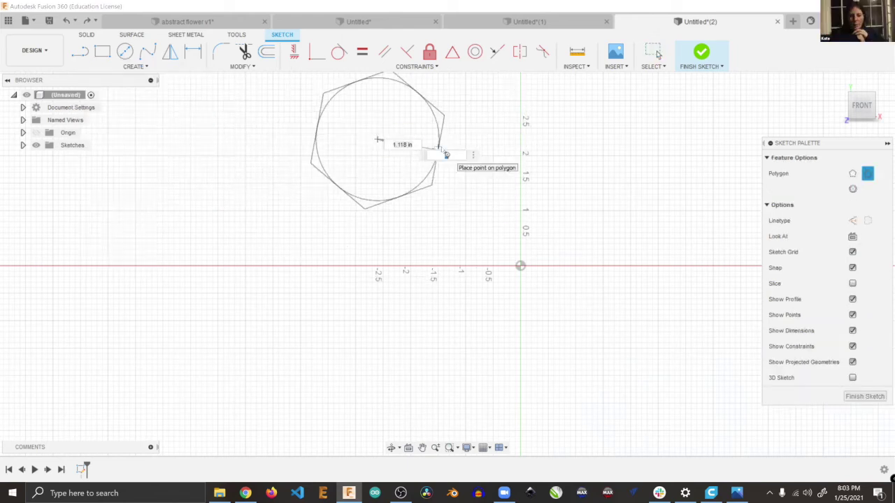
pyautogui.click(434, 144)
pyautogui.moveTo(488, 157); pyautogui.dragTo(496, 164, button='middle')
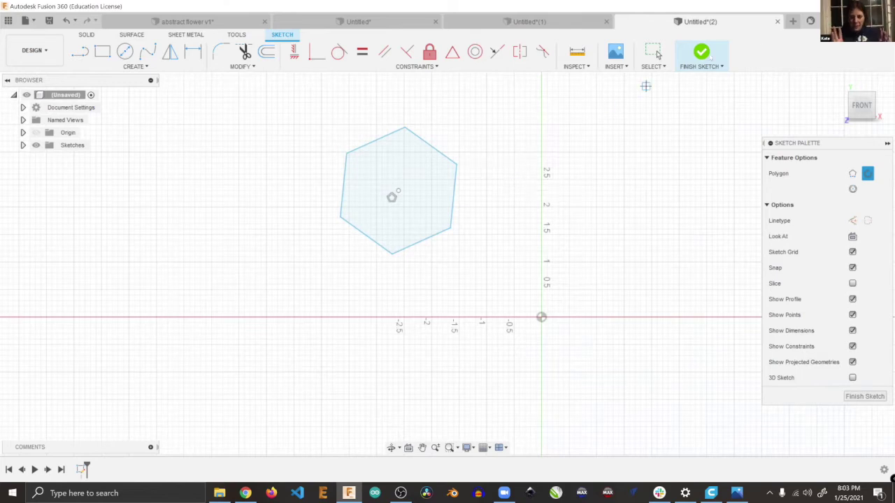
pyautogui.click(701, 55)
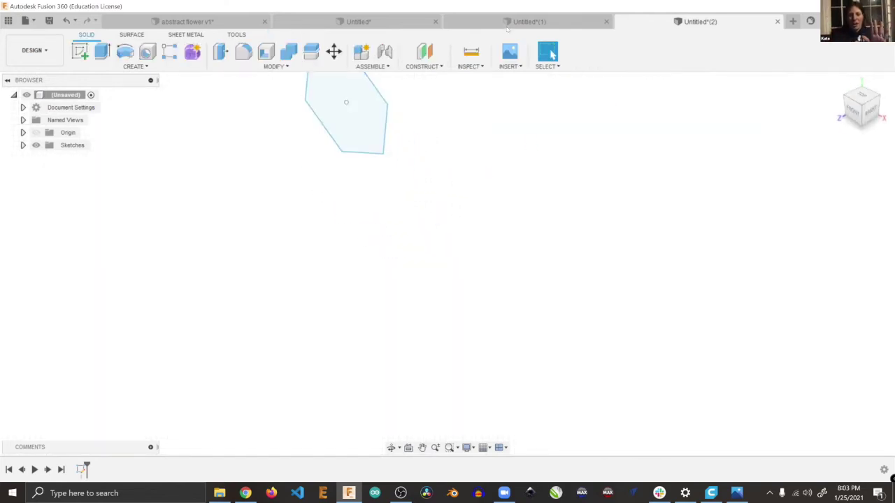
# Step: Switch back to the house design and start a sketch on the recessed back face of the door opening
pyautogui.click(509, 22)
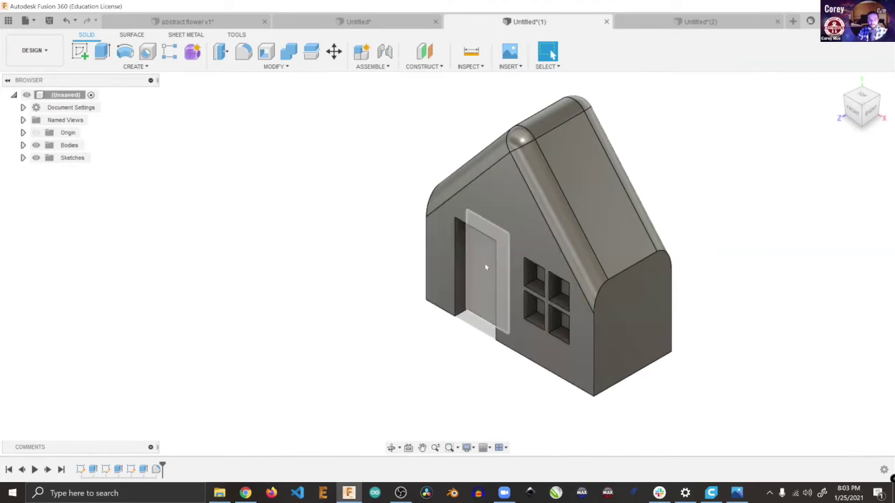
pyautogui.click(486, 267)
pyautogui.click(377, 188)
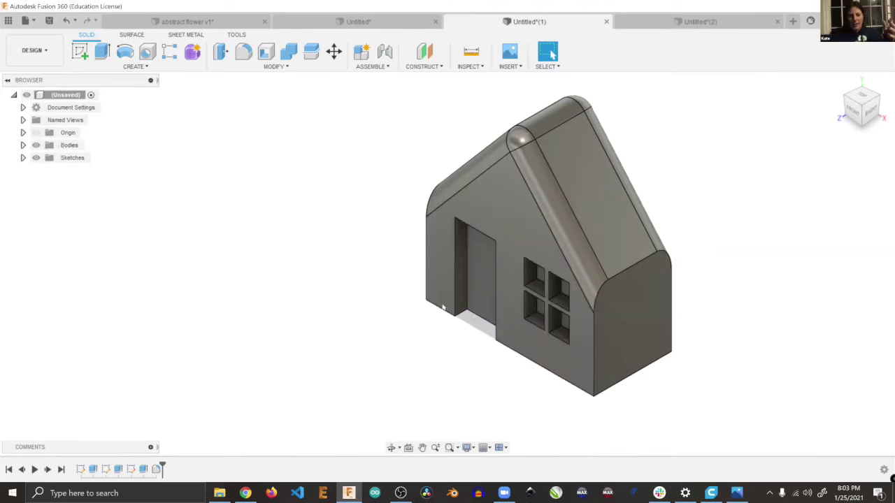
pyautogui.hotkey('ctrl', 'z')
pyautogui.click(483, 273)
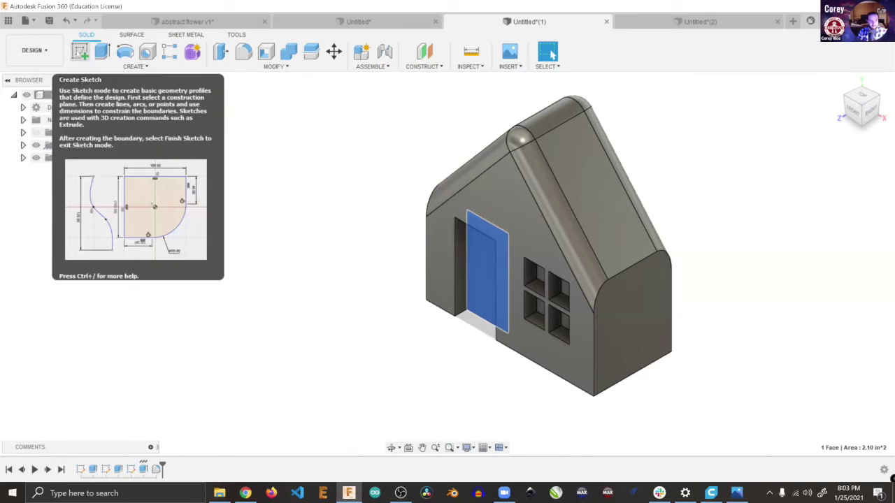
pyautogui.click(80, 51)
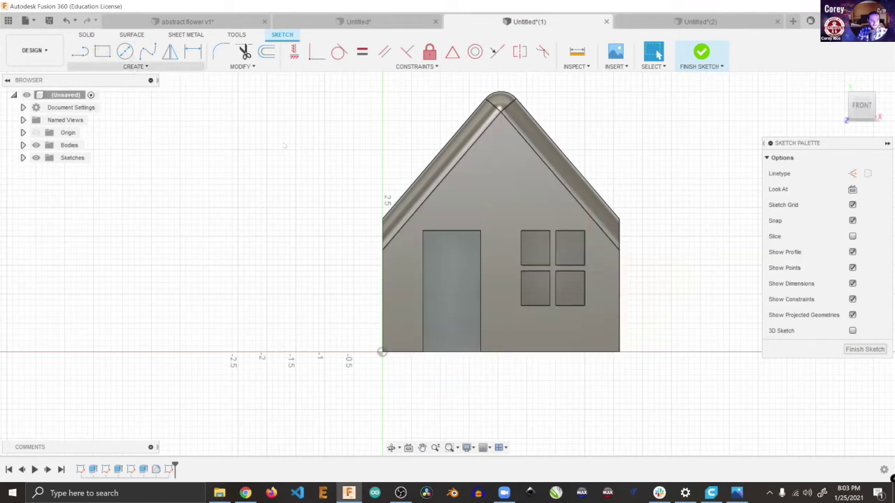
# Step: Project the four recessed window pane faces into the sketch, keeping the projection link on
pyautogui.click(134, 66)
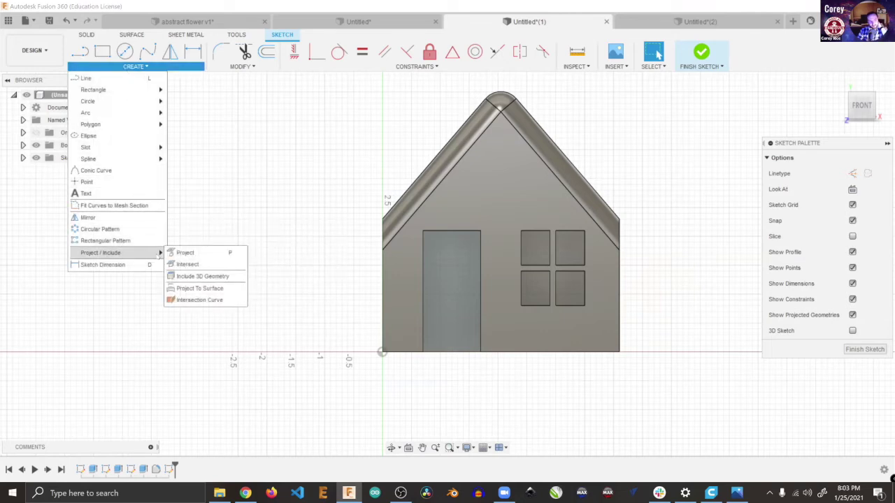
pyautogui.click(183, 252)
pyautogui.click(536, 250)
pyautogui.click(574, 246)
pyautogui.click(574, 297)
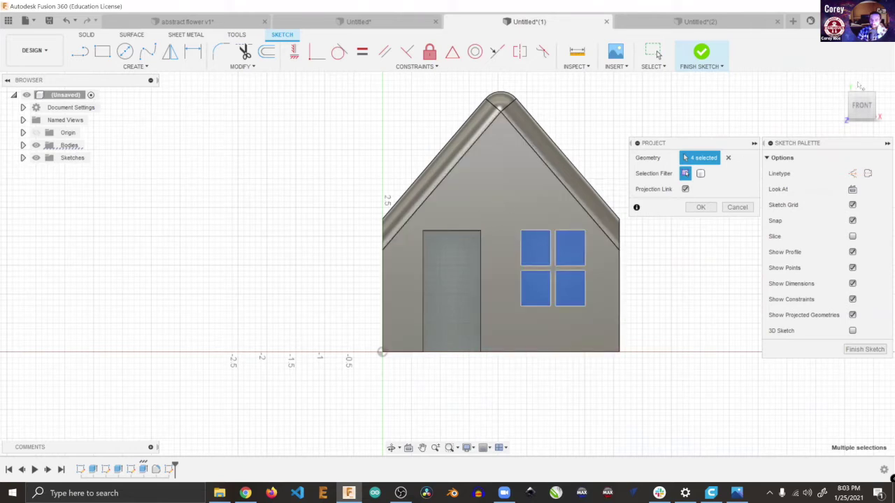
pyautogui.moveTo(872, 98)
pyautogui.moveTo(869, 95); pyautogui.dragTo(860, 103)
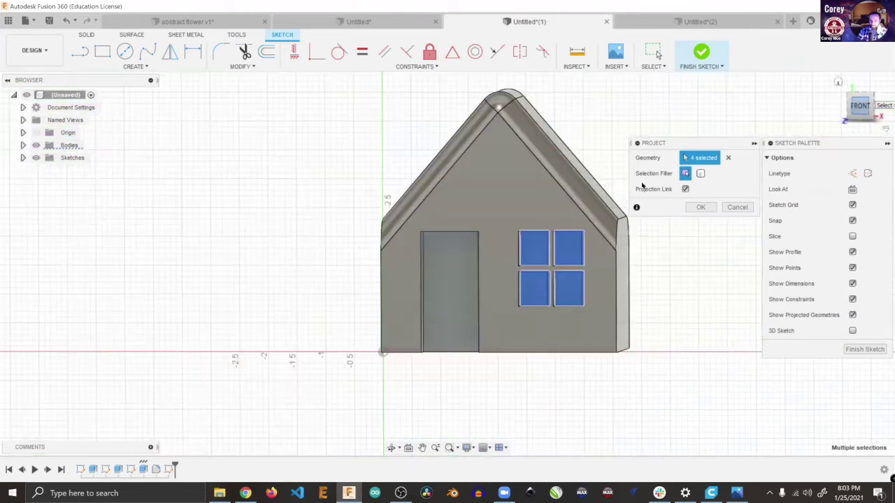
pyautogui.scroll(2, 569, 237)
pyautogui.scroll(2, 560, 280)
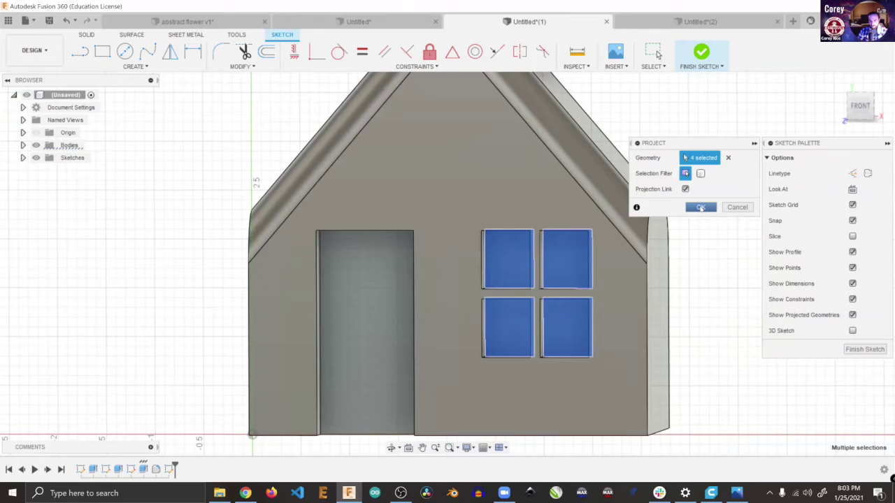
pyautogui.click(701, 207)
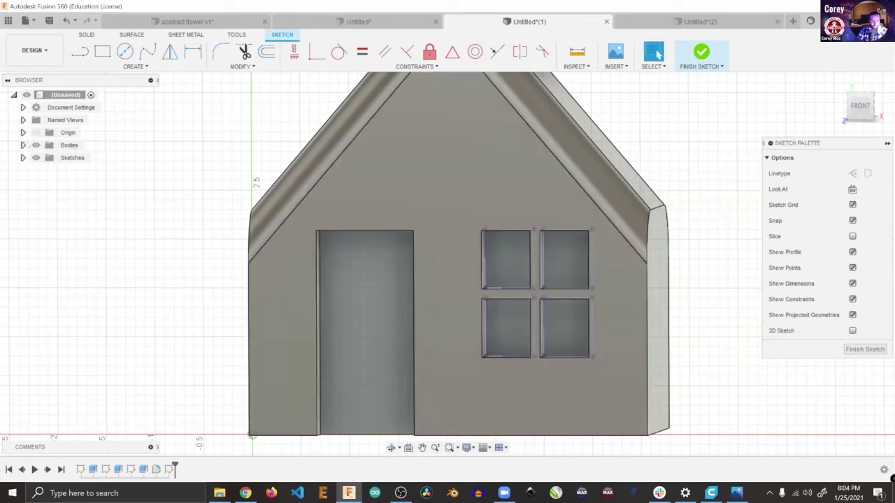
# Step: Hide the house bodies and sketch a small doorknob circle near the door's right edge, slightly below mid-height
pyautogui.click(36, 145)
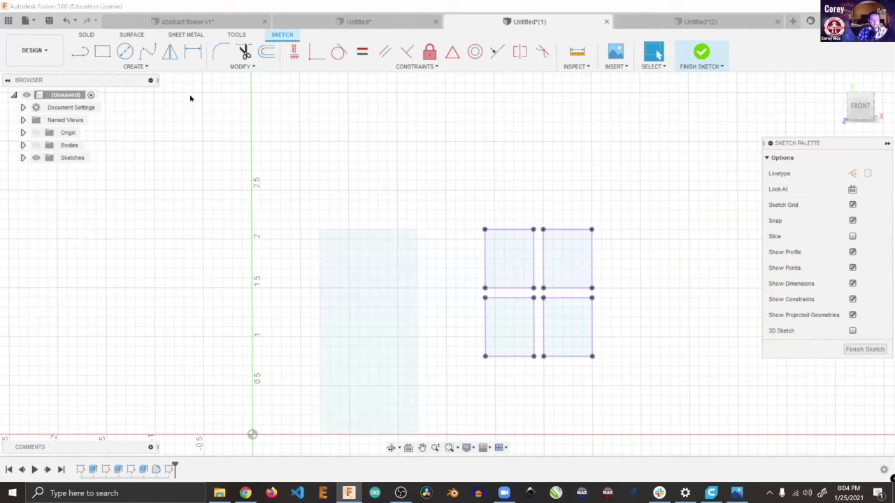
pyautogui.click(124, 51)
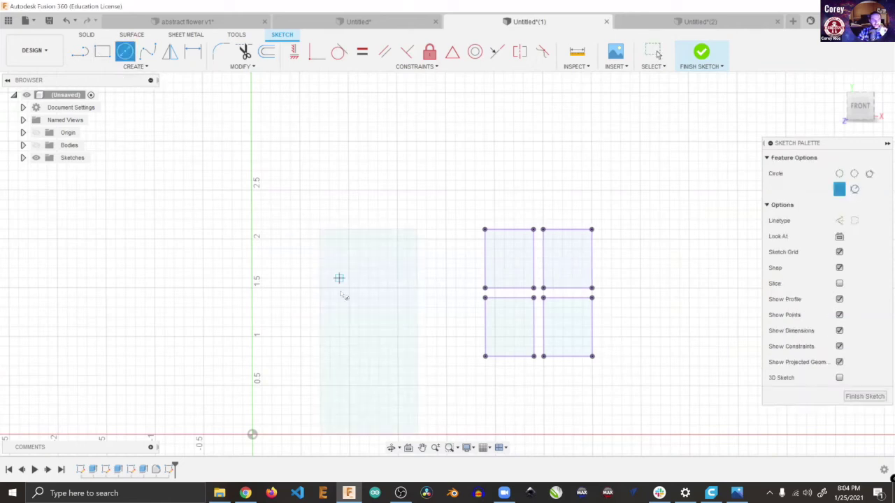
pyautogui.click(402, 343)
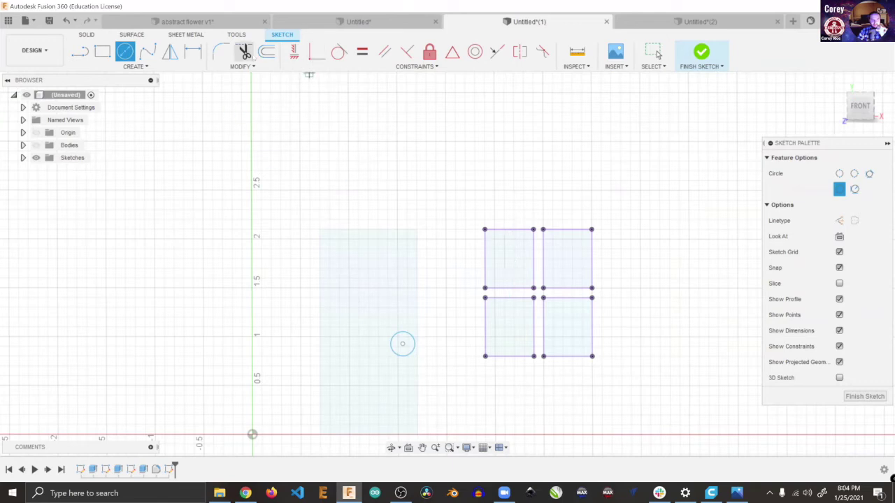
# Step: Offset the projected outlines of the two upper window panes inward by about 0.068 in each
pyautogui.click(266, 51)
pyautogui.click(524, 229)
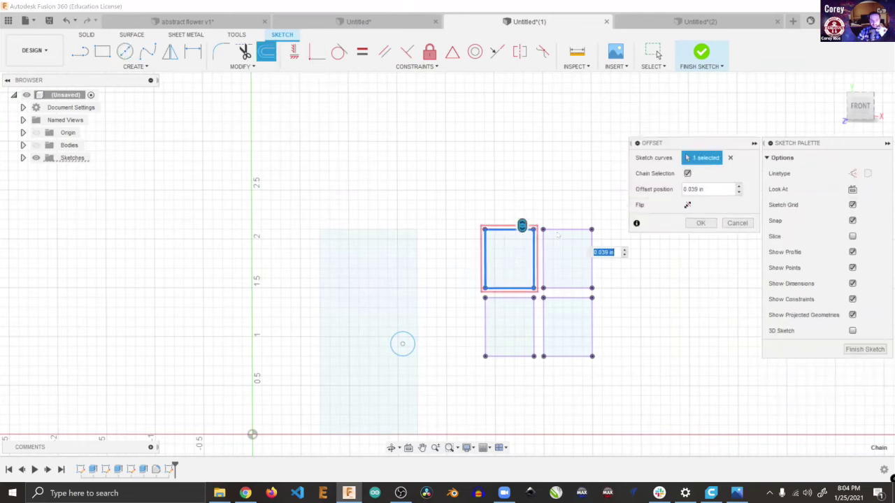
pyautogui.moveTo(522, 224); pyautogui.dragTo(522, 236)
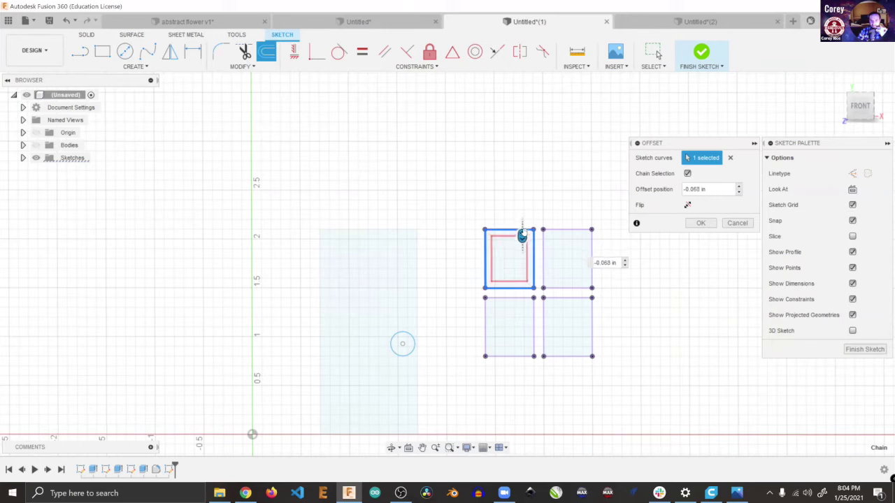
pyautogui.press('Return')
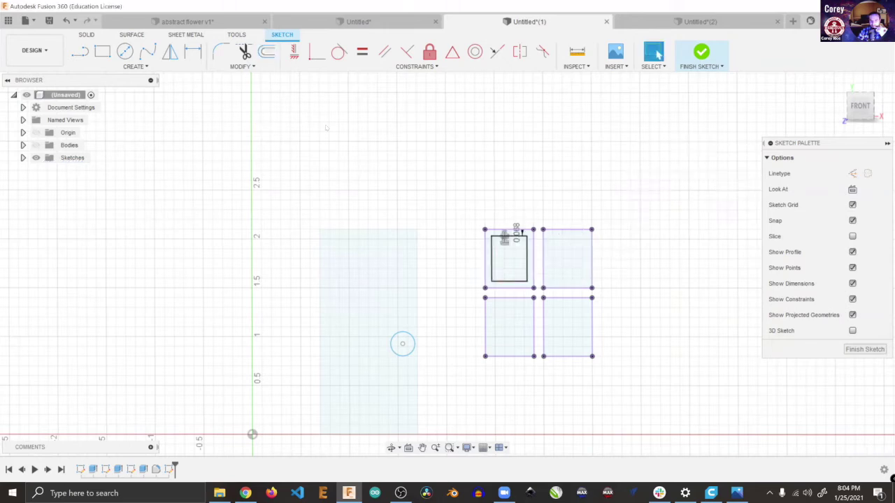
pyautogui.click(267, 54)
pyautogui.click(563, 228)
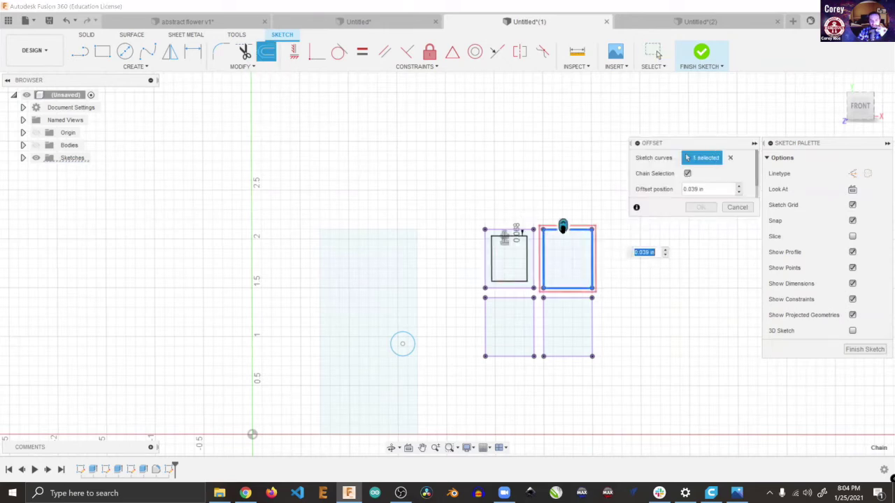
pyautogui.moveTo(564, 229); pyautogui.dragTo(564, 237)
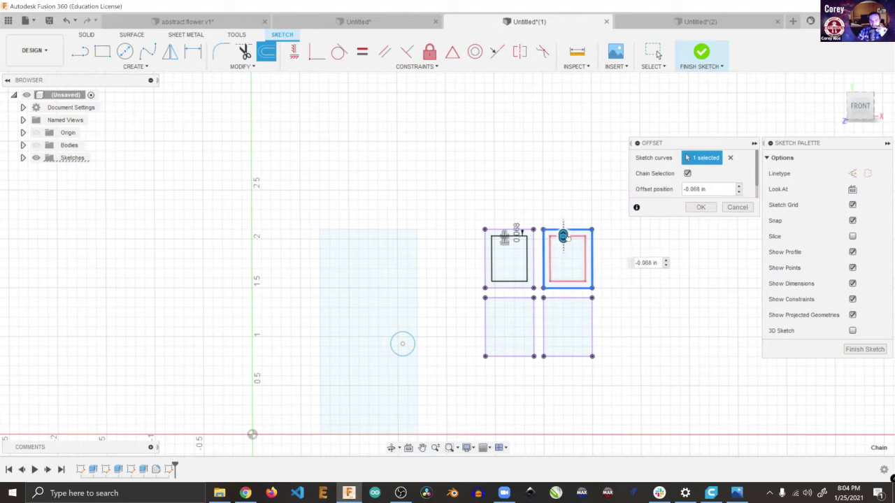
pyautogui.click(694, 208)
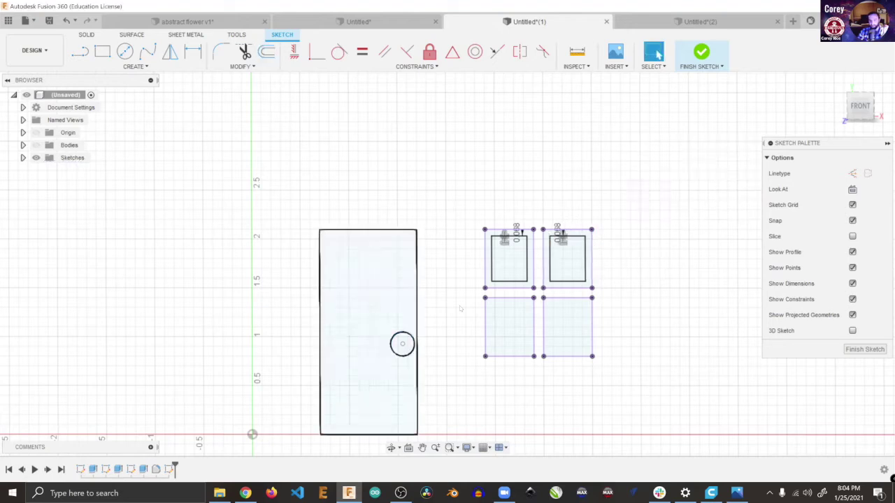
# Step: Offset the projected outlines of the two lower window panes inward by 0.068 in each, and finish the sketch
pyautogui.click(509, 298)
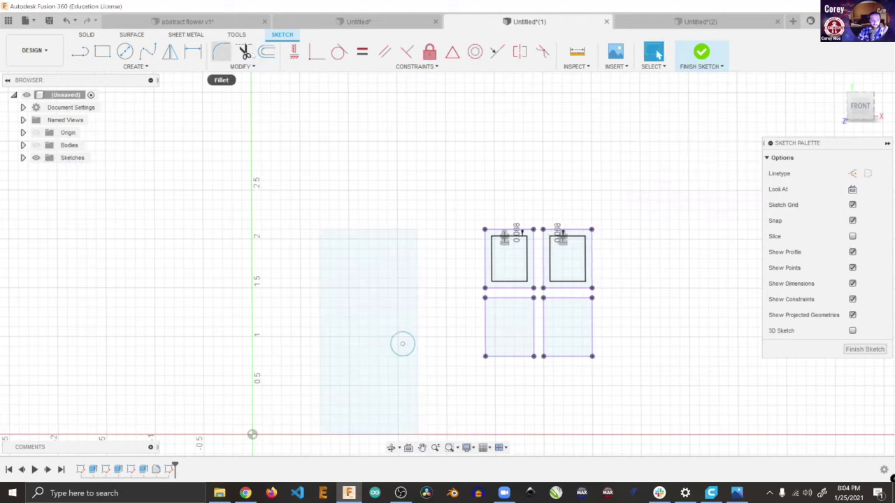
pyautogui.click(267, 53)
pyautogui.moveTo(498, 293); pyautogui.dragTo(498, 304)
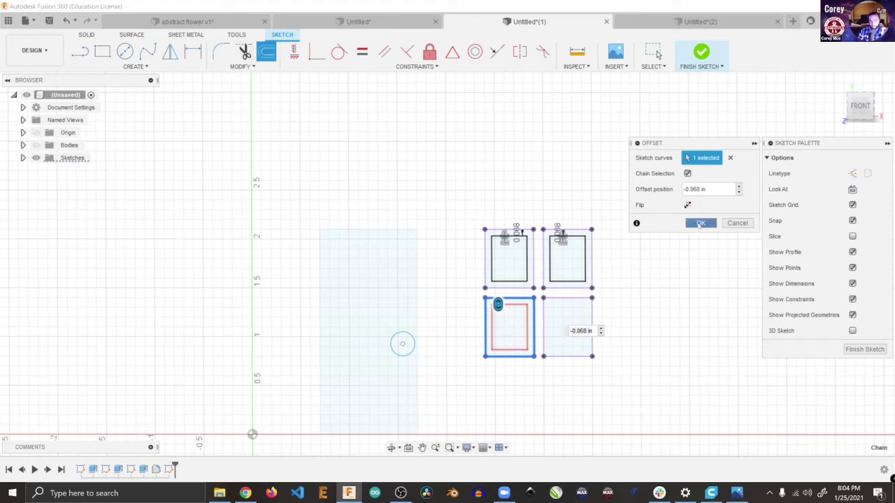
pyautogui.click(701, 224)
pyautogui.click(266, 51)
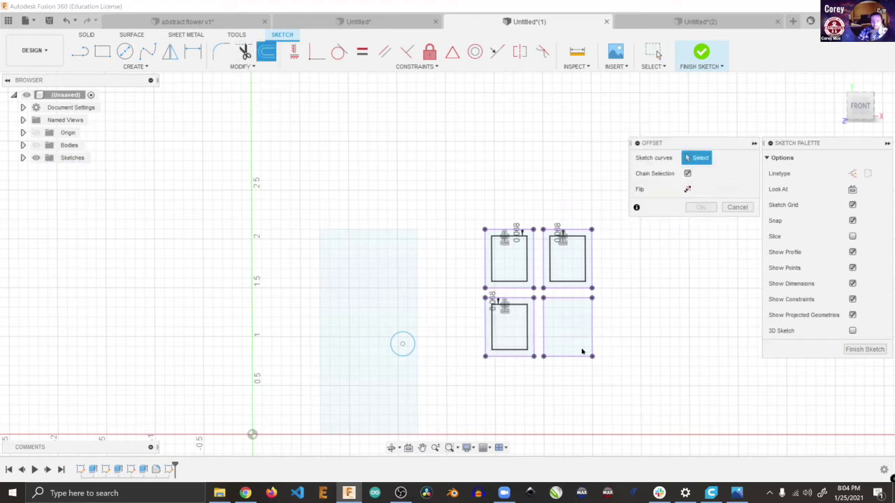
pyautogui.click(564, 300)
pyautogui.moveTo(564, 294); pyautogui.dragTo(564, 303)
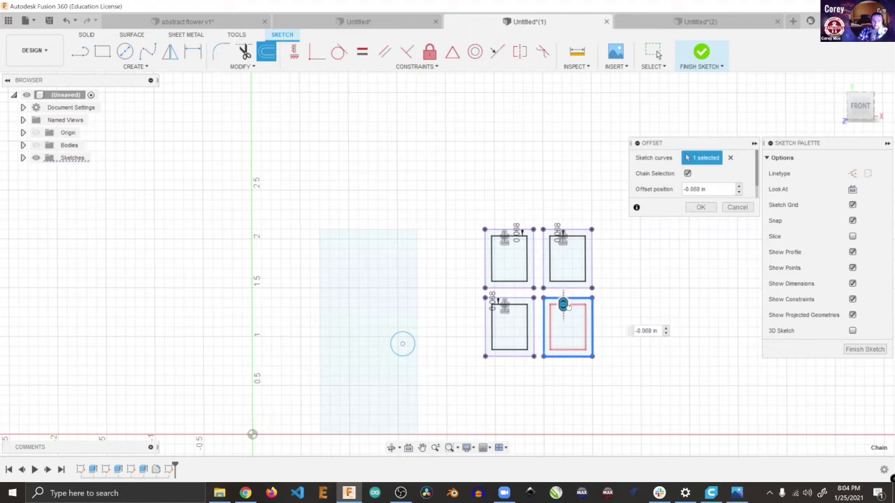
pyautogui.click(700, 208)
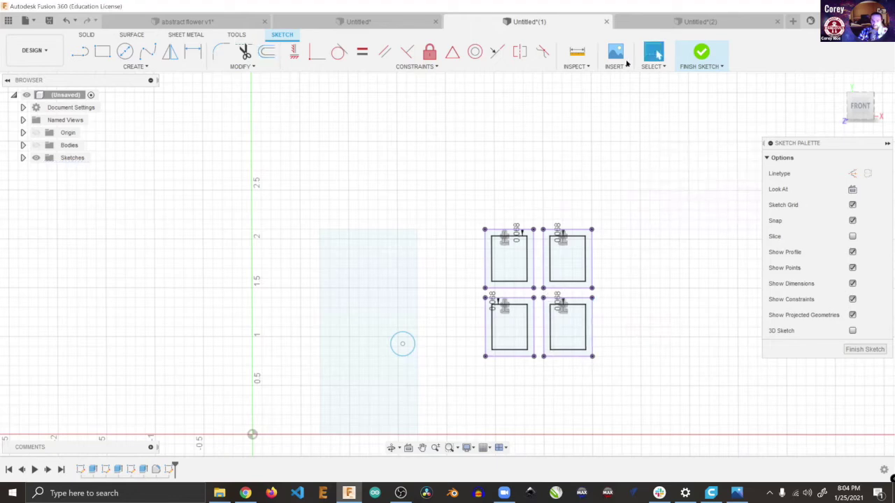
pyautogui.click(710, 51)
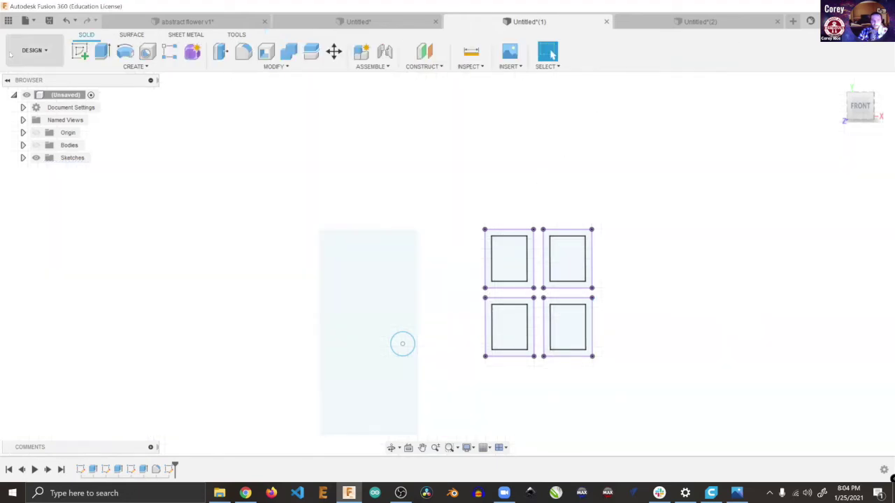
# Step: Show the house bodies again and start an extrusion of the doorknob circle and the lower-left window frame profile
pyautogui.click(34, 146)
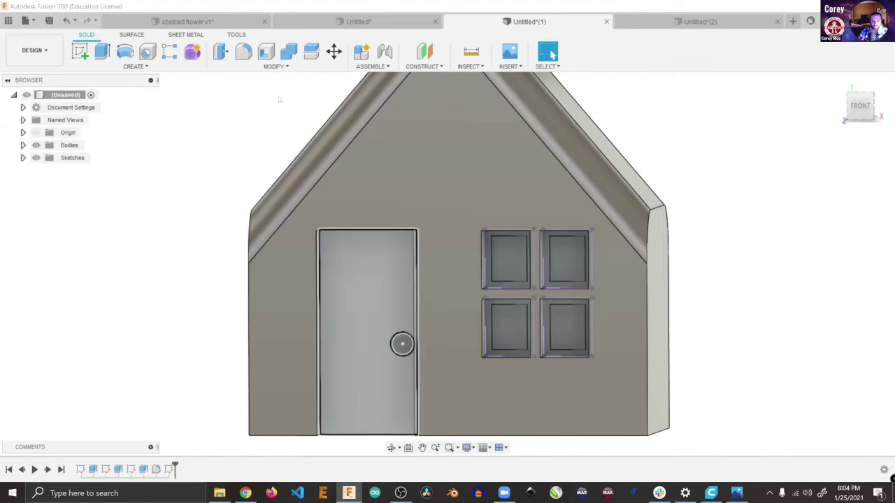
pyautogui.click(102, 51)
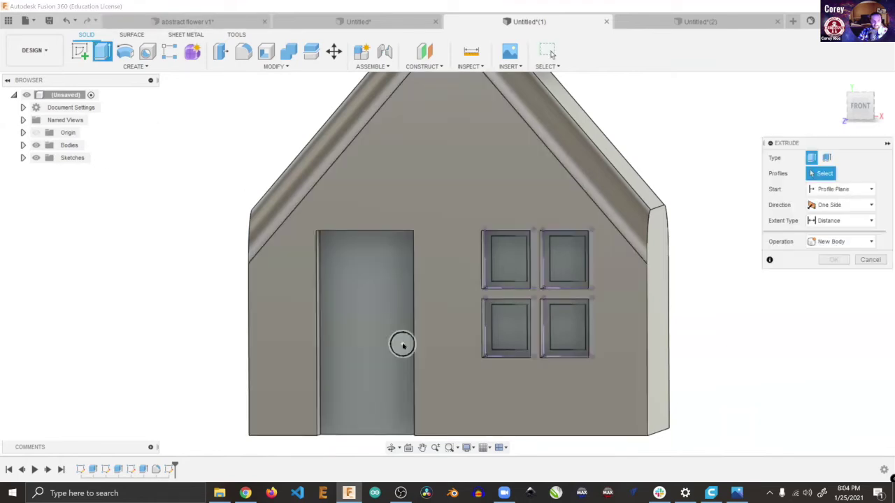
pyautogui.click(488, 315)
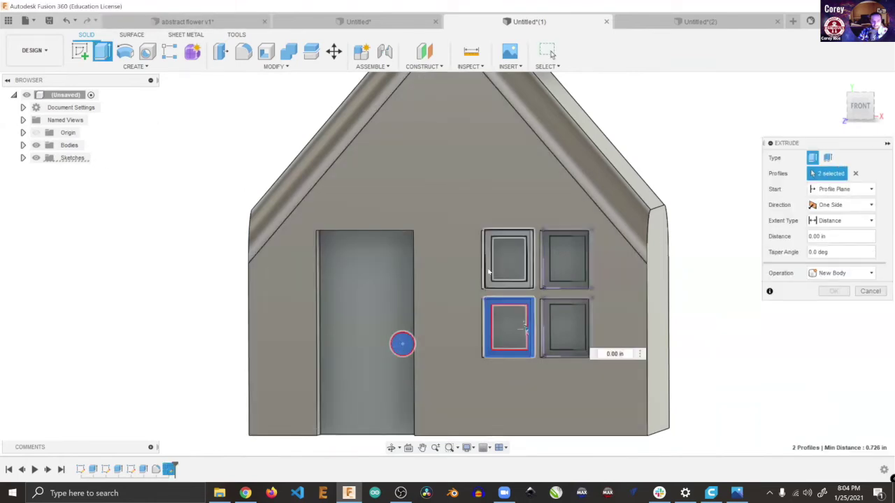
pyautogui.click(526, 261)
pyautogui.click(546, 274)
pyautogui.click(584, 327)
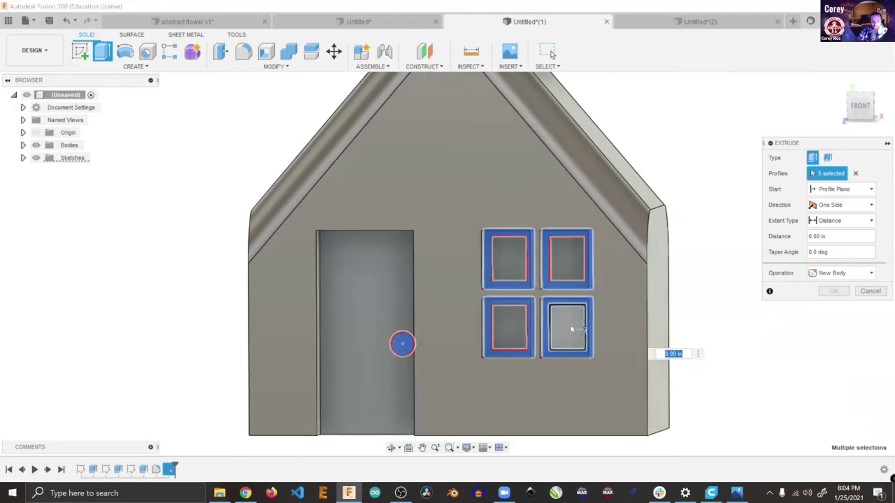
pyautogui.moveTo(874, 98); pyautogui.dragTo(869, 99)
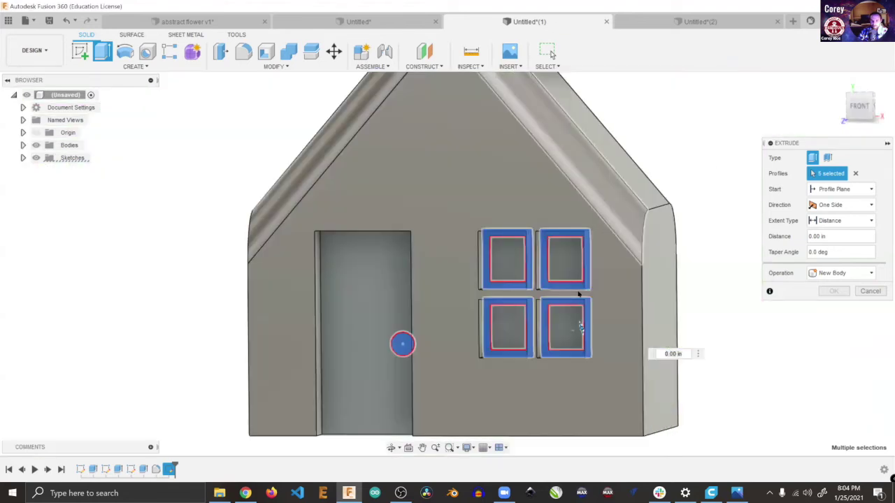
pyautogui.click(573, 332)
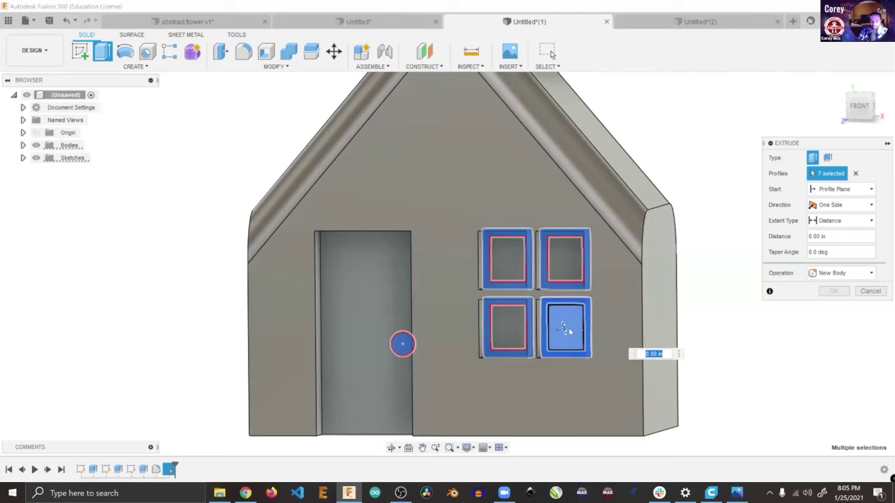
pyautogui.click(566, 331)
pyautogui.keyDown('shift'); pyautogui.moveTo(564, 329); pyautogui.dragTo(551, 330, button='middle'); pyautogui.keyUp('shift')
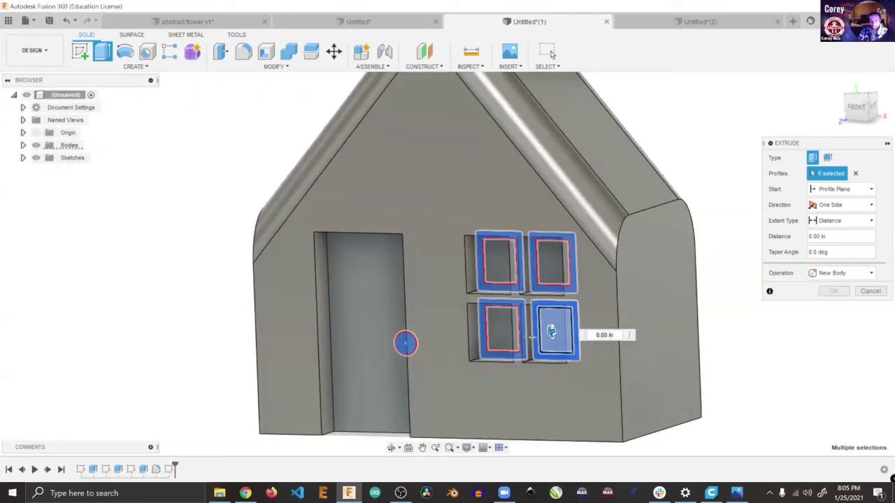
pyautogui.click(552, 332)
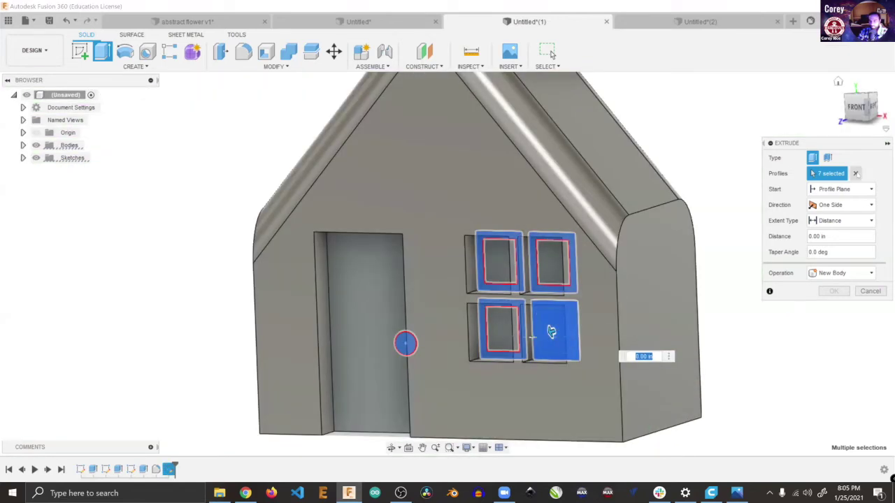
pyautogui.click(856, 174)
# Step: Extrude the four window frame profiles and the doorknob circle 0.20 in, joined to the house body
pyautogui.click(481, 262)
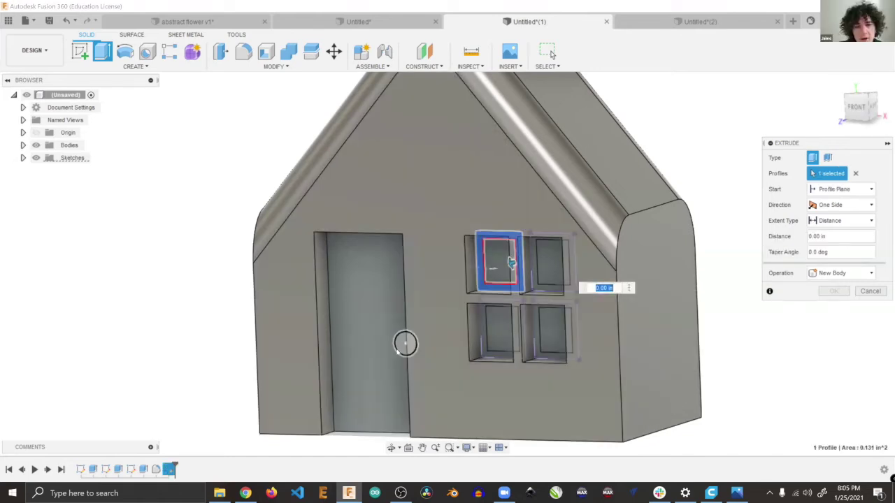
pyautogui.click(535, 259)
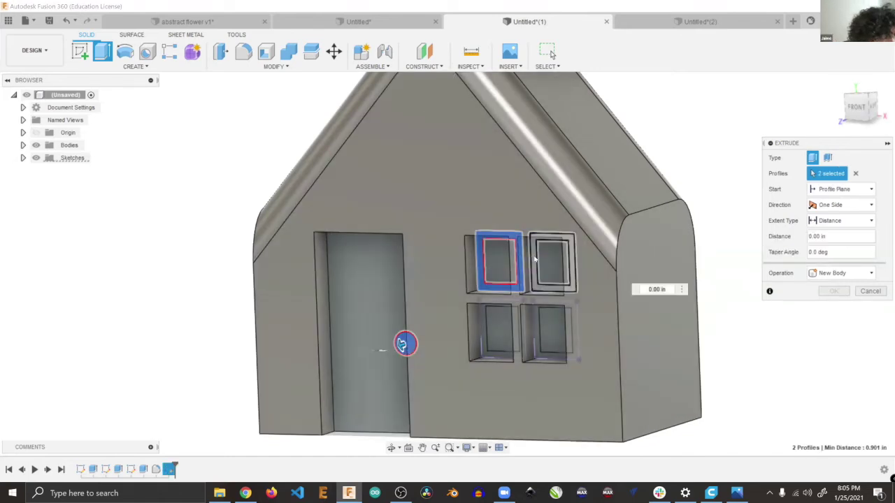
pyautogui.click(552, 329)
pyautogui.click(502, 330)
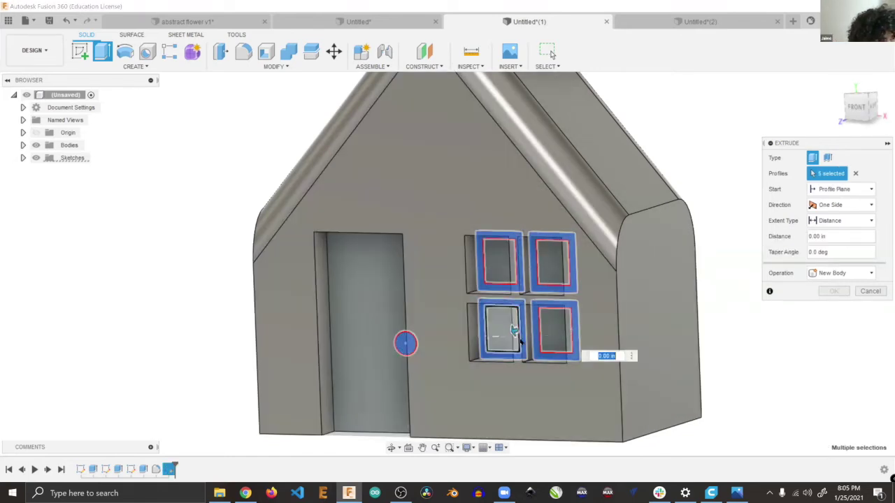
pyautogui.write('0.1')
pyautogui.press('Return')
pyautogui.moveTo(509, 333); pyautogui.dragTo(505, 334)
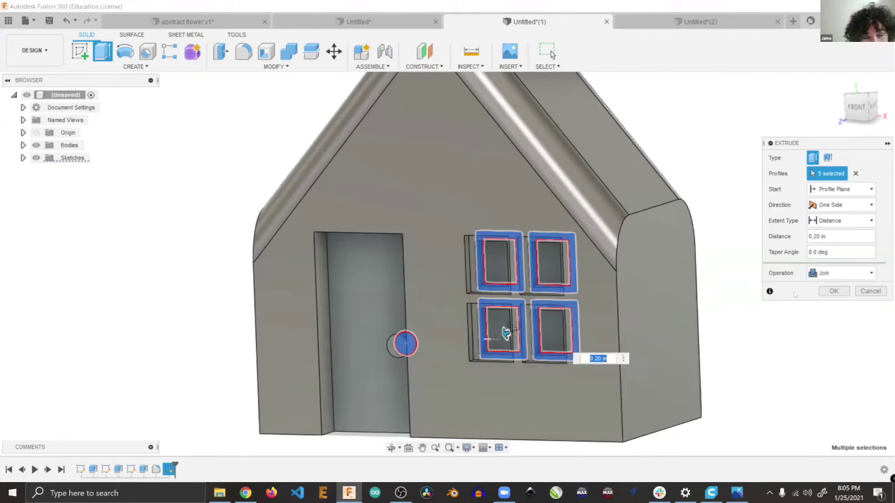
pyautogui.click(830, 290)
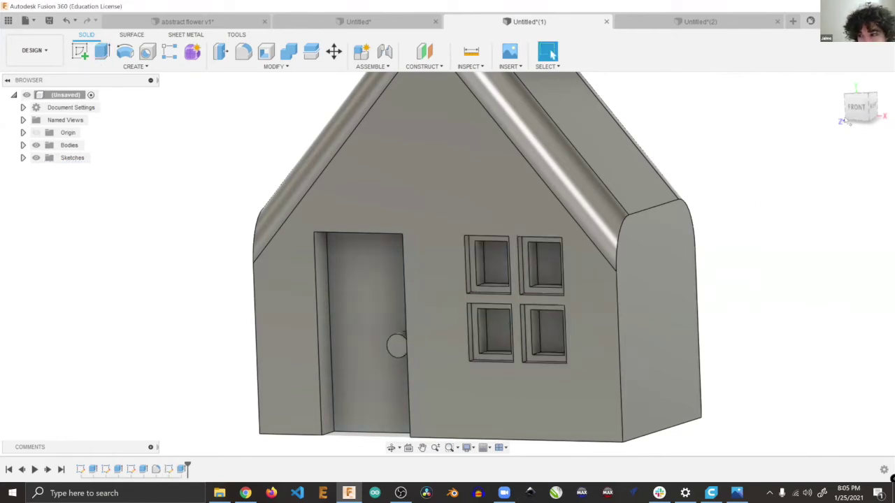
pyautogui.click(839, 83)
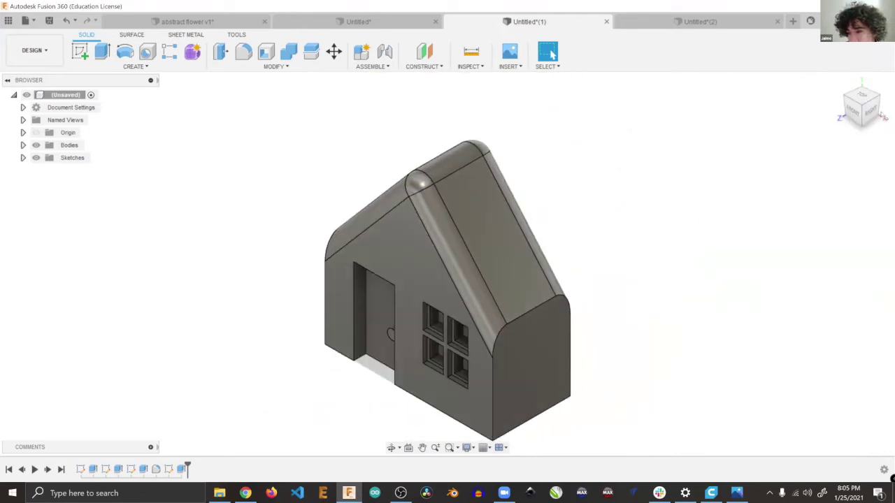
pyautogui.moveTo(861, 104); pyautogui.dragTo(883, 92)
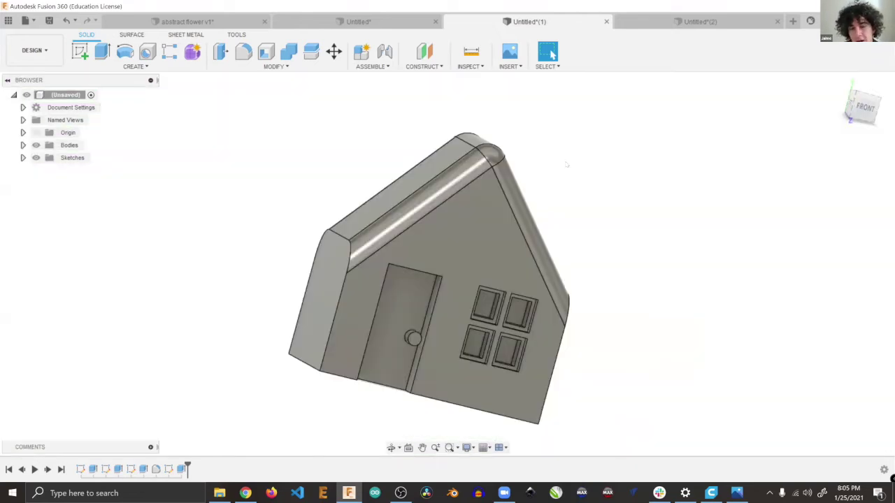
pyautogui.scroll(3, 445, 343)
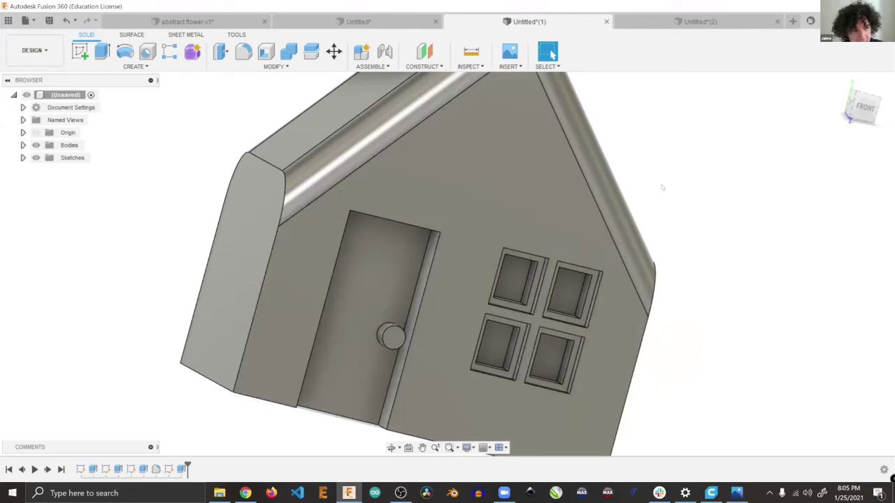
pyautogui.scroll(-5, 710, 177)
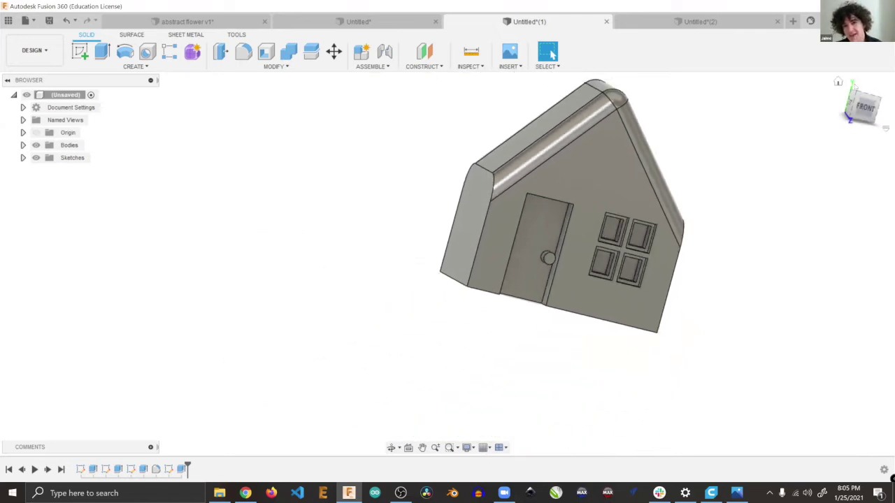
pyautogui.click(838, 82)
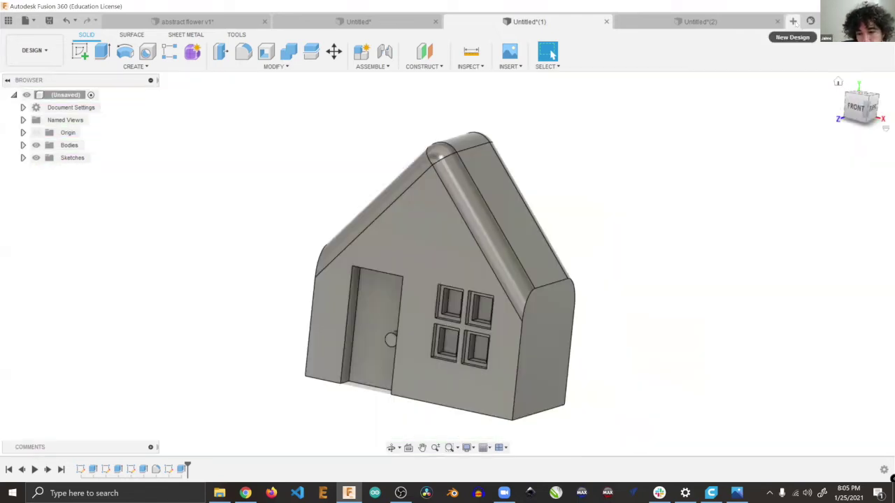
# Step: Create a new design and sketch a wide, shallow rectangle above the origin on the horizontal plane
pyautogui.click(792, 21)
pyautogui.click(80, 51)
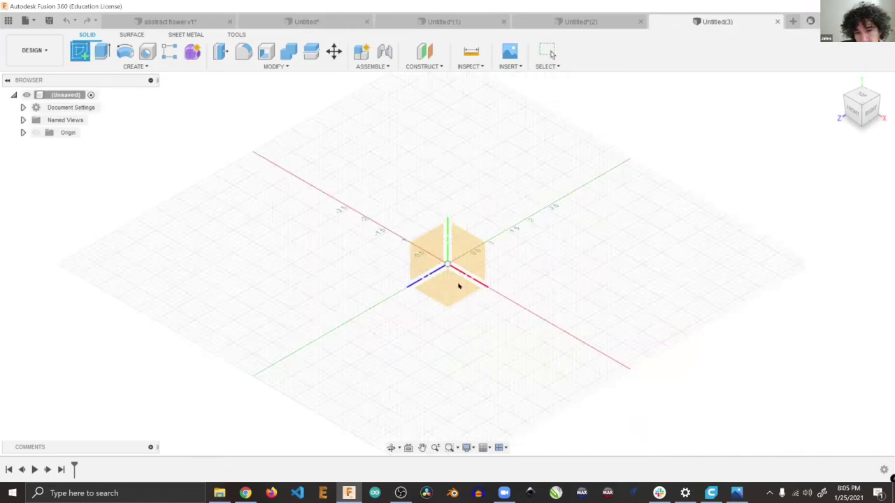
pyautogui.click(462, 282)
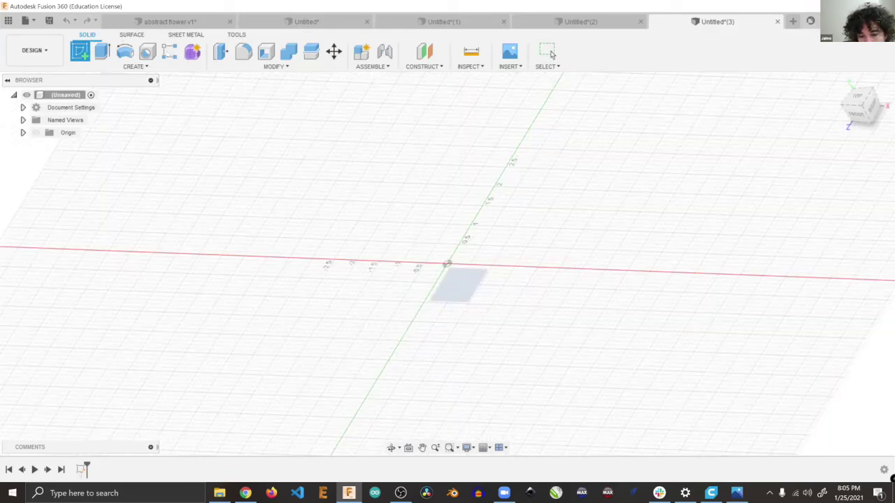
pyautogui.press('r')
pyautogui.click(315, 162)
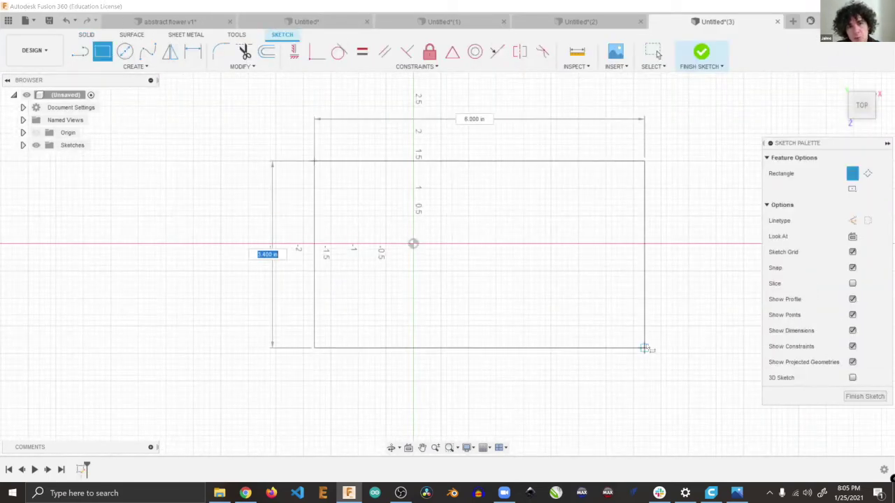
pyautogui.click(590, 210)
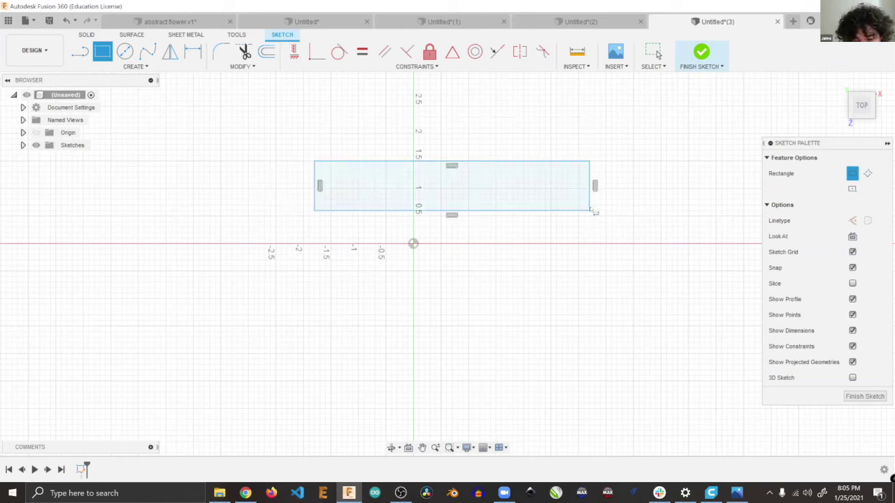
pyautogui.press('Escape')
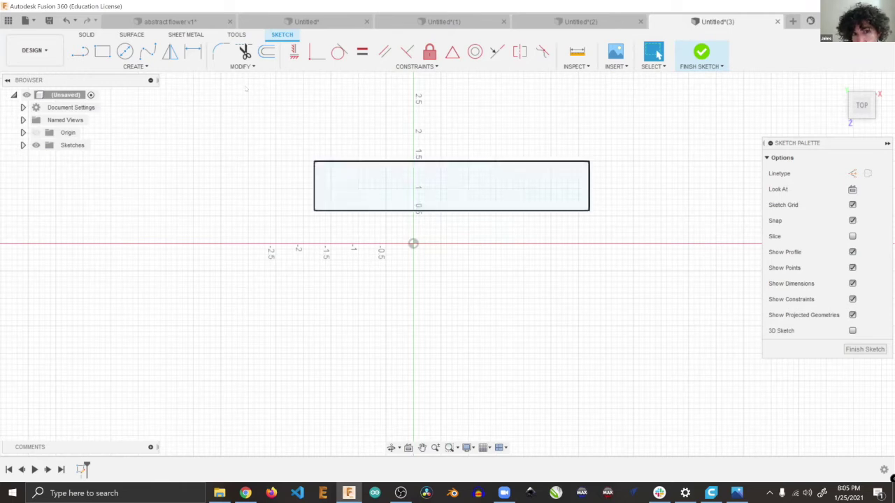
# Step: Draw a diagonal line between the rectangle's long edges and a circle of about 0.71 in radius overlapping its upper edge
pyautogui.click(80, 52)
pyautogui.click(391, 162)
pyautogui.doubleClick(506, 210)
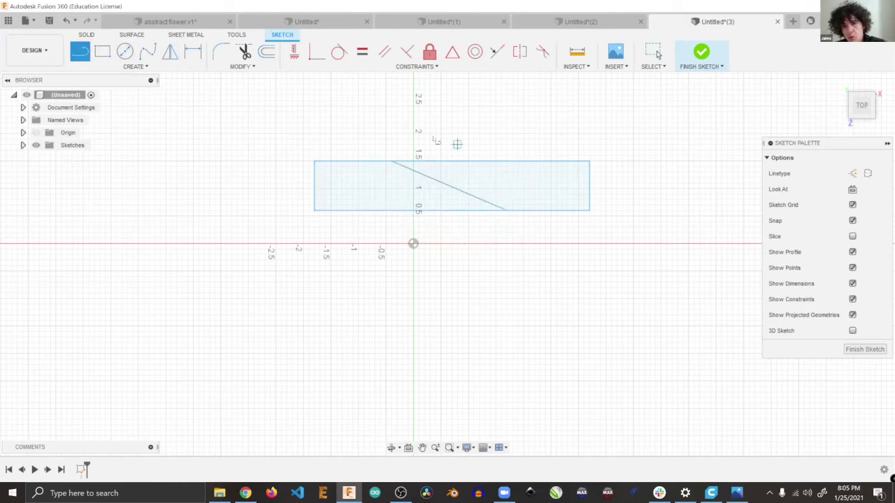
pyautogui.click(124, 51)
pyautogui.click(468, 144)
pyautogui.click(496, 171)
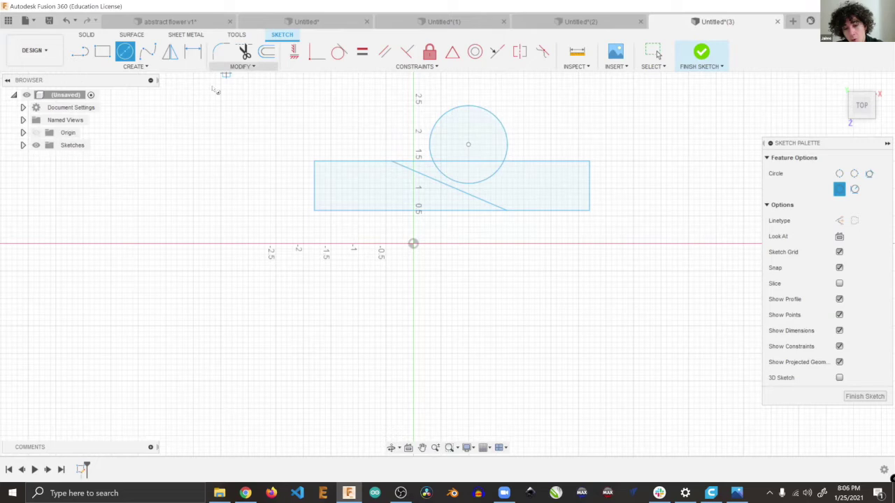
pyautogui.press('Escape')
# Step: Apply tangent constraints from the circle to the diagonal line and to the rectangle's right edge
pyautogui.moveTo(481, 176); pyautogui.dragTo(537, 256, button='middle')
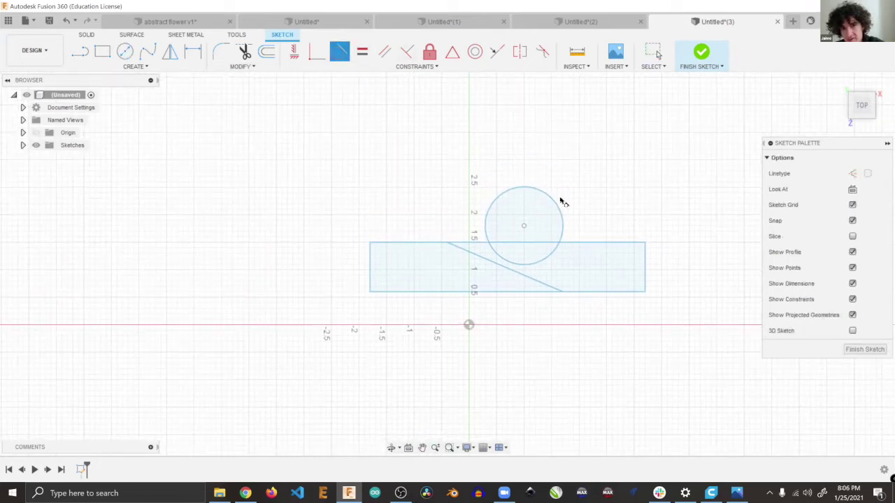
pyautogui.click(562, 220)
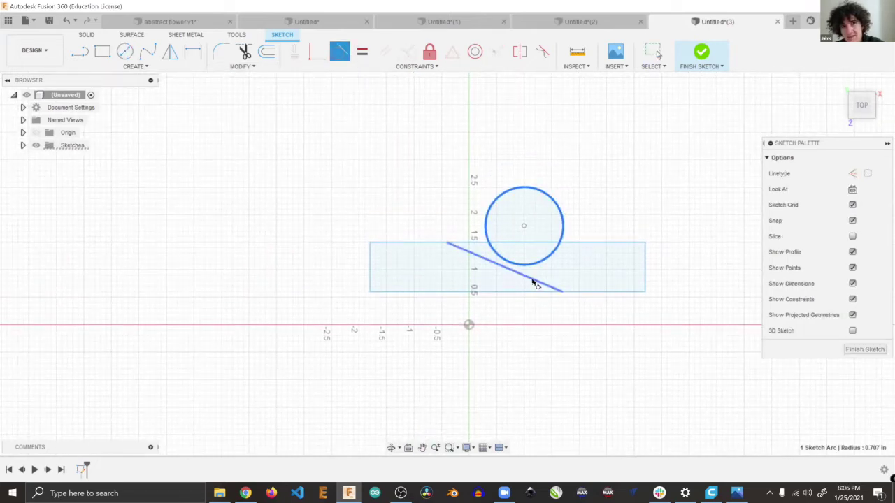
pyautogui.click(508, 272)
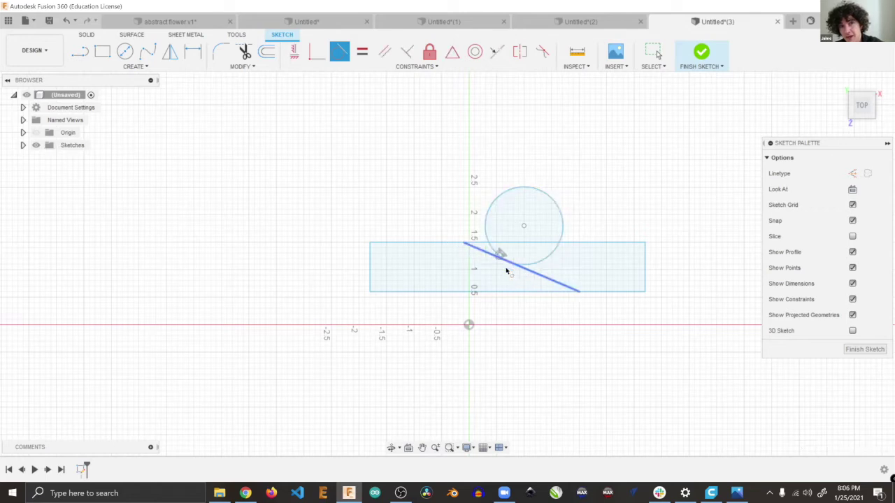
pyautogui.click(565, 227)
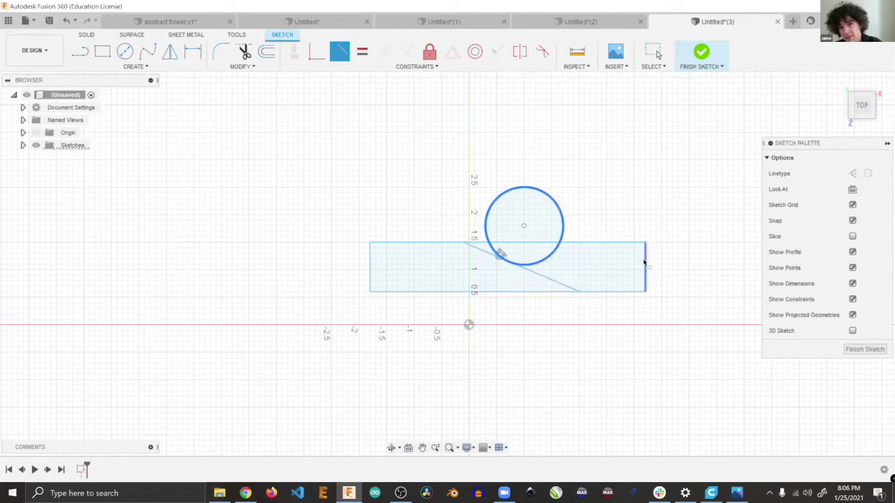
pyautogui.click(644, 264)
pyautogui.press('Escape')
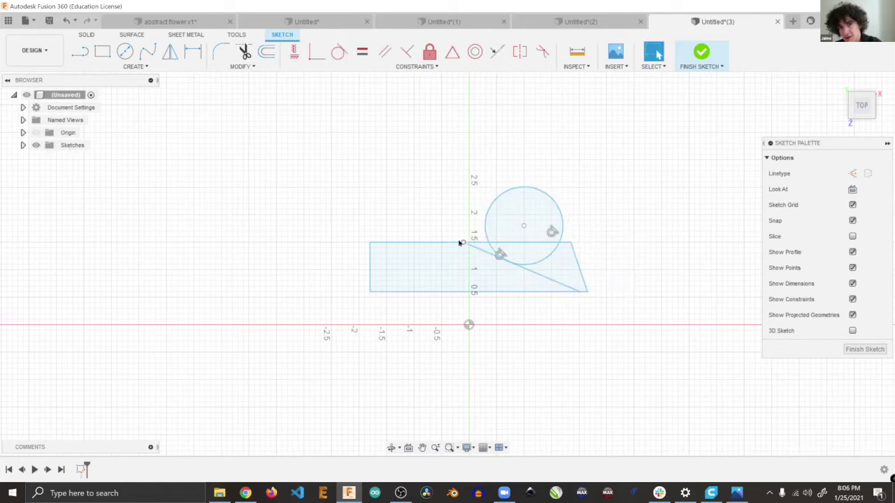
# Step: Pull the rectangle's left edge into a slant and delete the circle's tangent constraints
pyautogui.click(369, 266)
pyautogui.moveTo(368, 199); pyautogui.dragTo(520, 227)
pyautogui.click(552, 228)
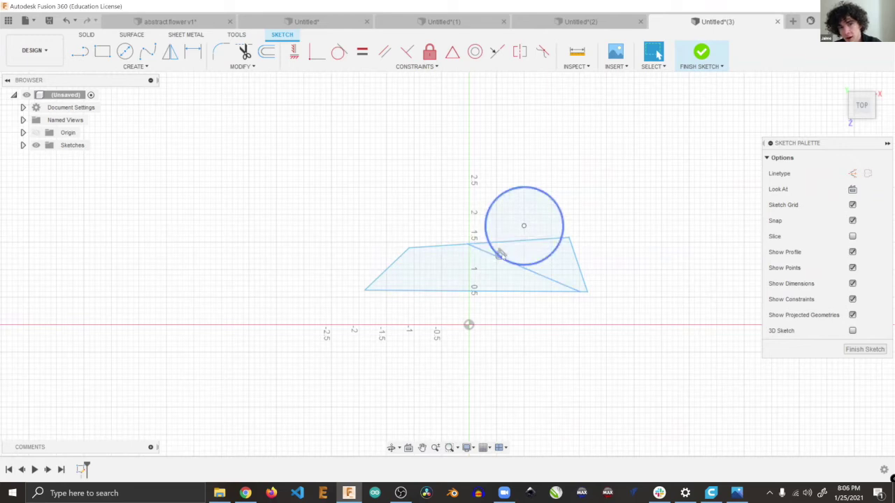
pyautogui.press('Delete')
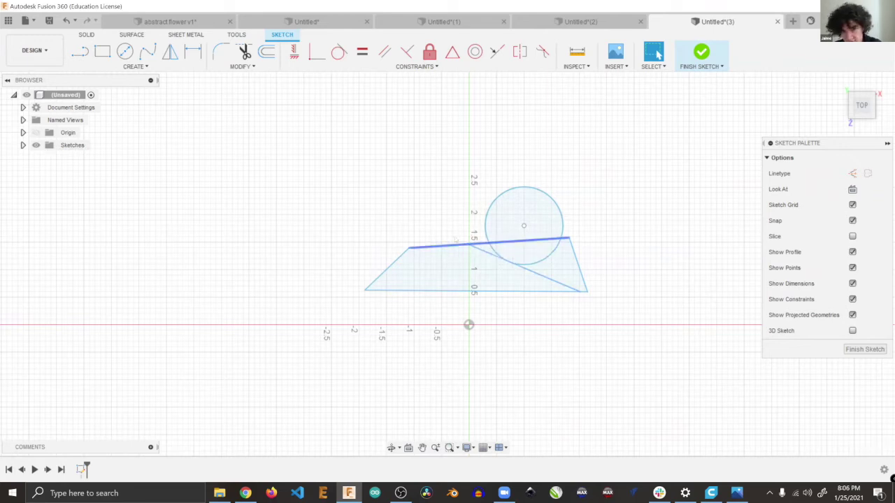
# Step: Move the four-sided outline together with its diagonal line down, clear of the circle
pyautogui.moveTo(341, 228); pyautogui.dragTo(622, 344)
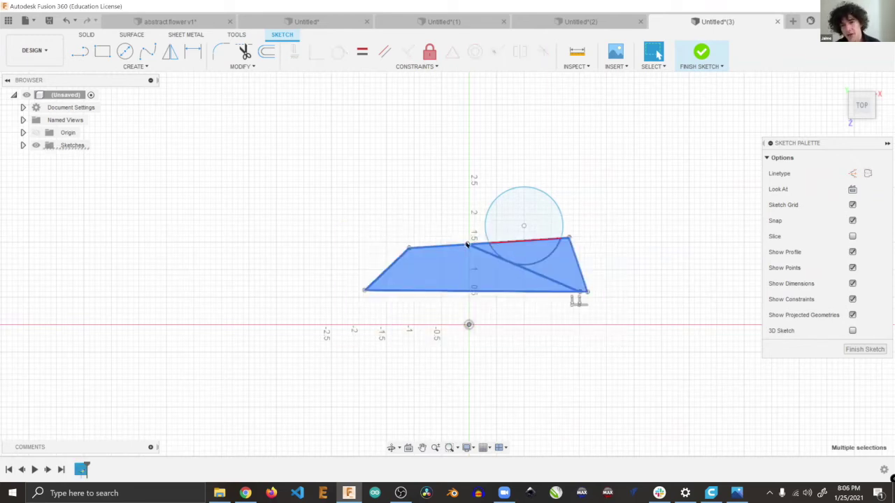
pyautogui.moveTo(478, 250); pyautogui.dragTo(482, 303)
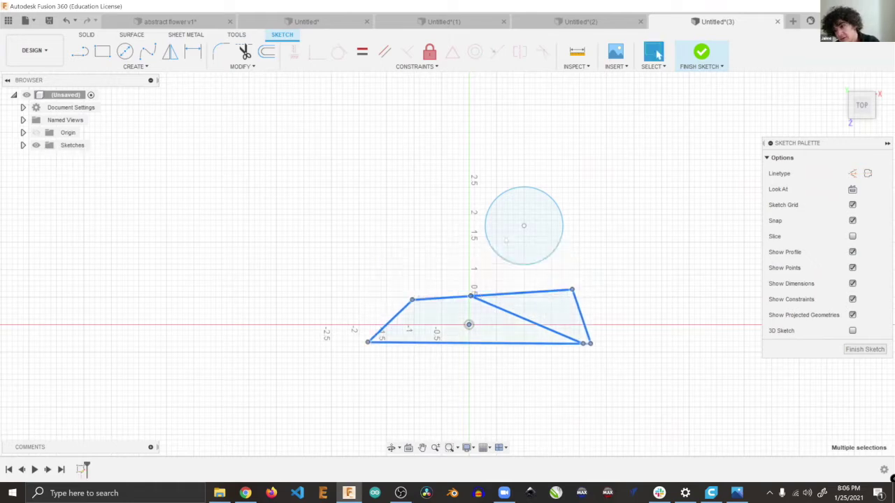
pyautogui.click(588, 194)
pyautogui.moveTo(461, 153); pyautogui.dragTo(627, 288)
pyautogui.click(423, 219)
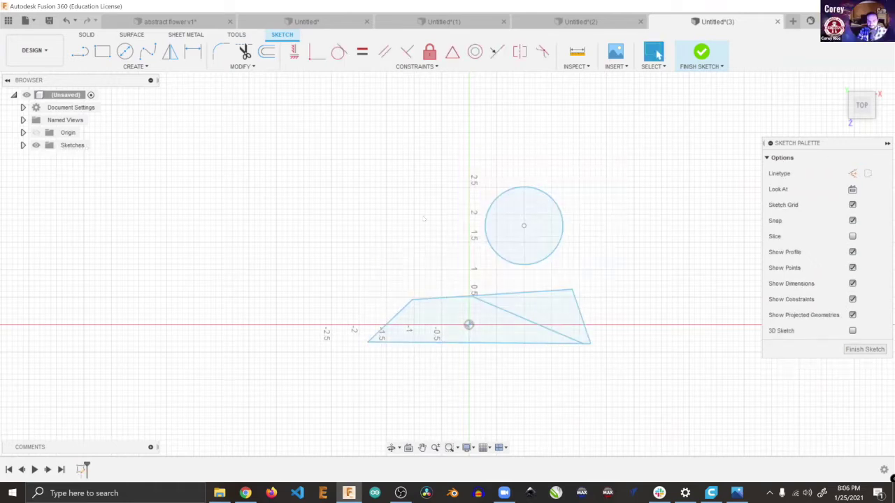
# Step: Reshape the four-sided outline so its upper right corner forms a tall peak, and move the circle down inside it
pyautogui.moveTo(393, 318); pyautogui.dragTo(437, 318)
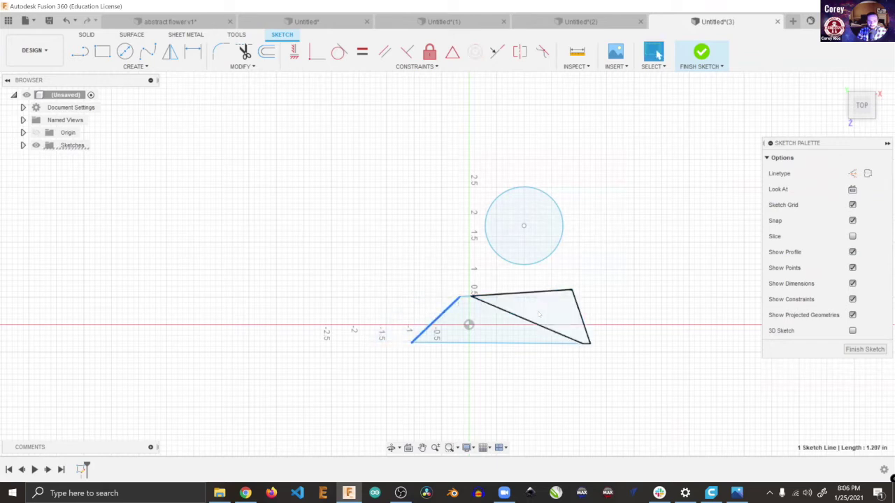
pyautogui.moveTo(540, 323)
pyautogui.mouseDown()
pyautogui.moveTo(652, 206)
pyautogui.moveTo(708, 242)
pyautogui.moveTo(679, 274)
pyautogui.moveTo(546, 259)
pyautogui.moveTo(430, 260)
pyautogui.moveTo(358, 225)
pyautogui.moveTo(427, 233)
pyautogui.moveTo(596, 342)
pyautogui.moveTo(576, 352)
pyautogui.mouseUp()
pyautogui.moveTo(639, 140)
pyautogui.mouseDown()
pyautogui.moveTo(689, 136)
pyautogui.moveTo(545, 157)
pyautogui.moveTo(560, 164)
pyautogui.moveTo(551, 194)
pyautogui.mouseUp()
pyautogui.click(563, 225)
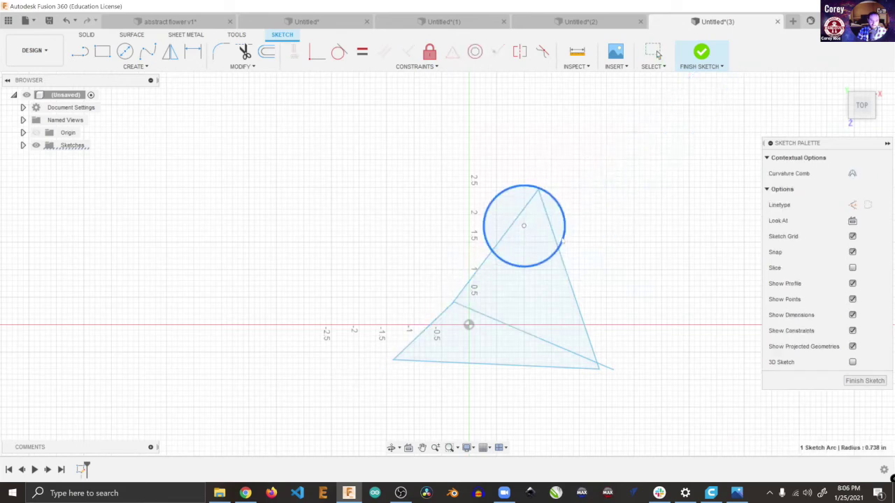
pyautogui.moveTo(523, 226); pyautogui.dragTo(524, 287)
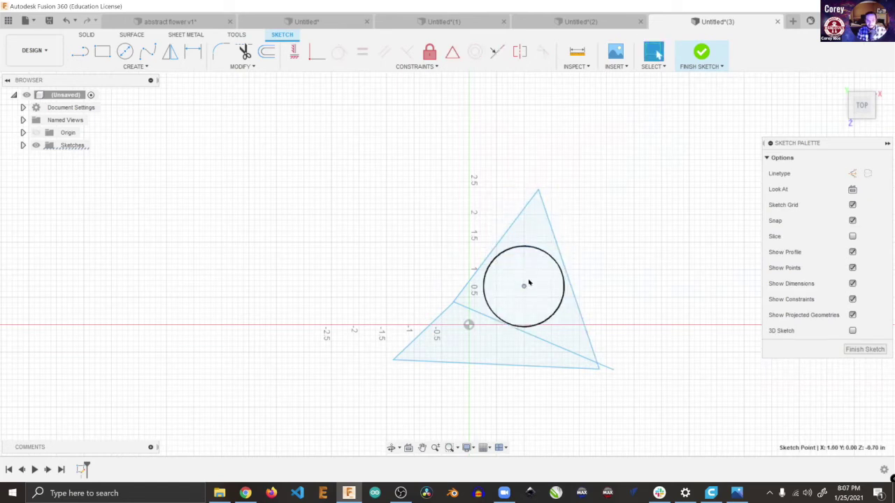
# Step: Reattach the diagonal line to the outline's bottom edge and spread the outline's top, bottom and right edges around the circle
pyautogui.moveTo(598, 367); pyautogui.dragTo(479, 364)
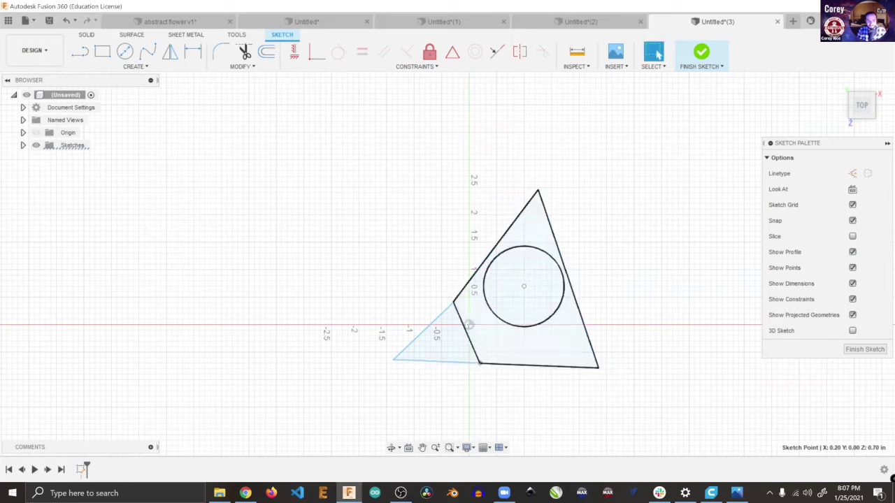
pyautogui.moveTo(464, 324)
pyautogui.mouseDown()
pyautogui.moveTo(481, 305)
pyautogui.moveTo(477, 318)
pyautogui.moveTo(489, 322)
pyautogui.moveTo(465, 334)
pyautogui.moveTo(458, 358)
pyautogui.moveTo(423, 285)
pyautogui.moveTo(467, 265)
pyautogui.moveTo(413, 249)
pyautogui.moveTo(395, 258)
pyautogui.moveTo(428, 258)
pyautogui.moveTo(432, 239)
pyautogui.mouseUp()
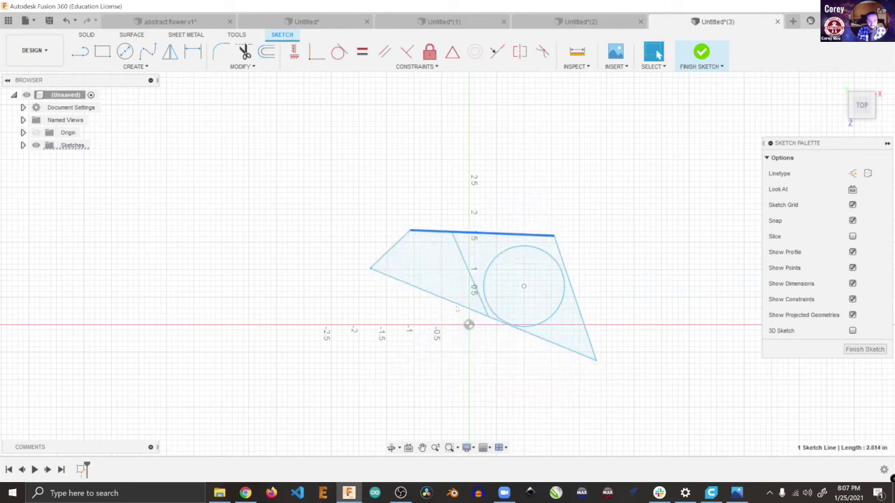
pyautogui.moveTo(446, 300); pyautogui.dragTo(456, 393)
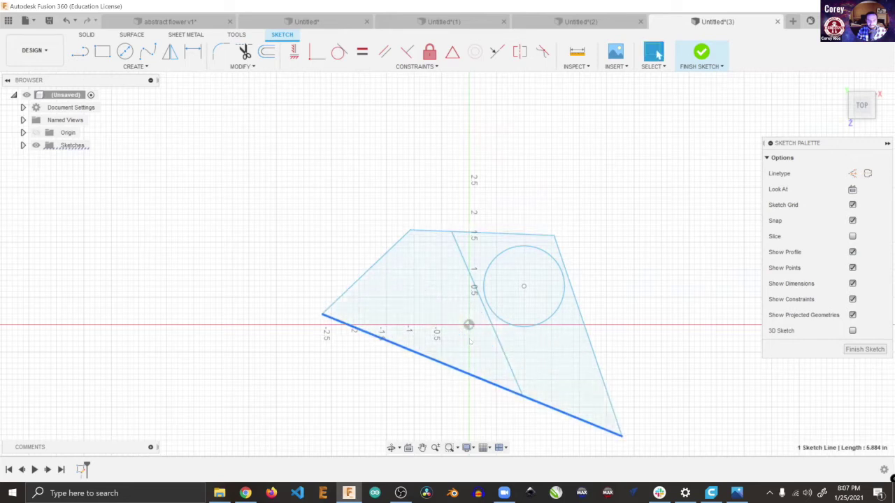
pyautogui.click(574, 297)
pyautogui.moveTo(641, 281); pyautogui.dragTo(644, 283)
# Step: Enlarge the circle to a radius of about 1.53 in and move it up across the outline's top edge
pyautogui.click(489, 307)
pyautogui.moveTo(577, 363); pyautogui.dragTo(455, 334)
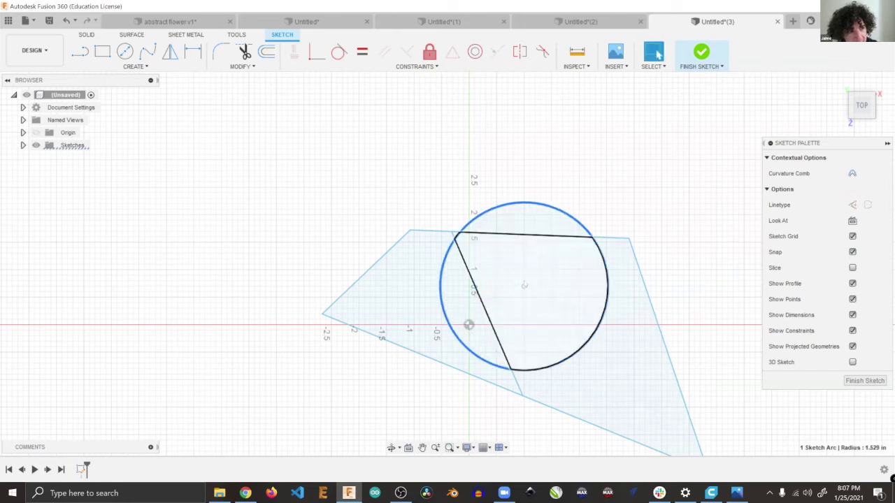
pyautogui.moveTo(524, 287); pyautogui.dragTo(534, 176)
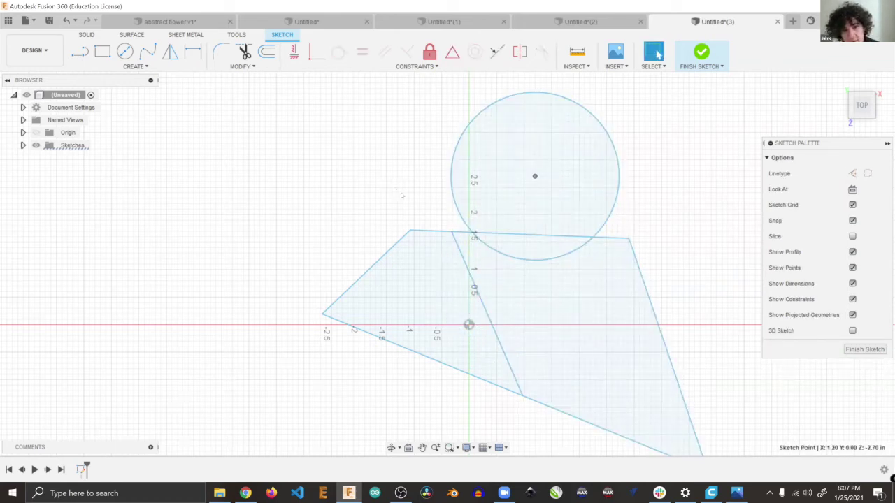
# Step: Lower the outline's top edge until it sits clear below the circle
pyautogui.scroll(3, 396, 186)
pyautogui.scroll(-2, 575, 244)
pyautogui.scroll(-2, 670, 218)
pyautogui.moveTo(618, 190); pyautogui.dragTo(545, 161, button='middle')
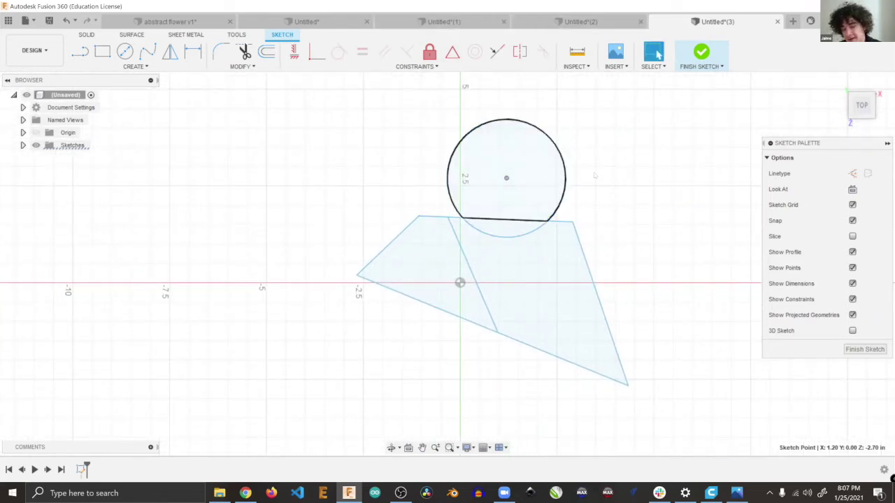
pyautogui.click(528, 220)
pyautogui.moveTo(528, 219)
pyautogui.mouseDown()
pyautogui.moveTo(518, 160)
pyautogui.moveTo(516, 245)
pyautogui.mouseUp()
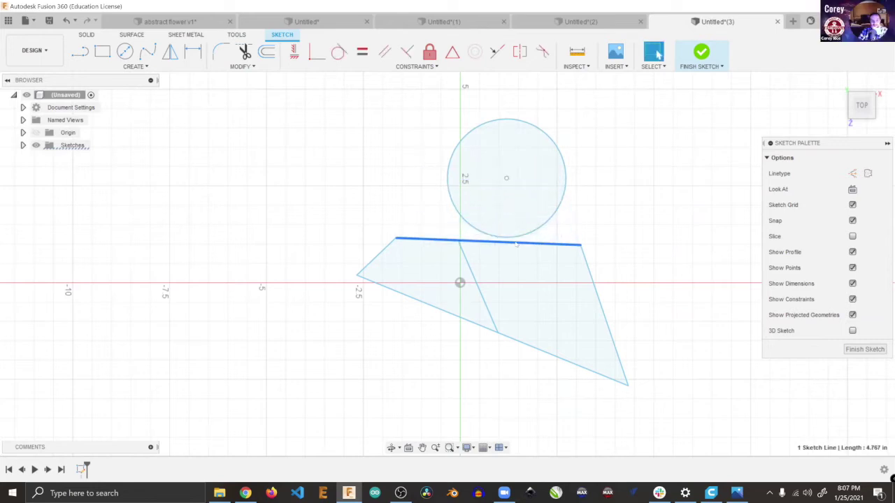
# Step: Move the circle down onto the outline and shrink it so it straddles the top edge beside the dividing line
pyautogui.click(506, 178)
pyautogui.moveTo(506, 178)
pyautogui.mouseDown()
pyautogui.moveTo(536, 224)
pyautogui.moveTo(553, 277)
pyautogui.moveTo(543, 270)
pyautogui.mouseUp()
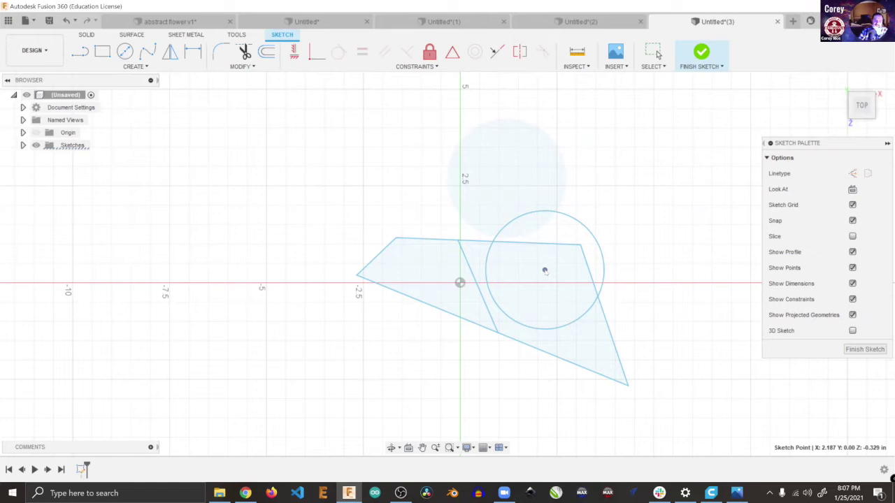
pyautogui.moveTo(605, 259); pyautogui.dragTo(509, 250)
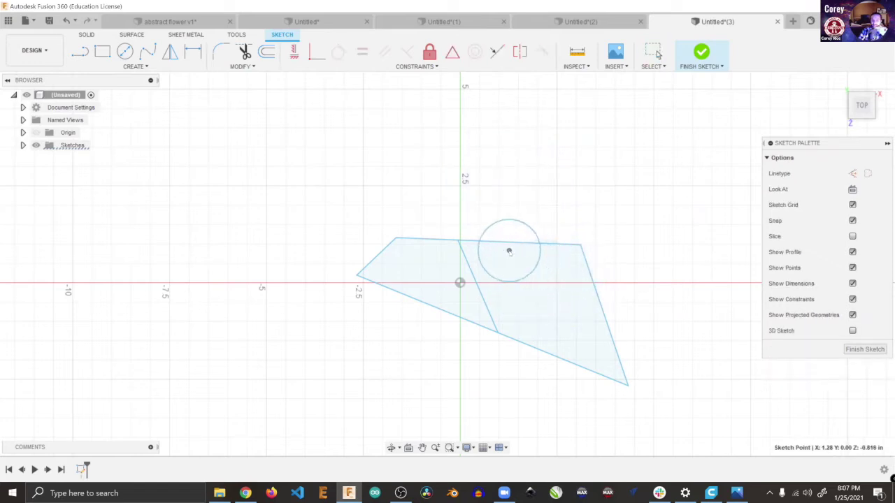
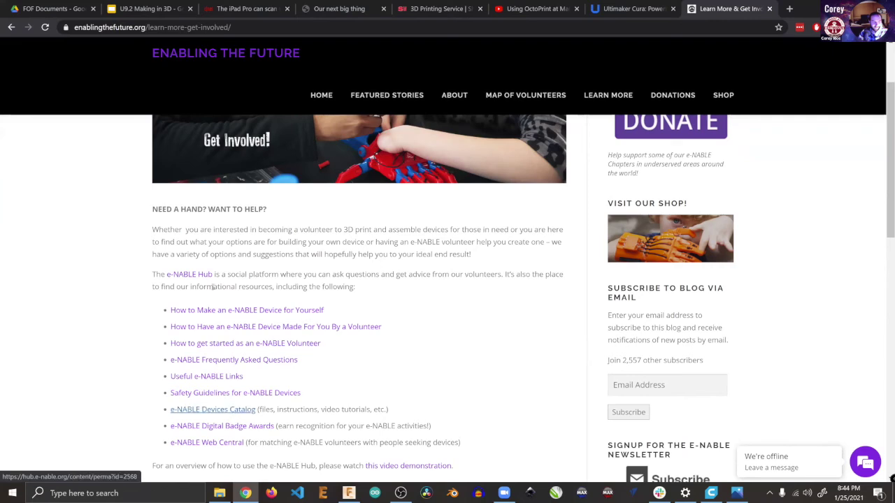
# Step: Open the About page of the Enabling The Future website
pyautogui.moveTo(454, 95)
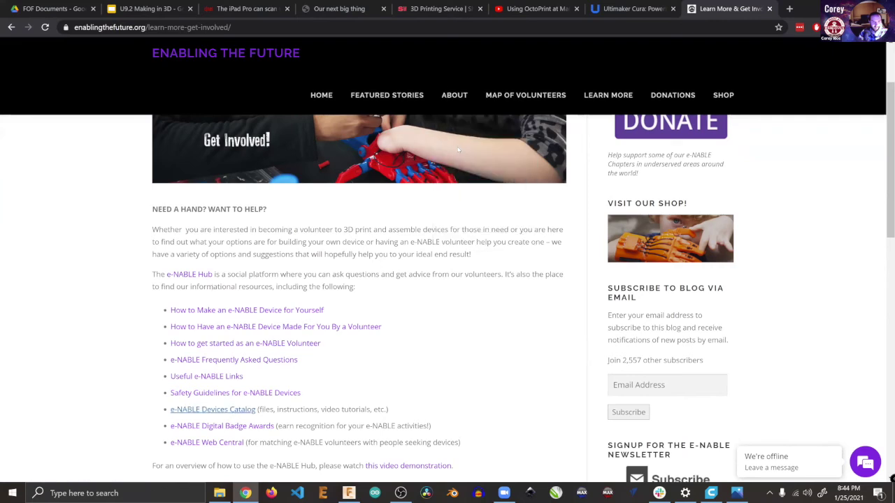
pyautogui.scroll(2, 440, 180)
pyautogui.click(458, 98)
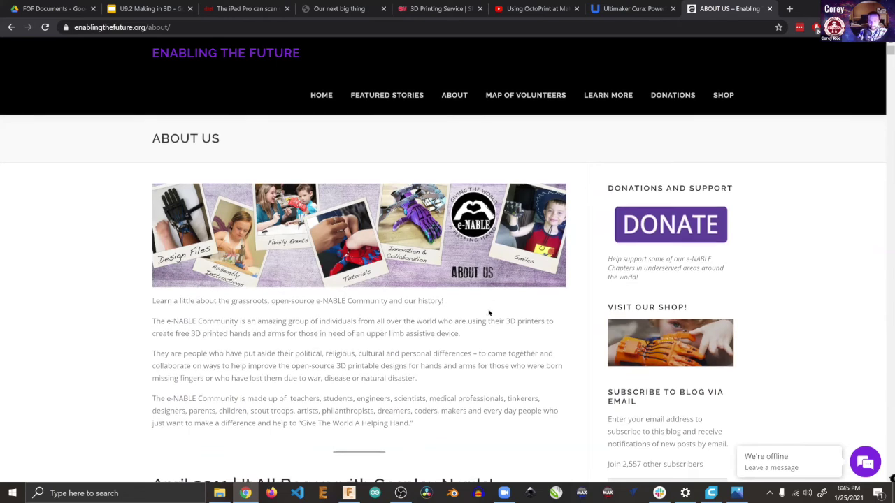
# Step: Examine the e-NABLE history on the About page, from the 2011 origins to the 2012 prosthetic hand collaboration
pyautogui.scroll(-5, 486, 313)
pyautogui.scroll(-3, 487, 250)
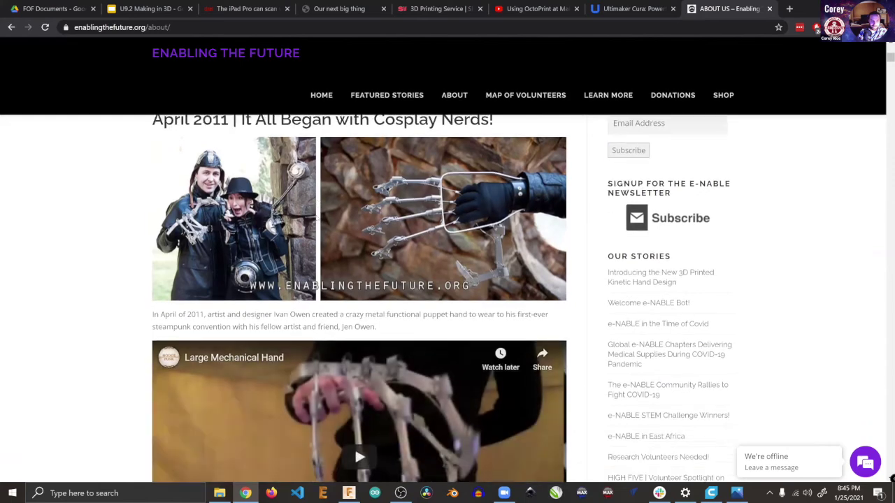
pyautogui.scroll(1, 370, 225)
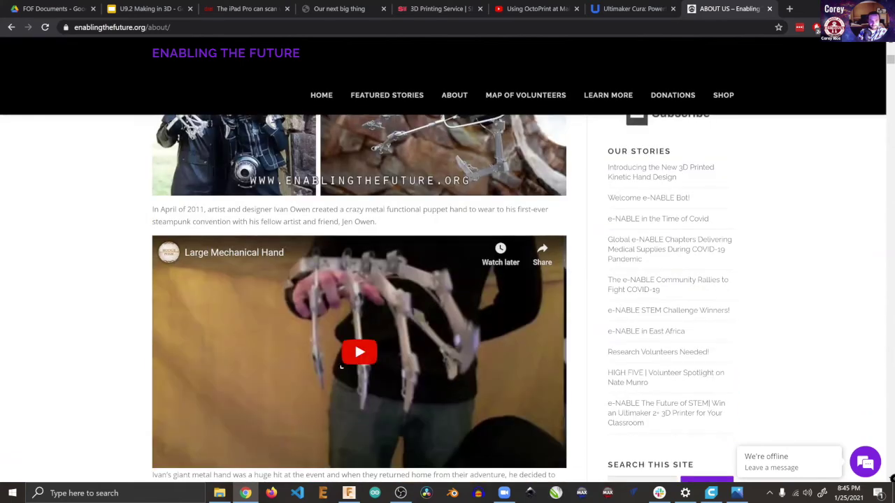
pyautogui.scroll(-5, 357, 322)
pyautogui.scroll(-2, 496, 255)
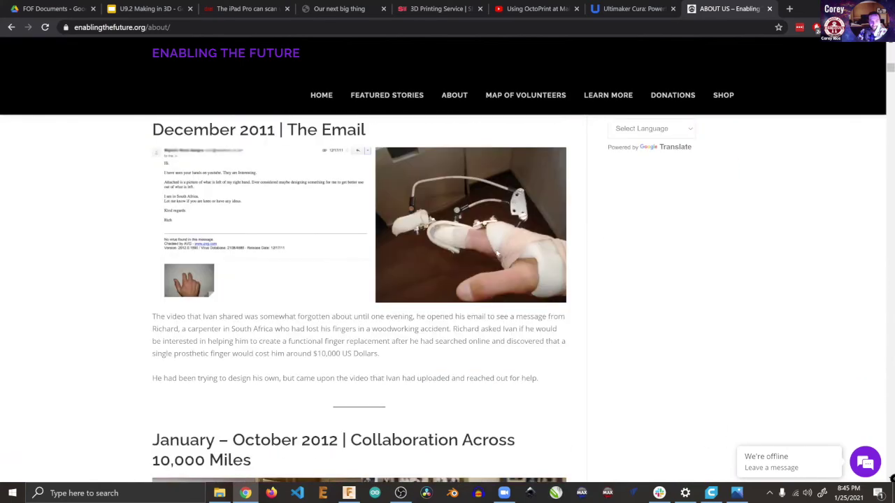
pyautogui.scroll(-6, 493, 242)
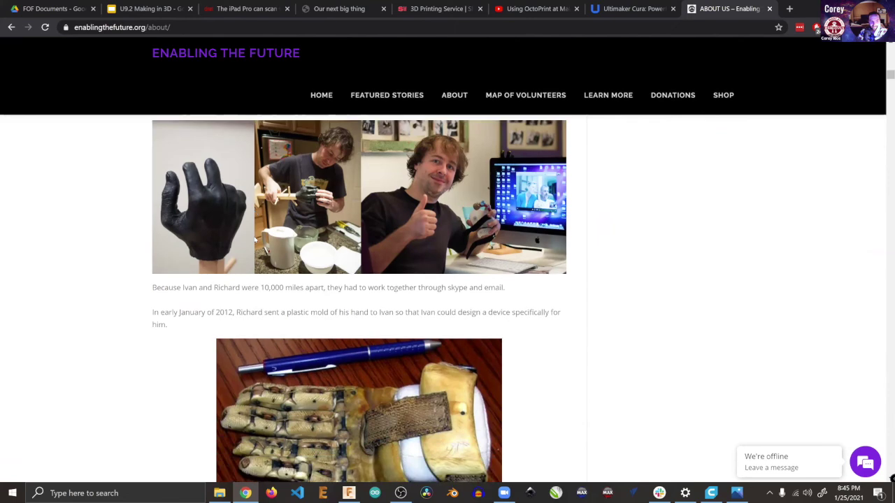
pyautogui.scroll(-1, 285, 234)
pyautogui.scroll(1, 315, 266)
pyautogui.scroll(-6, 361, 314)
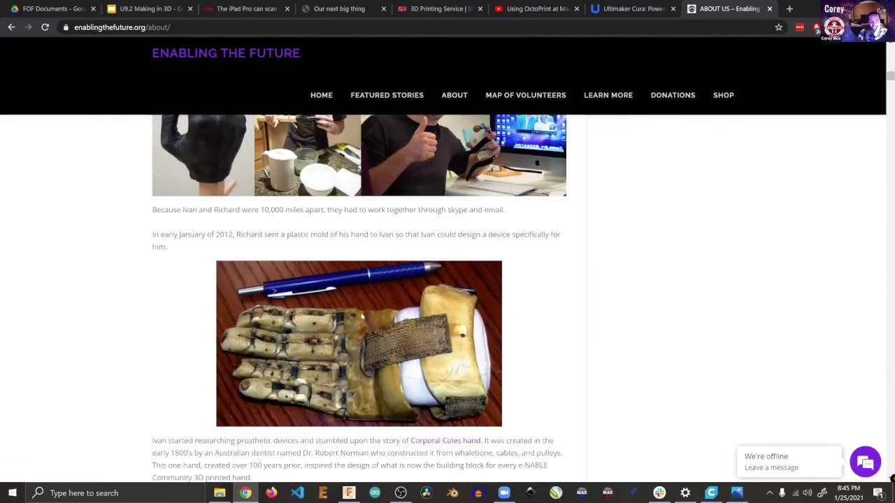
pyautogui.scroll(12, 360, 314)
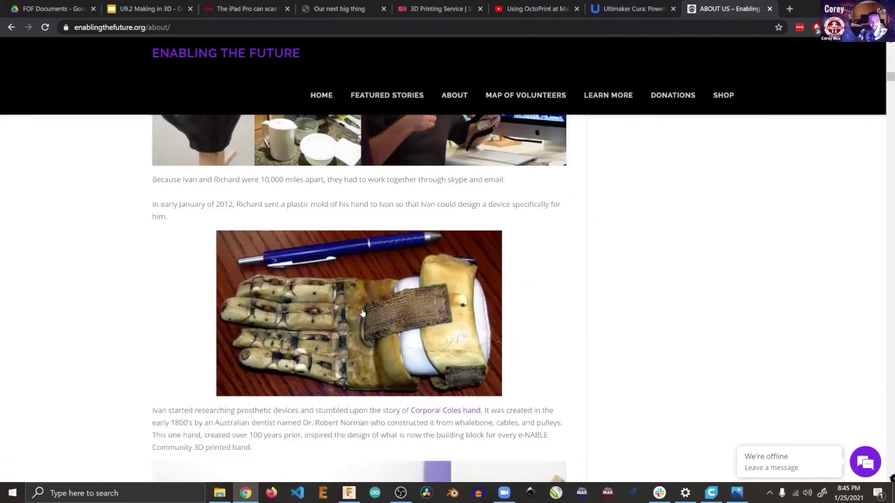
pyautogui.scroll(12, 365, 307)
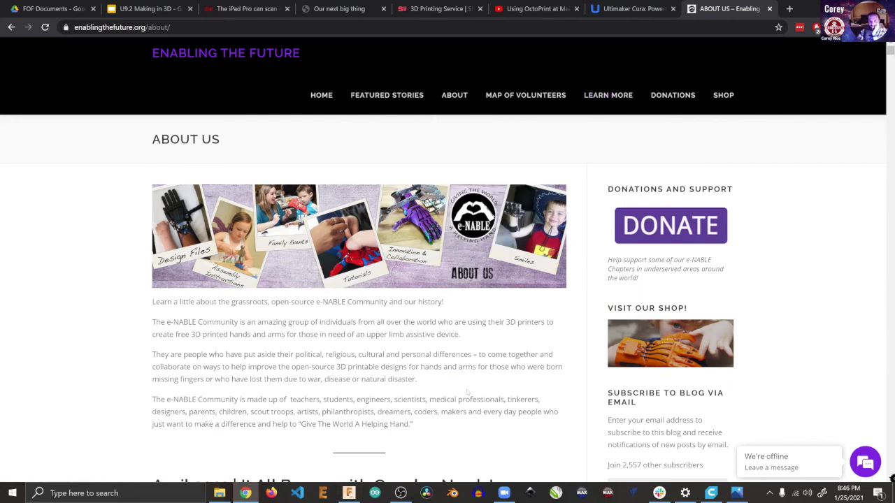
# Step: Switch to Fusion 360 and start a new sketch on the top face of the tapered oval body
pyautogui.click(348, 493)
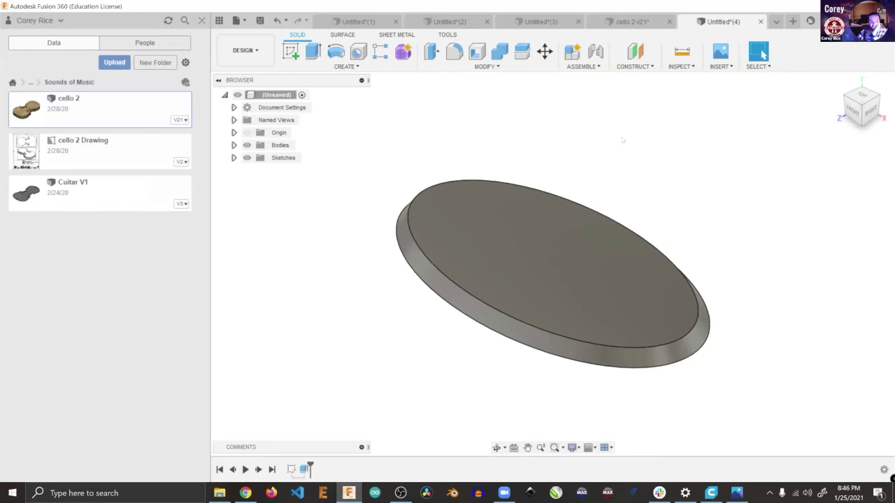
pyautogui.moveTo(629, 147); pyautogui.dragTo(575, 156, button='middle')
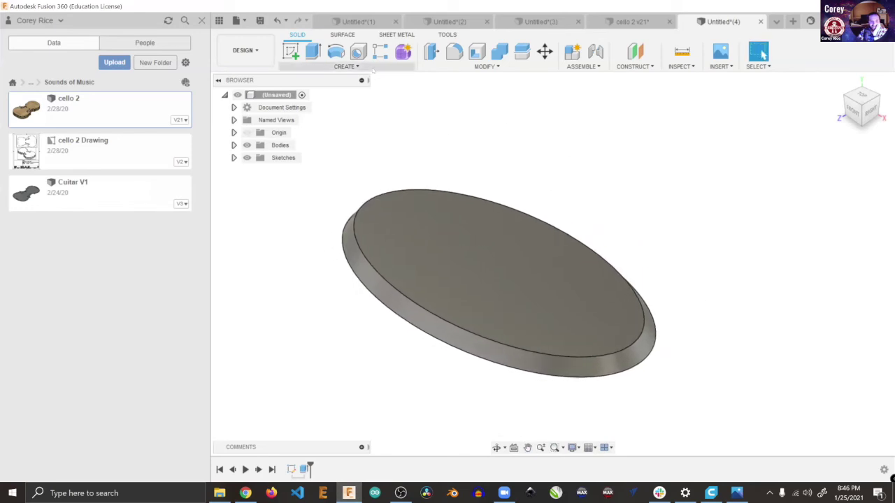
pyautogui.click(345, 67)
pyautogui.click(290, 51)
pyautogui.click(496, 269)
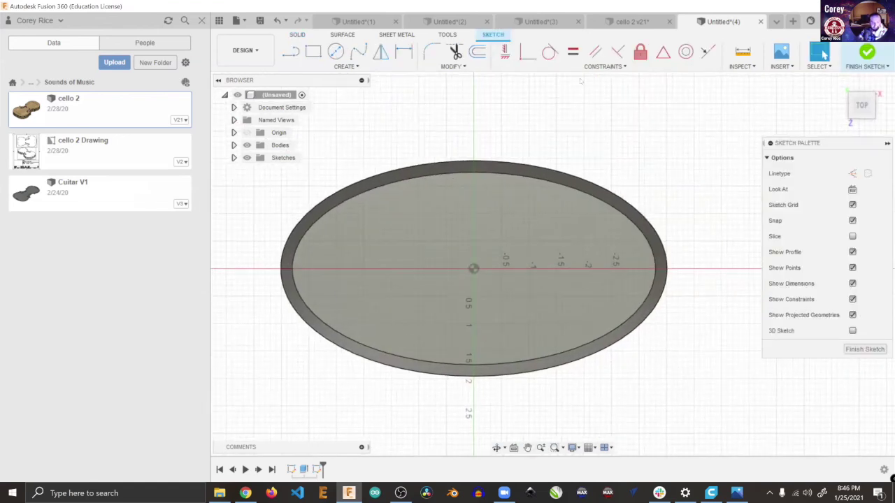
pyautogui.hotkey('alt', 'Tab')
pyautogui.hotkey('alt', 'Tab')
pyautogui.hotkey('alt', 'Tab')
pyautogui.hotkey('alt', 'Tab')
pyautogui.hotkey('alt', 'Tab')
pyautogui.hotkey('alt', 'Tab')
pyautogui.hotkey('alt', 'Tab')
pyautogui.hotkey('alt', 'Tab')
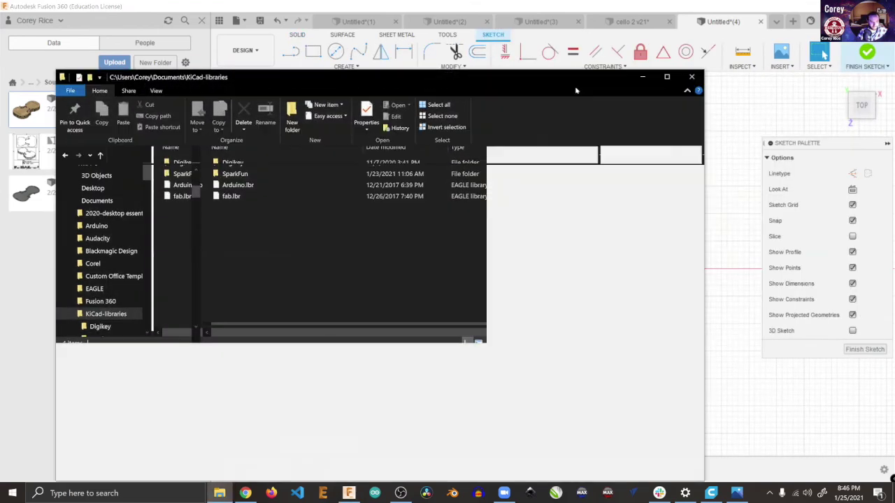
pyautogui.hotkey('alt', 'Tab')
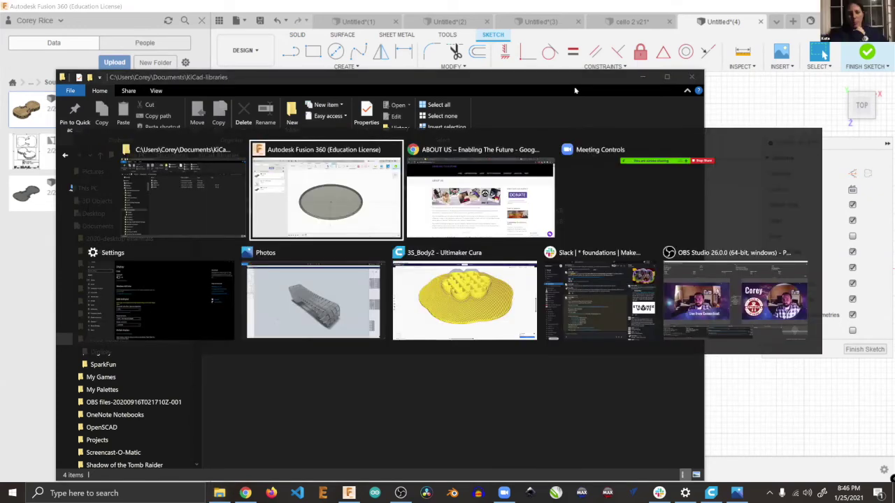
# Step: Place a rectangular sketch text frame across the middle of the oval's top face
pyautogui.moveTo(372, 159); pyautogui.dragTo(430, 140, button='middle')
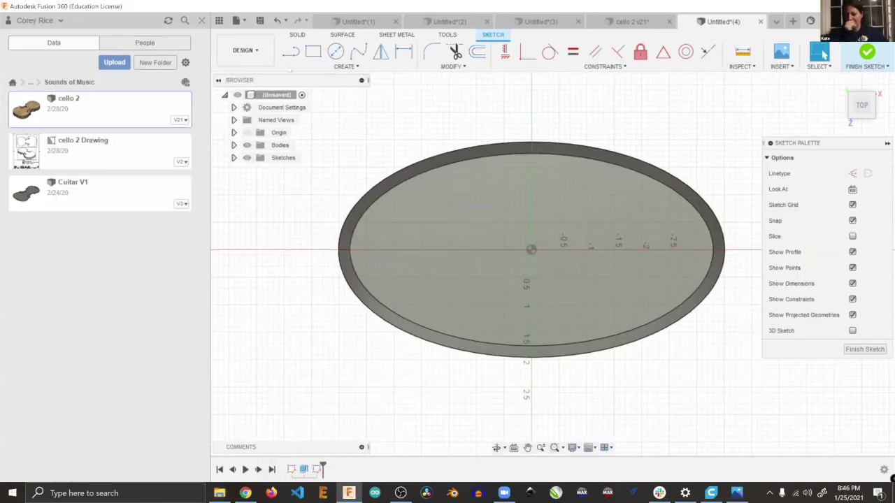
pyautogui.click(367, 67)
pyautogui.click(367, 66)
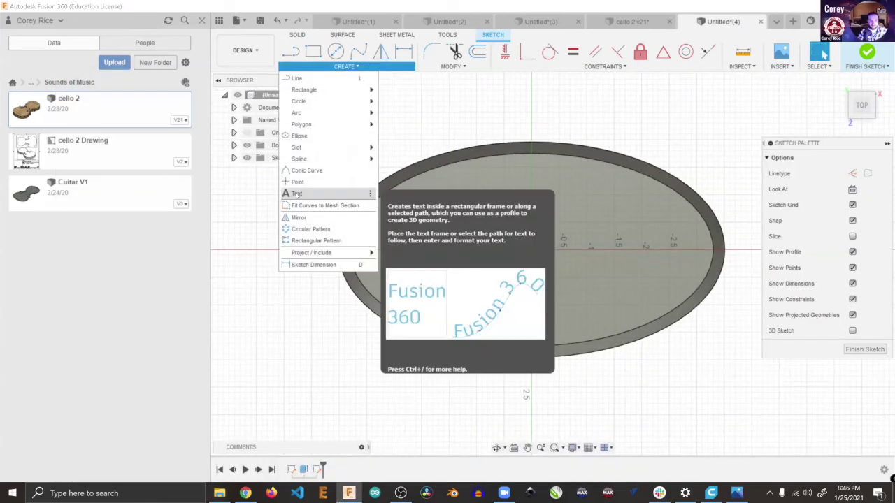
pyautogui.click(328, 194)
pyautogui.click(399, 217)
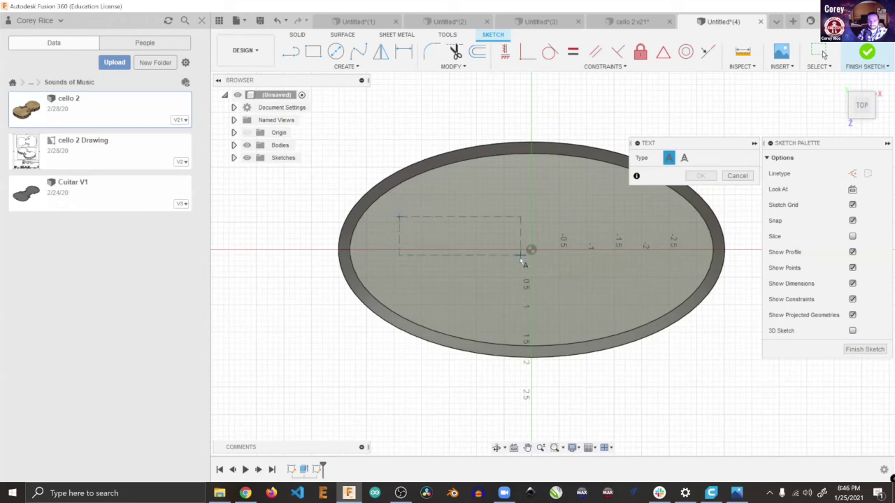
pyautogui.click(676, 294)
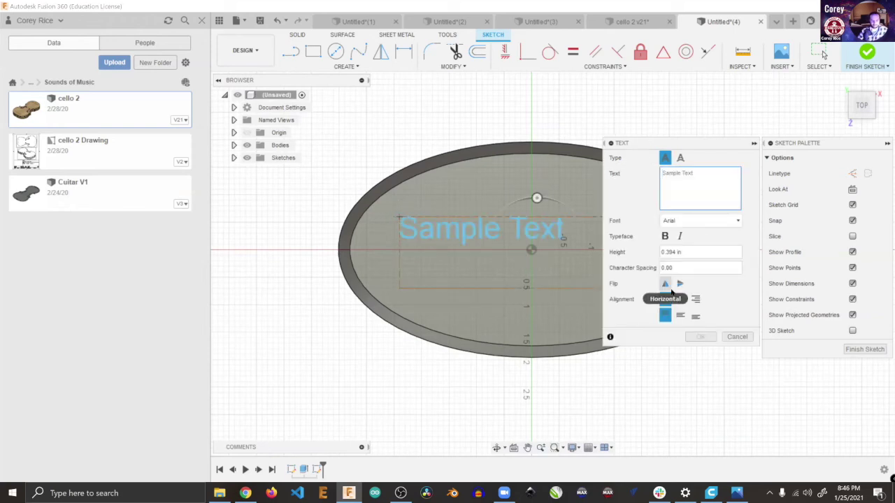
# Step: Enter "Foundations of Fabrication!" as the sketch text
pyautogui.write('F')
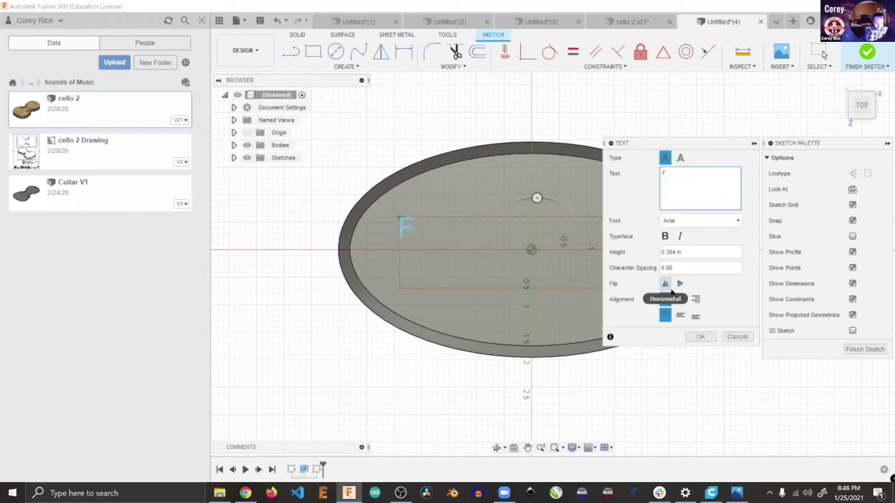
pyautogui.write('oundations')
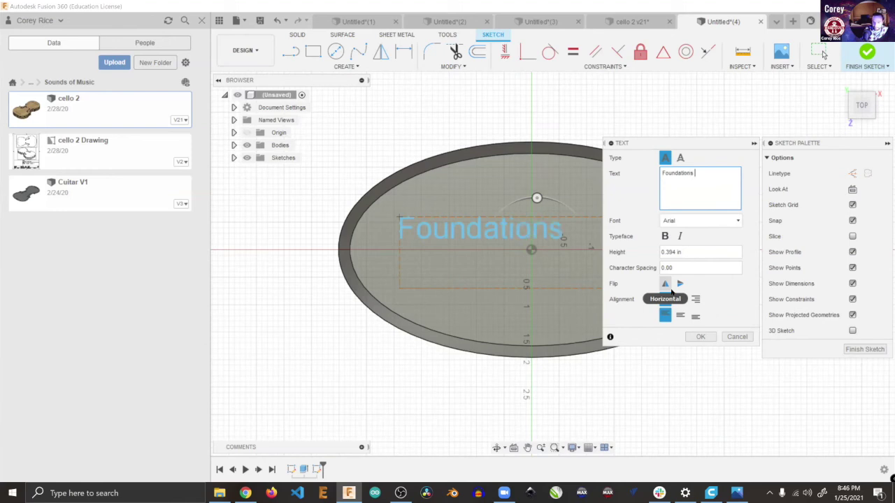
pyautogui.write(' of Fabrications')
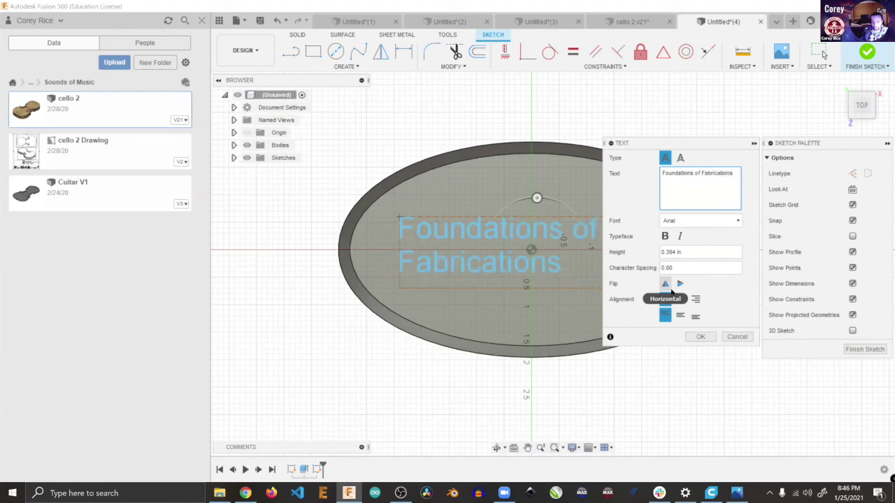
pyautogui.press('BackSpace')
pyautogui.write('!')
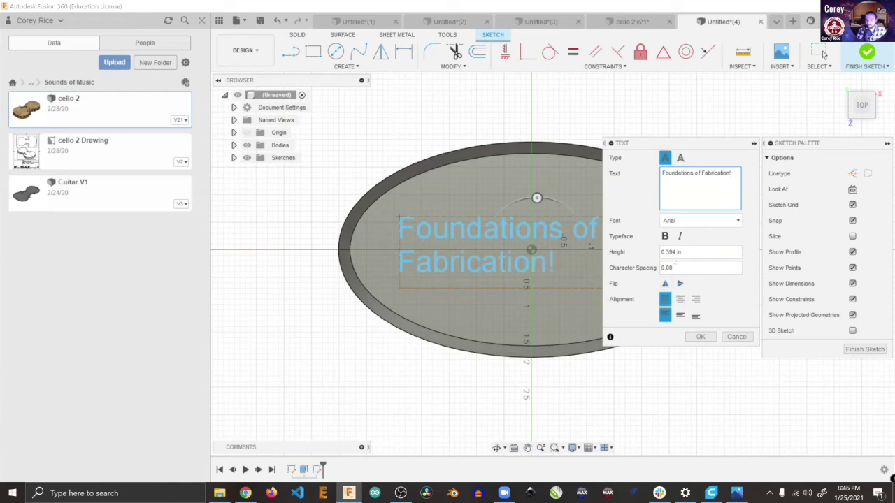
# Step: Center the text horizontally and vertically in its frame and flip it horizontally
pyautogui.click(680, 299)
pyautogui.click(680, 315)
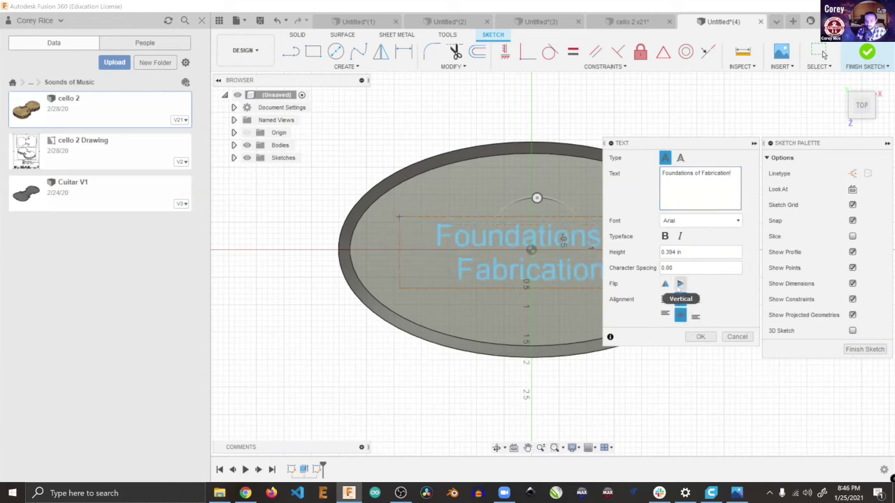
pyautogui.click(679, 284)
pyautogui.click(680, 284)
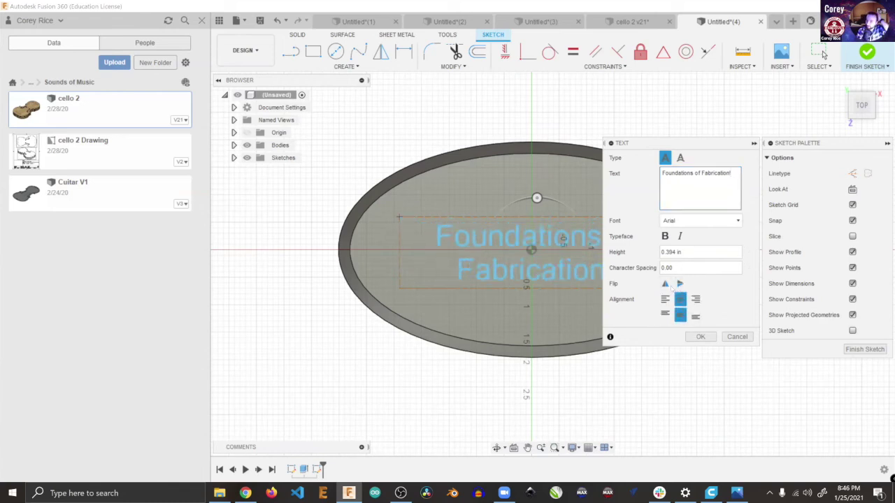
pyautogui.click(665, 284)
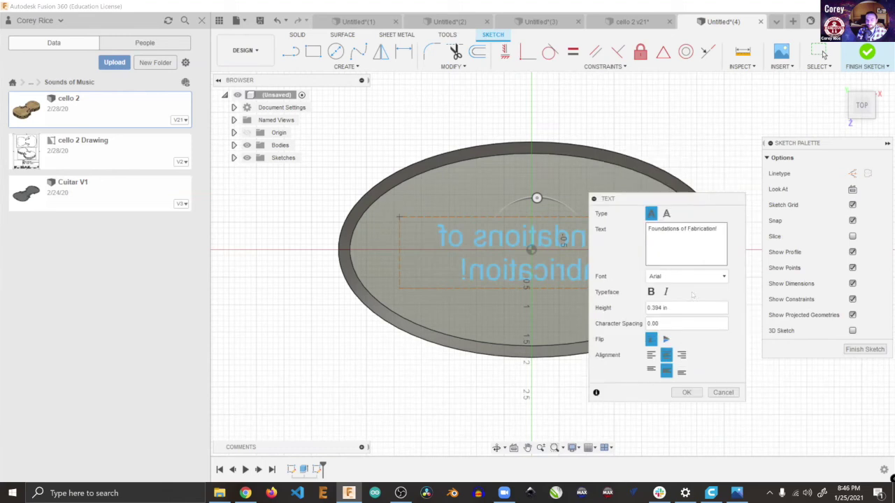
# Step: Set the sketch text's font to Cambria
pyautogui.moveTo(672, 272)
pyautogui.mouseDown()
pyautogui.moveTo(710, 119)
pyautogui.moveTo(729, 119)
pyautogui.moveTo(740, 153)
pyautogui.mouseUp()
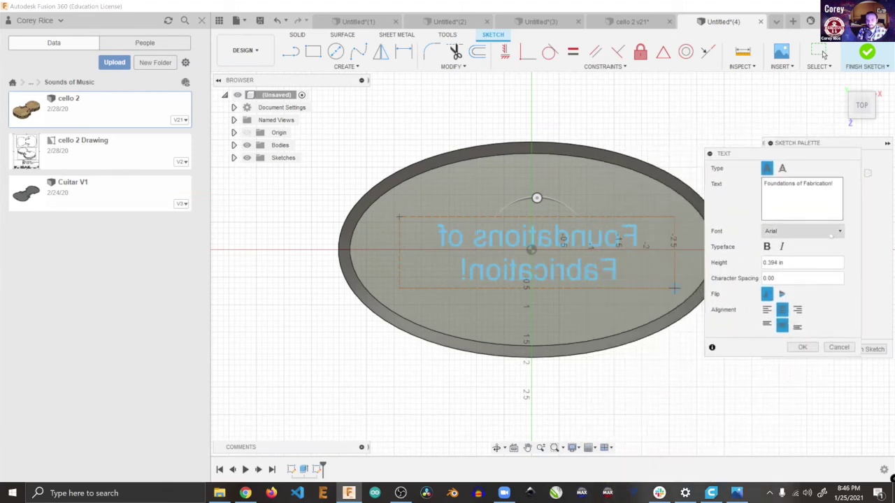
pyautogui.click(792, 234)
pyautogui.scroll(-2, 787, 280)
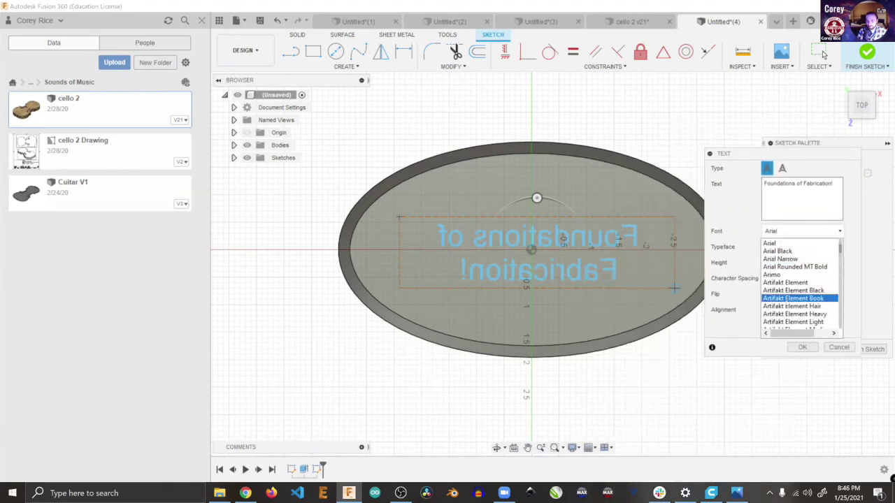
pyautogui.click(783, 300)
pyautogui.click(800, 231)
pyautogui.scroll(-3, 796, 291)
pyautogui.scroll(-3, 796, 291)
pyautogui.click(796, 287)
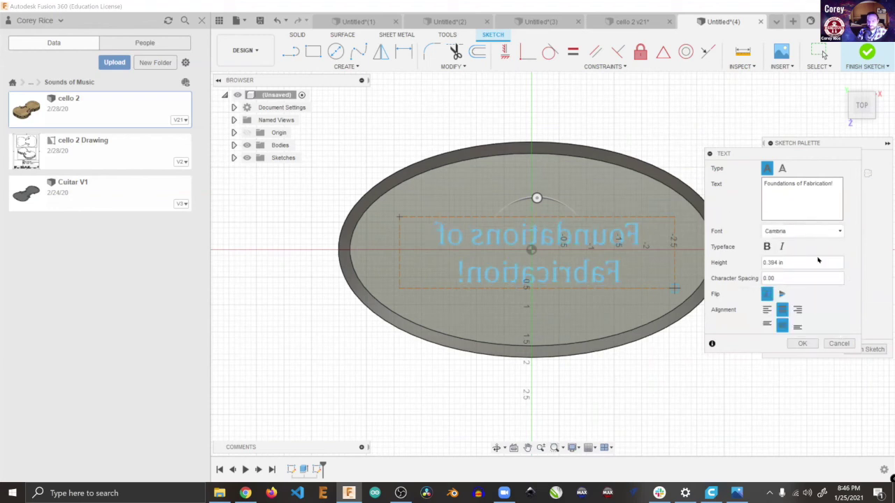
# Step: Increase the sketch text's height so the lettering fills its frame, and finish the sketch
pyautogui.moveTo(778, 263); pyautogui.dragTo(763, 263)
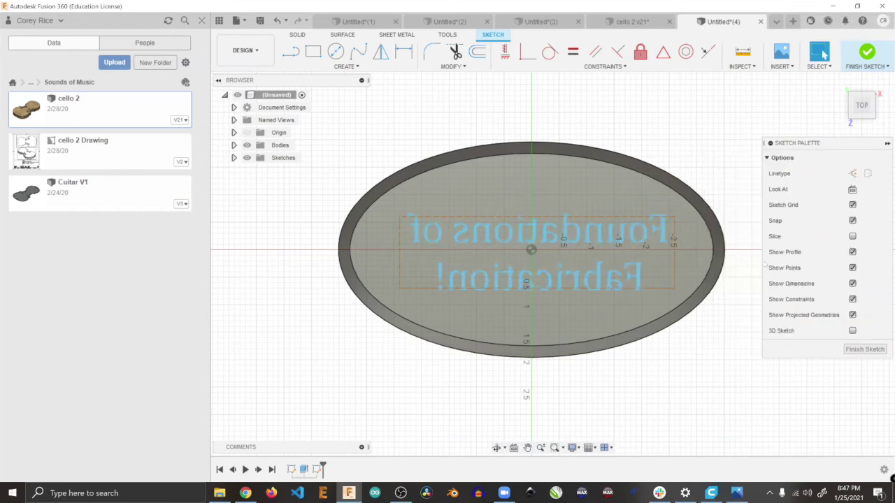
pyautogui.click(864, 349)
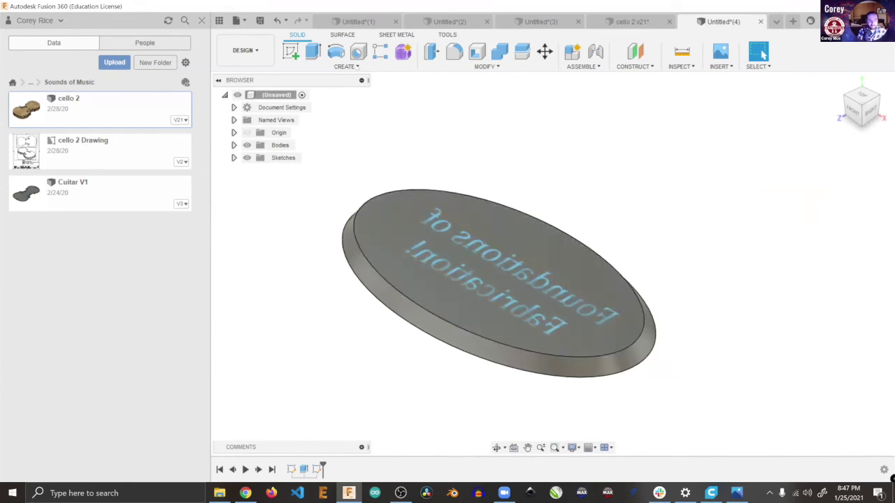
# Step: Set up an Emboss with the sketched text as profile and the oval's top face as target, keeping the body displayed
pyautogui.click(357, 67)
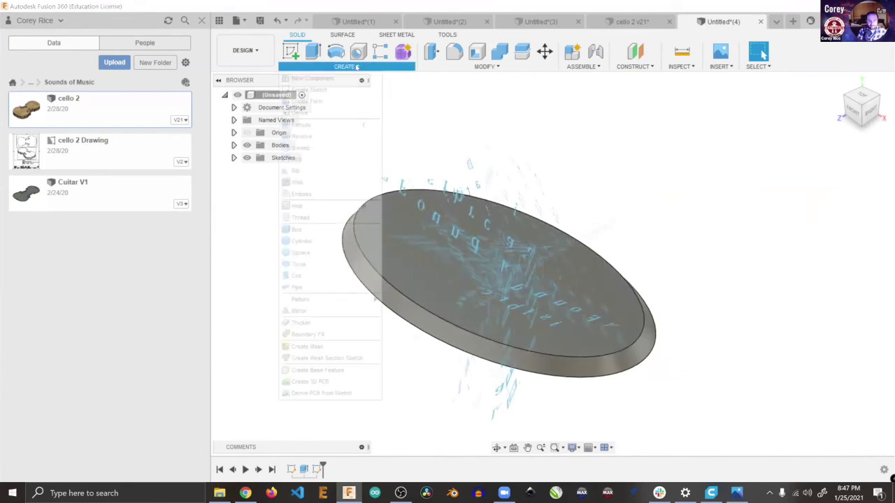
pyautogui.click(301, 194)
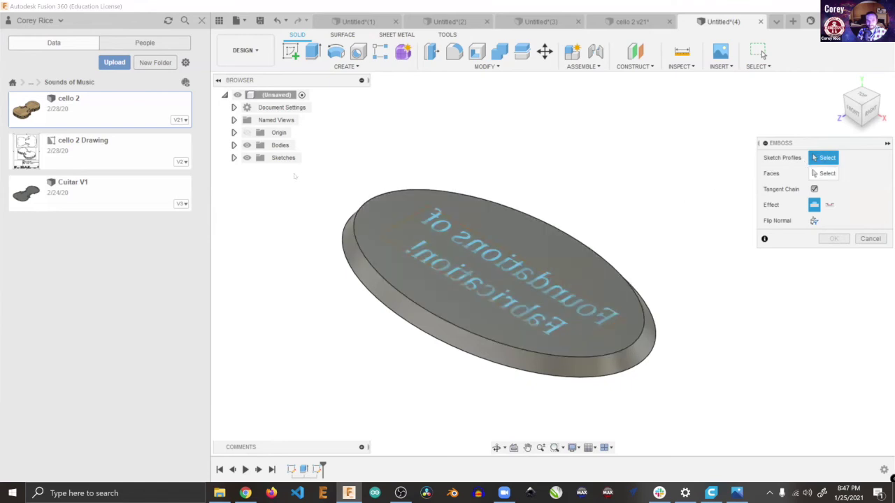
pyautogui.click(233, 158)
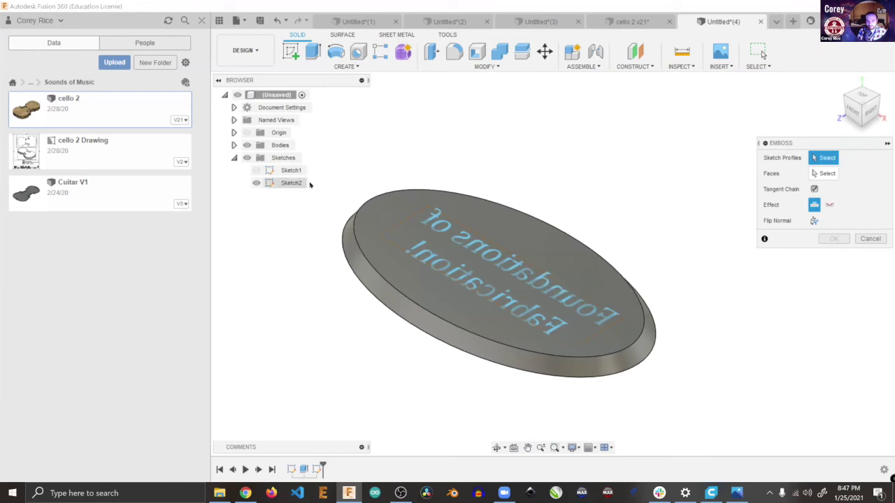
pyautogui.click(825, 173)
pyautogui.click(579, 273)
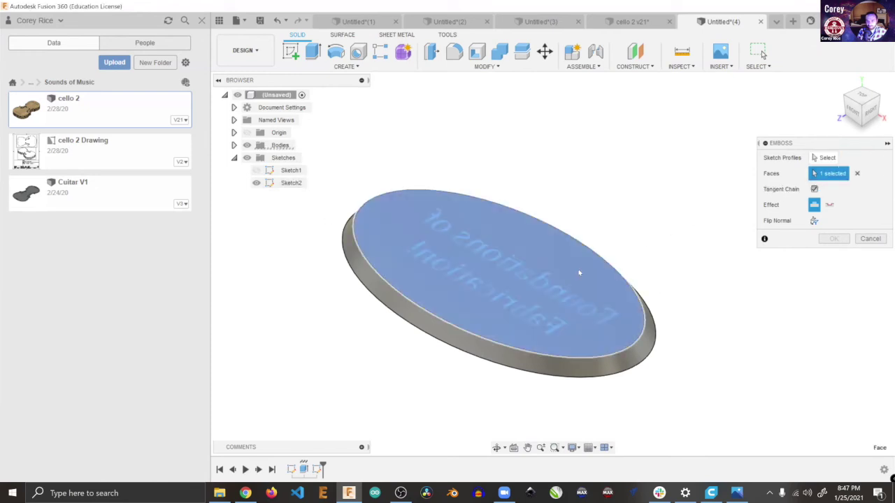
pyautogui.moveTo(417, 153)
pyautogui.mouseDown()
pyautogui.moveTo(583, 347)
pyautogui.moveTo(635, 371)
pyautogui.mouseUp()
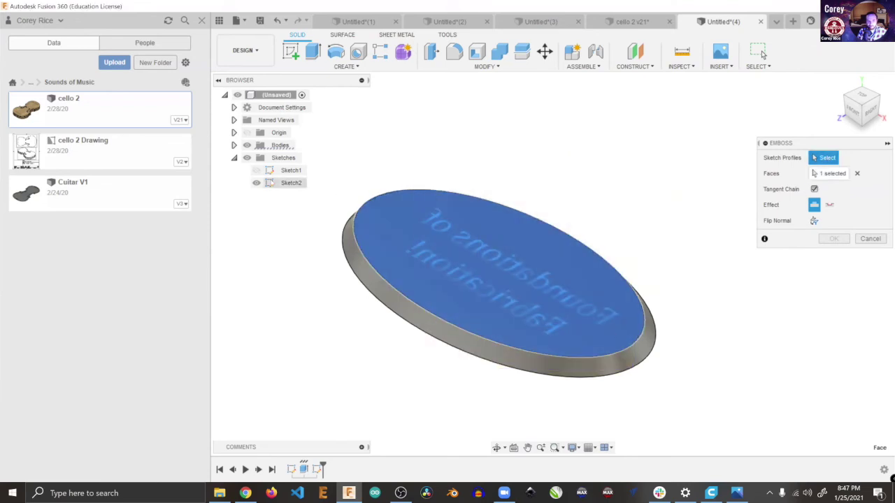
pyautogui.click(861, 98)
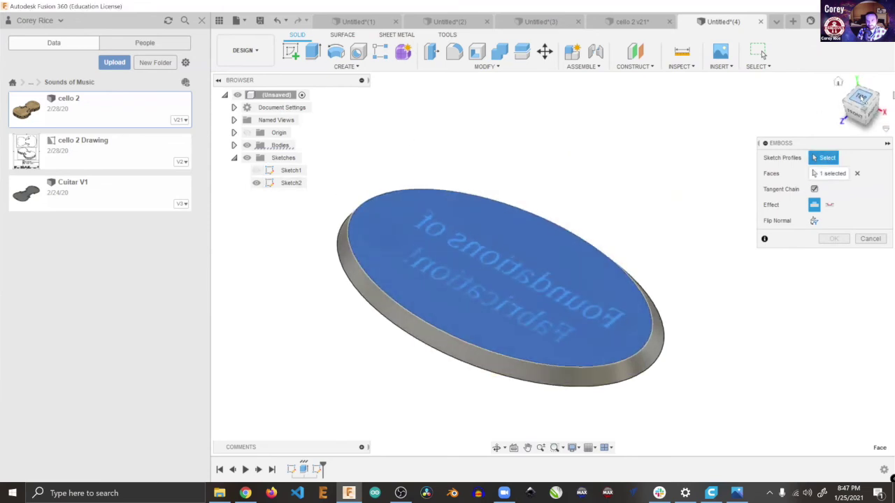
pyautogui.moveTo(376, 172); pyautogui.dragTo(658, 341)
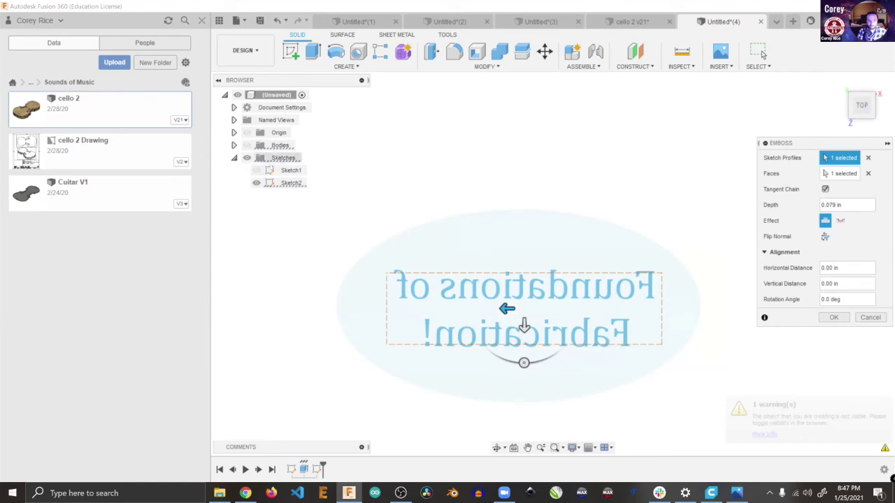
pyautogui.click(247, 145)
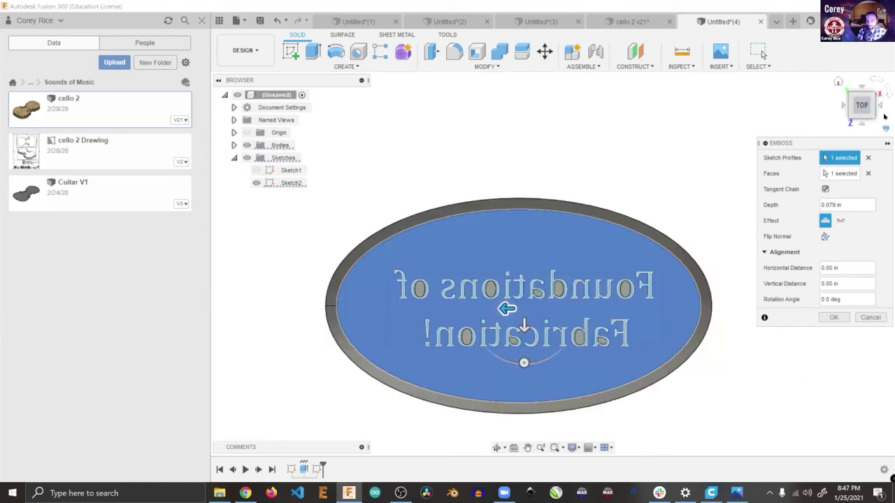
# Step: Try raising the embossed lettering above the oval's top face with a depth of 0.70 in
pyautogui.moveTo(875, 118); pyautogui.dragTo(843, 70)
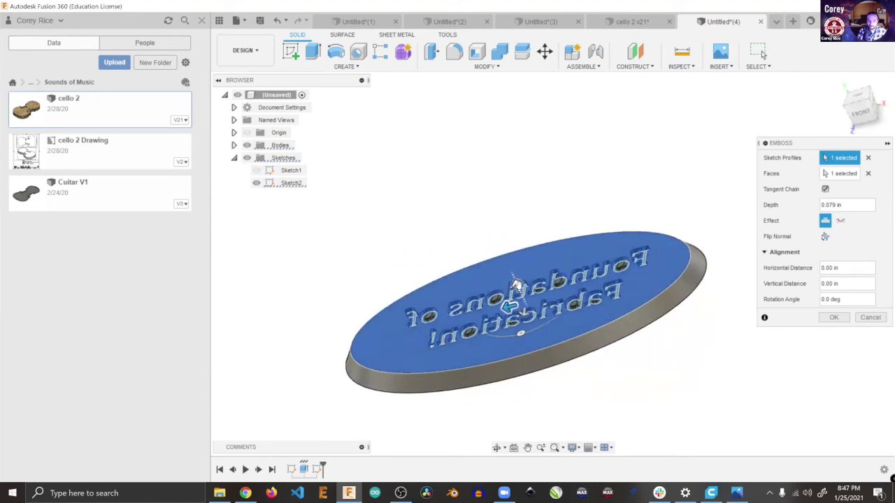
pyautogui.moveTo(516, 284); pyautogui.dragTo(505, 258)
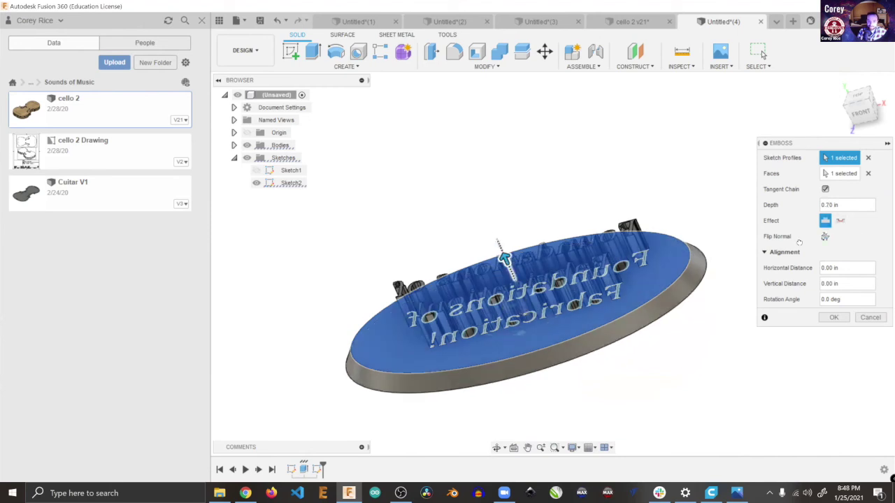
pyautogui.moveTo(505, 259); pyautogui.dragTo(513, 275)
# Step: Deboss the lettering into the oval's top face with a depth of -0.10 in
pyautogui.click(841, 220)
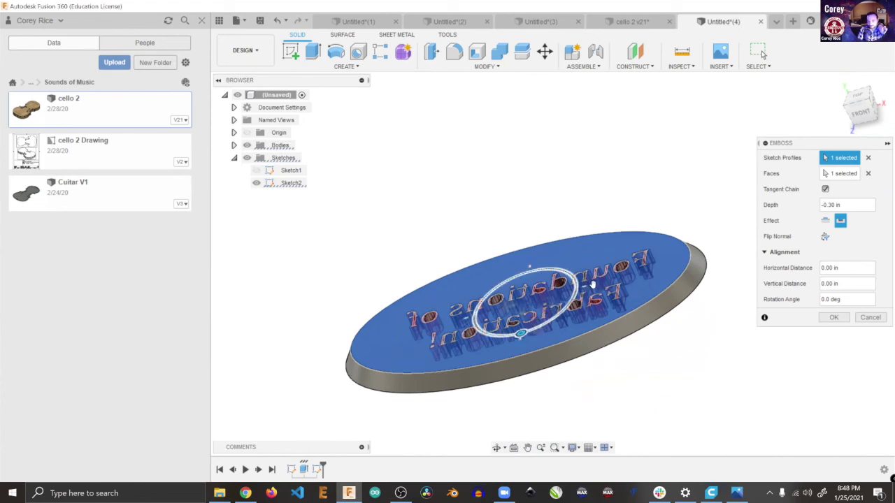
pyautogui.scroll(2, 691, 225)
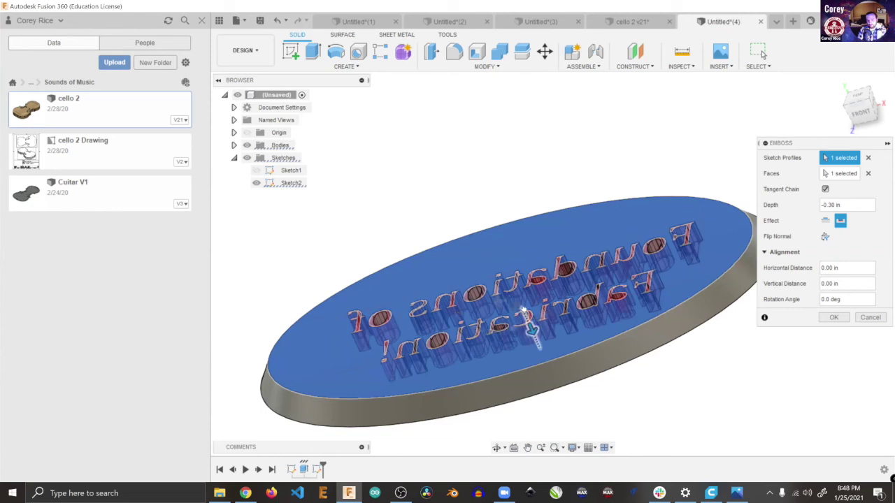
pyautogui.moveTo(522, 310)
pyautogui.mouseDown()
pyautogui.moveTo(523, 303)
pyautogui.moveTo(529, 317)
pyautogui.mouseUp()
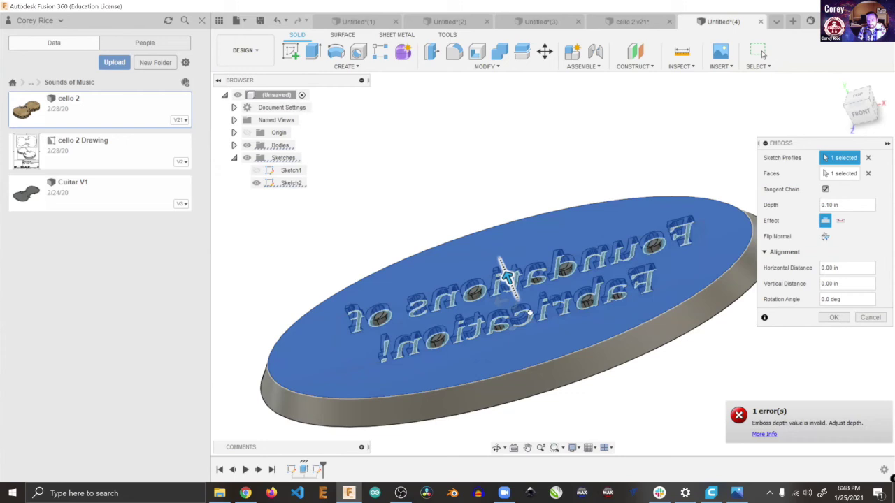
pyautogui.moveTo(508, 278); pyautogui.dragTo(521, 315)
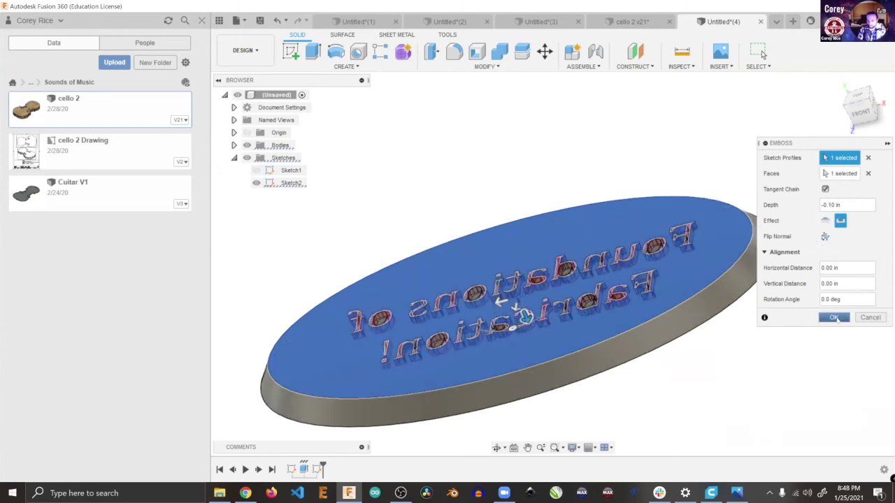
pyautogui.click(834, 318)
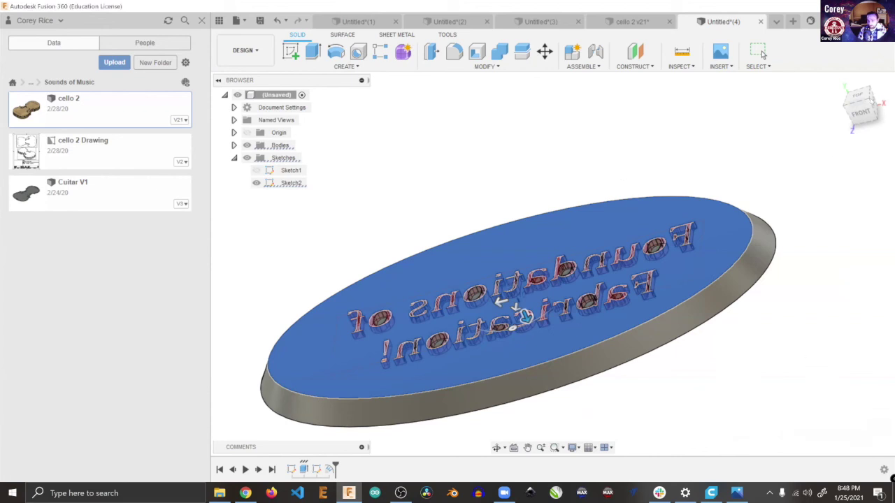
pyautogui.keyDown('shift'); pyautogui.moveTo(874, 99); pyautogui.dragTo(5, 100, button='middle'); pyautogui.keyUp('shift')
pyautogui.moveTo(552, 263)
pyautogui.keyDown('shift'); pyautogui.mouseDown(button='middle')
pyautogui.moveTo(616, 157)
pyautogui.moveTo(645, 128)
pyautogui.mouseUp(button='middle'); pyautogui.keyUp('shift')
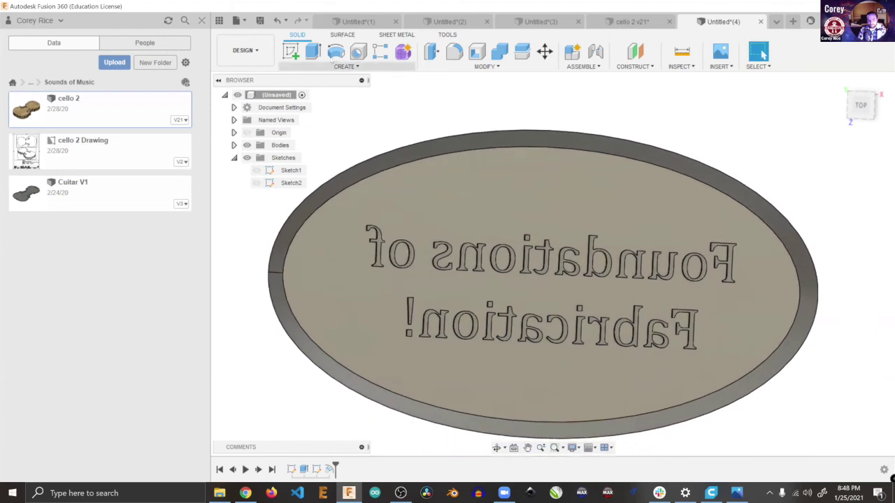
pyautogui.click(346, 66)
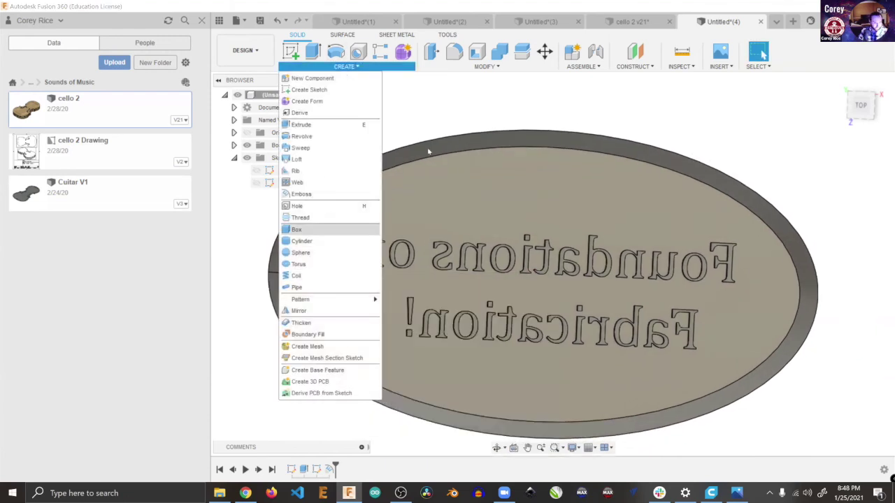
pyautogui.click(720, 67)
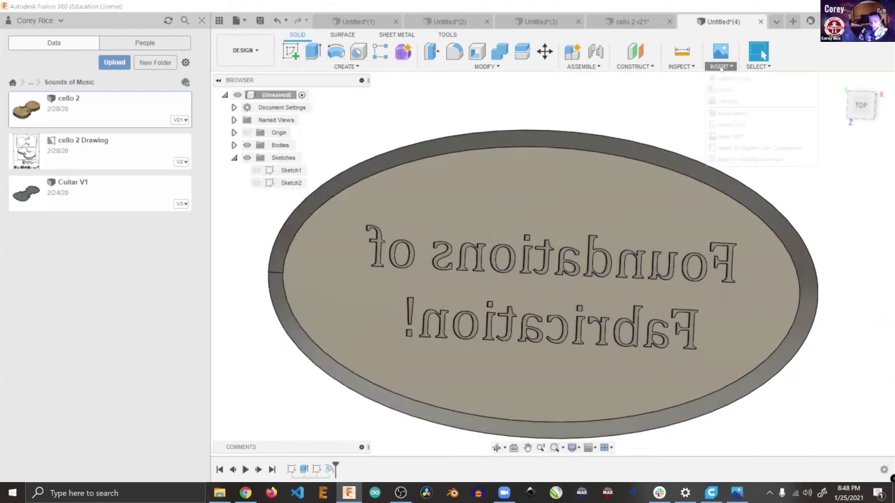
pyautogui.click(720, 67)
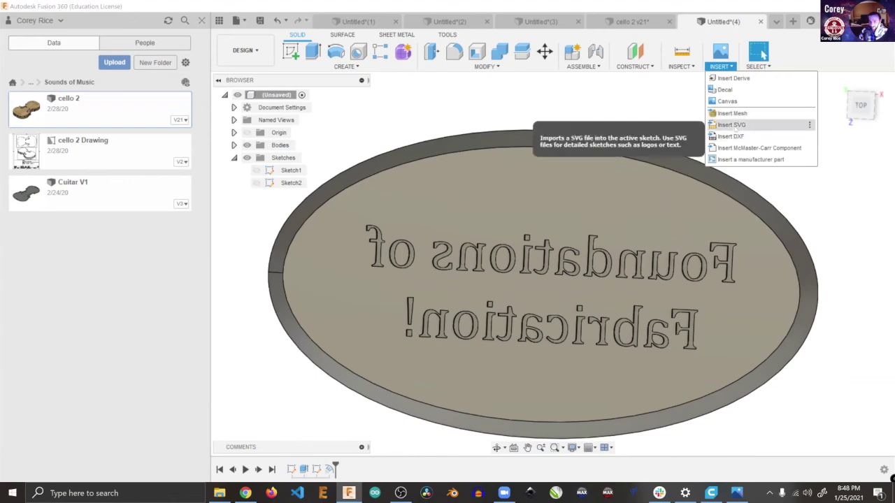
pyautogui.click(346, 67)
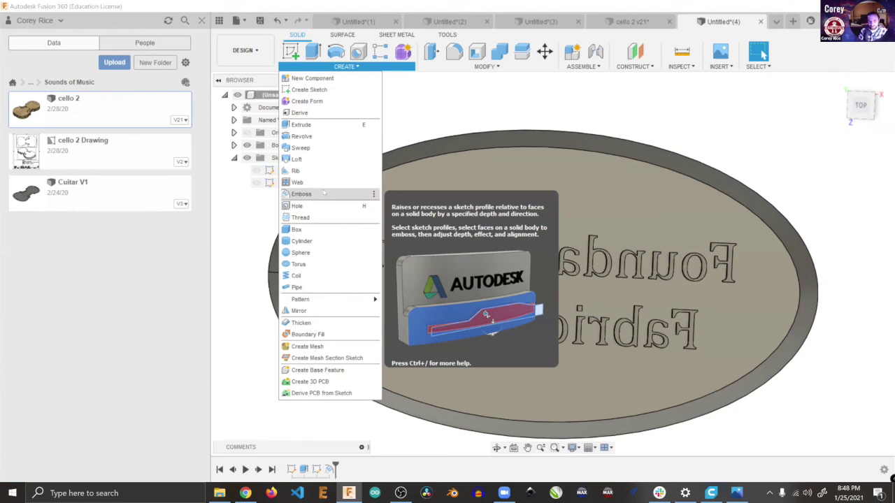
pyautogui.click(462, 106)
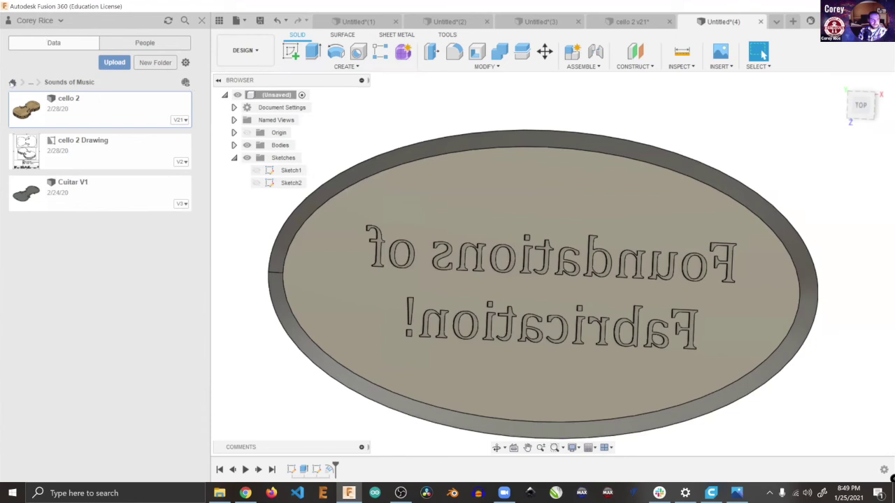
# Step: Open the curved bench design from the Foundations of Fabrication project
pyautogui.click(12, 83)
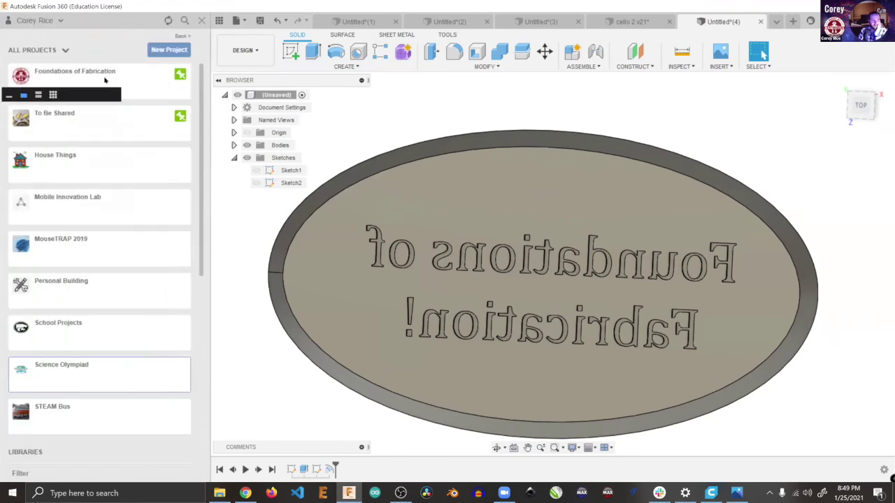
pyautogui.click(105, 79)
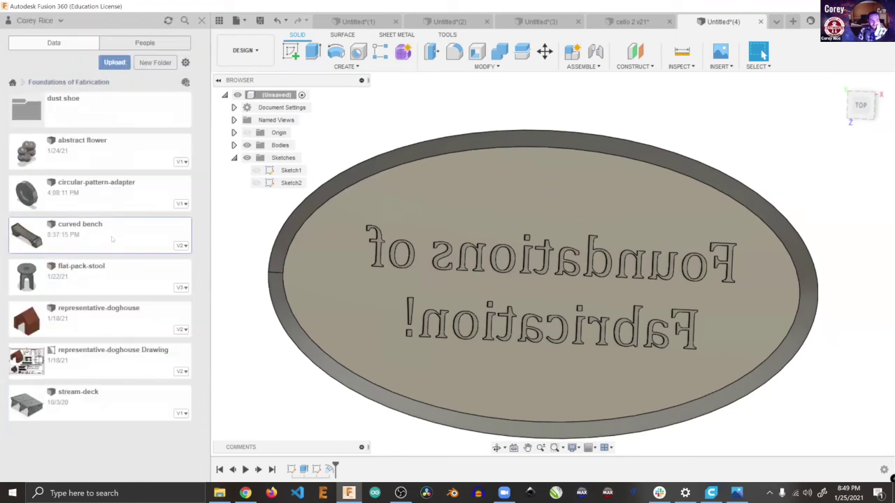
pyautogui.doubleClick(40, 235)
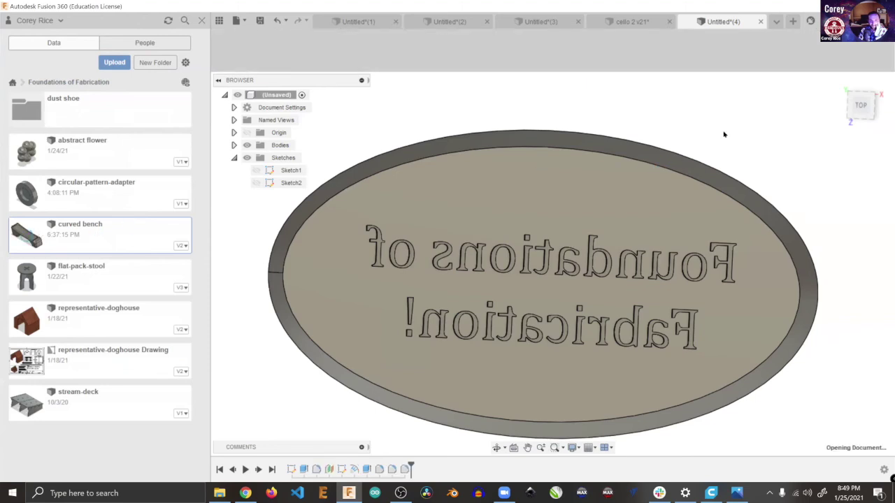
pyautogui.moveTo(874, 109); pyautogui.dragTo(886, 87)
pyautogui.moveTo(552, 263)
pyautogui.keyDown('shift'); pyautogui.mouseDown(button='middle')
pyautogui.moveTo(531, 294)
pyautogui.moveTo(489, 315)
pyautogui.moveTo(427, 321)
pyautogui.moveTo(412, 335)
pyautogui.mouseUp(button='middle'); pyautogui.keyUp('shift')
pyautogui.keyDown('shift'); pyautogui.moveTo(388, 273); pyautogui.dragTo(343, 276, button='middle'); pyautogui.keyUp('shift')
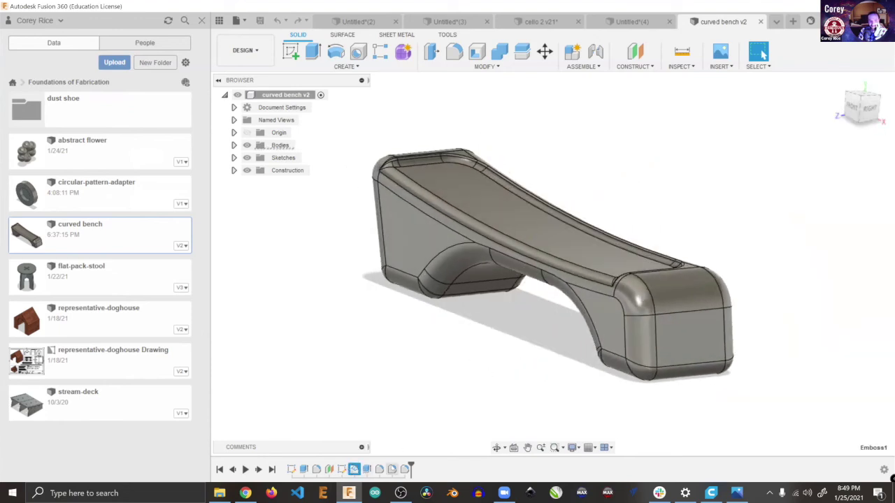
# Step: Roll the bench's timeline back to just before the emboss feature and show Sketch3 above the seat
pyautogui.moveTo(408, 469); pyautogui.dragTo(352, 469)
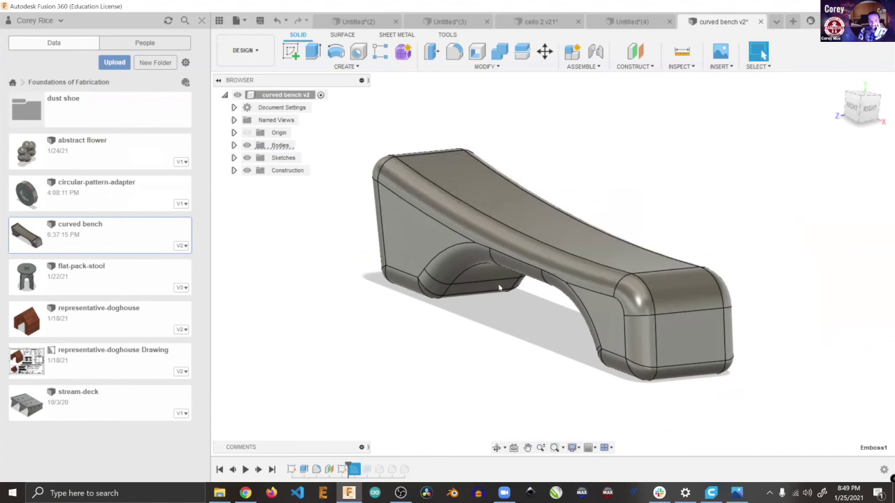
pyautogui.click(235, 158)
pyautogui.click(256, 182)
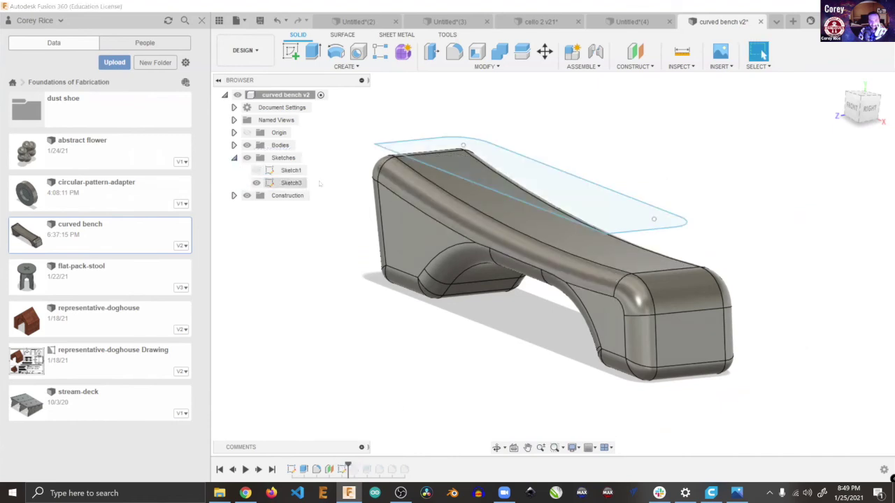
pyautogui.moveTo(861, 98)
pyautogui.mouseDown()
pyautogui.moveTo(859, 125)
pyautogui.moveTo(871, 100)
pyautogui.moveTo(857, 114)
pyautogui.mouseUp()
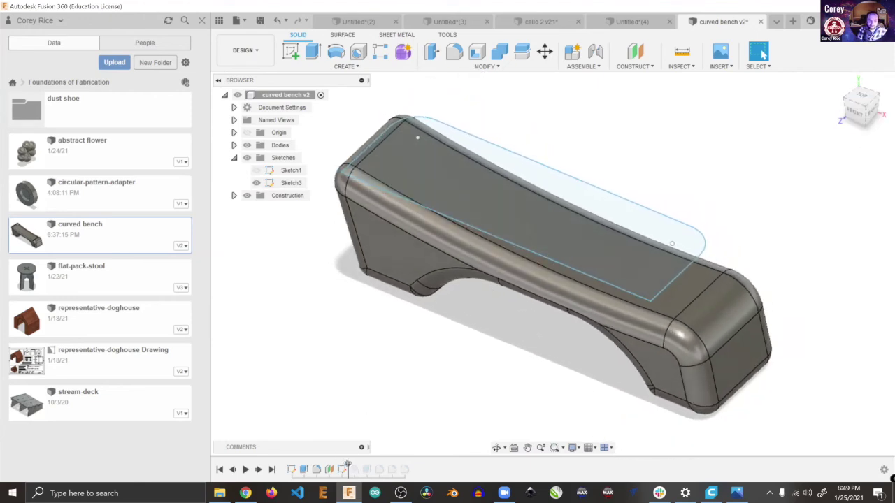
# Step: Roll the timeline forward past the emboss and the feature after it, and inspect the recessed seat against the sketch
pyautogui.moveTo(348, 466); pyautogui.dragTo(361, 465)
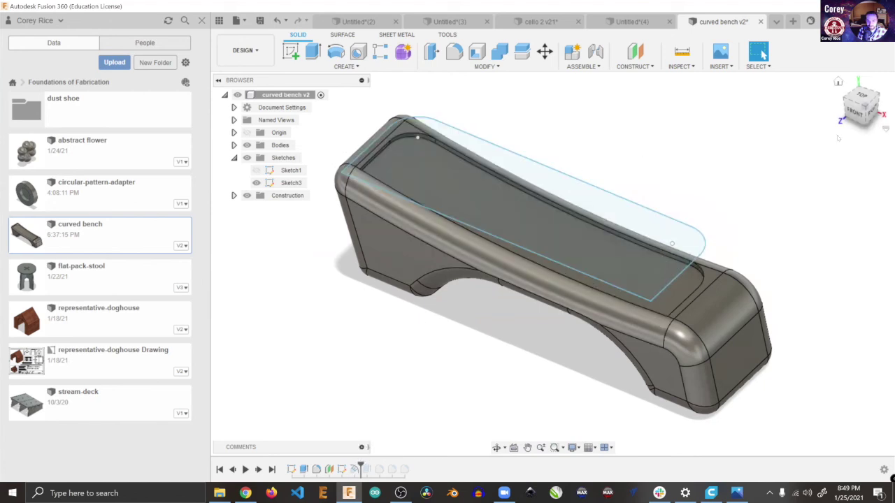
pyautogui.moveTo(869, 110); pyautogui.dragTo(841, 107)
pyautogui.keyDown('shift'); pyautogui.moveTo(552, 255); pyautogui.dragTo(538, 256, button='middle'); pyautogui.keyUp('shift')
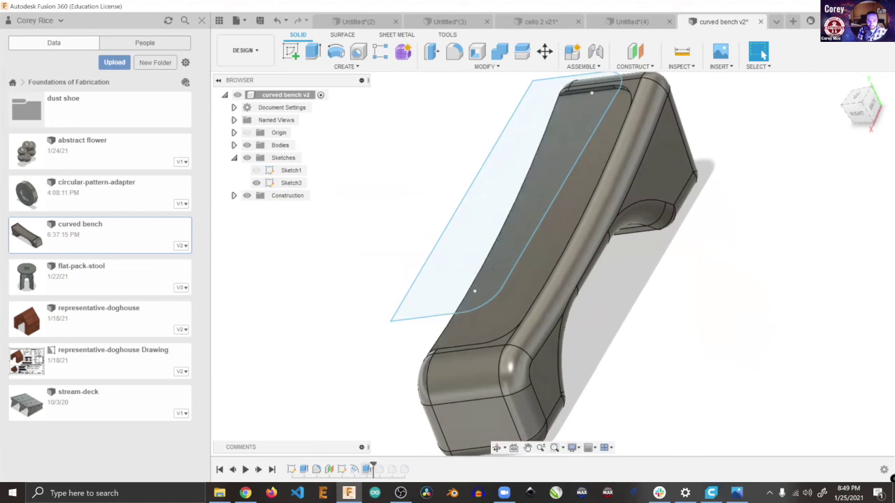
# Step: Roll the curved bench's timeline forward to its end and inspect the recessed seat and its edges against the sketch above
pyautogui.click(844, 105)
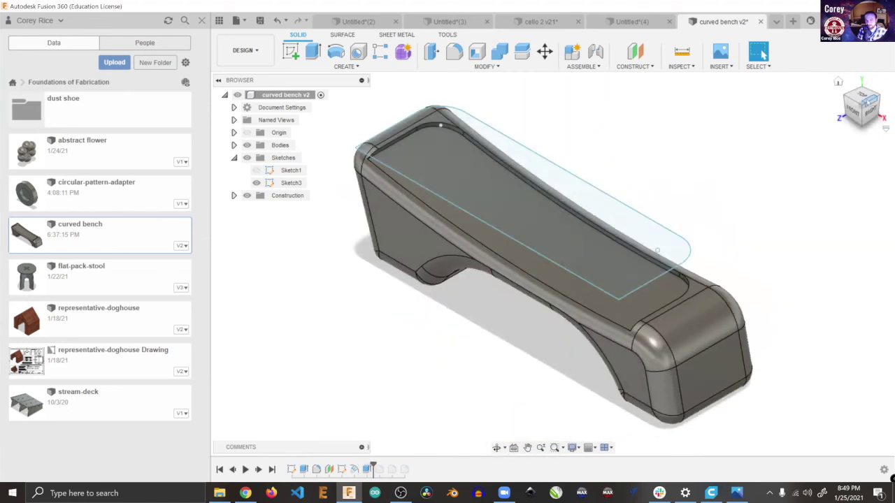
pyautogui.click(858, 110)
pyautogui.keyDown('shift'); pyautogui.moveTo(552, 263); pyautogui.dragTo(551, 286, button='middle'); pyautogui.keyUp('shift')
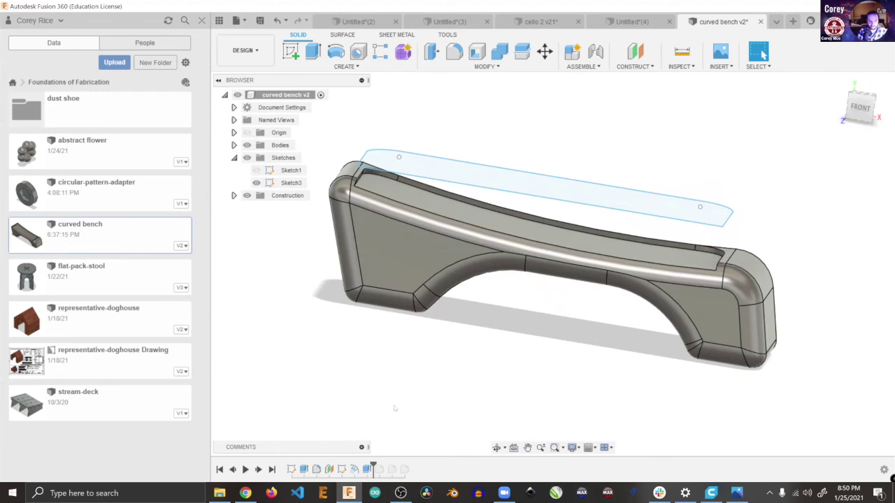
pyautogui.moveTo(373, 466); pyautogui.dragTo(434, 463)
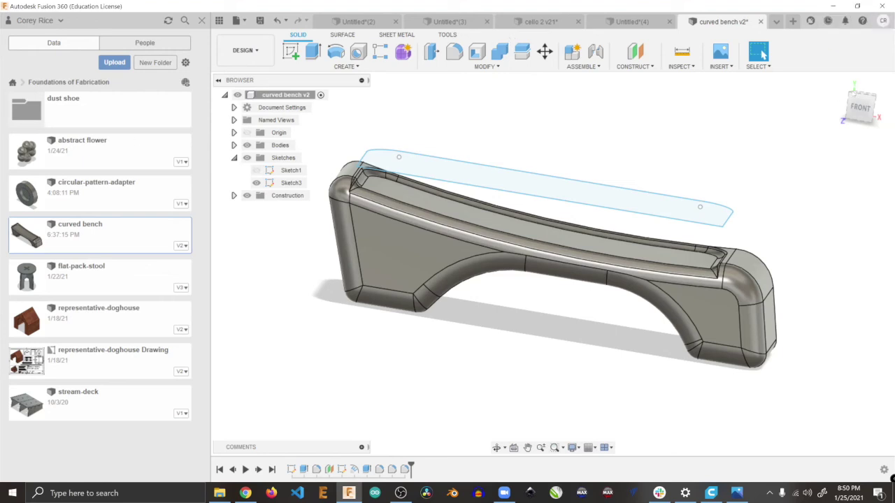
pyautogui.moveTo(873, 99)
pyautogui.mouseDown()
pyautogui.moveTo(888, 118)
pyautogui.moveTo(865, 94)
pyautogui.moveTo(871, 85)
pyautogui.mouseUp()
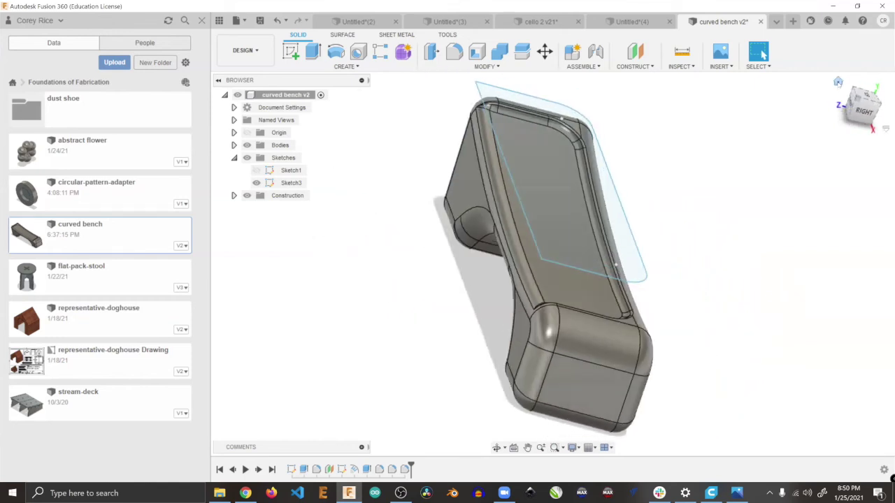
pyautogui.click(837, 82)
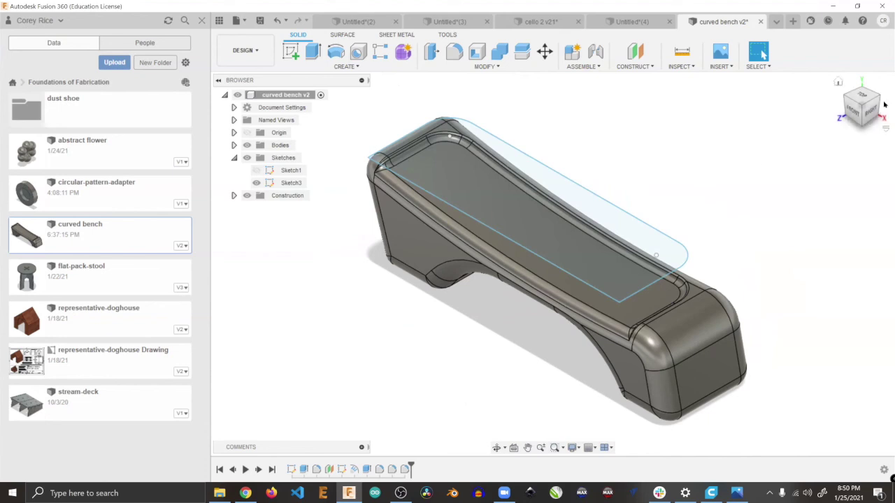
pyautogui.click(863, 106)
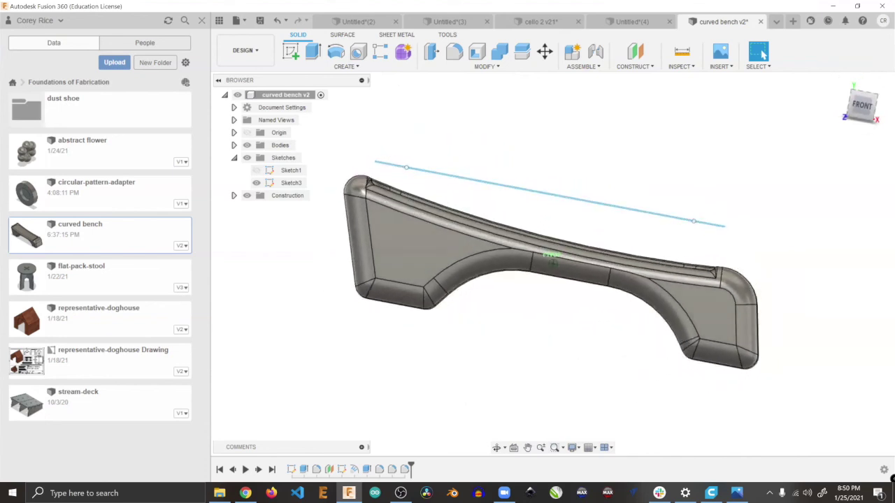
pyautogui.moveTo(551, 263)
pyautogui.keyDown('shift'); pyautogui.mouseDown(button='middle')
pyautogui.moveTo(568, 236)
pyautogui.moveTo(585, 260)
pyautogui.mouseUp(button='middle'); pyautogui.keyUp('shift')
pyautogui.moveTo(497, 319)
pyautogui.keyDown('shift'); pyautogui.mouseDown(button='middle')
pyautogui.moveTo(437, 336)
pyautogui.moveTo(413, 323)
pyautogui.moveTo(447, 367)
pyautogui.moveTo(463, 357)
pyautogui.mouseUp(button='middle'); pyautogui.keyUp('shift')
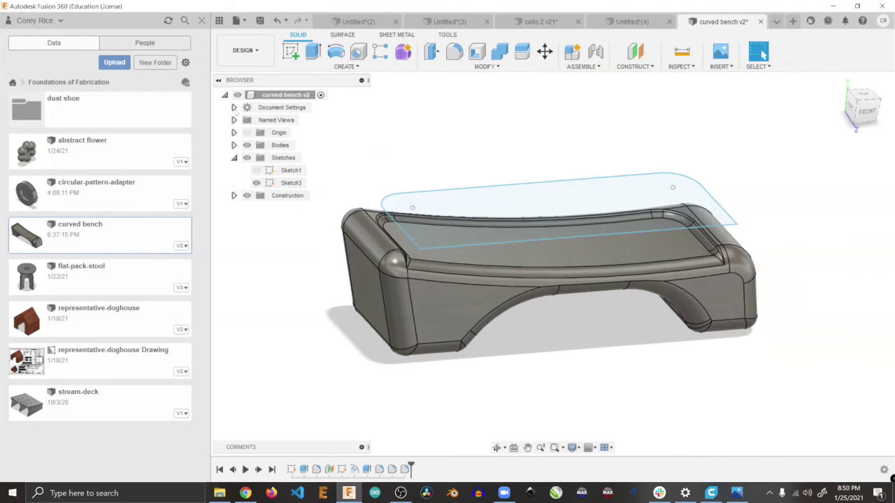
# Step: Close the cello 2 v21 design without saving its changes
pyautogui.click(647, 22)
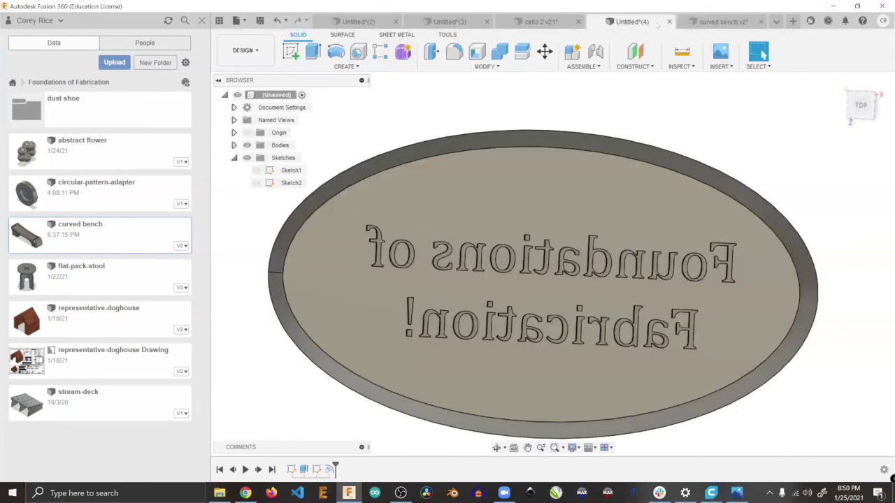
pyautogui.click(578, 22)
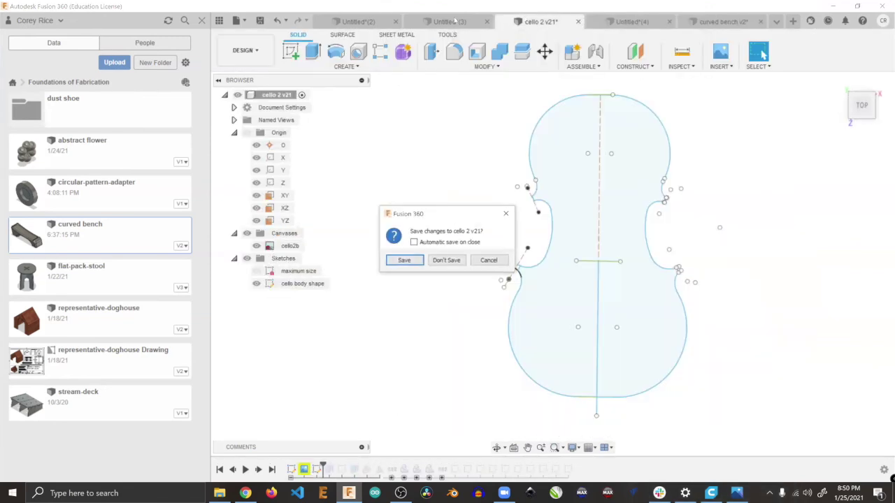
pyautogui.click(446, 260)
pyautogui.click(486, 22)
pyautogui.click(487, 22)
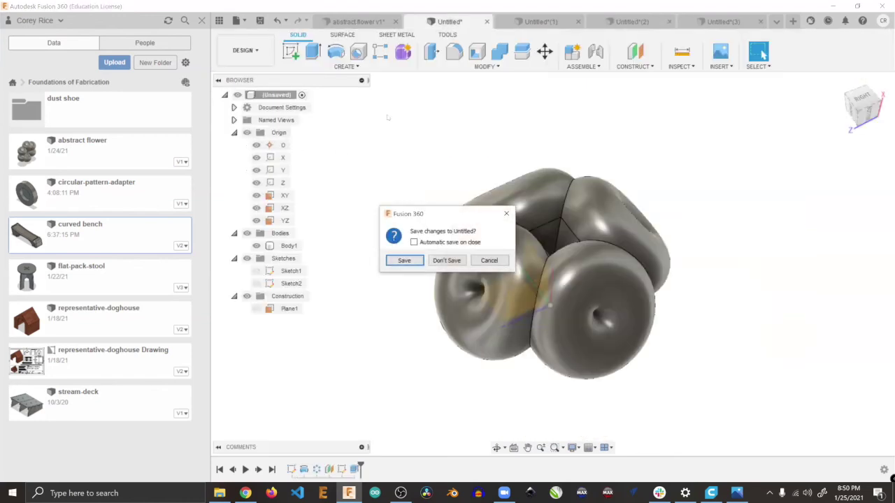
pyautogui.click(502, 259)
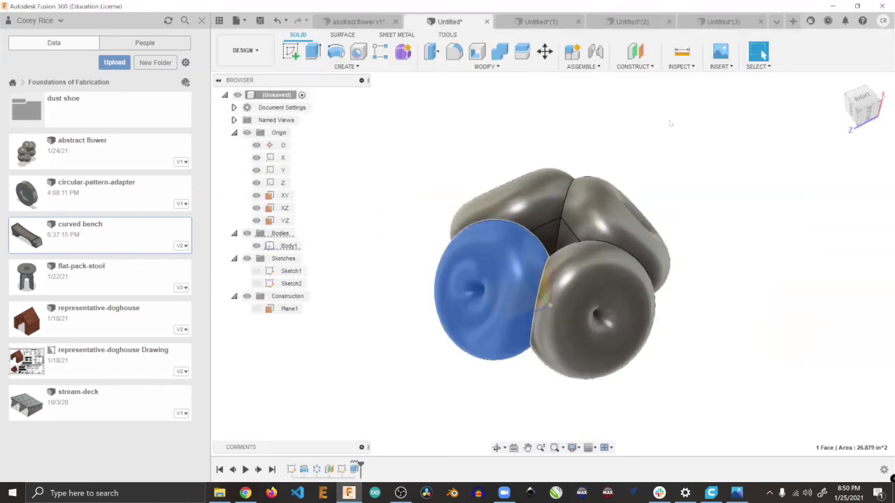
pyautogui.click(776, 21)
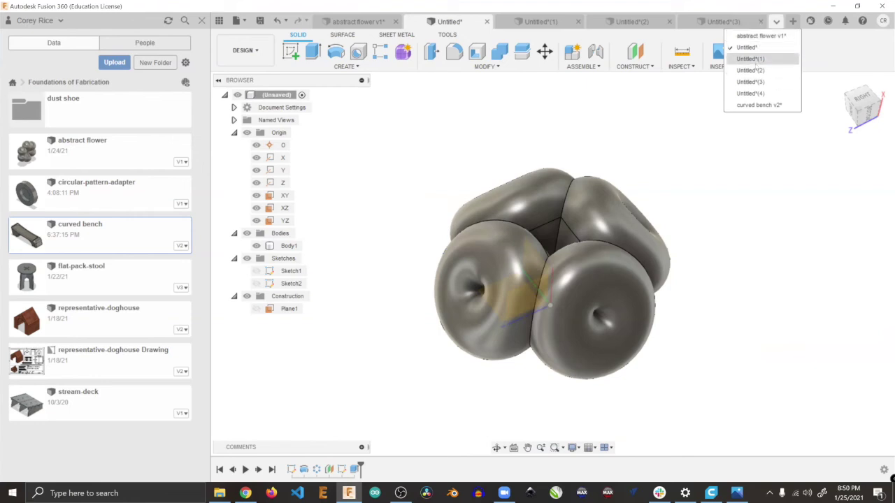
pyautogui.click(820, 163)
# Step: Create a new design and sketch a circle about 5.8 in in diameter on the horizontal plane, centred on the origin
pyautogui.click(792, 21)
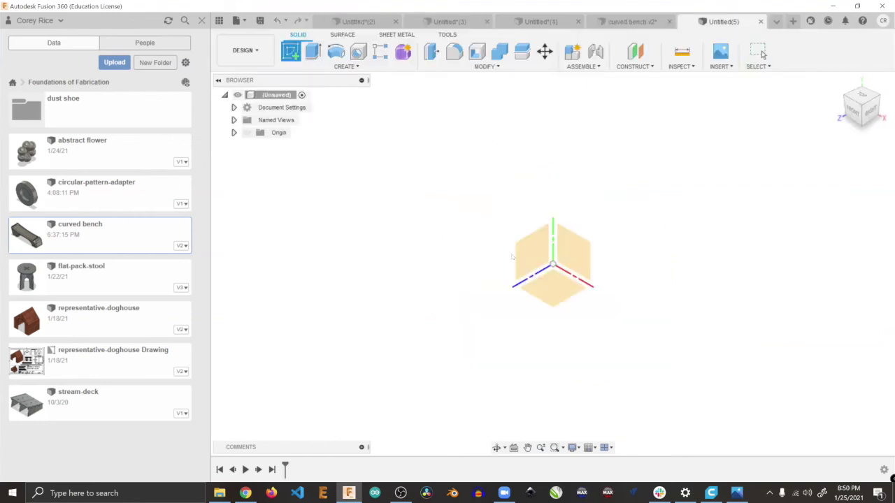
pyautogui.click(542, 282)
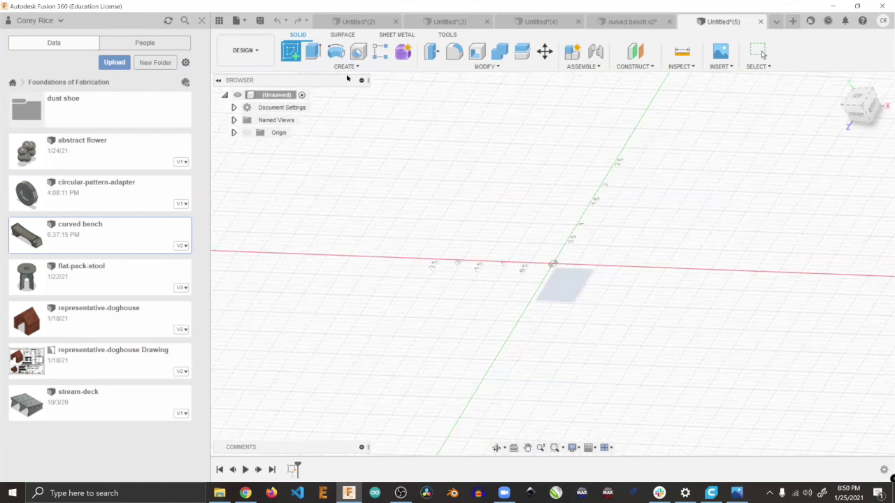
pyautogui.click(546, 234)
pyautogui.click(655, 350)
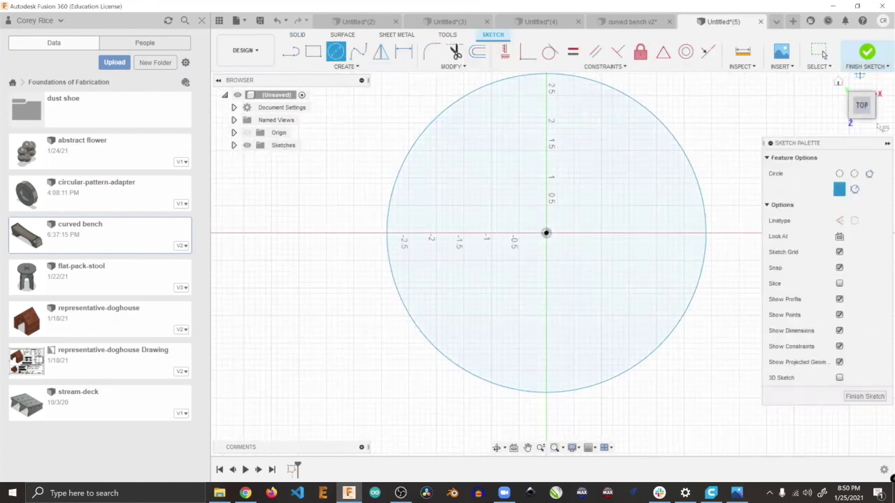
pyautogui.click(862, 117)
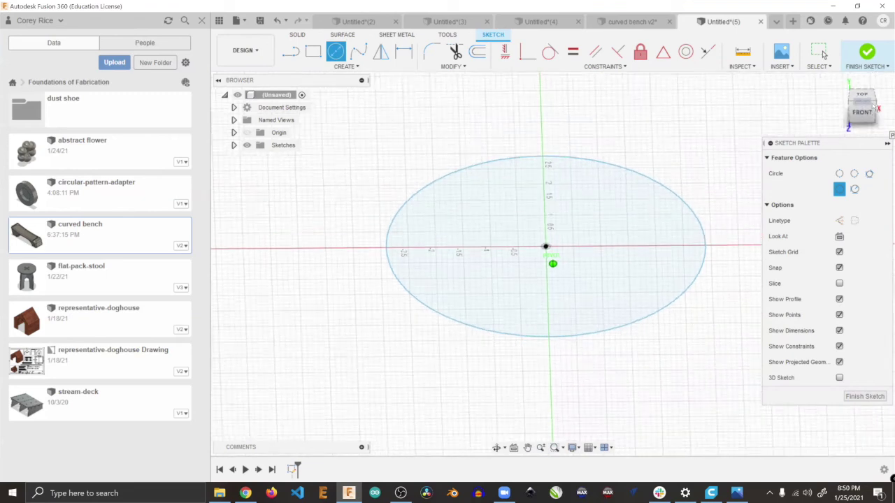
pyautogui.click(867, 52)
# Step: Extrude the circle upward about 9 in as a new body to form a solid cylinder
pyautogui.scroll(-3, 634, 172)
pyautogui.moveTo(665, 116); pyautogui.dragTo(621, 184, button='middle')
pyautogui.click(312, 51)
pyautogui.moveTo(543, 277); pyautogui.dragTo(556, 91)
pyautogui.moveTo(676, 109); pyautogui.dragTo(644, 215, button='middle')
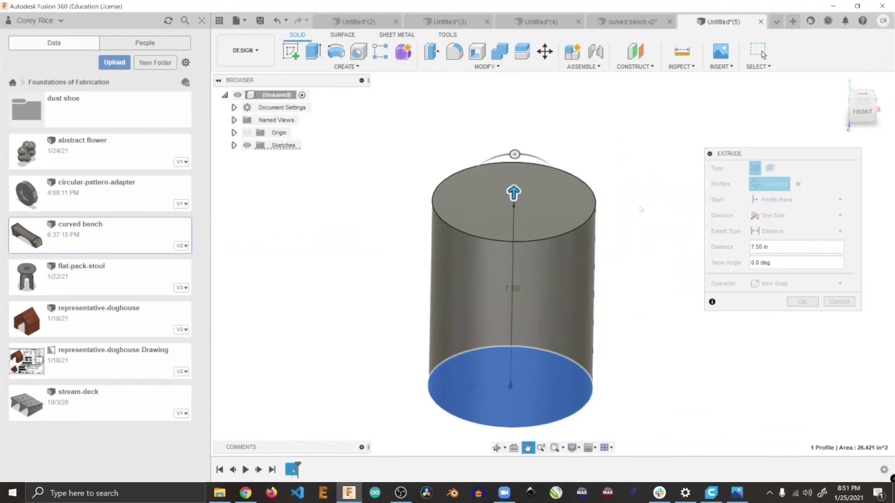
pyautogui.moveTo(522, 193); pyautogui.dragTo(521, 172)
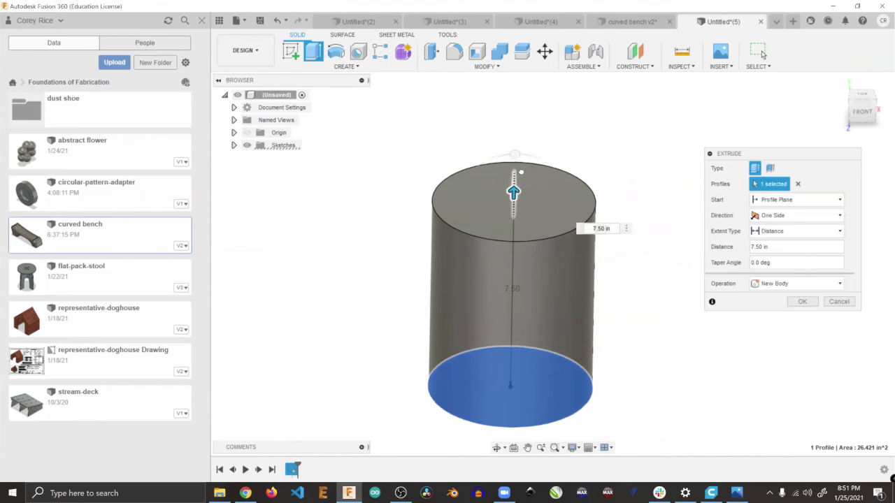
pyautogui.click(802, 301)
# Step: Create a construction plane offset 5.00 in from the XY plane, in front of the cylinder
pyautogui.click(860, 116)
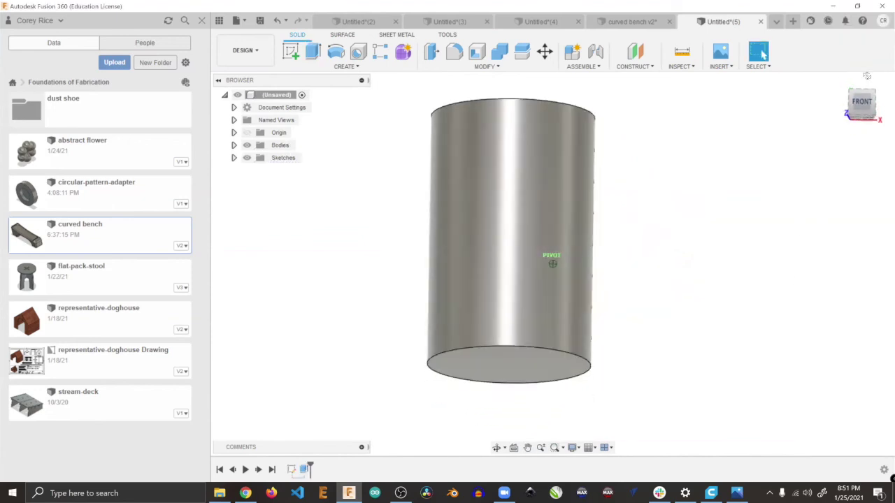
pyautogui.click(864, 101)
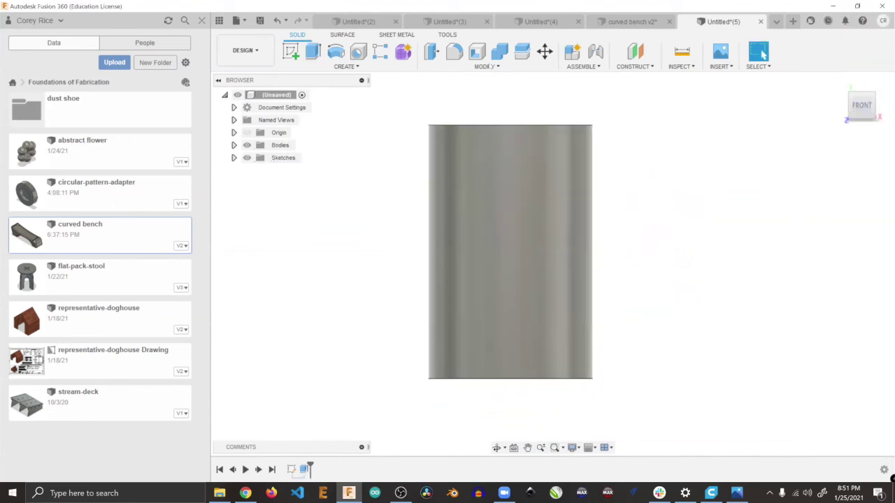
pyautogui.click(640, 54)
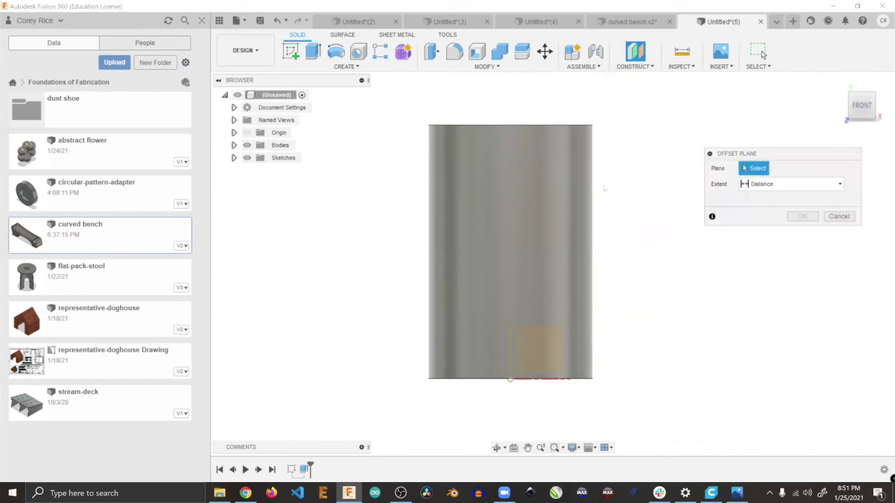
pyautogui.click(531, 350)
pyautogui.moveTo(877, 94); pyautogui.dragTo(843, 106)
pyautogui.moveTo(498, 371); pyautogui.dragTo(387, 397)
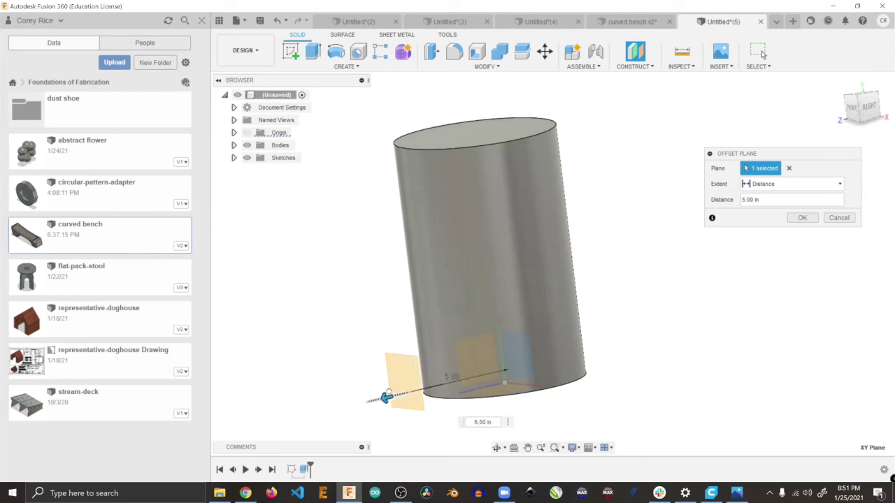
pyautogui.click(803, 218)
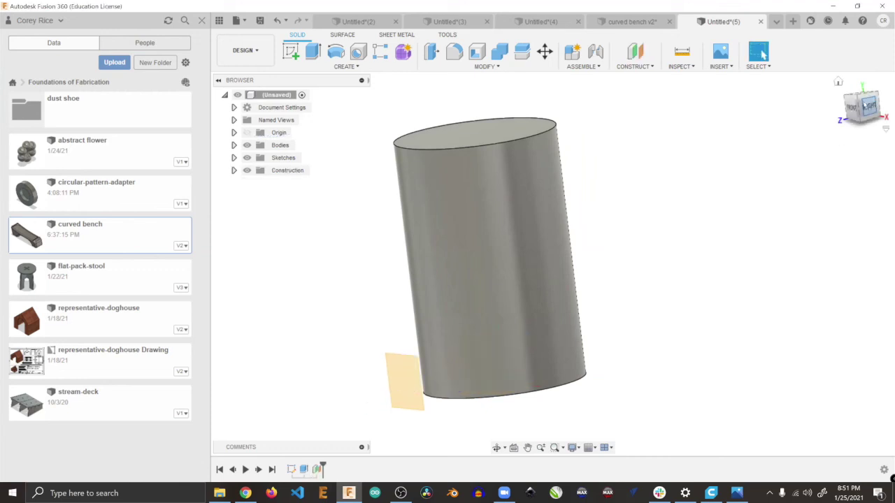
# Step: Sketch a six-sided inscribed polygon of about 1.6 in radius on the offset plane, overlapping the cylinder's upper left edge
pyautogui.click(850, 108)
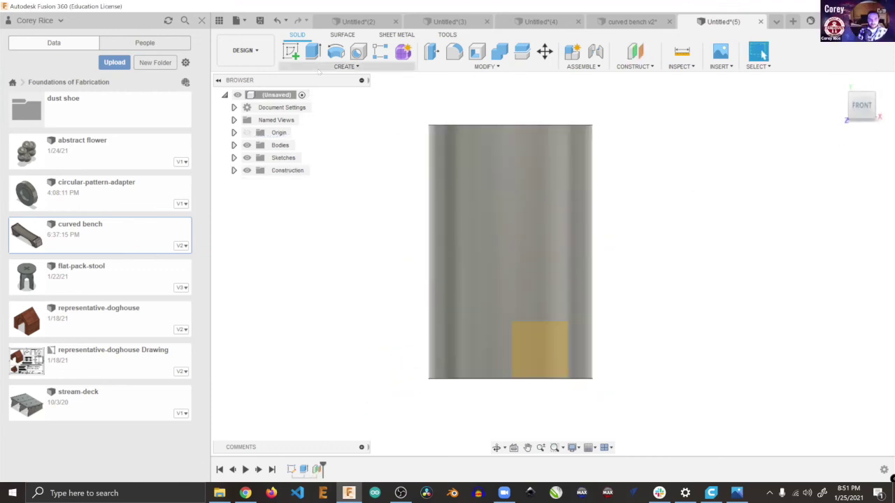
pyautogui.click(291, 51)
pyautogui.click(537, 346)
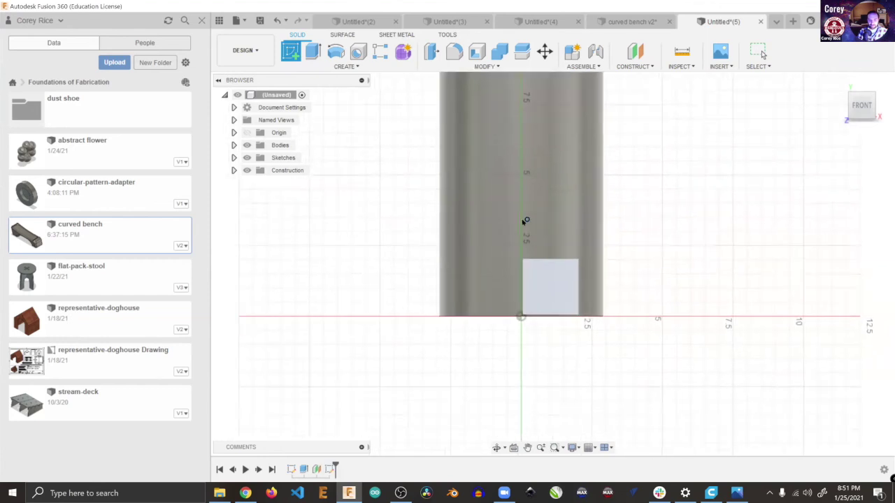
pyautogui.click(346, 67)
pyautogui.moveTo(316, 124)
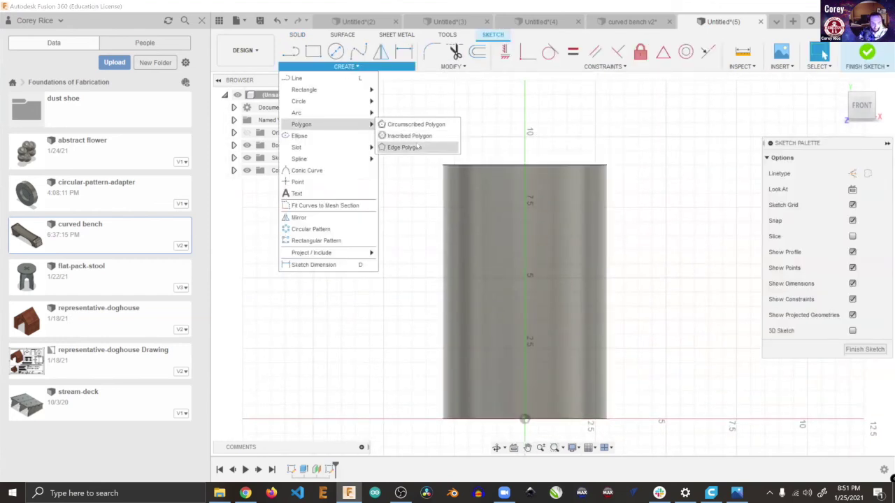
pyautogui.click(412, 136)
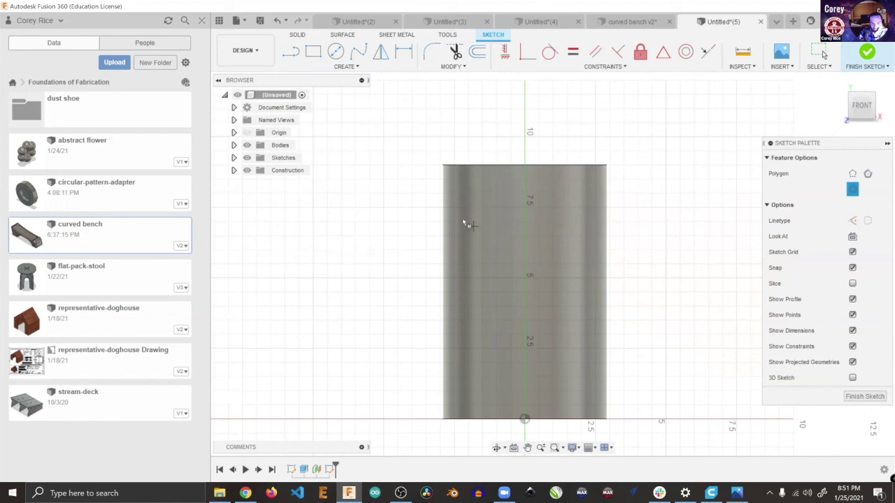
pyautogui.click(439, 207)
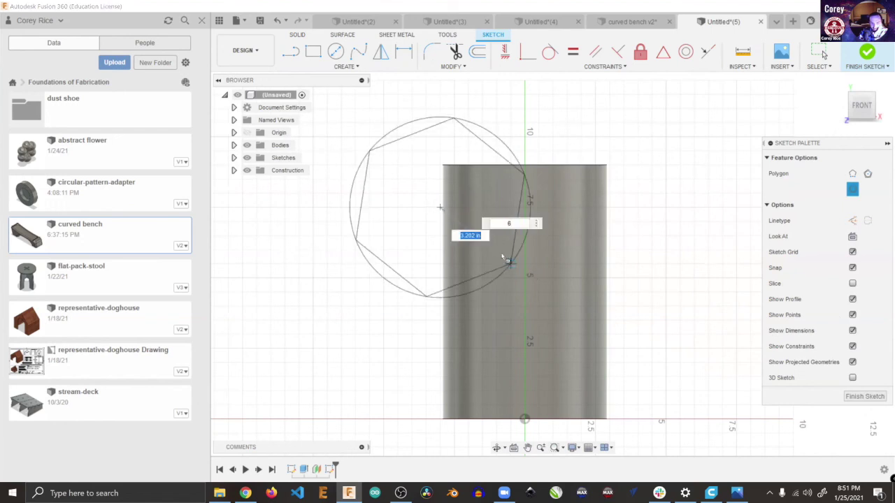
pyautogui.click(488, 202)
# Step: Draw a construction line from the hexagon's centre diagonally down across the cylinder to just past its right edge
pyautogui.press('l')
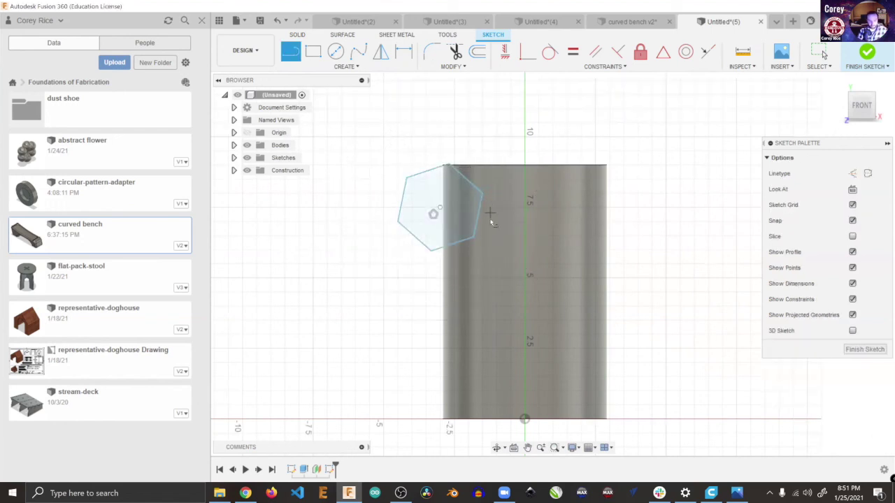
pyautogui.click(439, 208)
pyautogui.click(623, 326)
pyautogui.press('Escape')
pyautogui.click(618, 322)
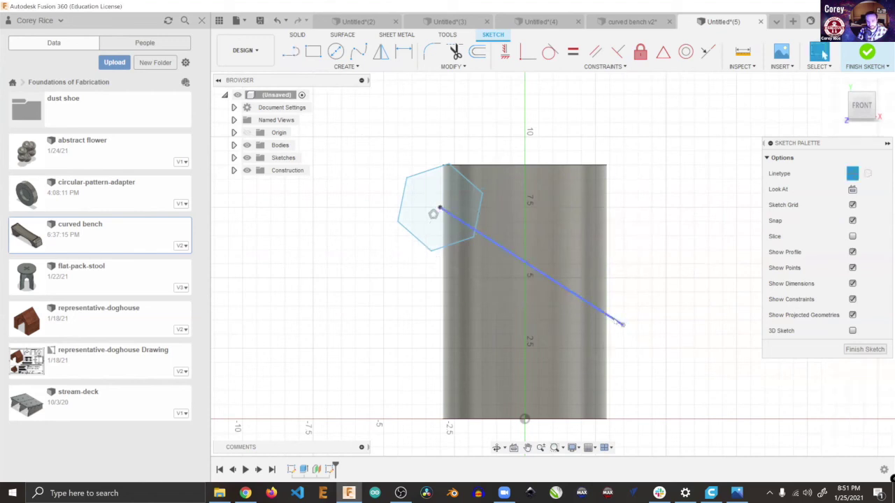
# Step: Start a rectangular pattern of the hexagon's six edges, using the diagonal construction line as its direction
pyautogui.click(443, 168)
pyautogui.keyDown('shift'); pyautogui.click(441, 168); pyautogui.keyUp('shift')
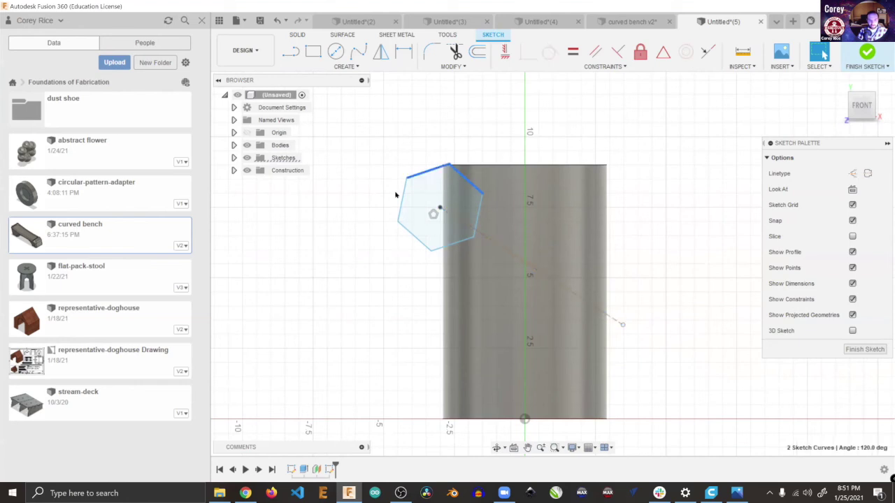
pyautogui.keyDown('shift'); pyautogui.click(403, 199); pyautogui.keyUp('shift')
pyautogui.keyDown('shift'); pyautogui.click(438, 247); pyautogui.keyUp('shift')
pyautogui.keyDown('shift'); pyautogui.click(476, 222); pyautogui.keyUp('shift')
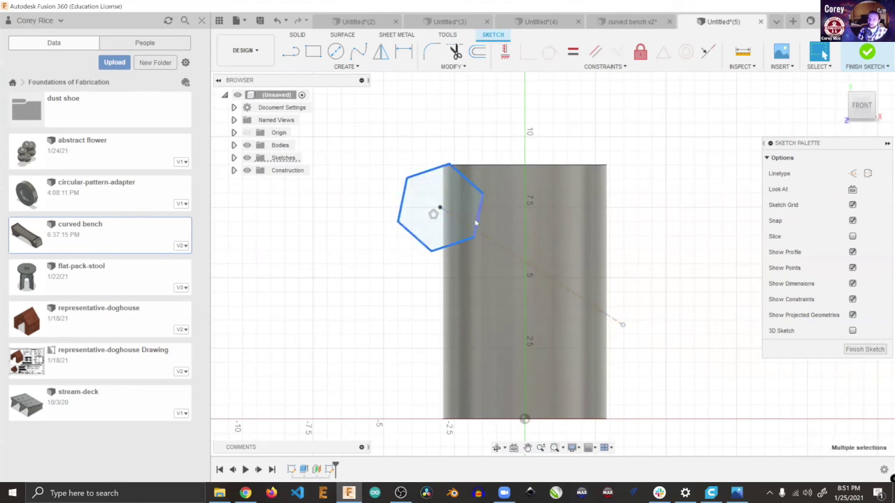
pyautogui.click(346, 67)
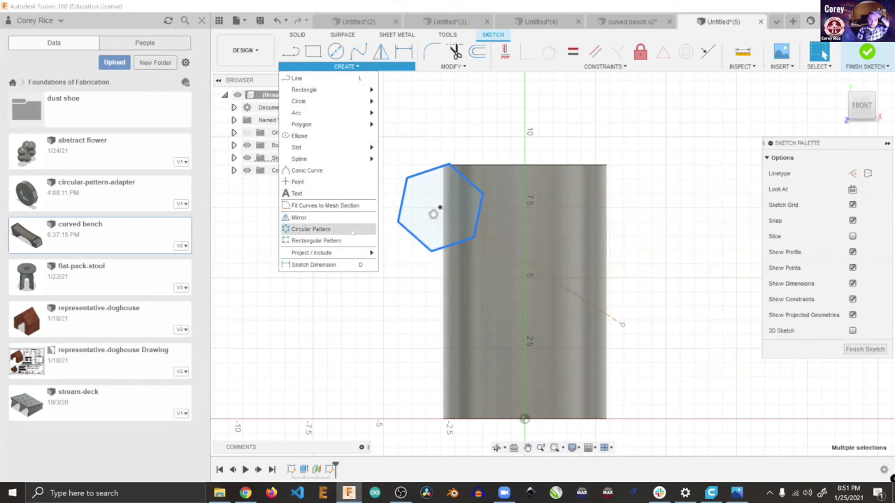
pyautogui.click(324, 241)
pyautogui.press('Tab')
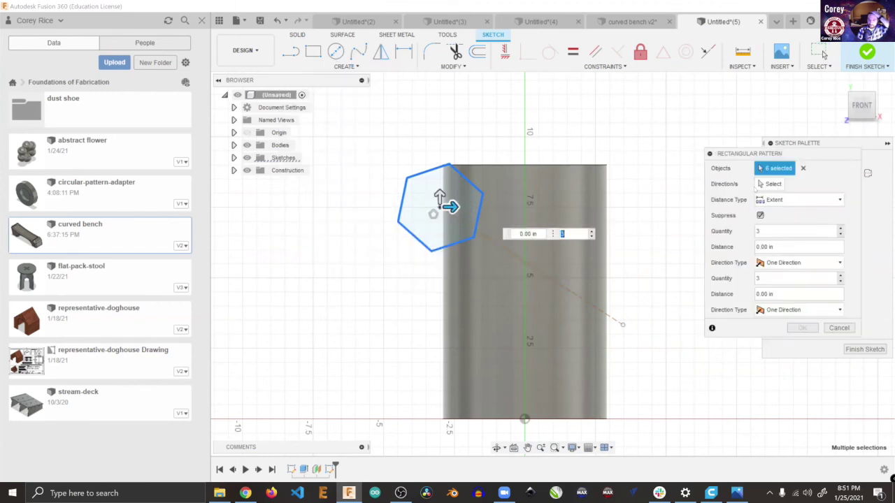
pyautogui.click(776, 184)
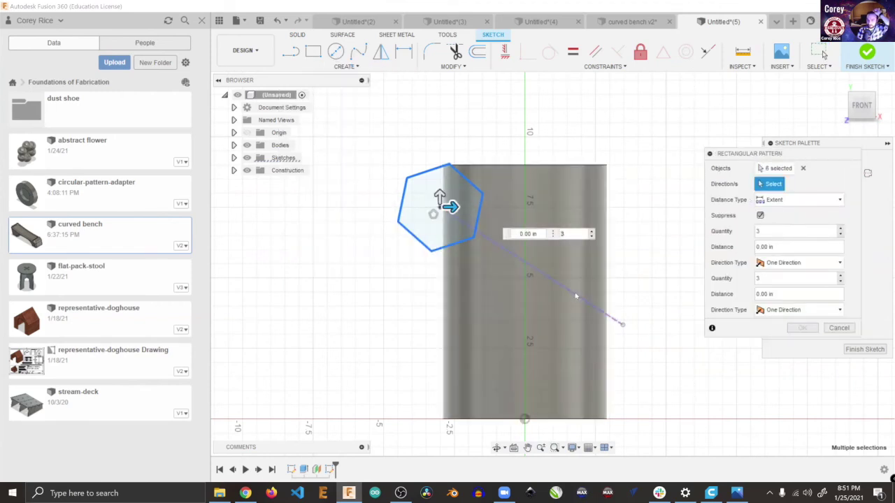
pyautogui.click(577, 296)
# Step: Set the pattern extents to 7.50 in along the construction line and -3.50 in across it, with the second direction symmetric
pyautogui.moveTo(449, 211); pyautogui.dragTo(624, 326)
pyautogui.moveTo(464, 199); pyautogui.dragTo(343, 357)
pyautogui.press('Tab')
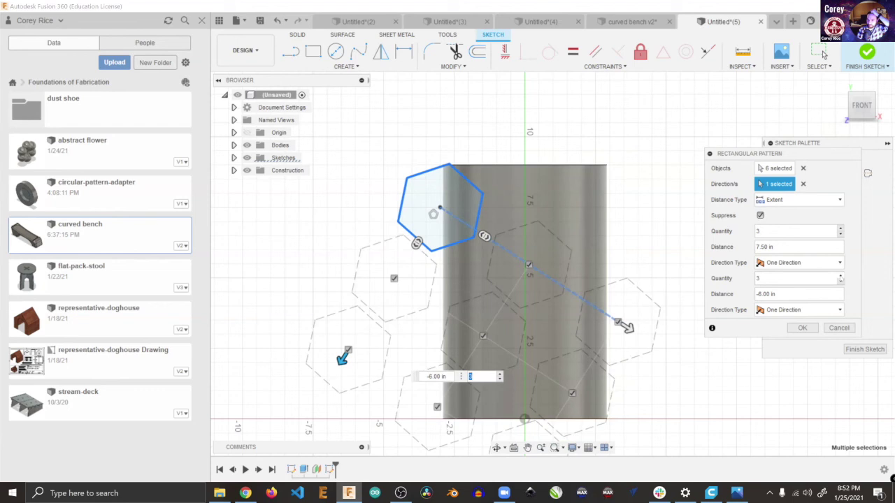
pyautogui.click(799, 310)
pyautogui.click(788, 335)
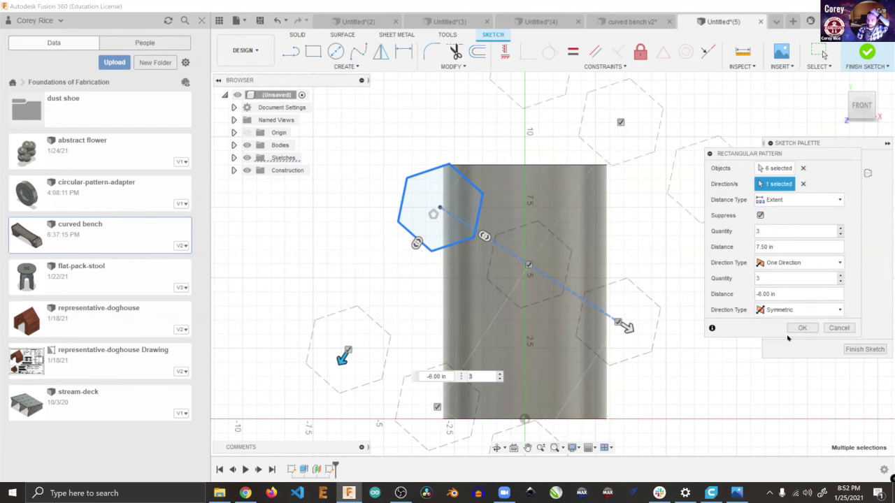
pyautogui.press('Tab')
pyautogui.moveTo(342, 358); pyautogui.dragTo(381, 297)
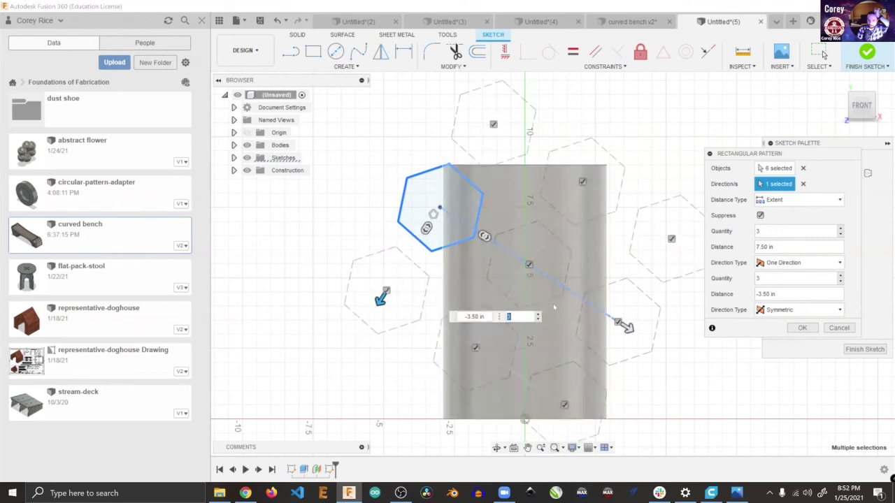
# Step: Try the pattern with four instances over 6.50 in along the construction line, and undo it
pyautogui.moveTo(625, 324); pyautogui.dragTo(603, 312)
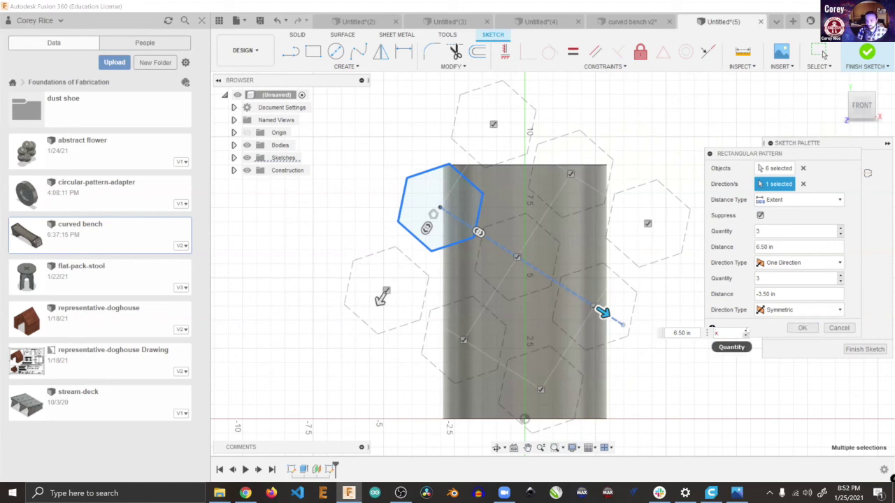
pyautogui.write('4')
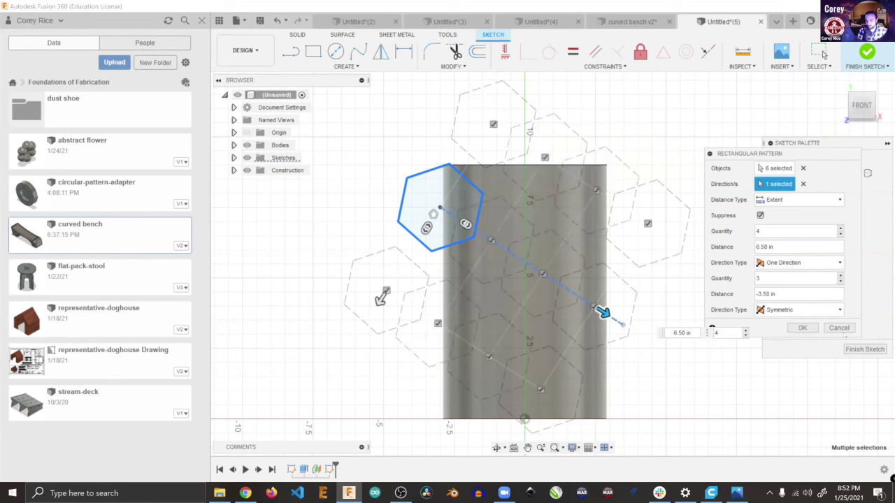
pyautogui.moveTo(827, 155); pyautogui.dragTo(688, 212)
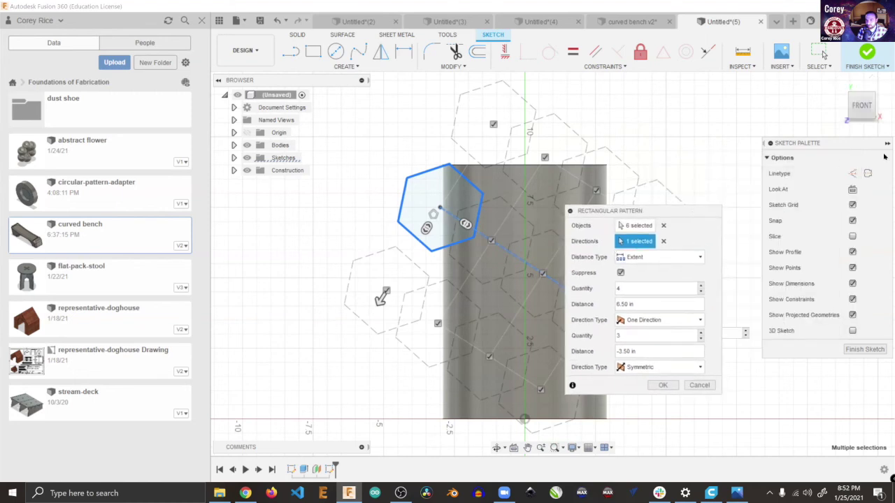
pyautogui.click(853, 174)
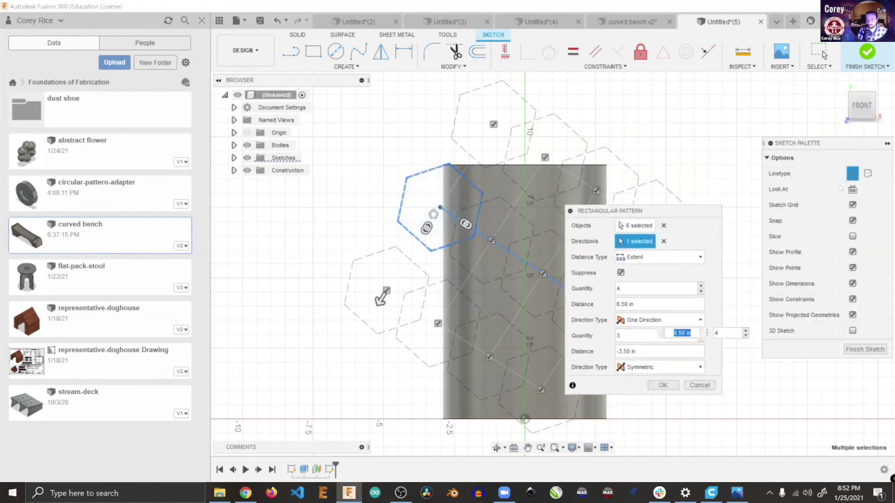
pyautogui.click(852, 173)
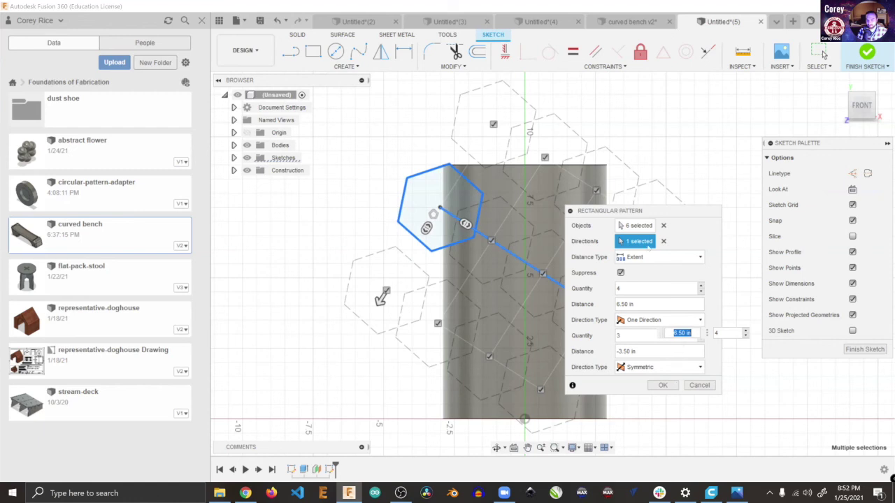
pyautogui.click(662, 385)
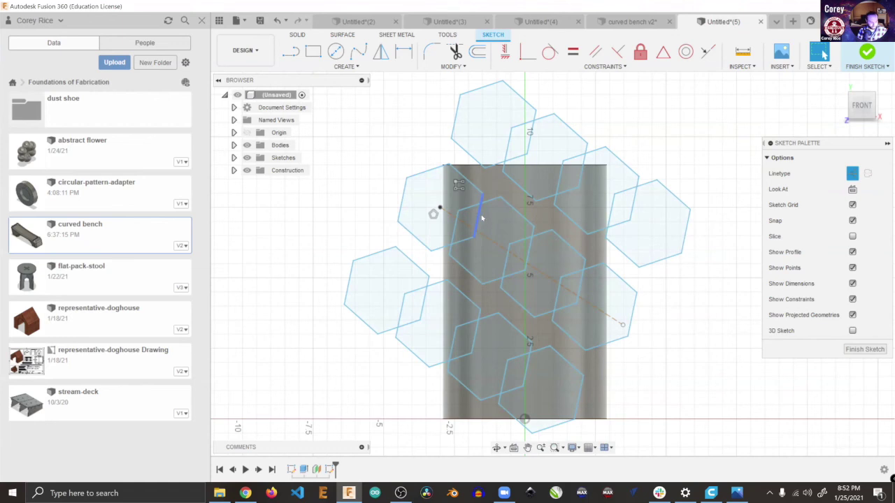
pyautogui.hotkey('ctrl', 'z')
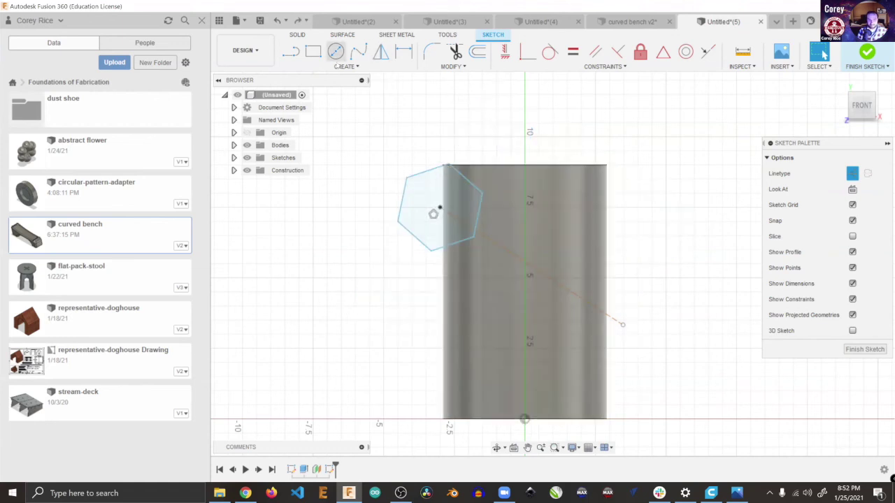
# Step: Start a new rectangular pattern with all six edges of the hexagon as its objects
pyautogui.click(344, 66)
pyautogui.click(325, 241)
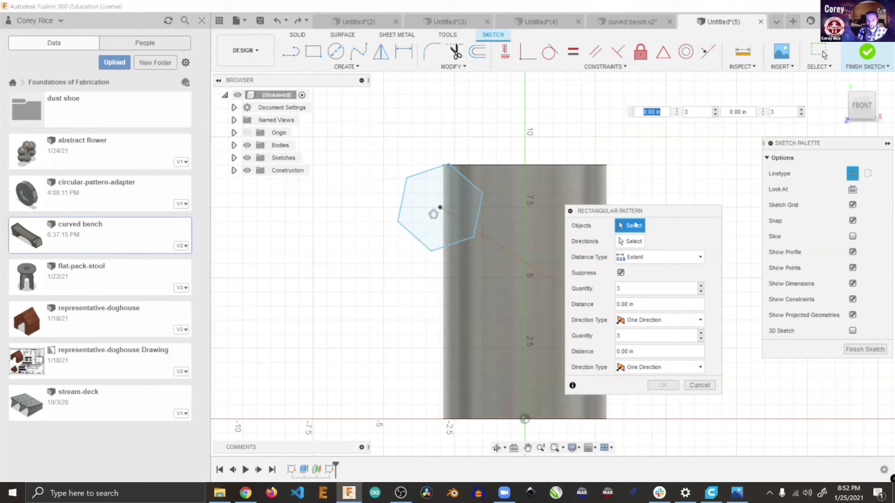
pyautogui.click(467, 180)
pyautogui.click(427, 172)
pyautogui.click(403, 200)
pyautogui.click(414, 237)
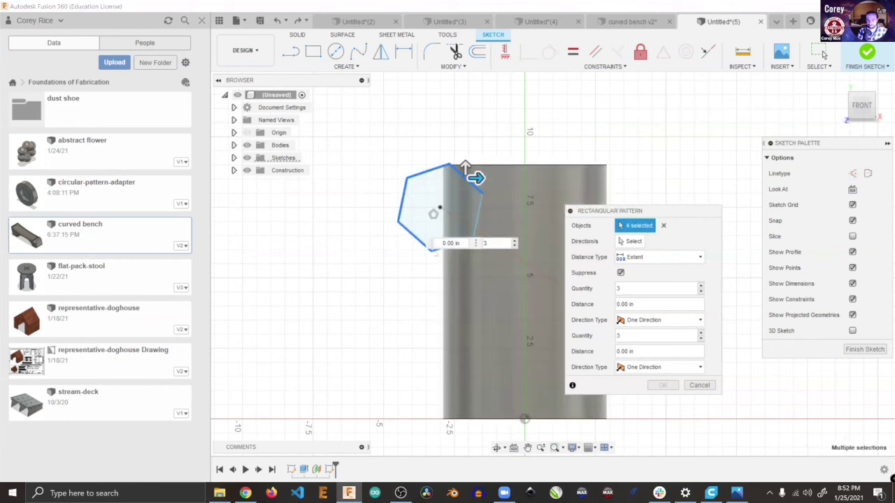
pyautogui.click(432, 251)
pyautogui.click(453, 244)
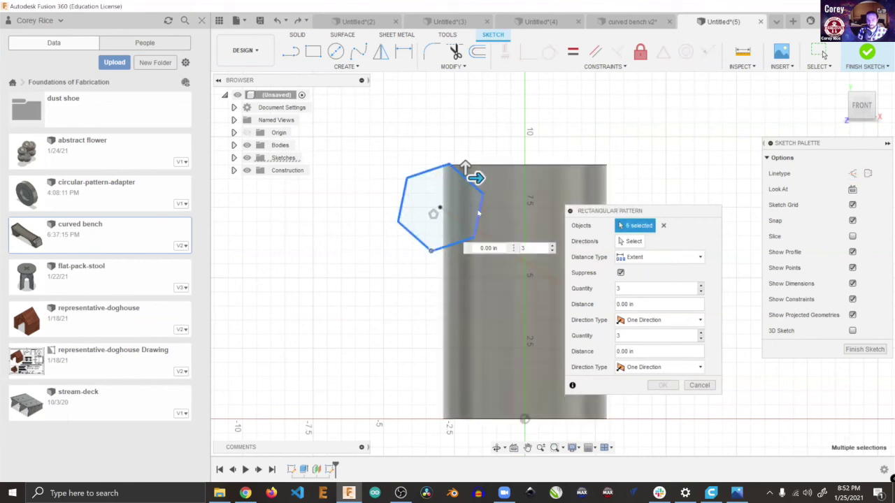
pyautogui.click(479, 215)
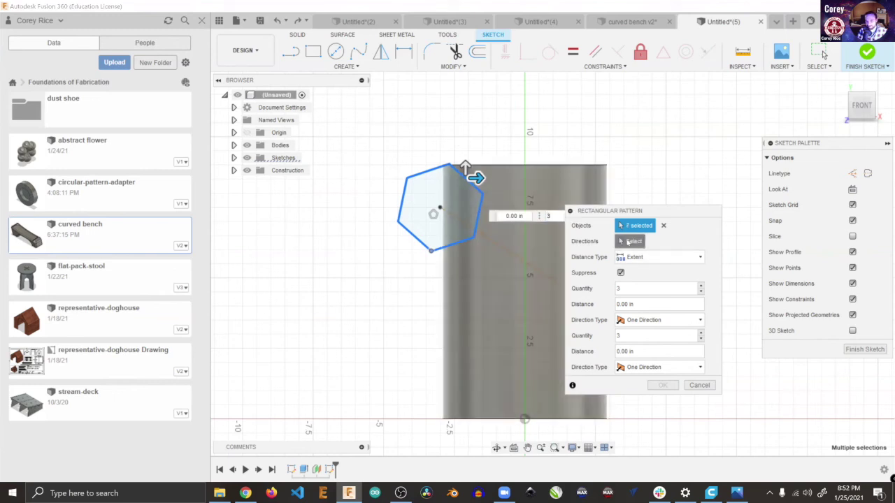
# Step: Pattern the hexagon three by three, 6.50 in along the construction line and 3.00 in symmetrically across it, and finish the sketch
pyautogui.click(633, 241)
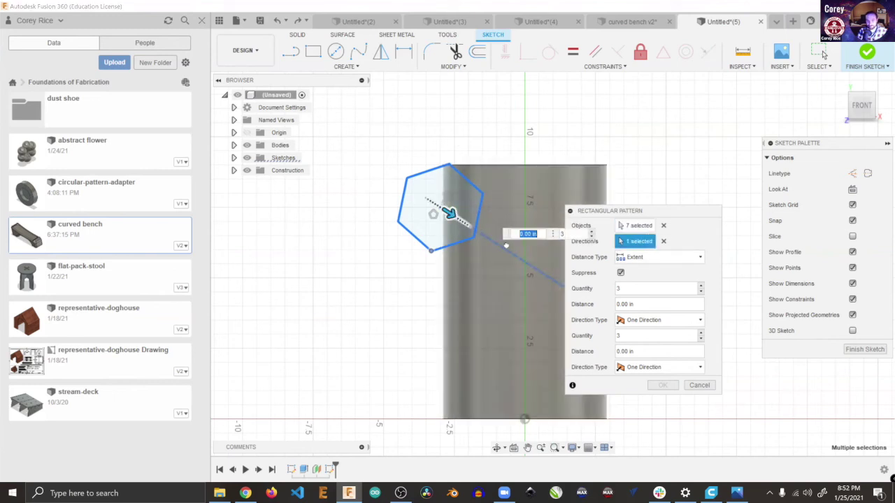
pyautogui.click(452, 214)
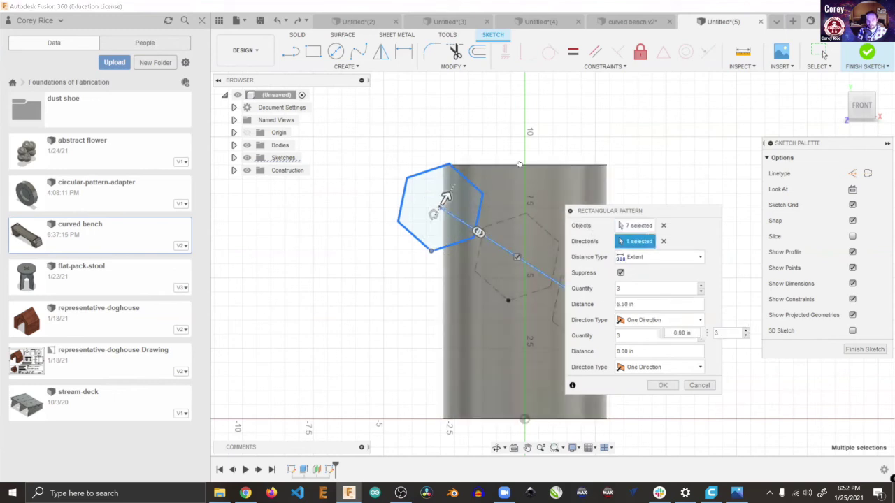
pyautogui.moveTo(446, 198); pyautogui.dragTo(497, 117)
pyautogui.click(661, 367)
pyautogui.click(640, 391)
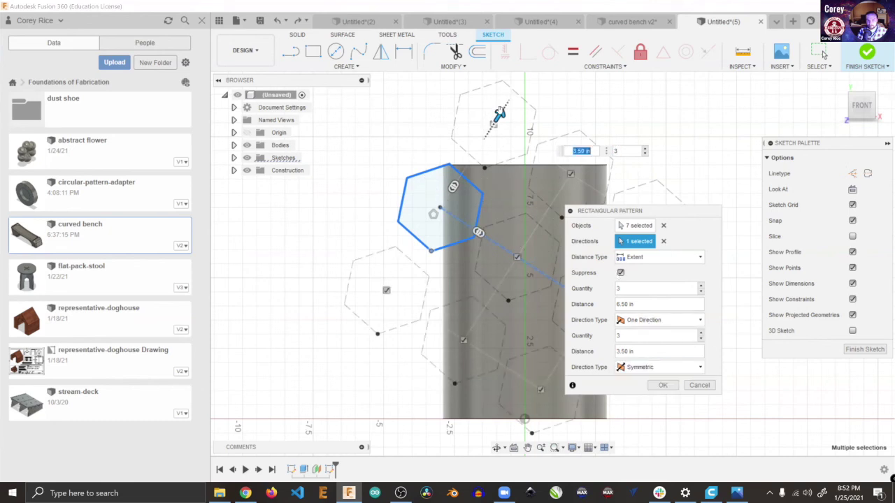
pyautogui.moveTo(499, 114); pyautogui.dragTo(491, 127)
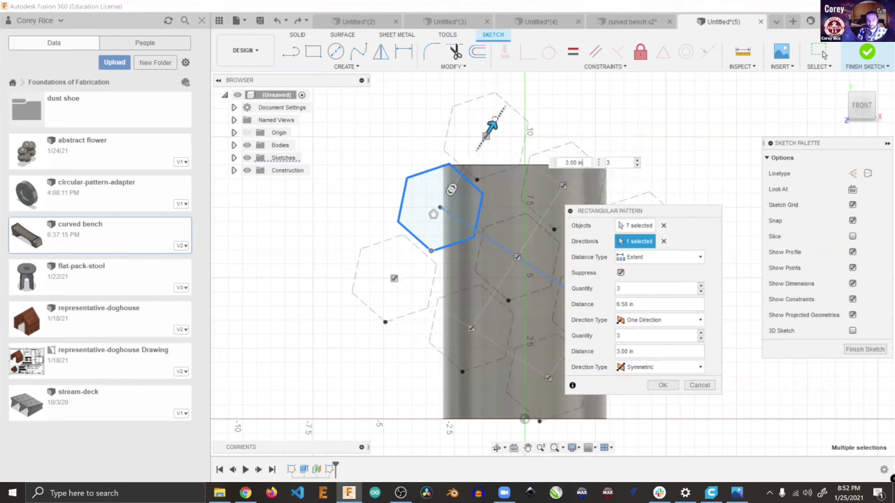
pyautogui.click(663, 386)
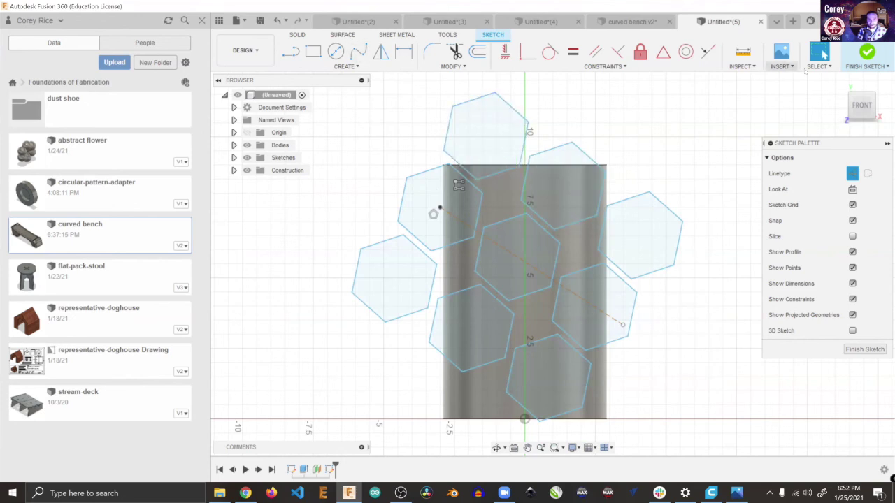
pyautogui.click(368, 68)
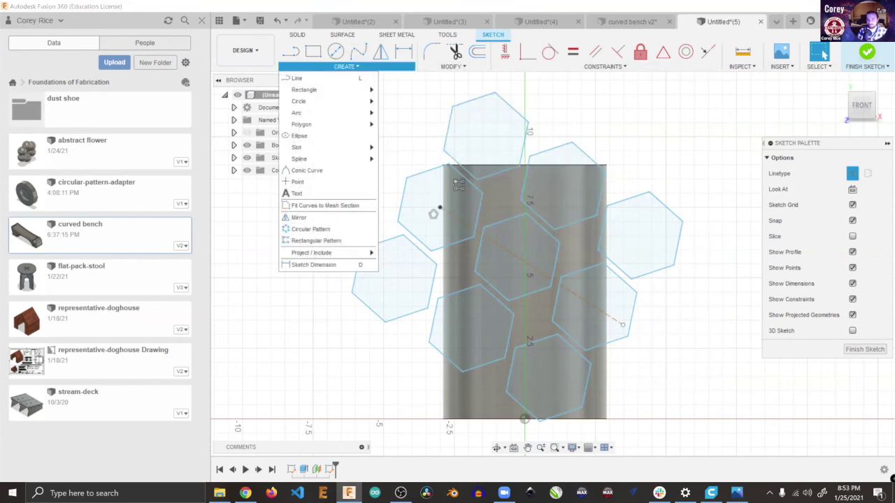
pyautogui.click(867, 54)
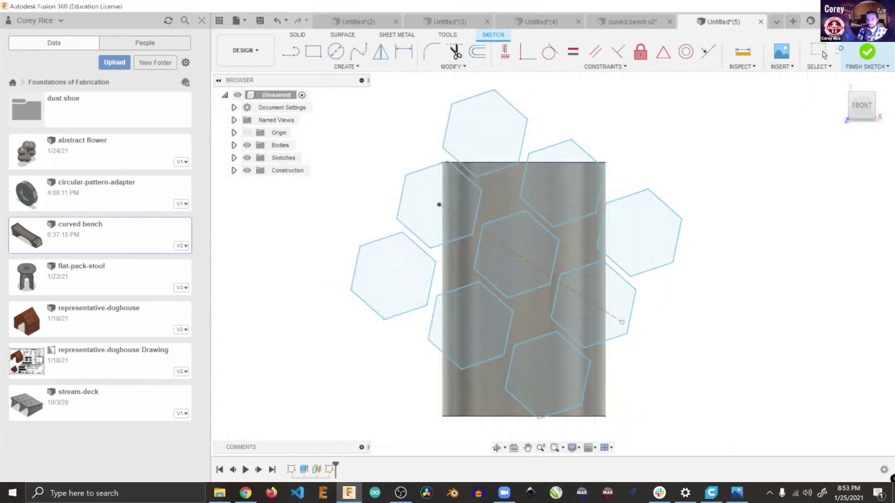
# Step: Start an Emboss feature and select all nine hexagons of the pattern as its sketch profiles
pyautogui.click(354, 67)
pyautogui.click(301, 208)
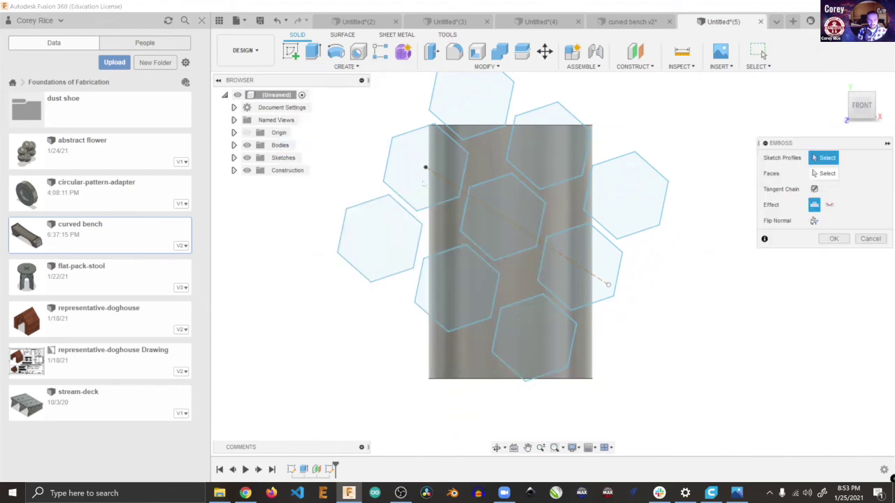
pyautogui.click(870, 98)
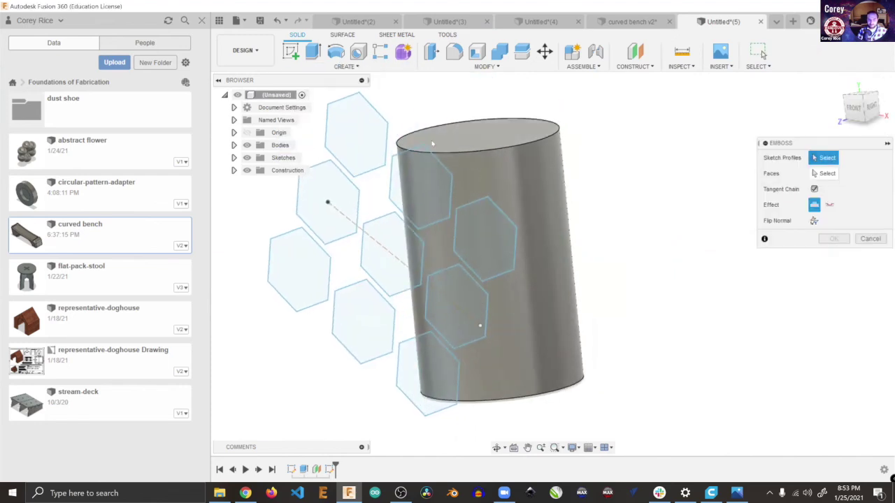
pyautogui.click(373, 154)
pyautogui.click(421, 187)
pyautogui.click(391, 253)
pyautogui.click(327, 206)
pyautogui.click(484, 238)
pyautogui.click(458, 305)
pyautogui.click(423, 371)
pyautogui.click(363, 320)
pyautogui.click(300, 269)
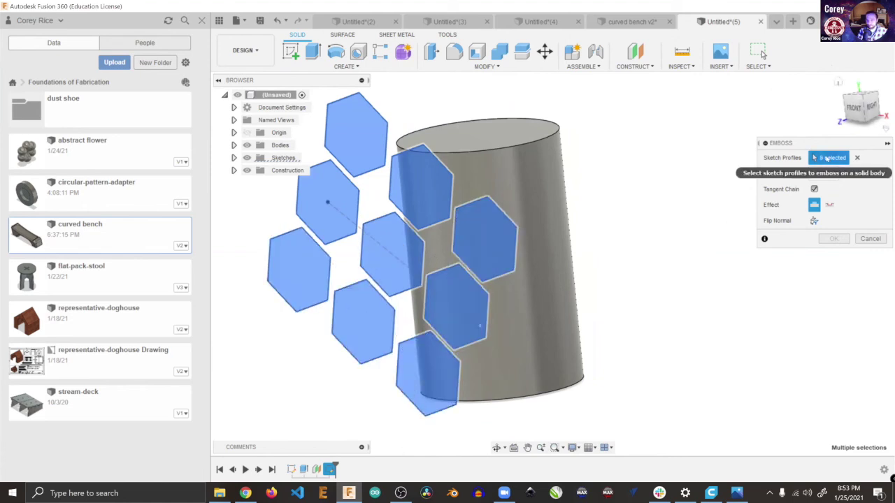
# Step: Deboss the selected hexagons into the cylinder's curved side face at the default 0.079 in depth
pyautogui.click(825, 173)
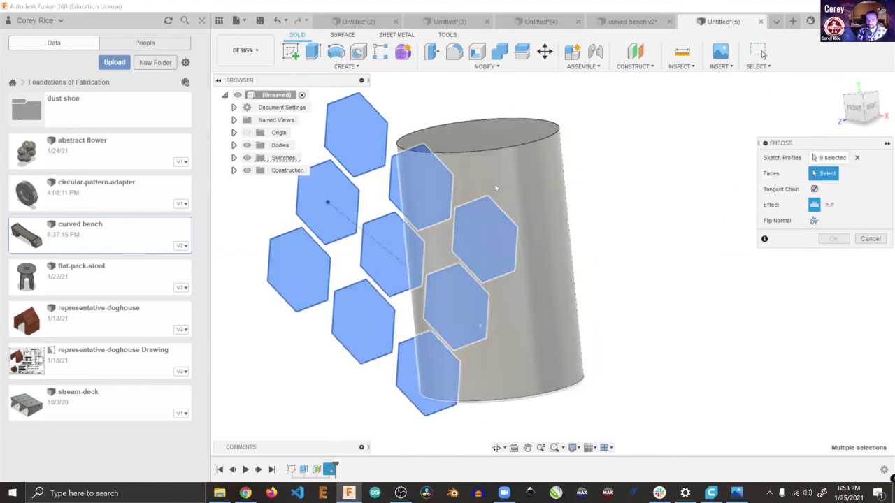
pyautogui.click(496, 187)
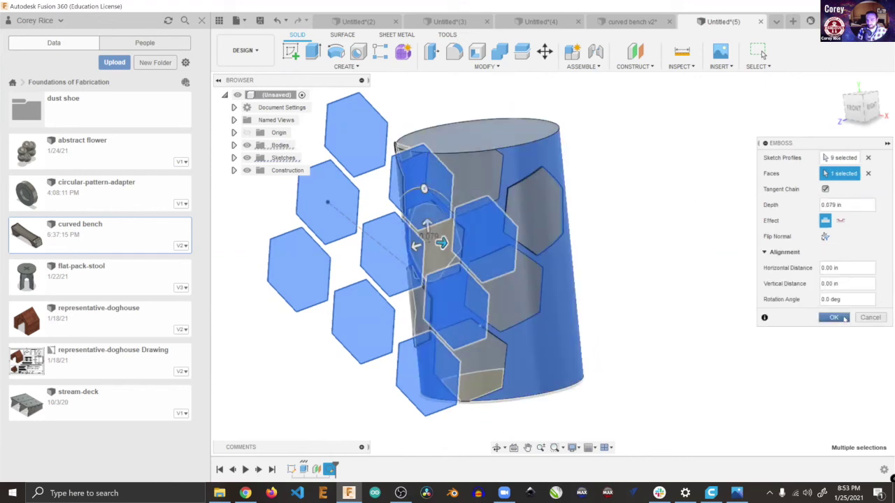
pyautogui.click(840, 220)
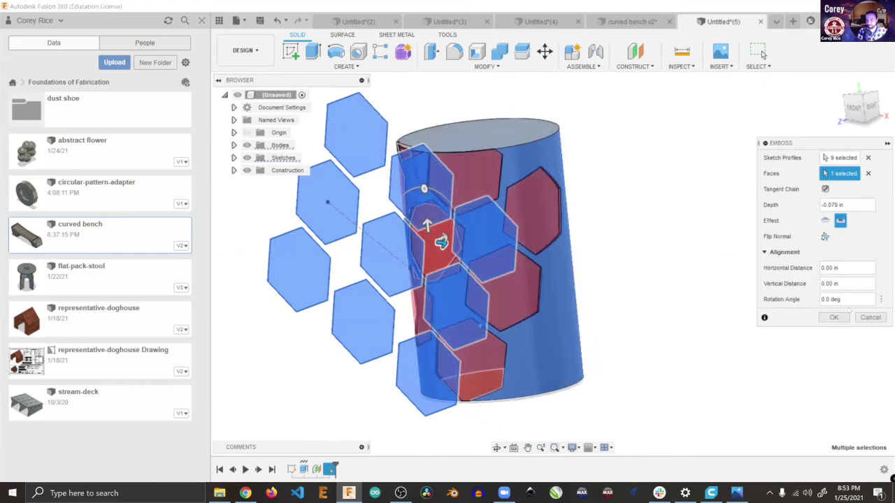
pyautogui.click(846, 320)
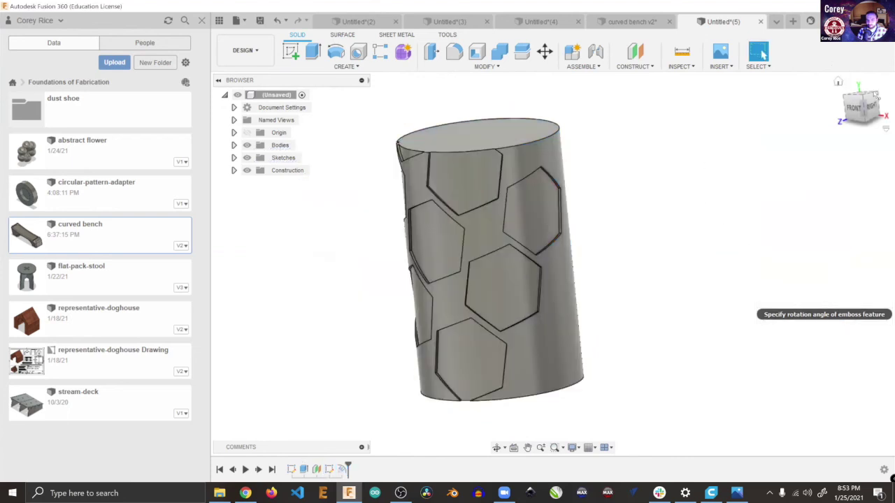
# Step: Look at the debossed cylinder from the front and undo the deboss
pyautogui.click(853, 109)
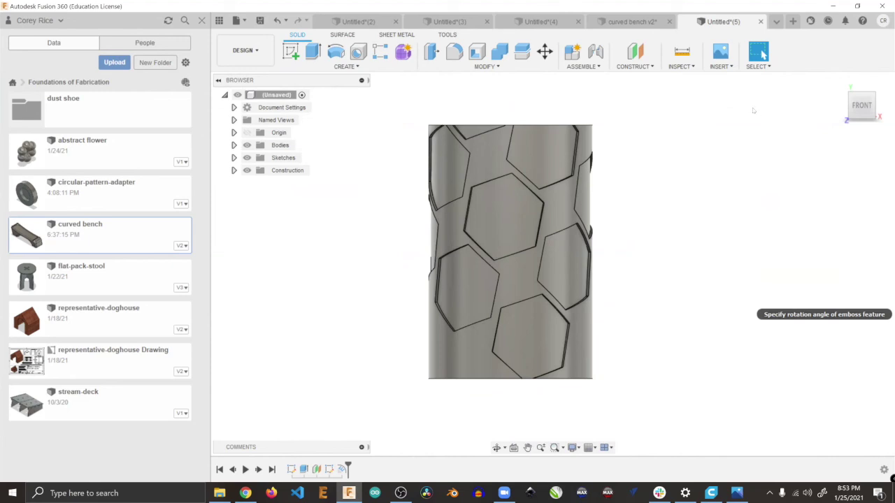
pyautogui.hotkey('ctrl', 'z')
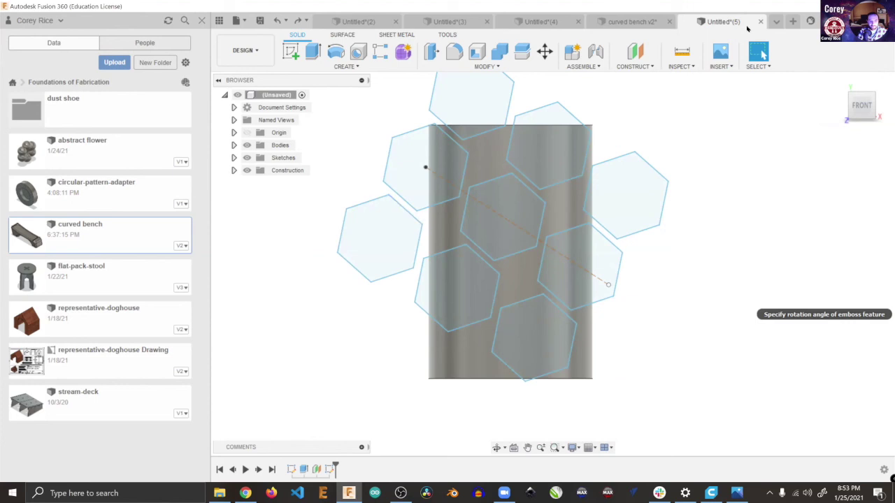
# Step: Reopen the hexagon sketch and try a 10.00 in extent for its rectangular pattern along the construction line
pyautogui.rightClick(330, 470)
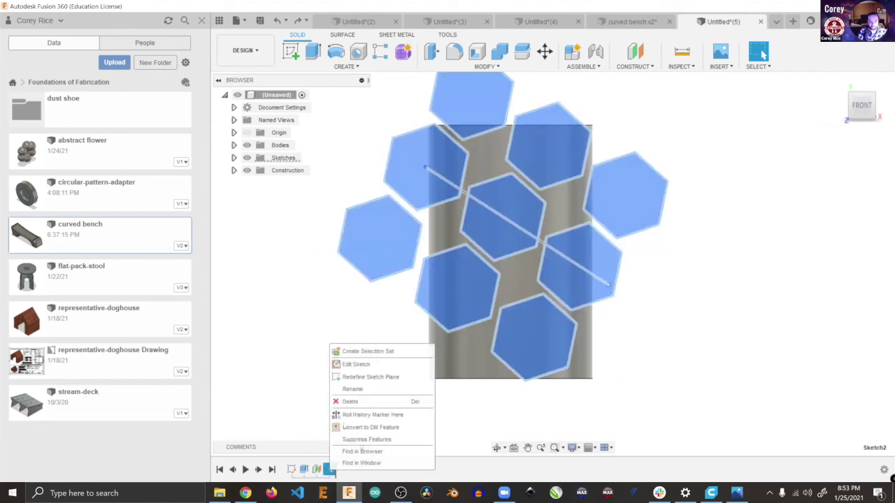
pyautogui.click(365, 364)
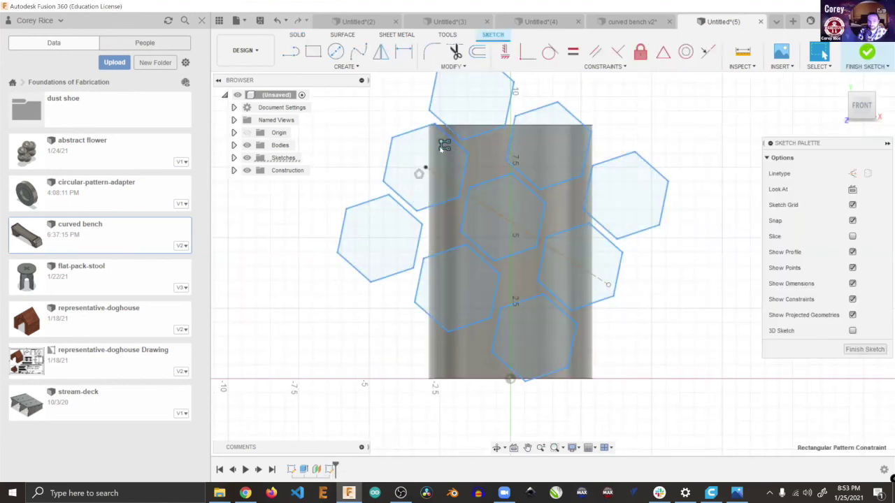
pyautogui.doubleClick(444, 145)
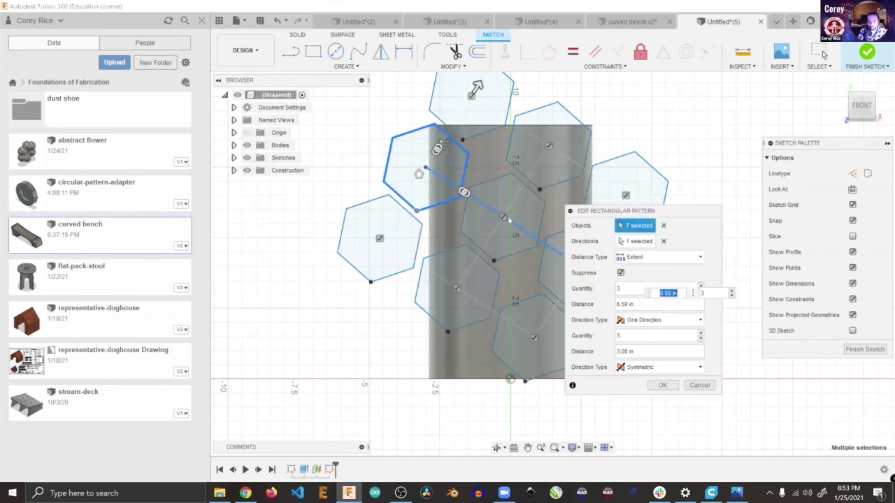
pyautogui.scroll(-3, 655, 150)
pyautogui.moveTo(652, 140)
pyautogui.mouseDown(button='middle')
pyautogui.moveTo(512, 121)
pyautogui.moveTo(515, 149)
pyautogui.mouseUp(button='middle')
pyautogui.moveTo(493, 245); pyautogui.dragTo(535, 273)
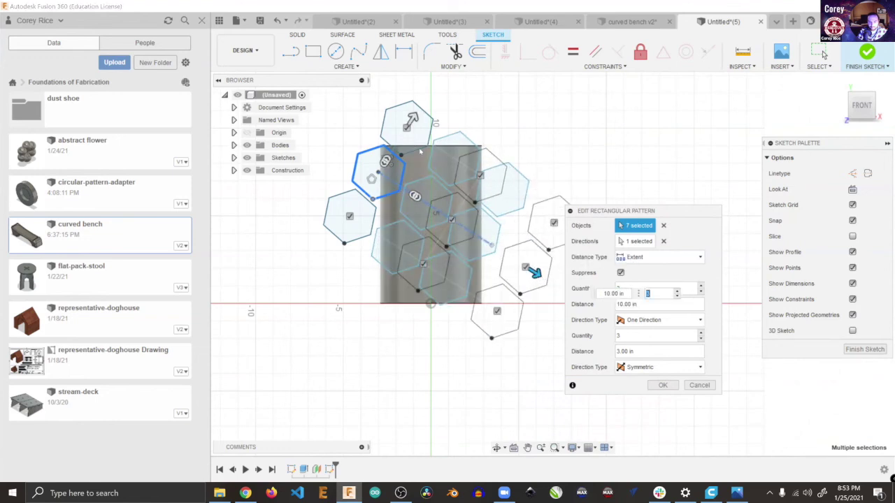
pyautogui.press('Escape')
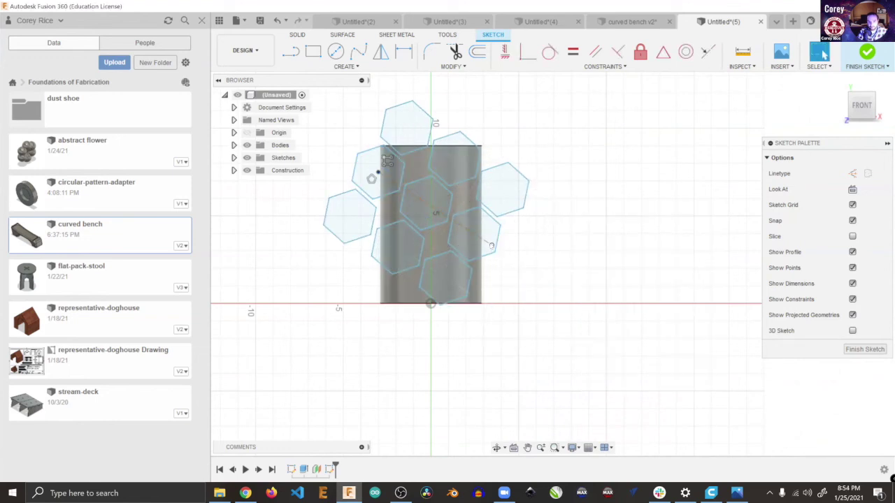
# Step: Set the hexagon pattern's distance along the construction line to 12.00 in
pyautogui.moveTo(492, 244)
pyautogui.mouseDown()
pyautogui.moveTo(501, 216)
pyautogui.moveTo(496, 231)
pyautogui.moveTo(595, 288)
pyautogui.mouseUp()
pyautogui.doubleClick(405, 160)
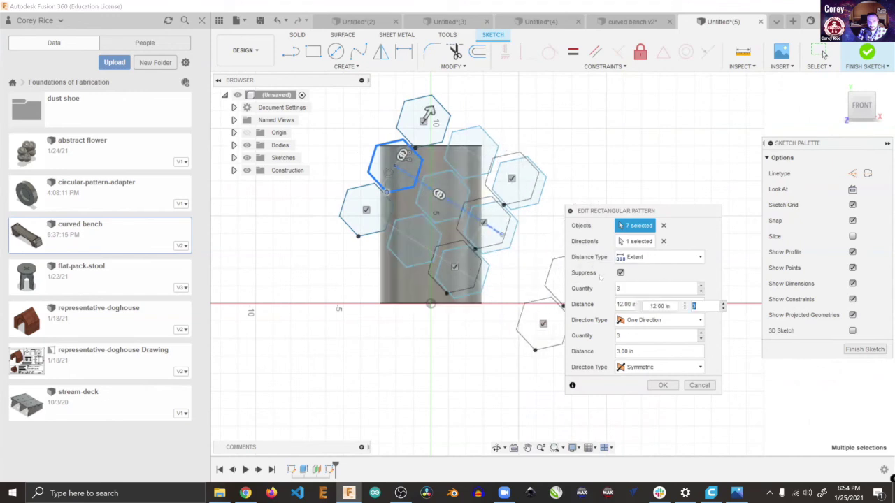
pyautogui.click(661, 385)
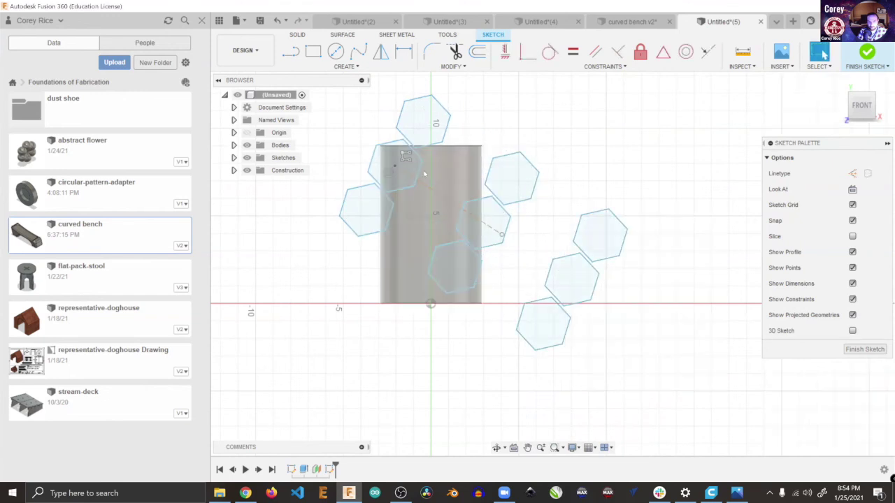
# Step: Move and enlarge the source hexagon so the hexagons in each column overlap, and finish the sketch
pyautogui.click(416, 167)
pyautogui.moveTo(416, 168)
pyautogui.mouseDown()
pyautogui.moveTo(368, 165)
pyautogui.moveTo(390, 167)
pyautogui.moveTo(406, 187)
pyautogui.moveTo(380, 191)
pyautogui.moveTo(353, 175)
pyautogui.moveTo(354, 205)
pyautogui.moveTo(355, 190)
pyautogui.mouseUp()
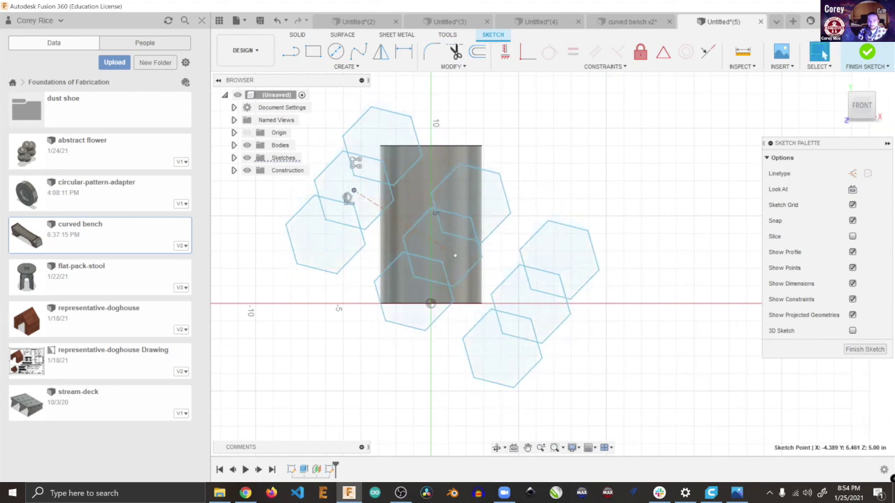
pyautogui.click(866, 52)
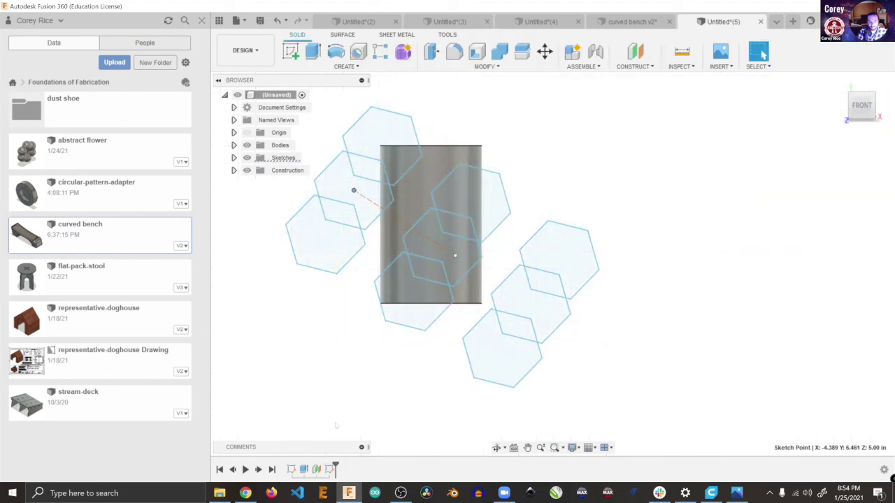
# Step: Start an Emboss feature using all the overlapping hexagon profiles
pyautogui.click(402, 130)
pyautogui.scroll(-2, 439, 146)
pyautogui.scroll(-1, 439, 147)
pyautogui.moveTo(368, 114); pyautogui.dragTo(619, 319)
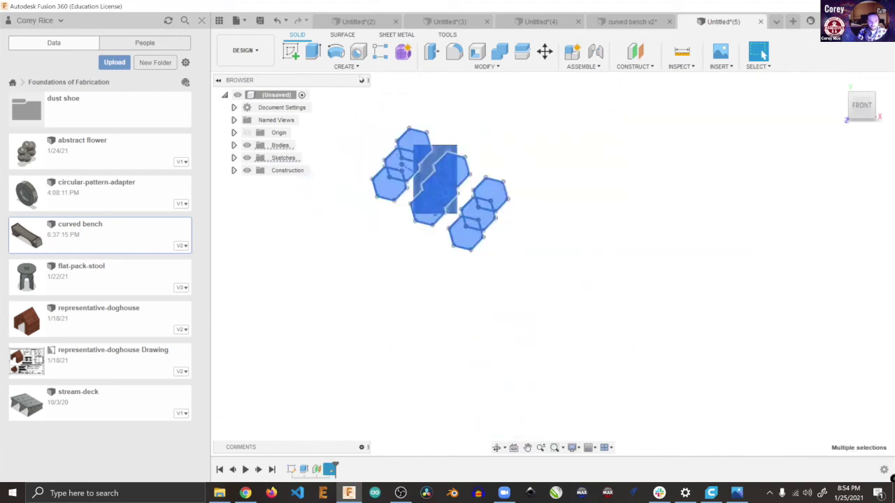
pyautogui.click(350, 66)
pyautogui.click(318, 194)
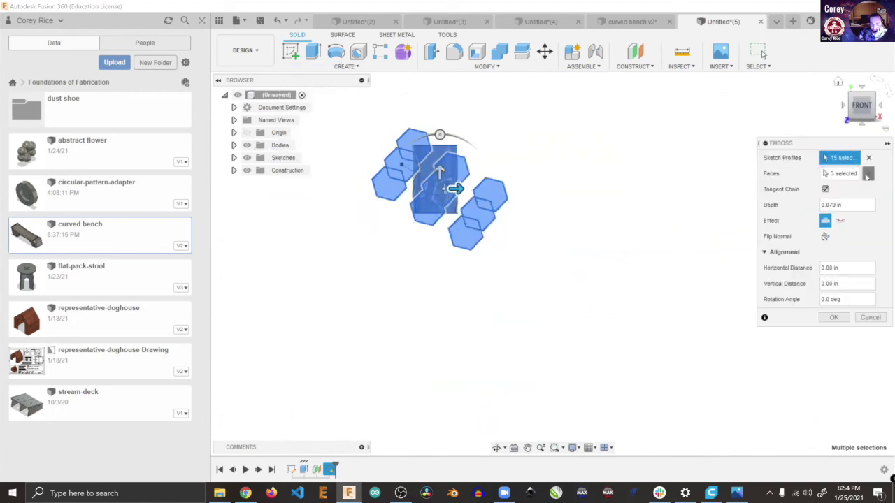
# Step: Limit the emboss to the cylinder's curved side face and create it raised at the default 0.079 in depth
pyautogui.click(867, 175)
pyautogui.moveTo(872, 96); pyautogui.dragTo(651, 116)
pyautogui.click(470, 156)
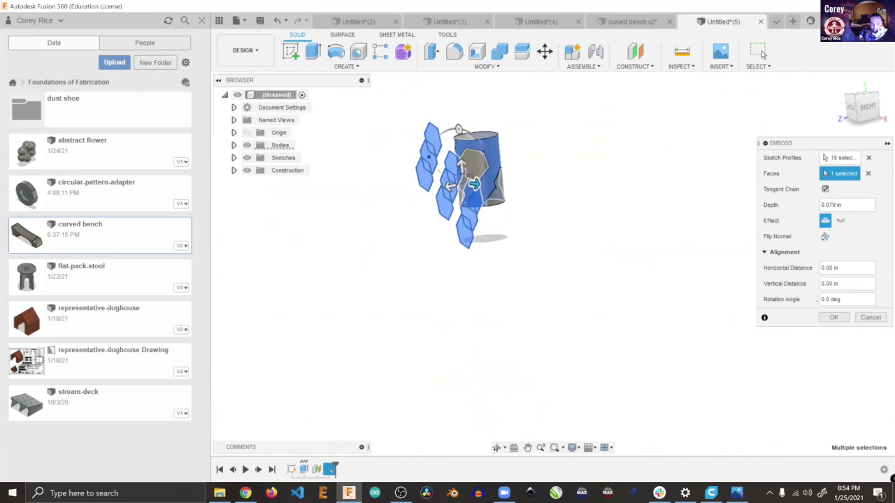
pyautogui.click(833, 318)
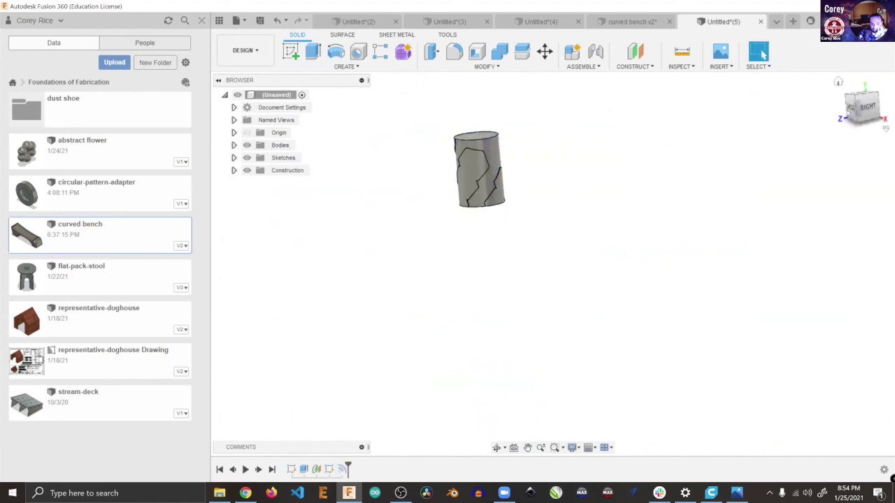
# Step: Examine the embossed hexagon pattern around the cylinder's side and from above
pyautogui.moveTo(857, 105); pyautogui.dragTo(713, 91)
pyautogui.moveTo(553, 263)
pyautogui.keyDown('shift'); pyautogui.mouseDown(button='middle')
pyautogui.moveTo(535, 269)
pyautogui.moveTo(561, 264)
pyautogui.mouseUp(button='middle'); pyautogui.keyUp('shift')
pyautogui.keyDown('shift'); pyautogui.moveTo(489, 267); pyautogui.dragTo(532, 267, button='middle'); pyautogui.keyUp('shift')
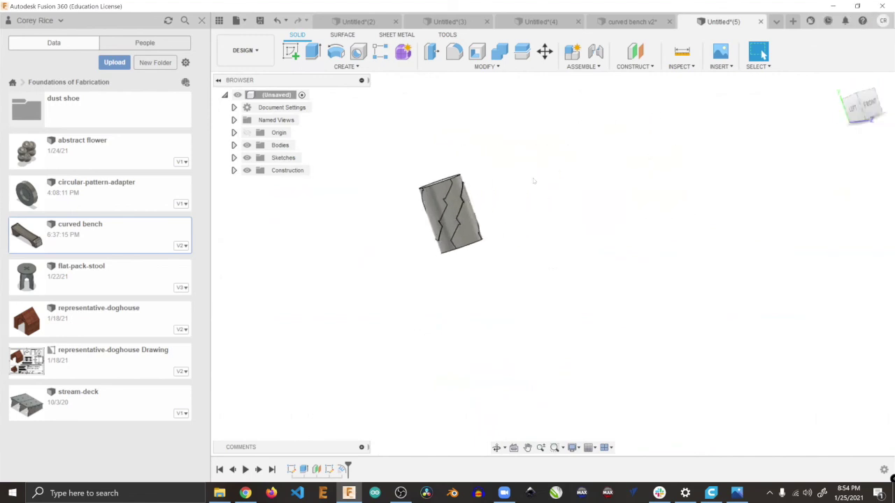
pyautogui.scroll(5, 455, 207)
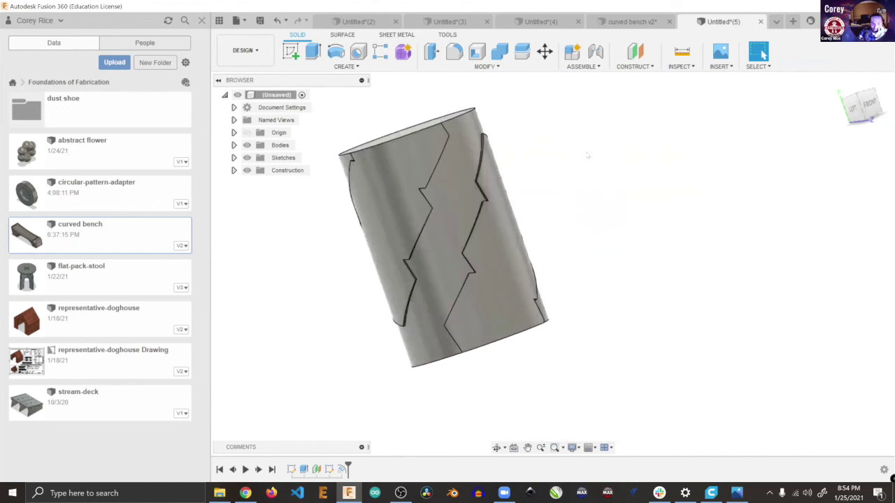
pyautogui.keyDown('shift'); pyautogui.moveTo(553, 264); pyautogui.dragTo(625, 286, button='middle'); pyautogui.keyUp('shift')
pyautogui.keyDown('shift'); pyautogui.moveTo(553, 263); pyautogui.dragTo(552, 154, button='middle'); pyautogui.keyUp('shift')
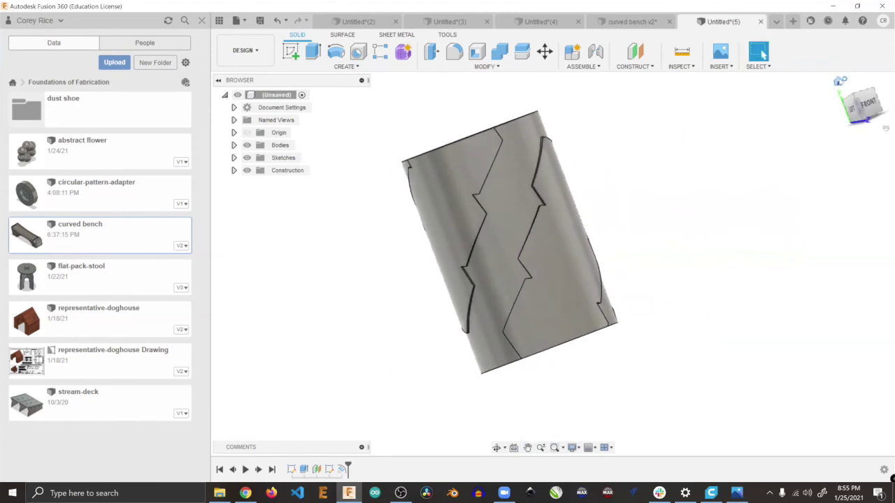
pyautogui.click(840, 81)
pyautogui.scroll(3, 511, 120)
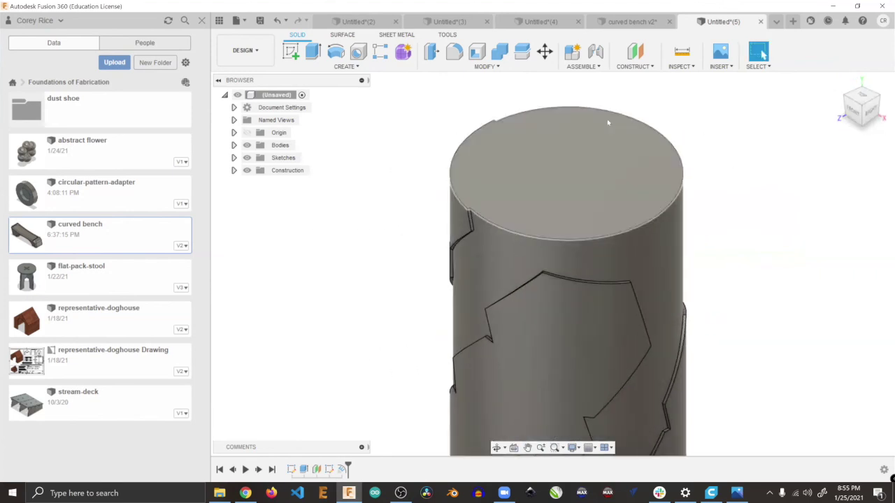
pyautogui.click(857, 100)
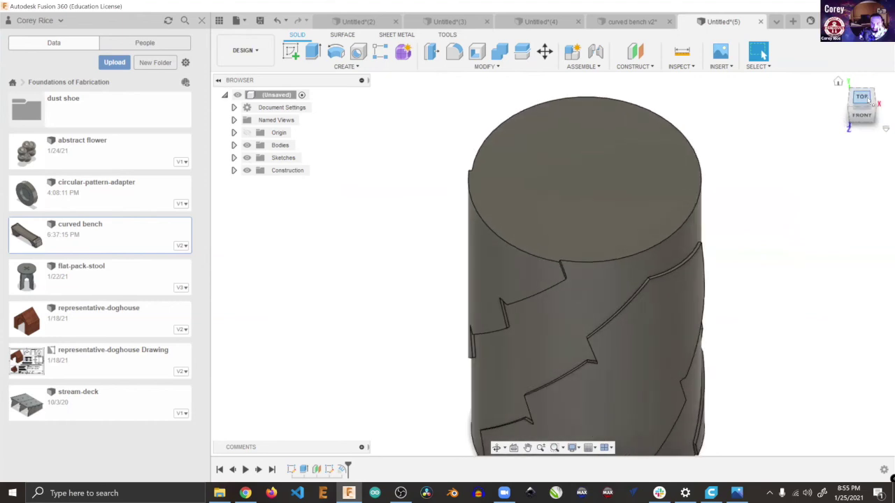
pyautogui.click(861, 99)
pyautogui.moveTo(767, 171); pyautogui.dragTo(713, 145, button='middle')
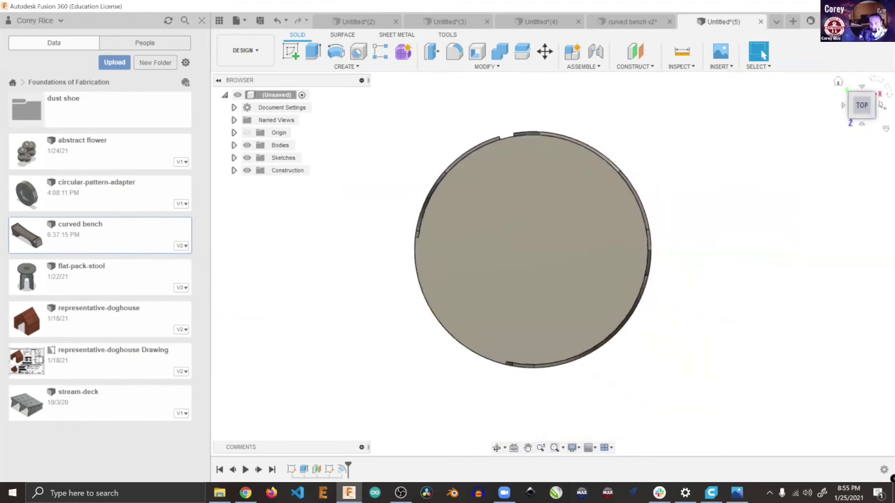
pyautogui.moveTo(871, 107); pyautogui.dragTo(864, 55)
pyautogui.scroll(-5, 613, 222)
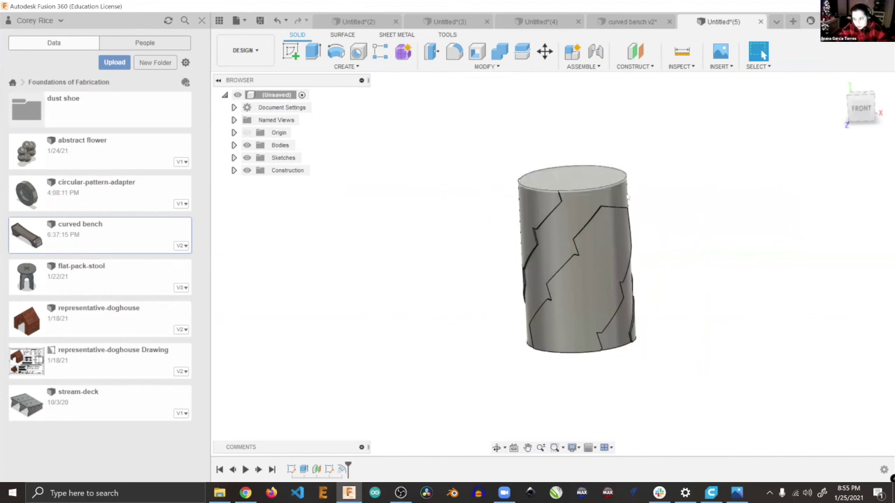
# Step: Delete all geometry in the hexagon sketch and remove the emboss feature from the design history
pyautogui.rightClick(329, 469)
pyautogui.click(356, 363)
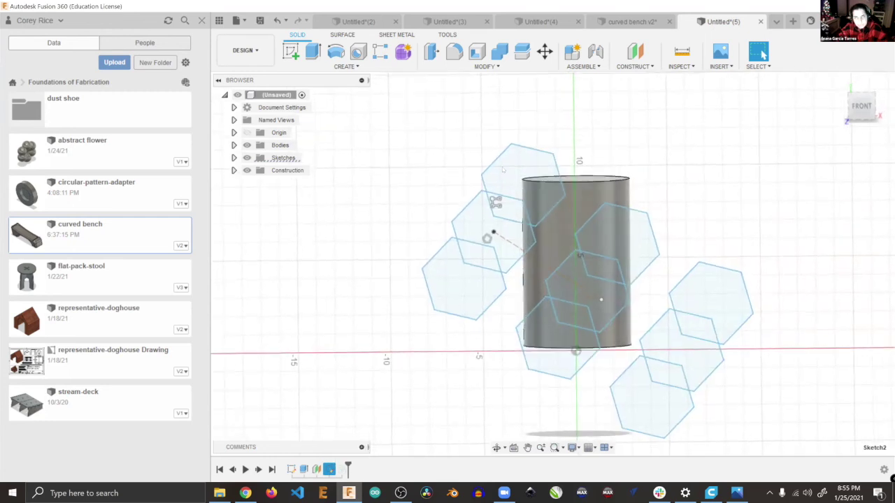
pyautogui.hotkey('ctrl', 'a')
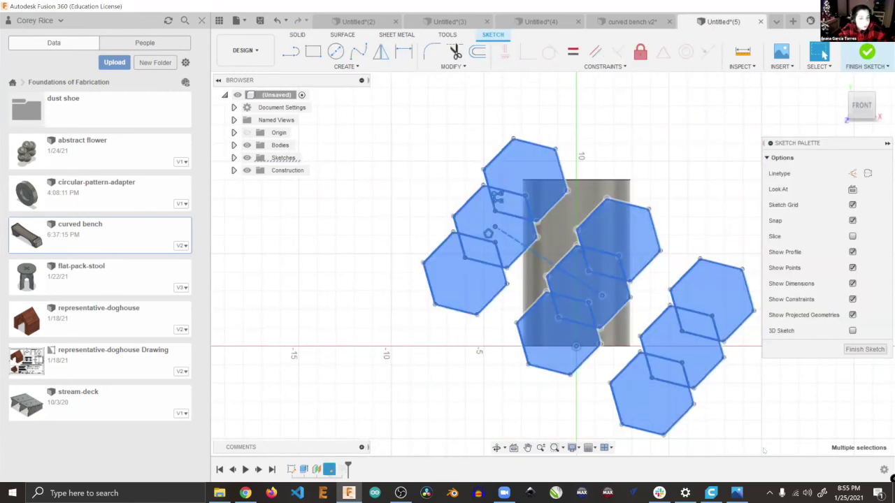
pyautogui.press('Delete')
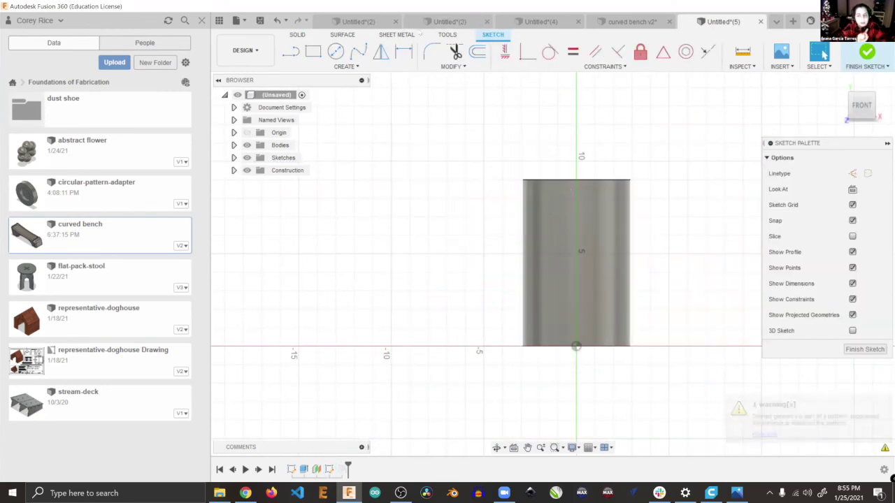
pyautogui.press('Return')
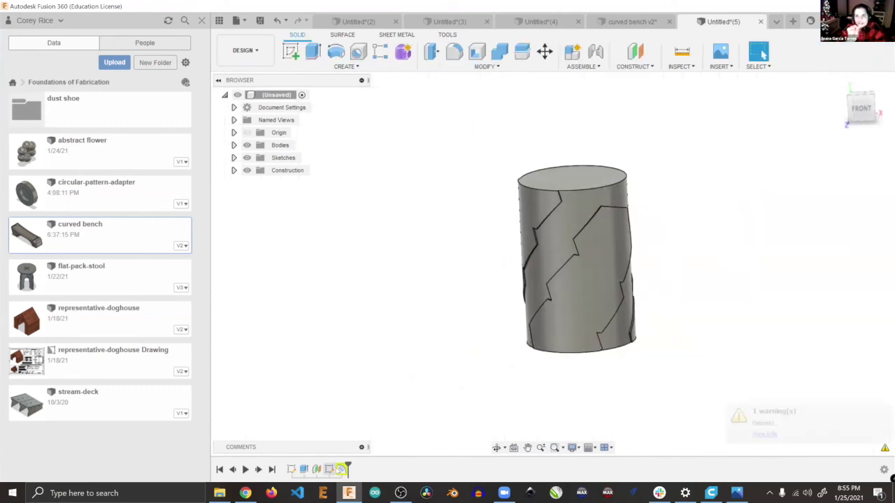
pyautogui.rightClick(343, 468)
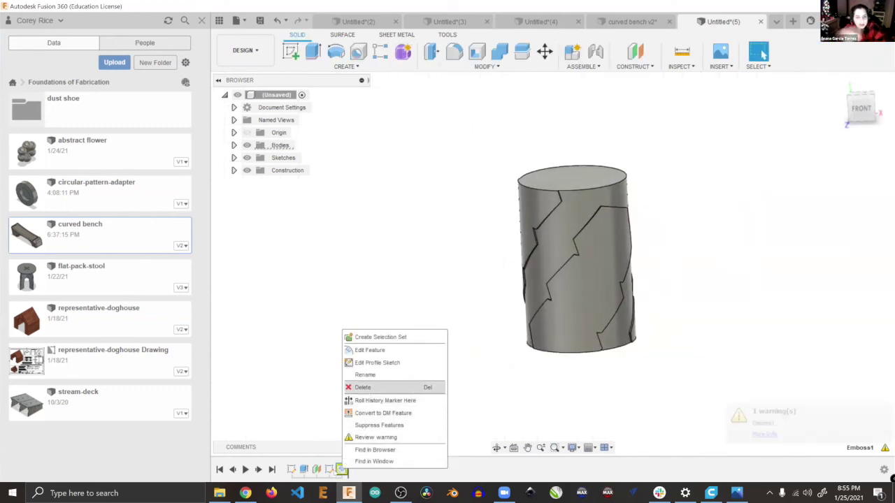
pyautogui.click(367, 387)
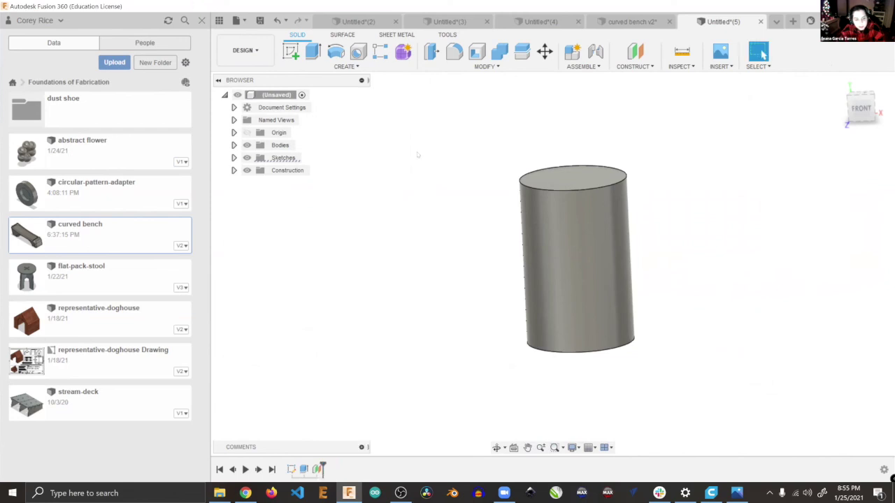
# Step: Add a modeled, full-length right-hand thread to the cylinder's side face, ANSI Unified, 4.0 in, 4-4 UNC, class 3A
pyautogui.click(345, 67)
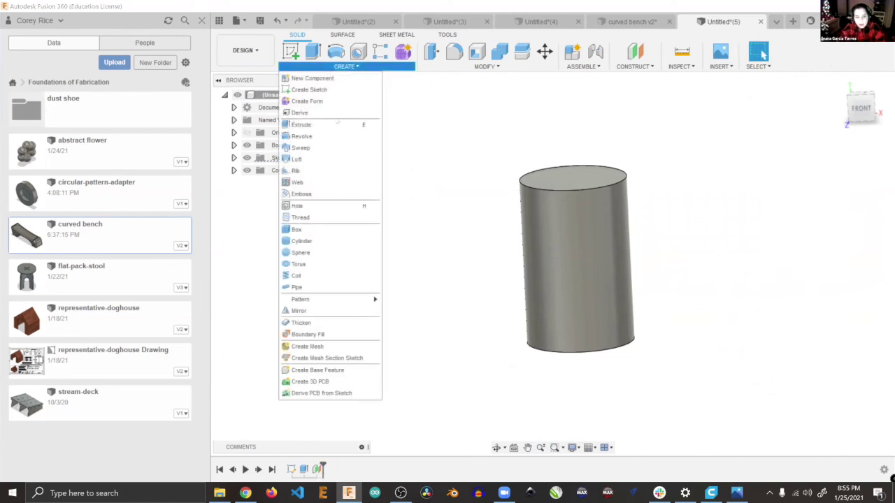
pyautogui.click(321, 219)
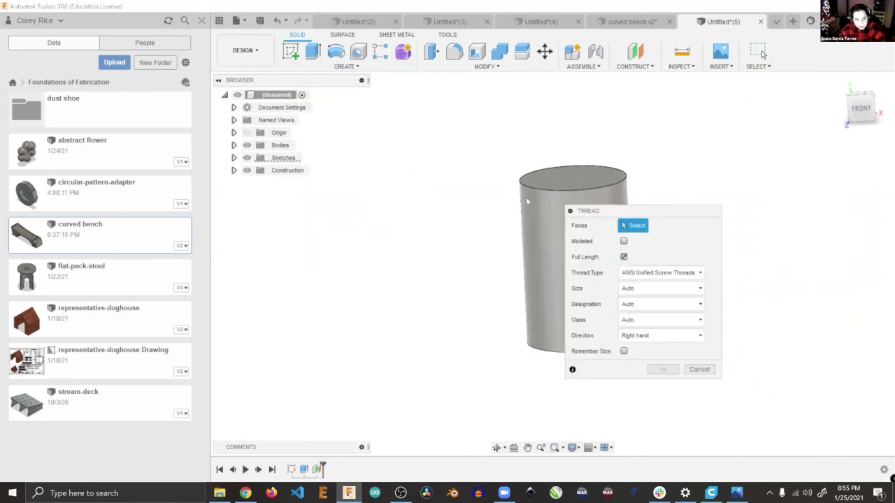
pyautogui.click(593, 200)
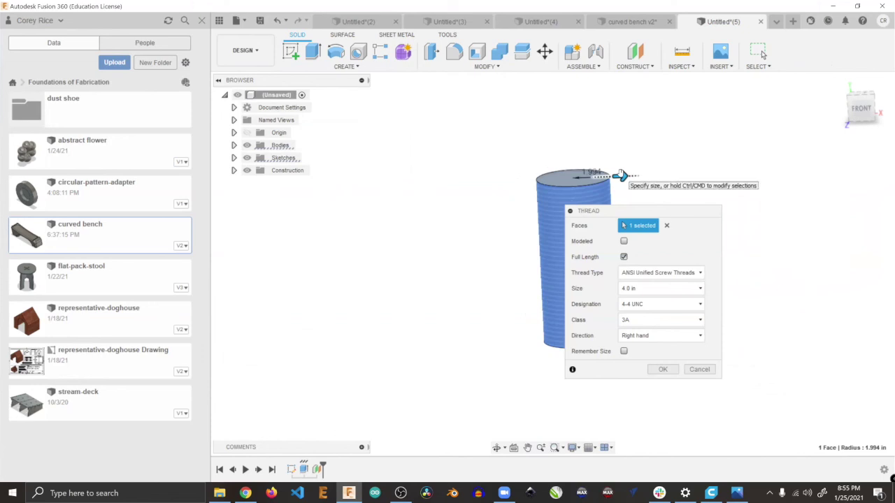
pyautogui.moveTo(650, 212); pyautogui.dragTo(755, 167)
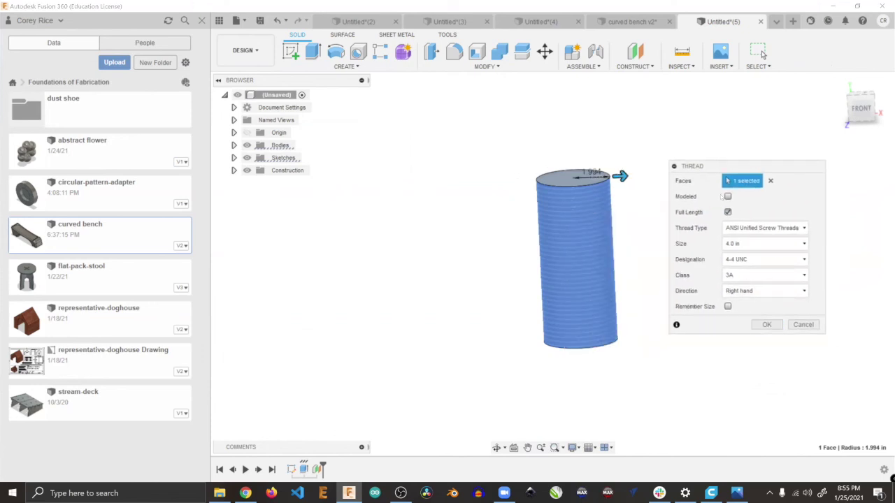
pyautogui.click(728, 196)
pyautogui.click(767, 324)
# Step: Look over the threaded cylinder and undo the thread
pyautogui.scroll(5, 601, 187)
pyautogui.scroll(-2, 600, 187)
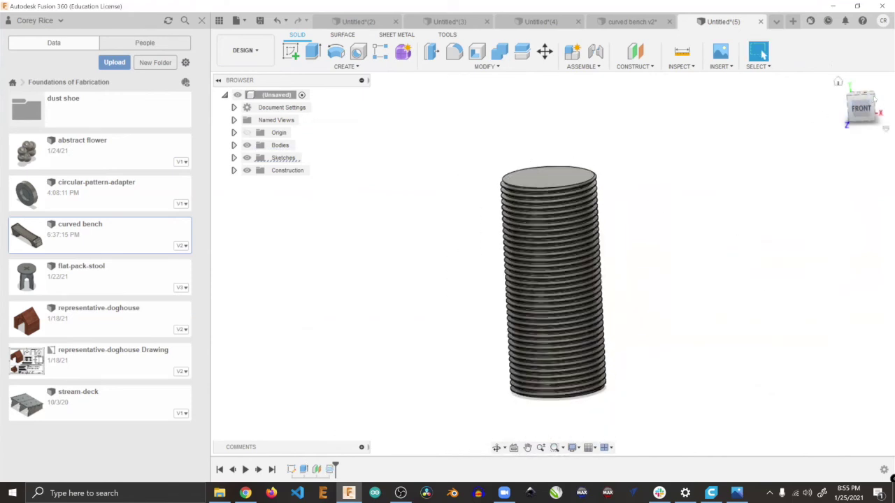
pyautogui.moveTo(872, 99)
pyautogui.mouseDown()
pyautogui.moveTo(836, 64)
pyautogui.moveTo(859, 104)
pyautogui.moveTo(855, 78)
pyautogui.moveTo(839, 98)
pyautogui.moveTo(849, 115)
pyautogui.moveTo(873, 101)
pyautogui.moveTo(860, 105)
pyautogui.moveTo(867, 112)
pyautogui.moveTo(864, 94)
pyautogui.moveTo(853, 102)
pyautogui.moveTo(860, 87)
pyautogui.moveTo(862, 101)
pyautogui.moveTo(873, 101)
pyautogui.mouseUp()
pyautogui.hotkey('ctrl', 'z')
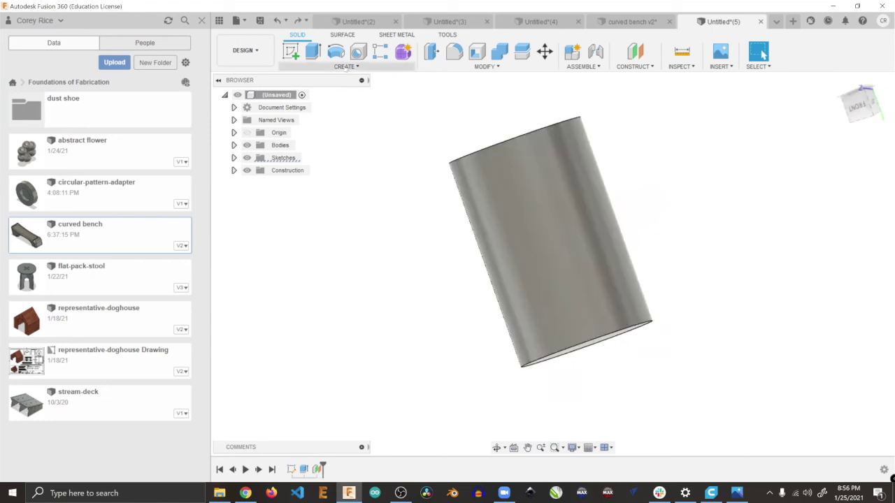
# Step: Create a new sketch on the construction plane Plane1
pyautogui.click(290, 51)
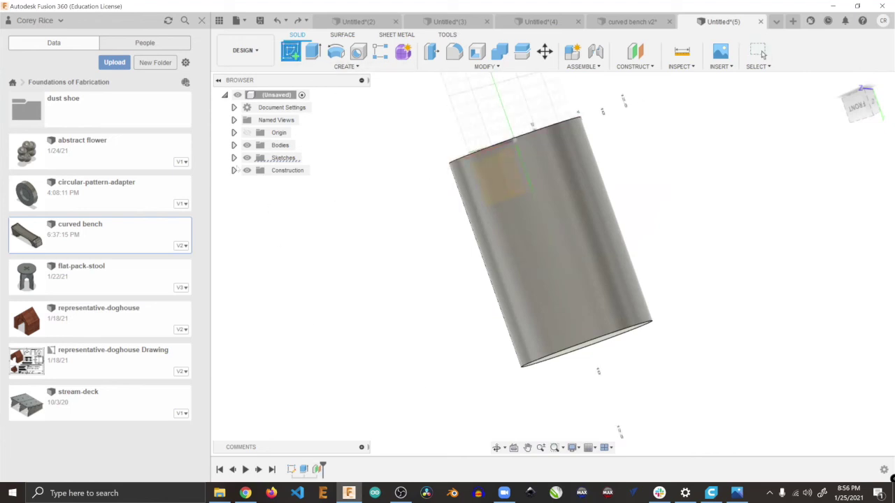
pyautogui.click(234, 170)
pyautogui.click(288, 182)
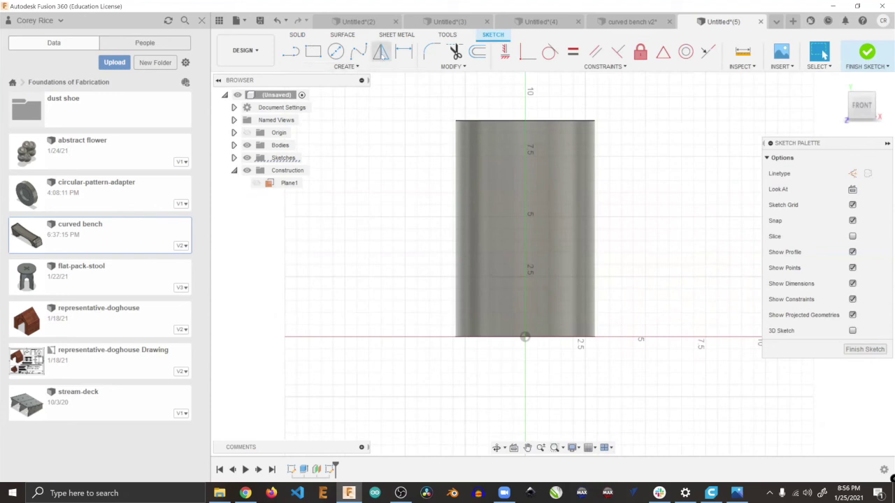
# Step: Draw a wavy fit point spline about 38 in wide across the cylinder and well past both of its sides
pyautogui.click(358, 51)
pyautogui.scroll(-1, 417, 181)
pyautogui.scroll(-2, 418, 181)
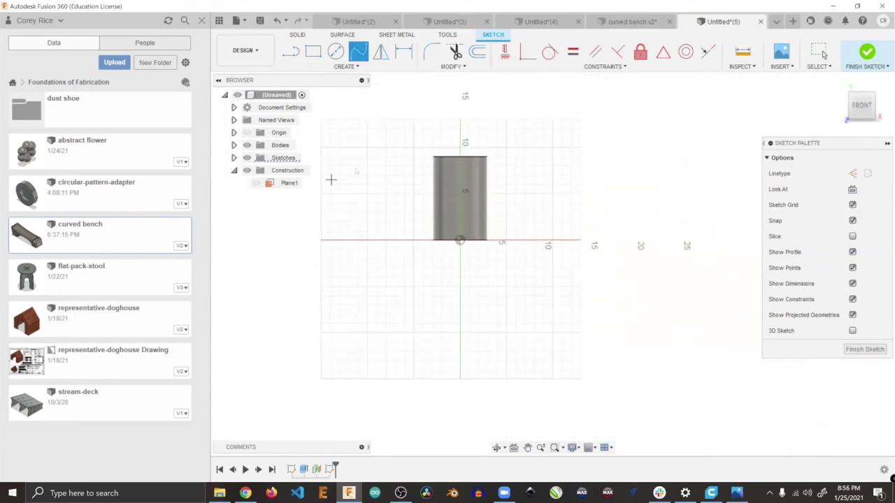
pyautogui.click(432, 194)
pyautogui.click(508, 180)
pyautogui.click(562, 166)
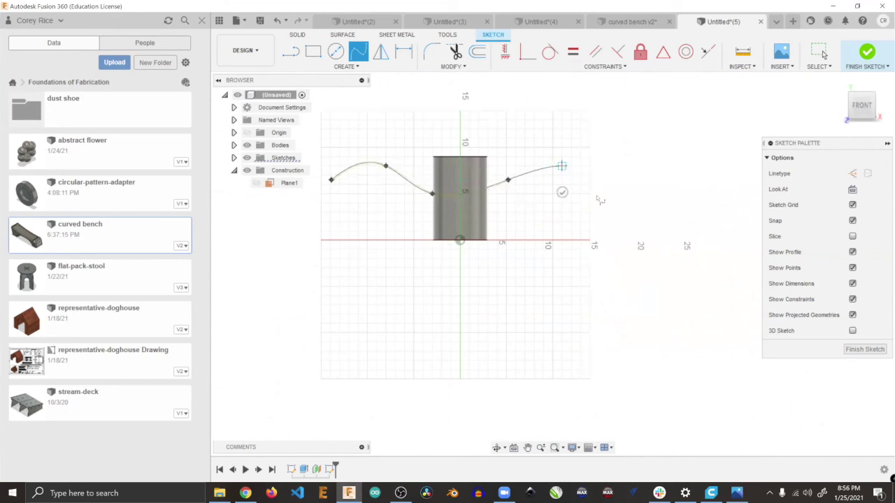
pyautogui.click(607, 202)
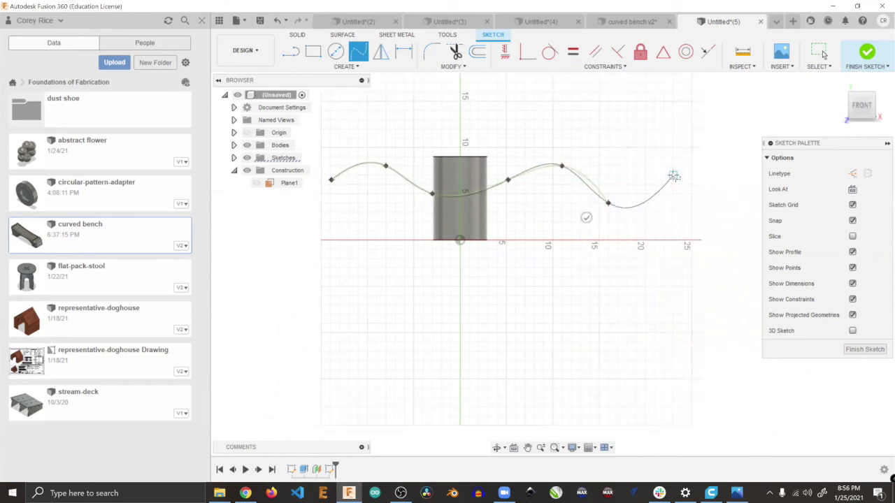
pyautogui.click(686, 208)
pyautogui.press('Return')
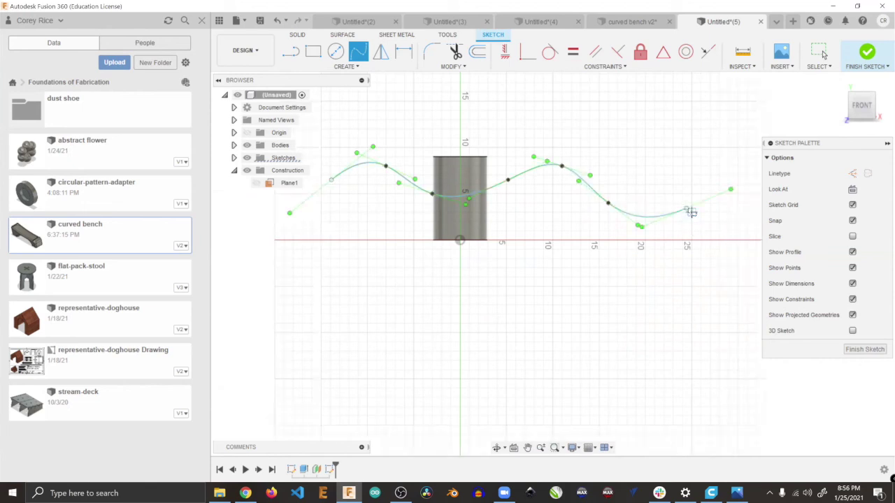
# Step: Draw a second wavy spline just below the first, from under its left end to just below its right-hand crest
pyautogui.click(330, 207)
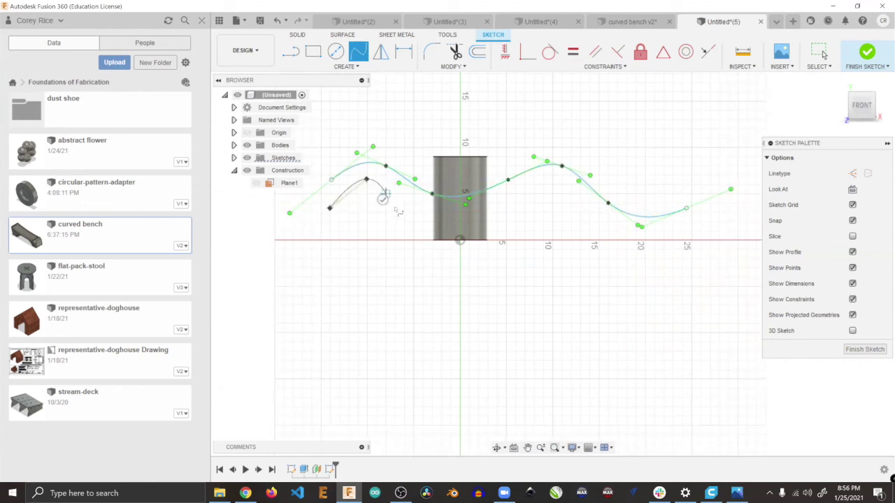
pyautogui.click(366, 179)
pyautogui.click(405, 212)
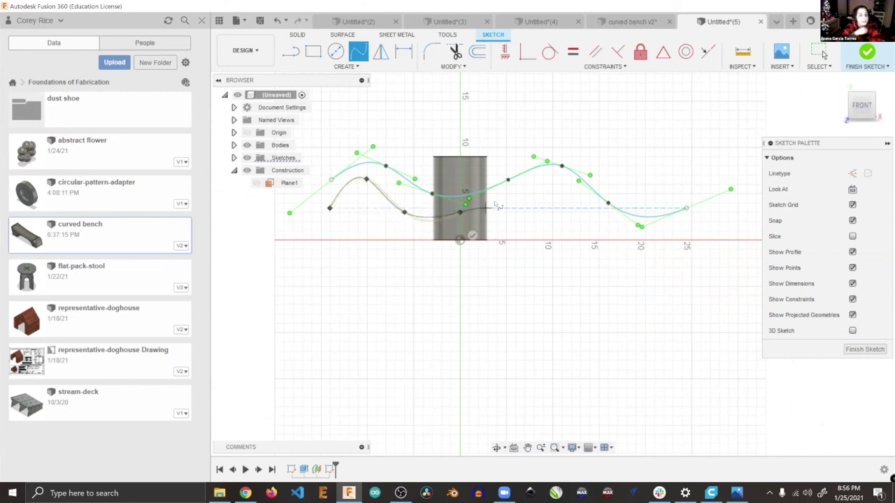
pyautogui.click(515, 183)
pyautogui.doubleClick(560, 177)
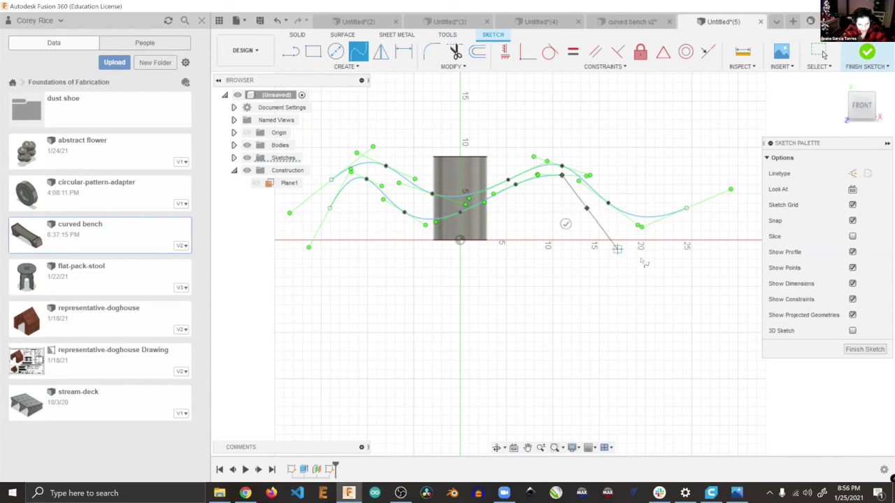
# Step: Continue the lower curve to the right end, close the outline into one profile with the upper spline, and finish the sketch
pyautogui.click(687, 224)
pyautogui.click(687, 210)
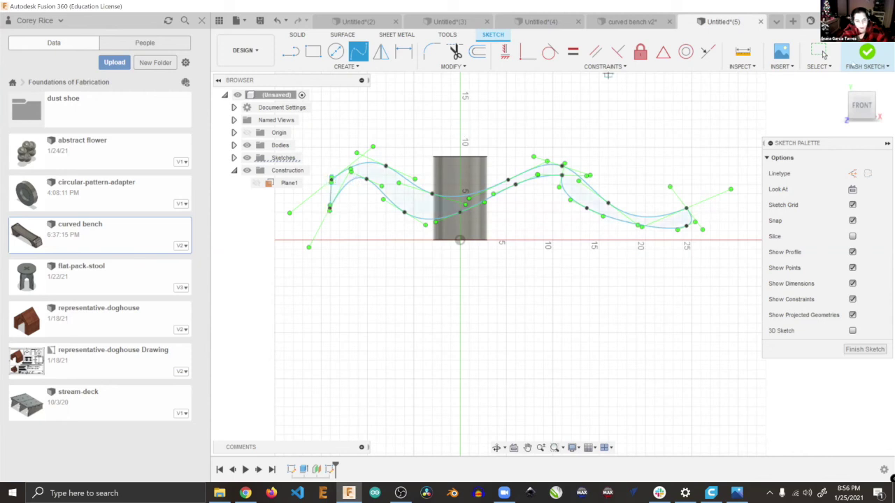
pyautogui.click(876, 52)
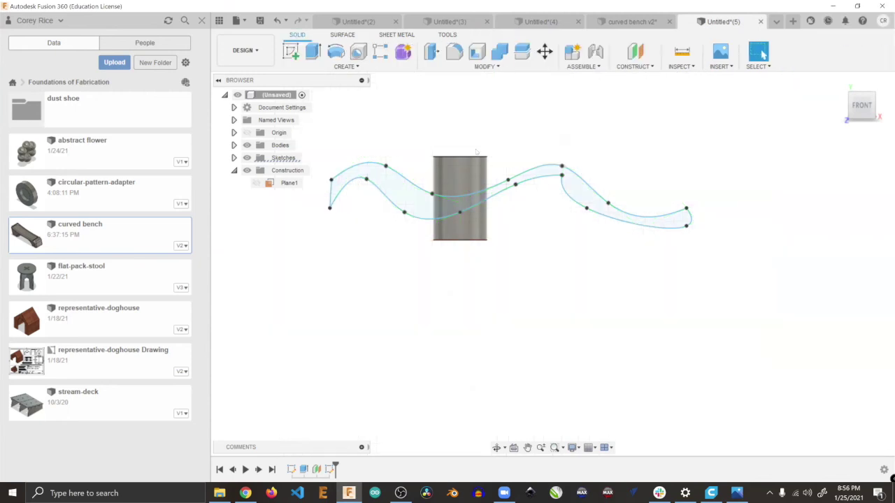
# Step: Try to emboss the wavy spline profile onto the cylinder's side face with the Deboss effect
pyautogui.click(319, 59)
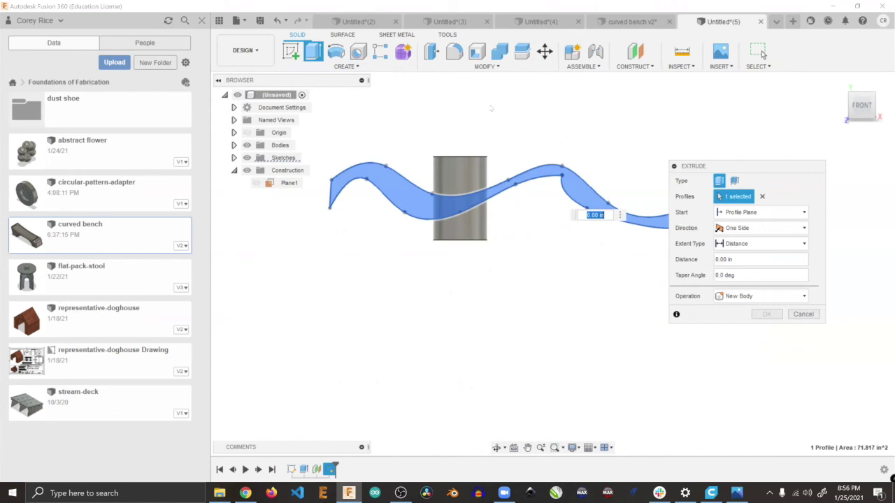
pyautogui.click(804, 314)
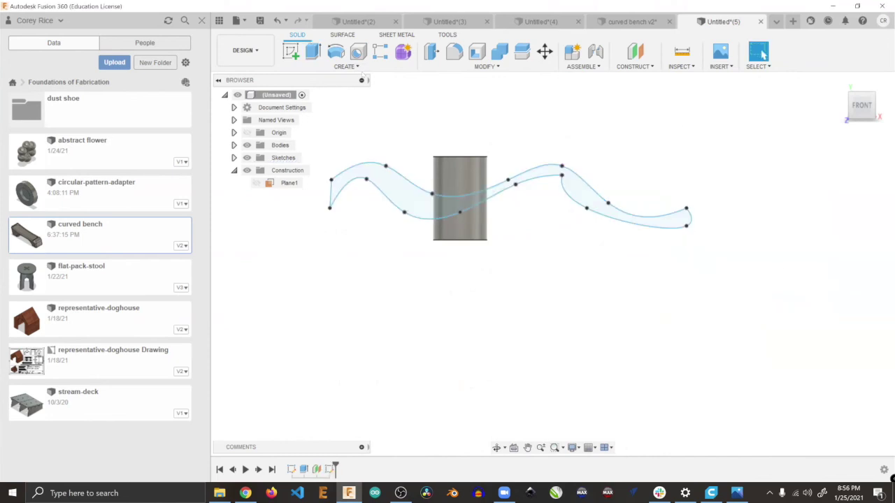
pyautogui.click(346, 66)
pyautogui.click(328, 194)
pyautogui.click(446, 210)
pyautogui.click(823, 174)
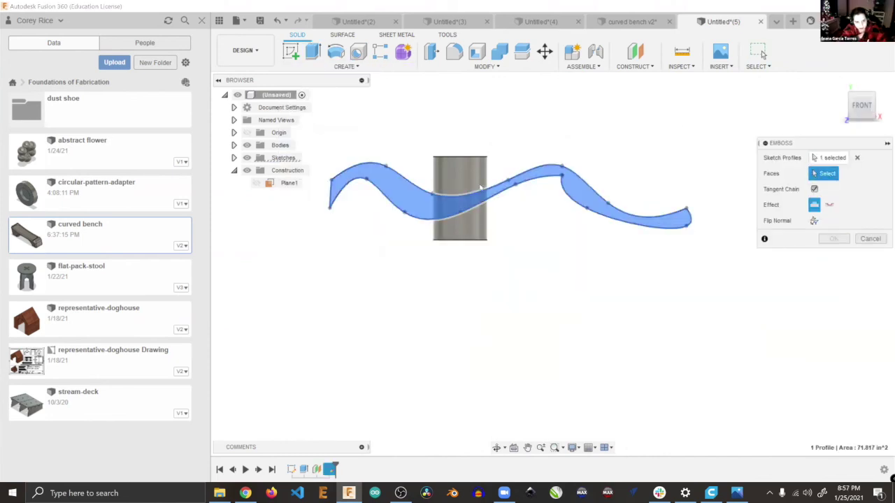
pyautogui.click(477, 181)
pyautogui.moveTo(874, 97)
pyautogui.mouseDown()
pyautogui.moveTo(830, 105)
pyautogui.moveTo(867, 102)
pyautogui.mouseUp()
pyautogui.click(840, 220)
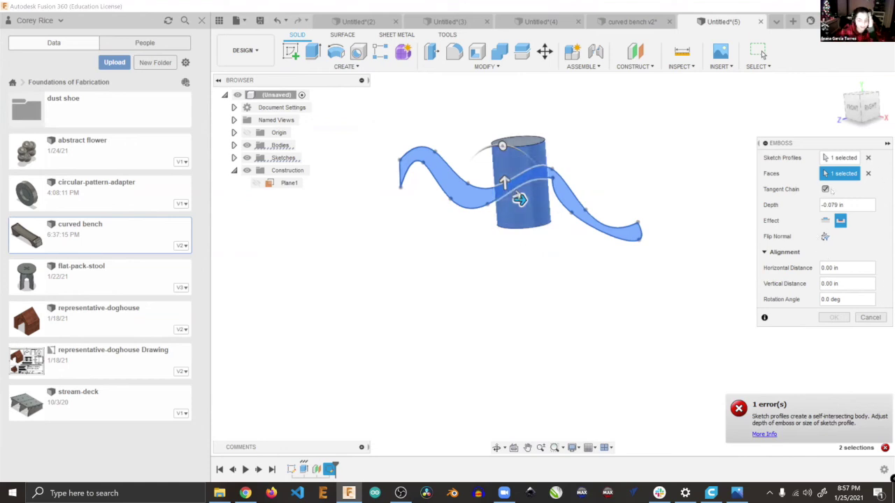
pyautogui.click(825, 237)
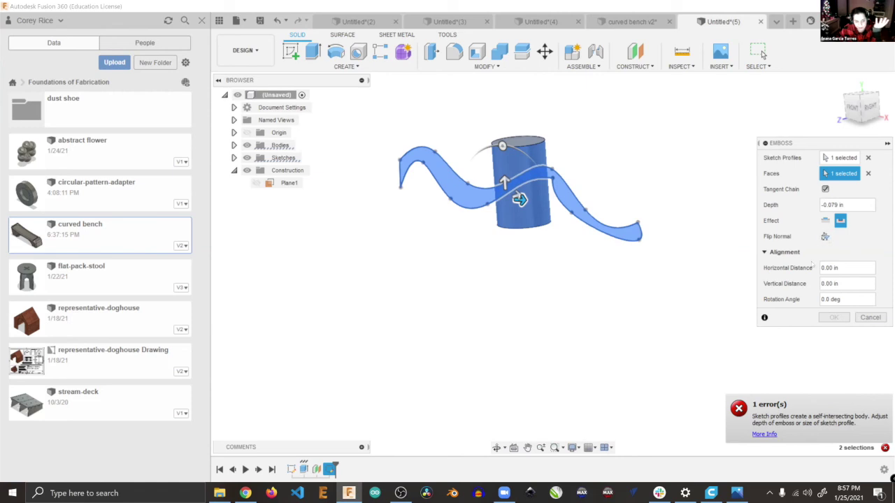
# Step: Try a 10 deg rotation angle for the emboss, hide the data panel, and cancel the emboss
pyautogui.moveTo(502, 145); pyautogui.dragTo(495, 146)
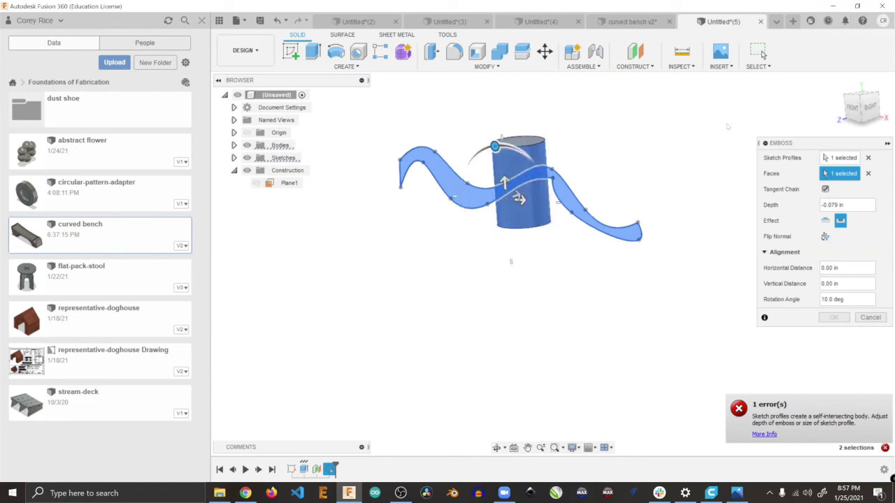
pyautogui.scroll(3, 530, 160)
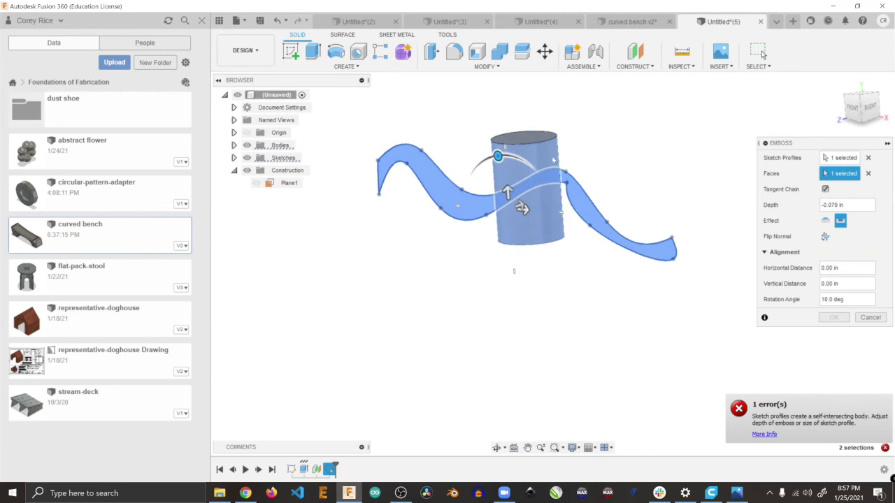
pyautogui.click(849, 107)
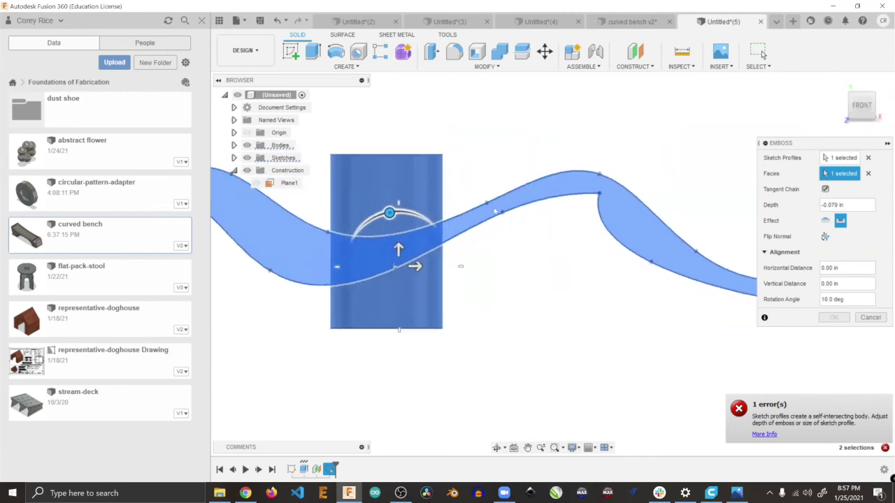
pyautogui.scroll(-3, 447, 205)
pyautogui.moveTo(465, 159); pyautogui.dragTo(552, 142, button='middle')
pyautogui.scroll(-2, 532, 160)
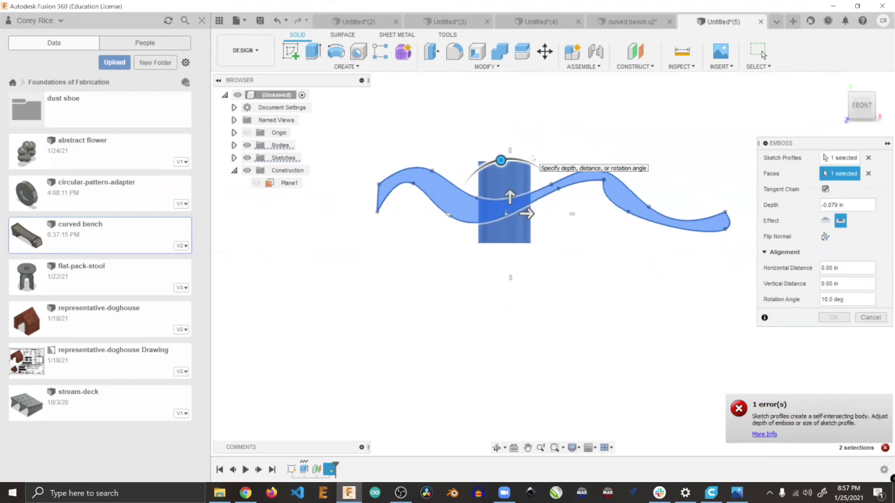
pyautogui.scroll(1, 569, 155)
pyautogui.click(202, 21)
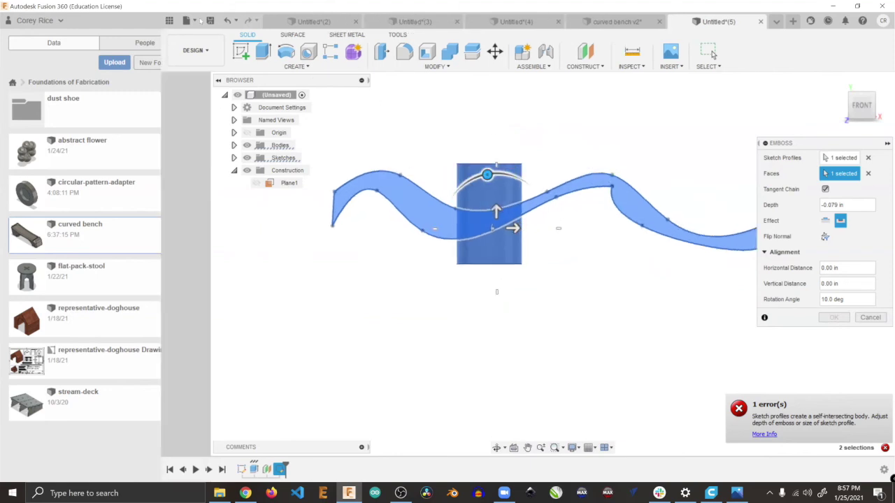
pyautogui.moveTo(399, 144); pyautogui.dragTo(391, 141, button='middle')
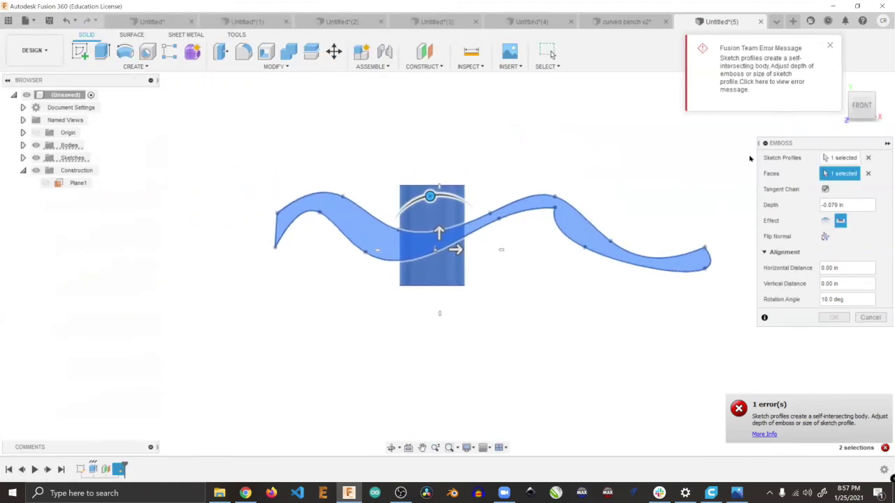
pyautogui.click(831, 45)
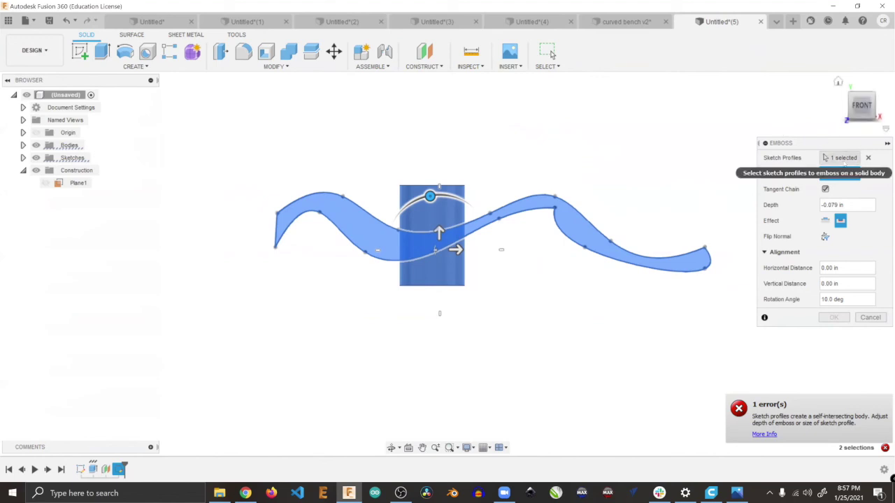
pyautogui.click(874, 324)
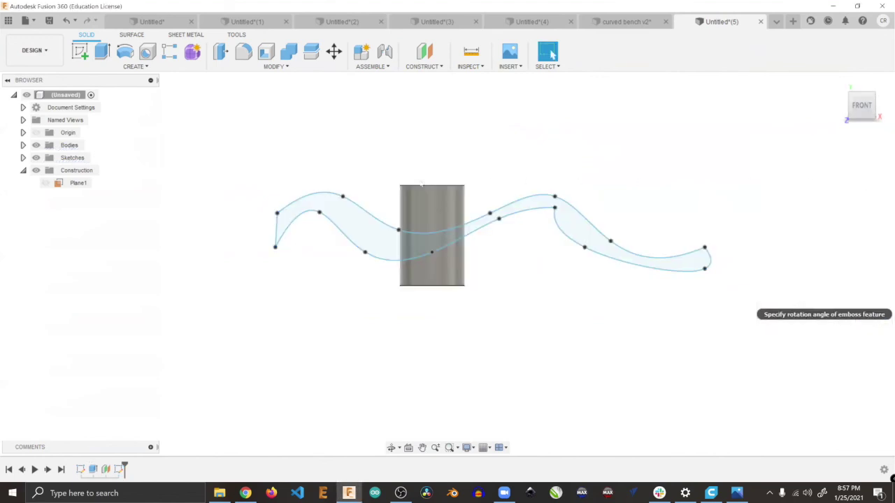
# Step: Shorten the wavy profile by moving the spline points of its right-hand half in towards the cylinder
pyautogui.moveTo(551, 168); pyautogui.dragTo(734, 283)
pyautogui.moveTo(704, 248); pyautogui.dragTo(662, 245)
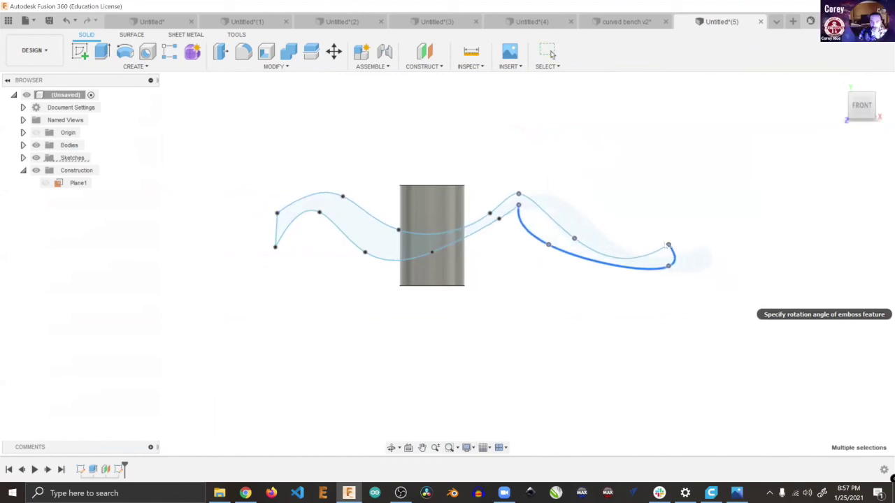
pyautogui.click(497, 225)
pyautogui.moveTo(498, 225)
pyautogui.mouseDown()
pyautogui.moveTo(435, 232)
pyautogui.moveTo(446, 244)
pyautogui.mouseUp()
pyautogui.moveTo(510, 177)
pyautogui.mouseDown()
pyautogui.moveTo(527, 221)
pyautogui.moveTo(458, 229)
pyautogui.moveTo(464, 235)
pyautogui.mouseUp()
pyautogui.moveTo(643, 281); pyautogui.dragTo(613, 281)
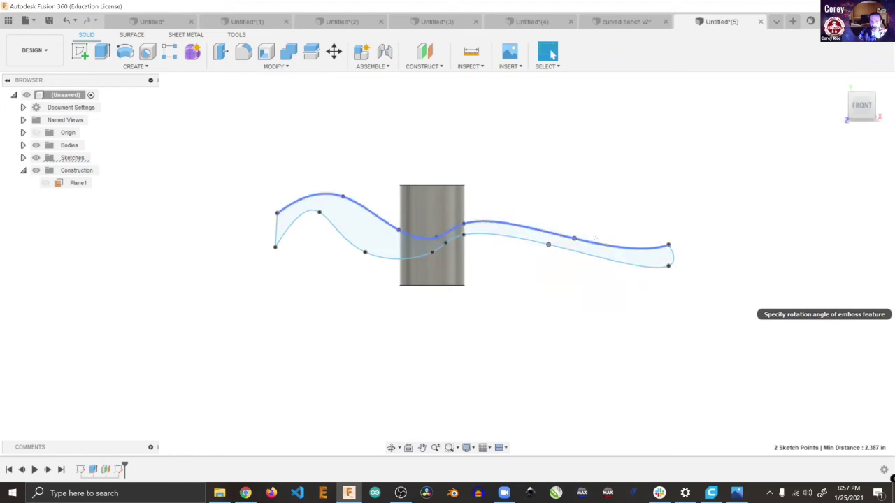
pyautogui.moveTo(574, 238); pyautogui.dragTo(500, 230)
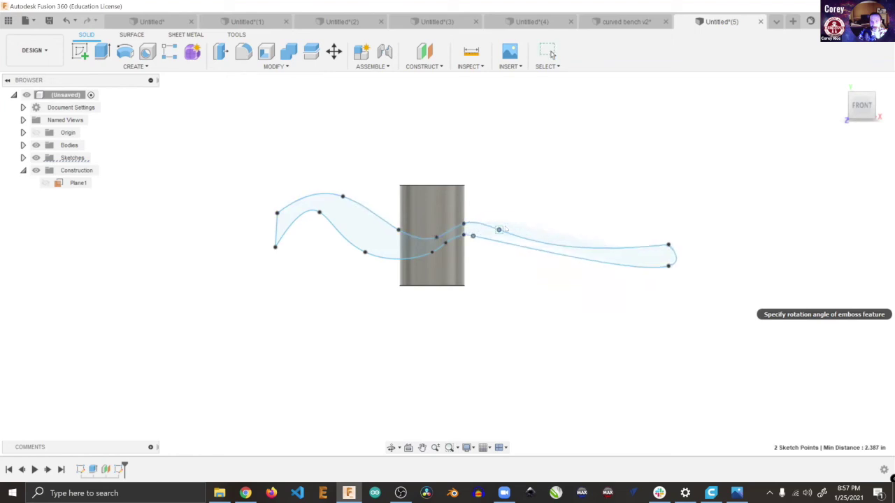
pyautogui.moveTo(669, 244); pyautogui.dragTo(523, 227)
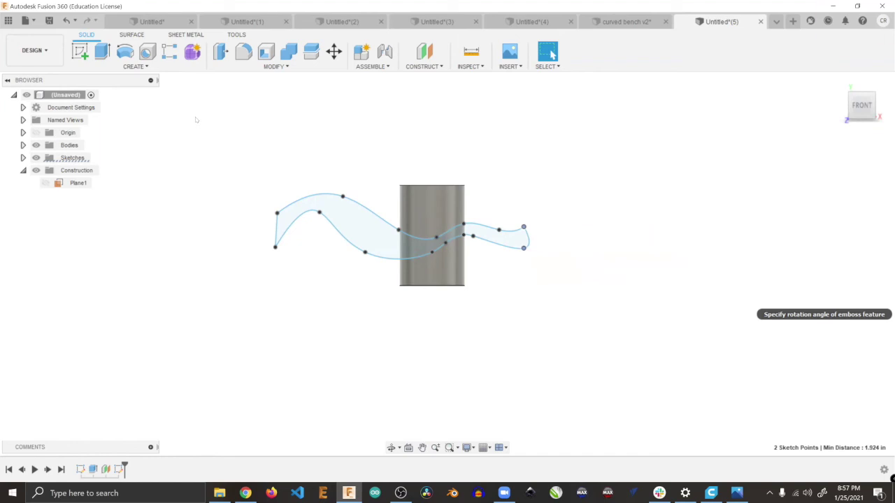
pyautogui.click(136, 66)
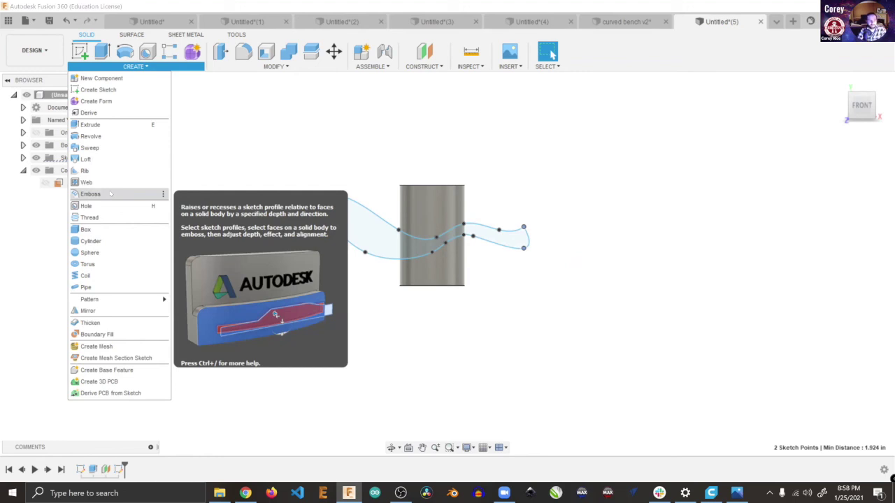
pyautogui.click(509, 66)
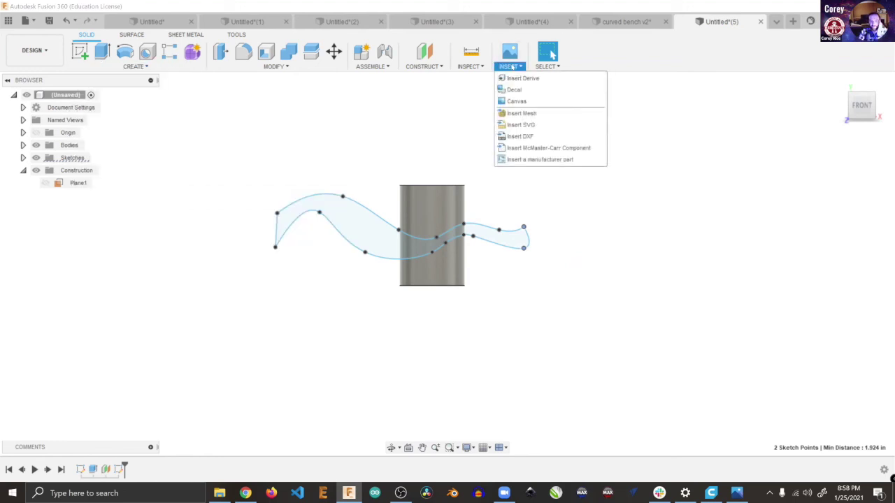
pyautogui.click(272, 67)
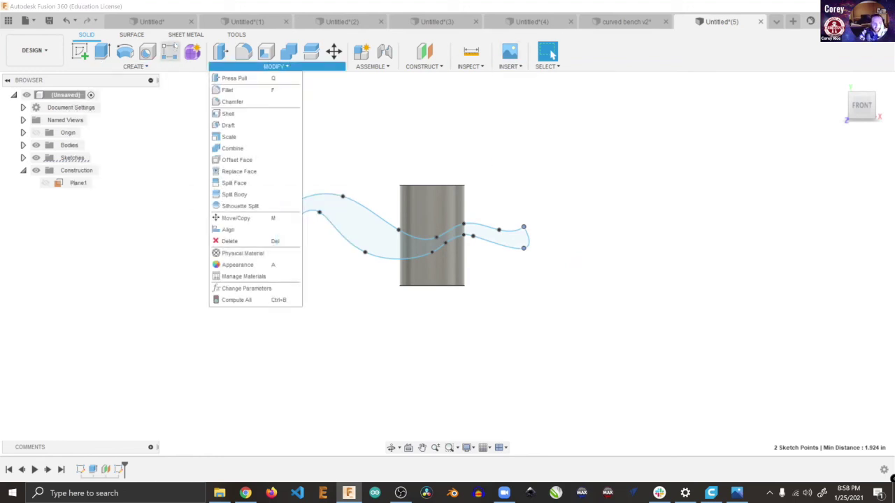
pyautogui.click(245, 34)
pyautogui.click(120, 66)
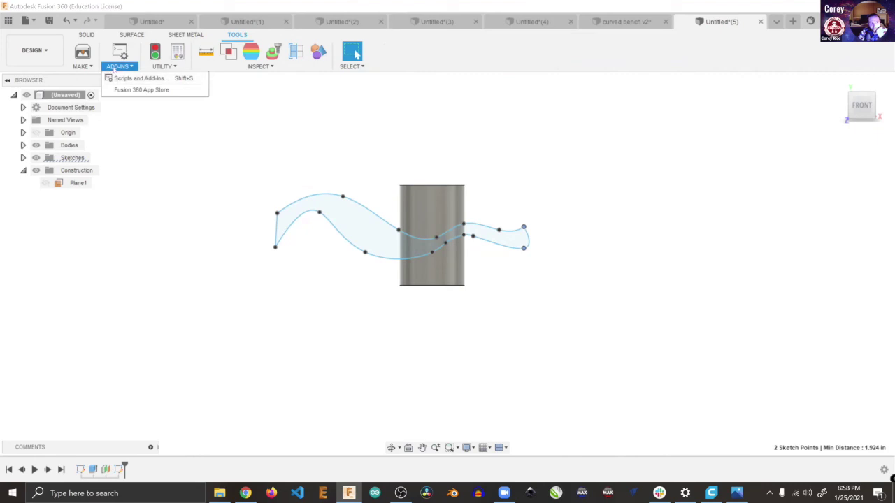
pyautogui.click(173, 66)
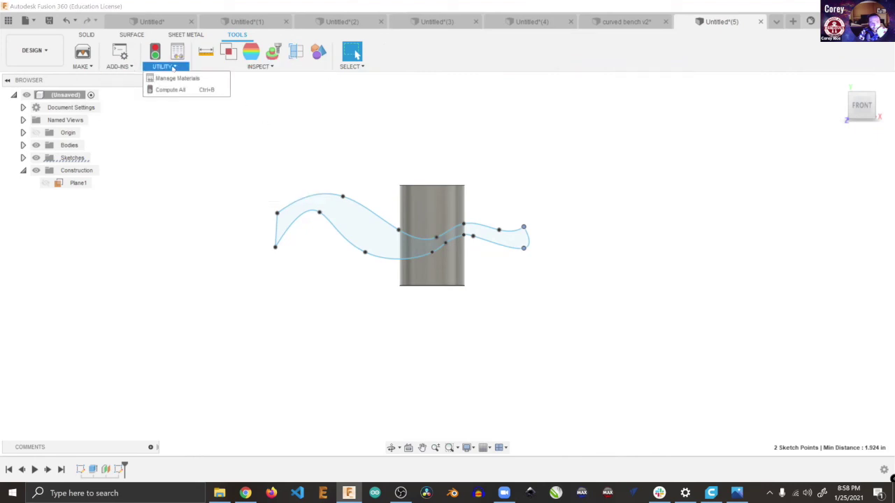
pyautogui.moveTo(83, 68)
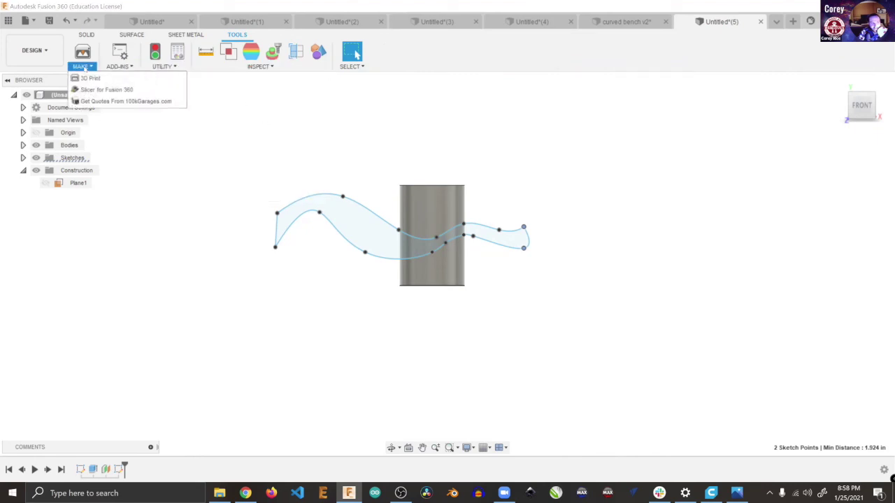
pyautogui.click(246, 66)
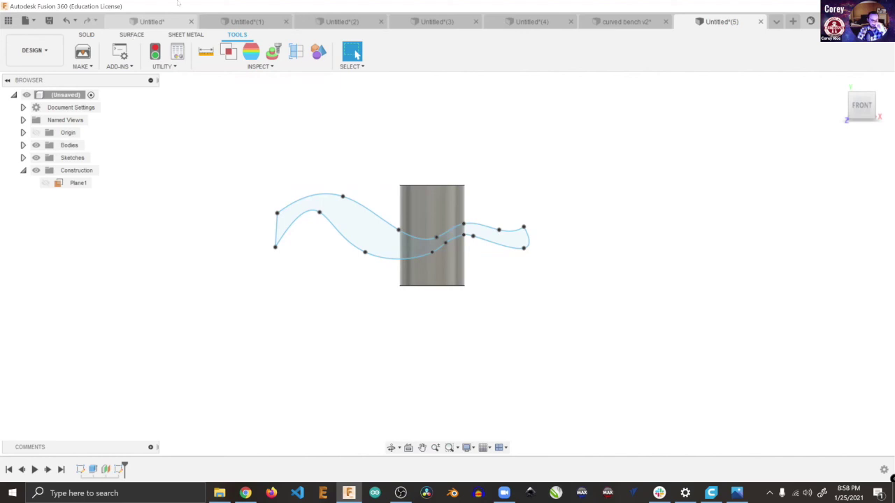
# Step: Open the thinnest dust shoe design from the dust shoe folder and hide the data panel
pyautogui.click(8, 20)
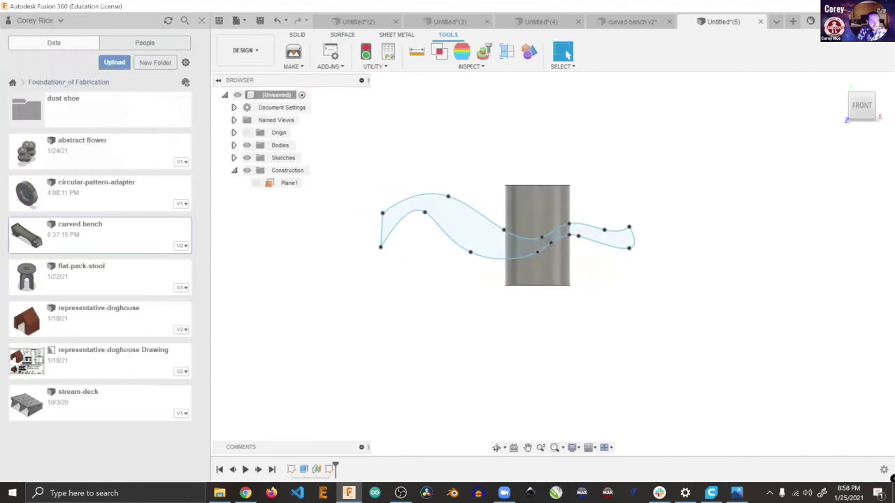
pyautogui.click(35, 114)
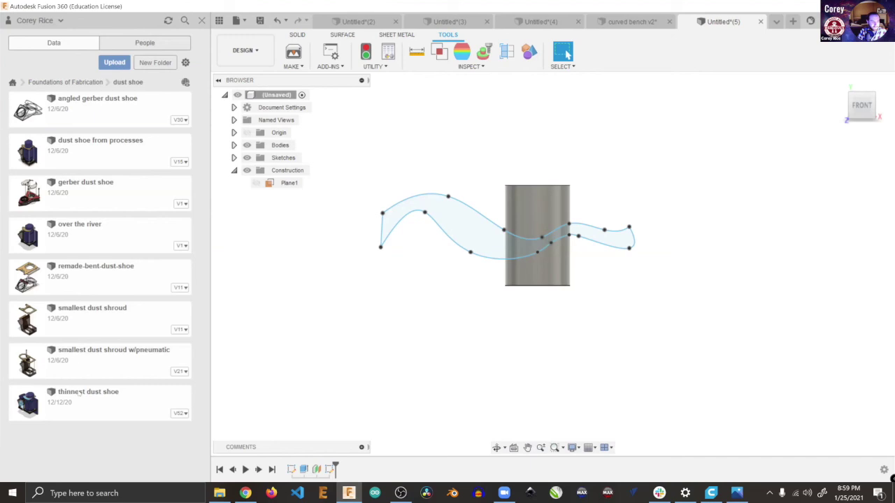
pyautogui.doubleClick(69, 403)
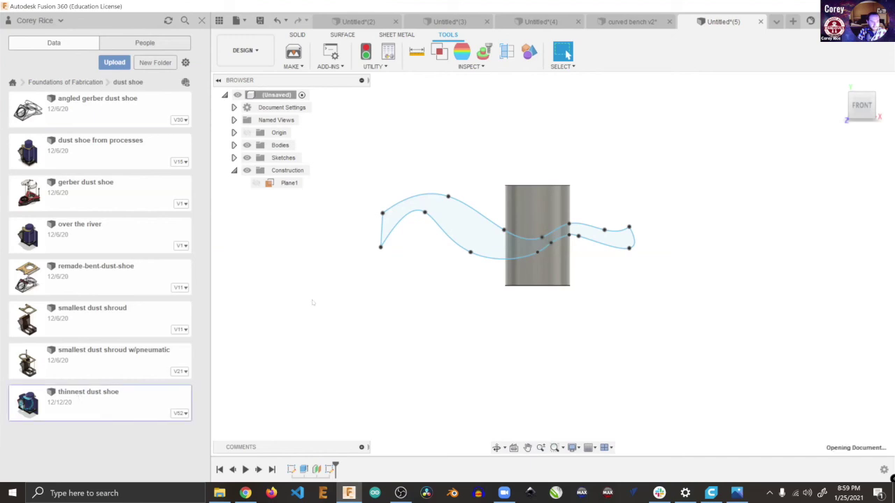
pyautogui.click(199, 20)
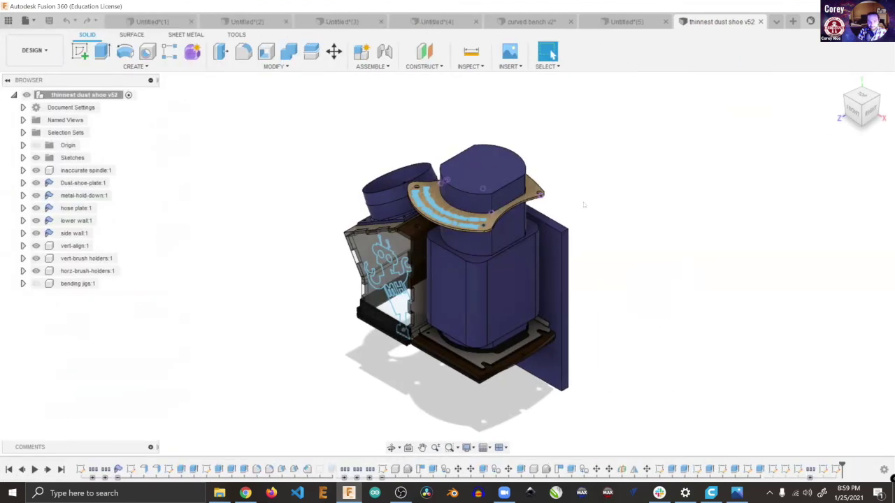
# Step: Examine the dust shoe assembly from the front, from above and from its side, including the hose box and robot engraving
pyautogui.moveTo(448, 265)
pyautogui.keyDown('shift'); pyautogui.mouseDown(button='middle')
pyautogui.moveTo(434, 181)
pyautogui.moveTo(400, 153)
pyautogui.moveTo(421, 176)
pyautogui.moveTo(440, 238)
pyautogui.moveTo(532, 207)
pyautogui.mouseUp(button='middle'); pyautogui.keyUp('shift')
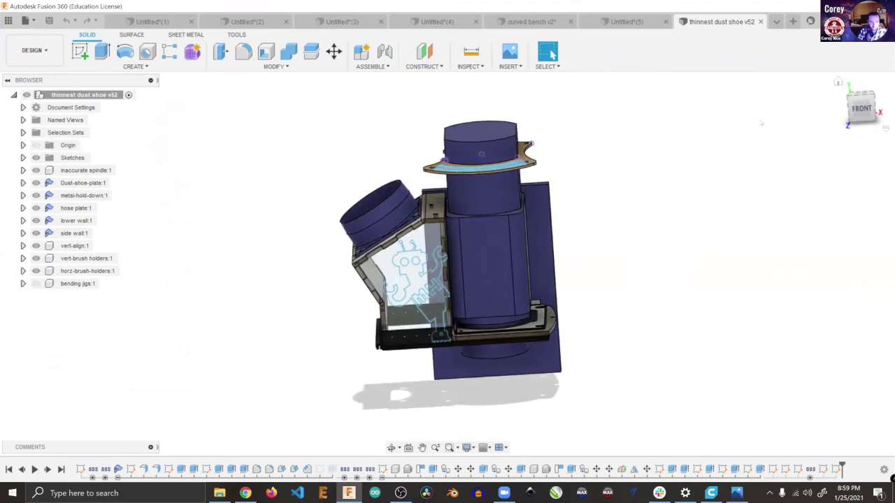
pyautogui.scroll(5, 444, 237)
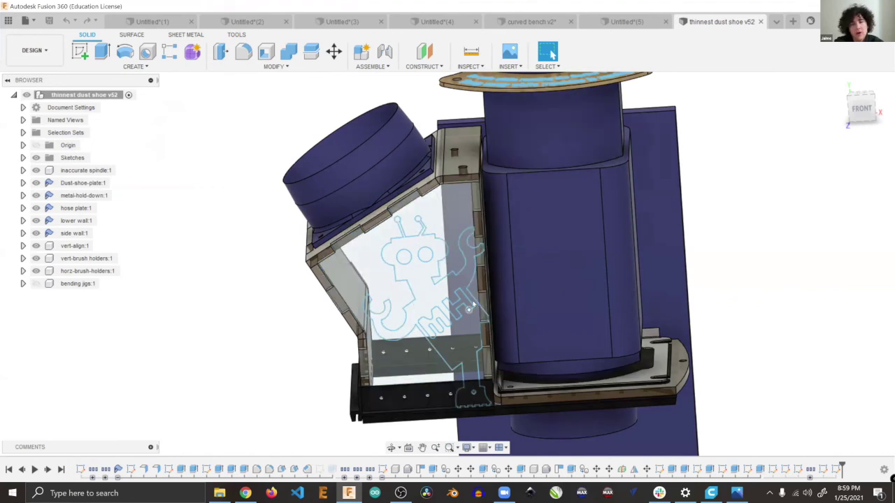
pyautogui.moveTo(530, 239)
pyautogui.keyDown('shift'); pyautogui.mouseDown(button='middle')
pyautogui.moveTo(526, 105)
pyautogui.moveTo(541, 147)
pyautogui.moveTo(539, 280)
pyautogui.mouseUp(button='middle'); pyautogui.keyUp('shift')
pyautogui.keyDown('shift'); pyautogui.moveTo(820, 127); pyautogui.dragTo(687, 158, button='middle'); pyautogui.keyUp('shift')
pyautogui.scroll(-2, 702, 303)
pyautogui.moveTo(734, 219); pyautogui.dragTo(687, 206, button='middle')
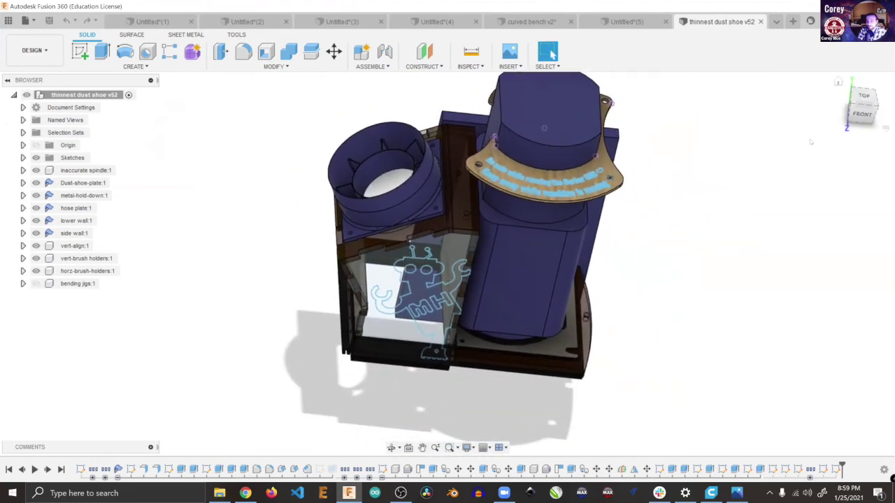
pyautogui.click(861, 117)
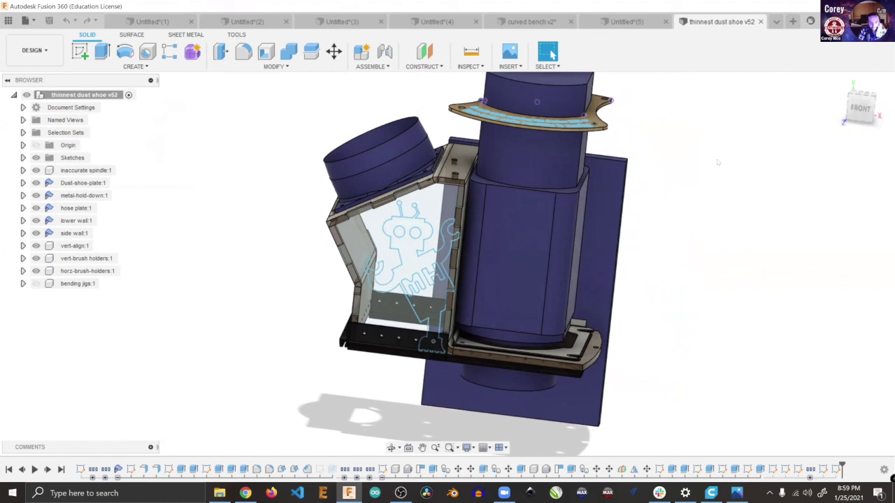
pyautogui.moveTo(850, 105); pyautogui.dragTo(716, 153)
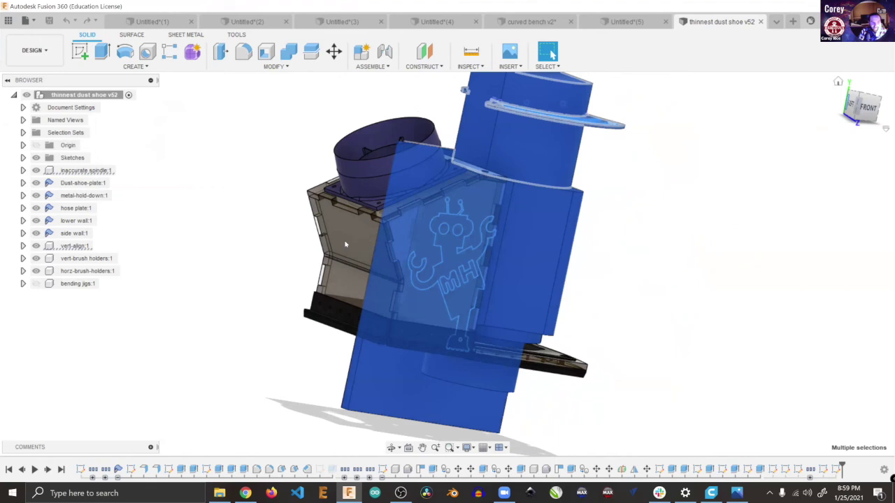
# Step: Highlight the side wall and lower wall components in the model and clear the selection
pyautogui.click(73, 233)
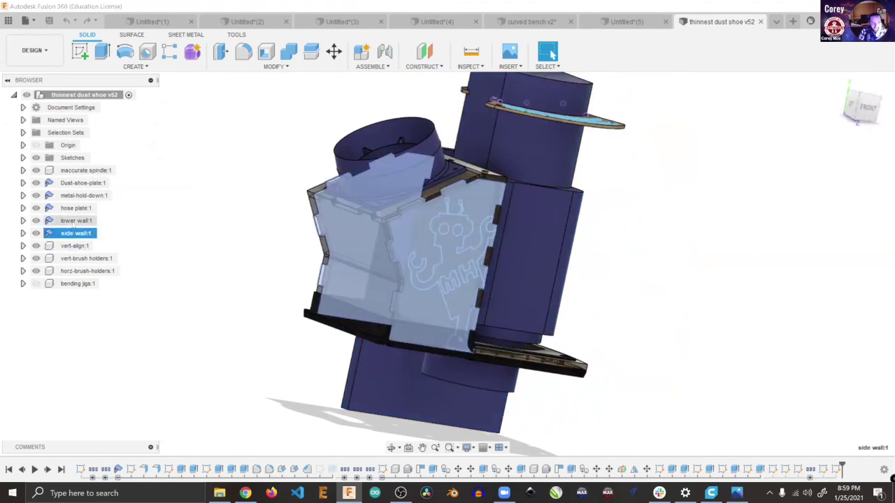
pyautogui.click(72, 223)
pyautogui.click(182, 185)
# Step: Create a flat pattern of the Dust-shoe-plate, using its large flat face with the spindle opening as the stationary face
pyautogui.click(189, 35)
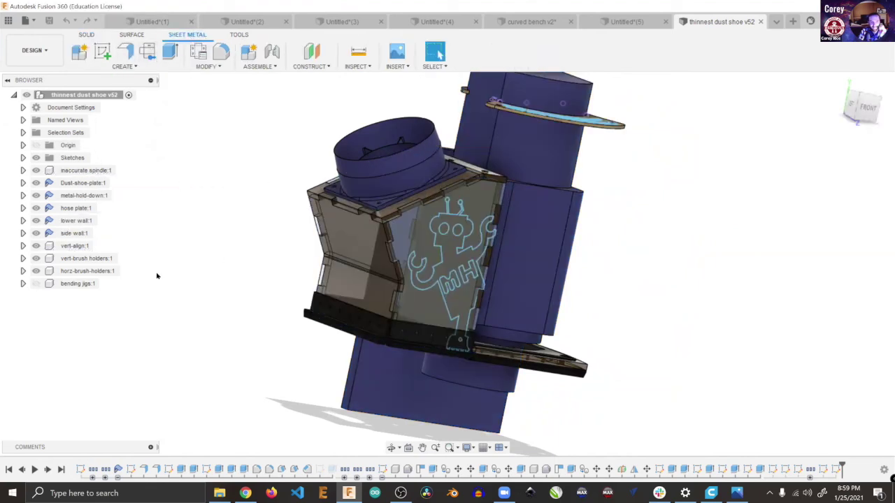
pyautogui.moveTo(874, 112); pyautogui.dragTo(547, 336)
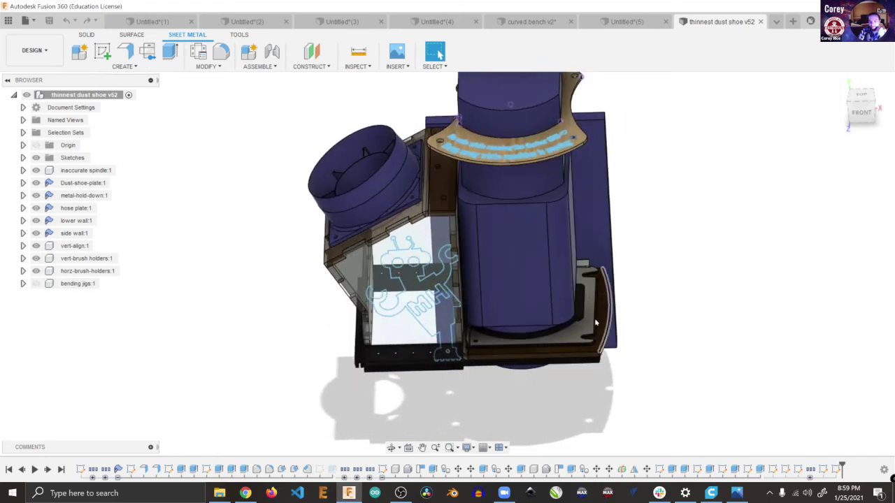
pyautogui.scroll(5, 597, 323)
pyautogui.click(604, 320)
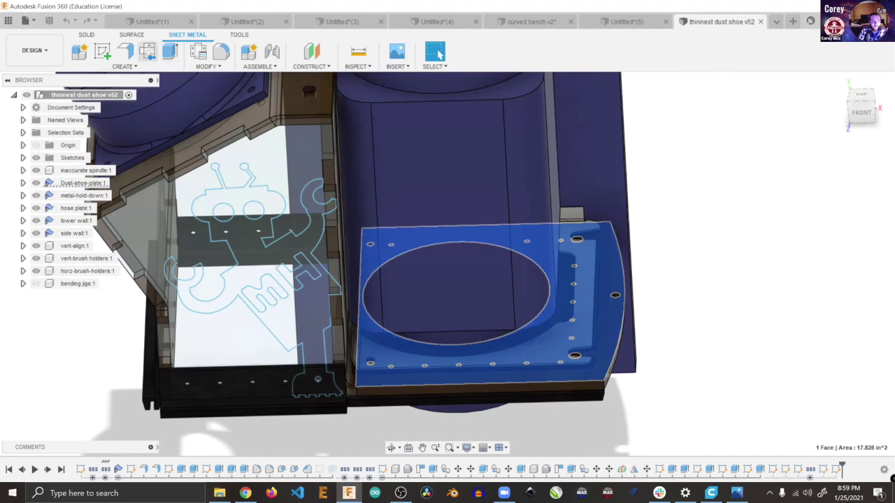
pyautogui.click(148, 51)
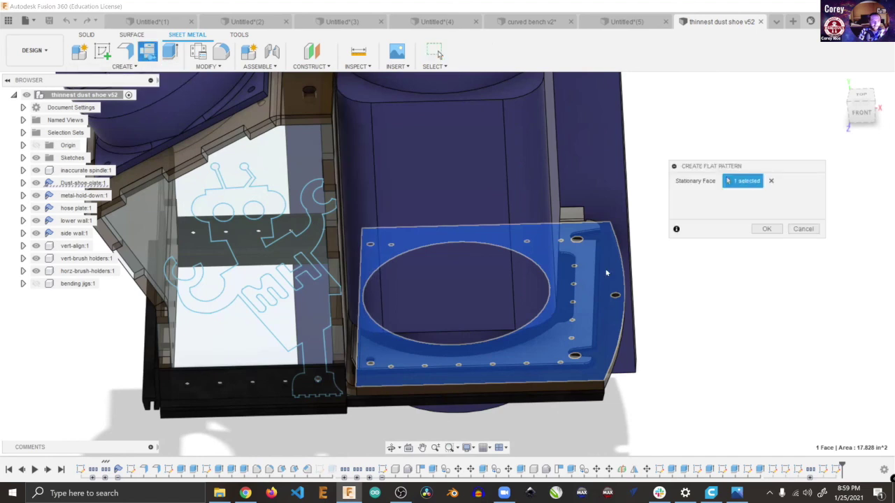
pyautogui.click(762, 230)
pyautogui.click(487, 267)
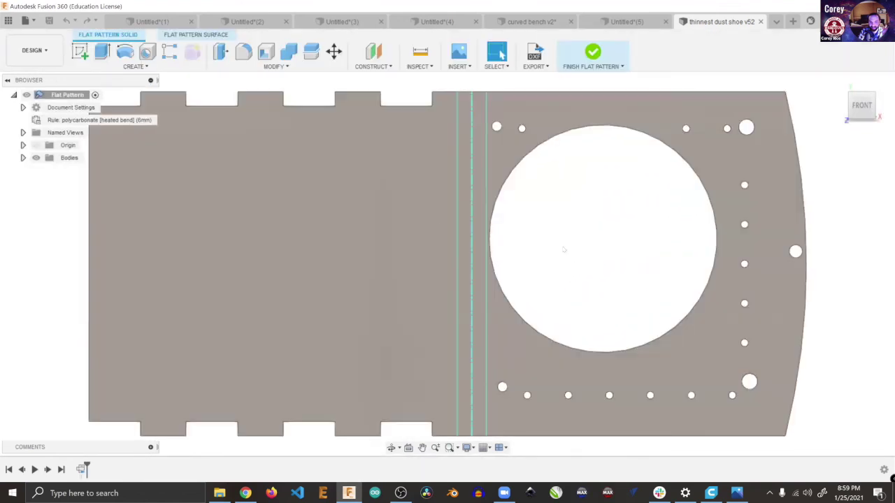
# Step: Examine the whole unfolded plate with its bend lines and finish the flat pattern
pyautogui.scroll(-5, 564, 250)
pyautogui.moveTo(601, 261); pyautogui.dragTo(479, 261, button='middle')
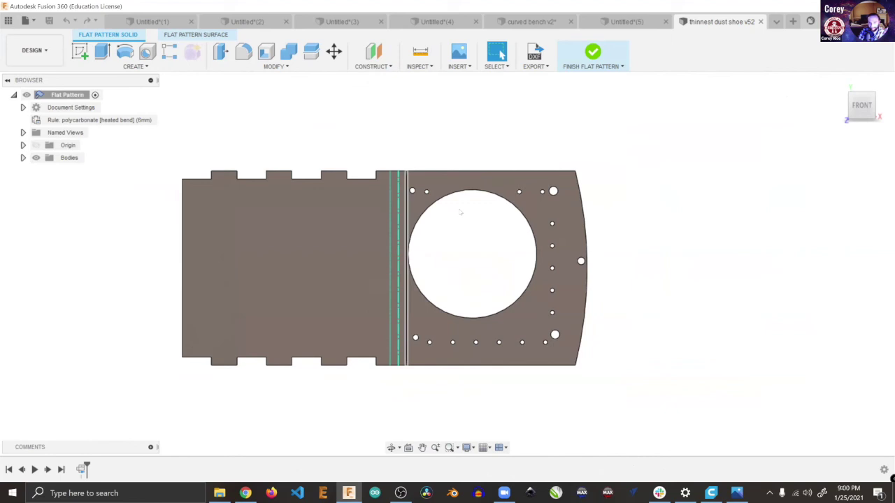
pyautogui.moveTo(448, 262)
pyautogui.keyDown('shift'); pyautogui.mouseDown(button='middle')
pyautogui.moveTo(448, 206)
pyautogui.moveTo(447, 249)
pyautogui.mouseUp(button='middle'); pyautogui.keyUp('shift')
pyautogui.moveTo(869, 127)
pyautogui.mouseDown()
pyautogui.moveTo(869, 149)
pyautogui.moveTo(869, 121)
pyautogui.mouseUp()
pyautogui.click(591, 56)
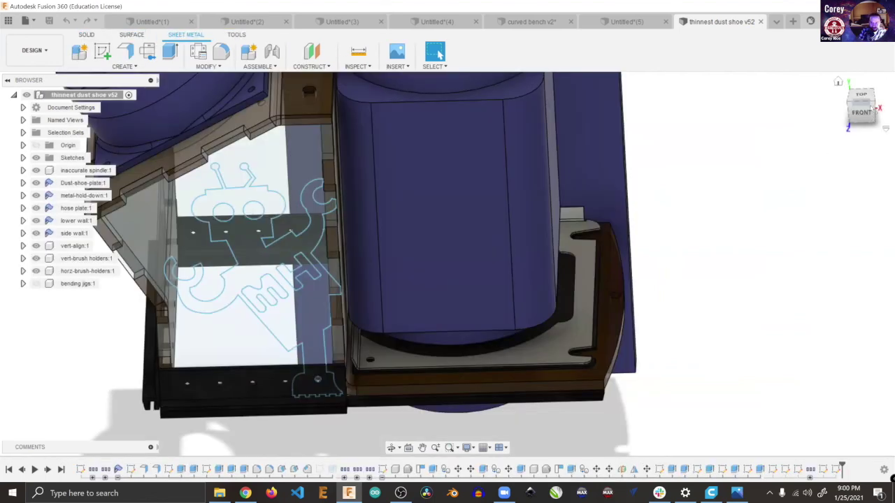
# Step: Return to the home view, collapse the expanded component groups in the timeline and expand the first two groups
pyautogui.click(861, 112)
pyautogui.moveTo(861, 105)
pyautogui.mouseDown()
pyautogui.moveTo(769, 90)
pyautogui.moveTo(837, 85)
pyautogui.mouseUp()
pyautogui.click(839, 82)
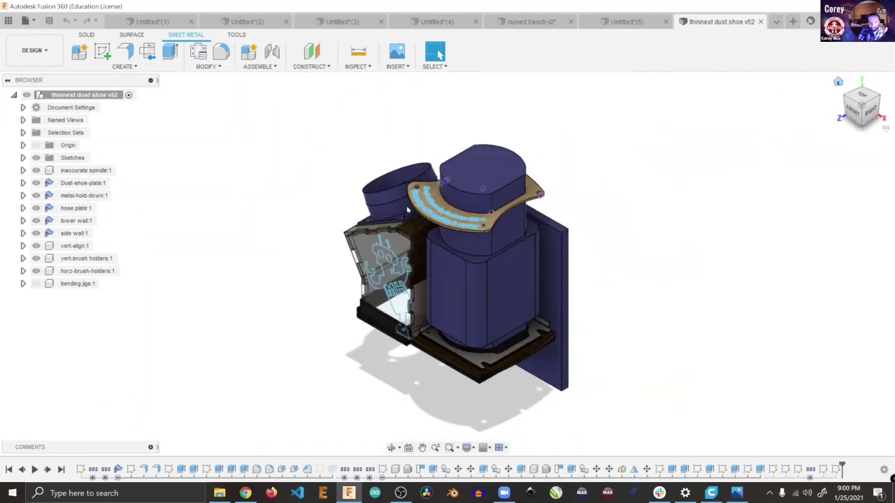
pyautogui.scroll(5, 408, 210)
pyautogui.moveTo(711, 196); pyautogui.dragTo(725, 142, button='middle')
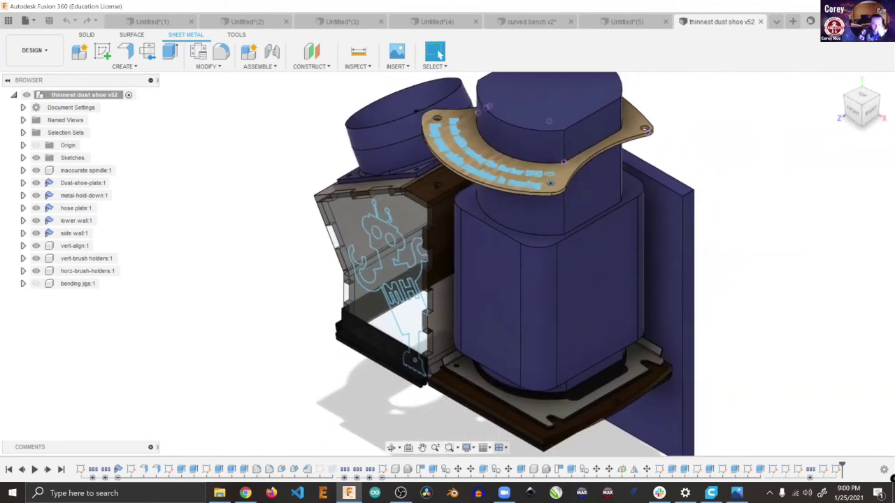
pyautogui.click(119, 479)
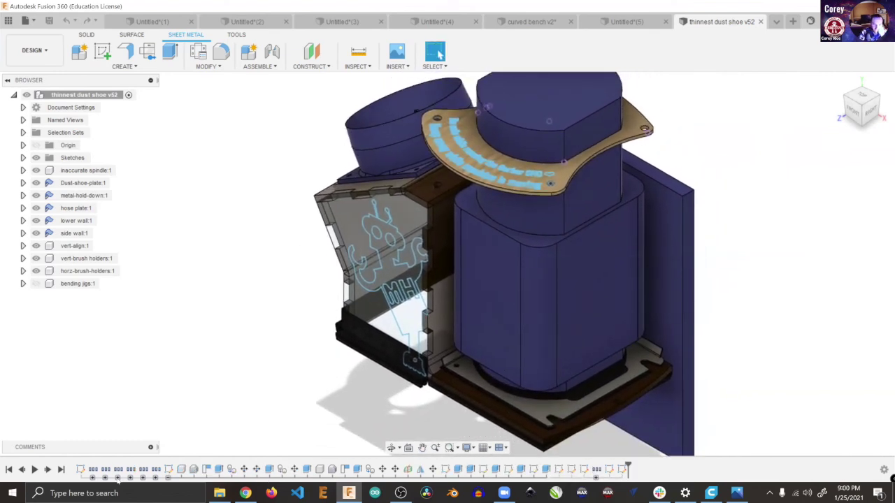
pyautogui.click(168, 479)
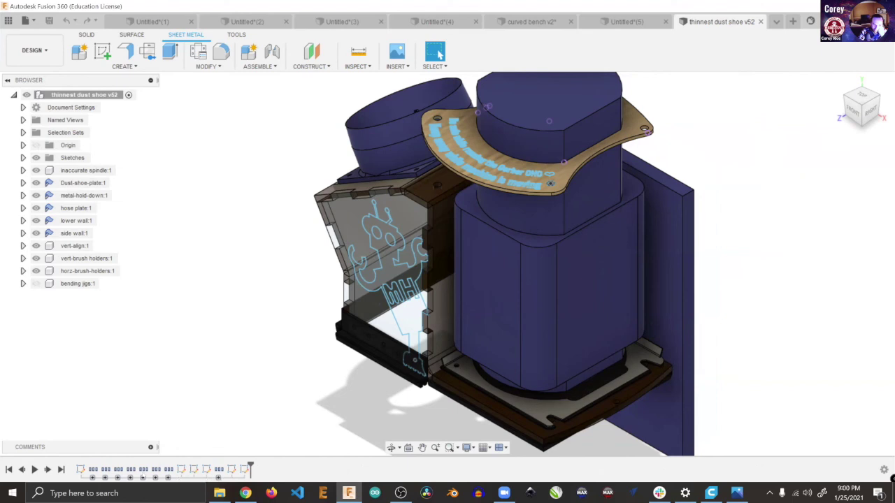
pyautogui.click(93, 478)
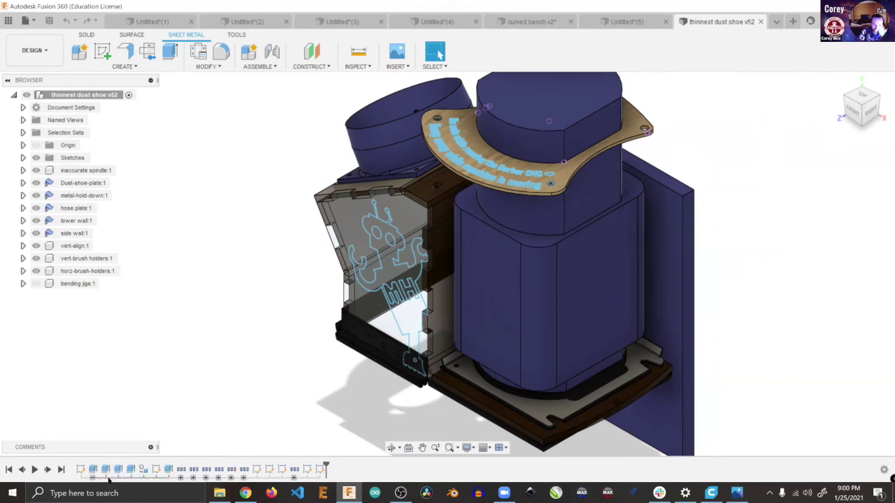
pyautogui.click(183, 479)
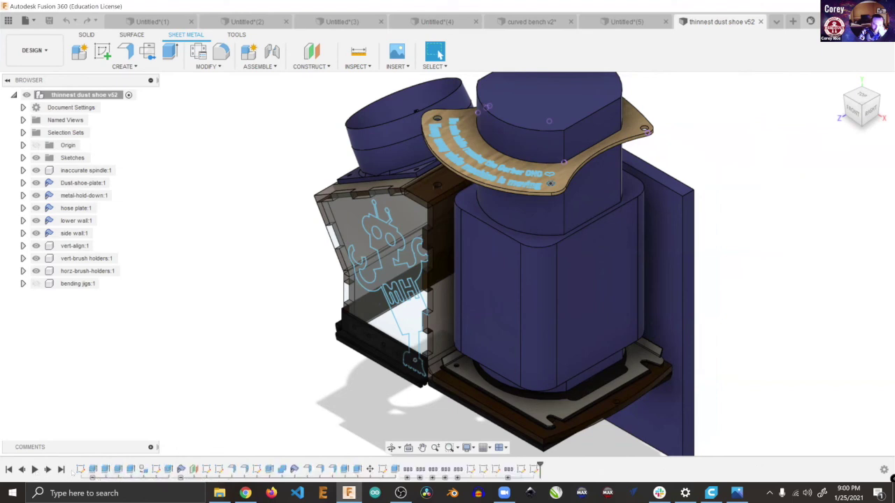
# Step: Roll the design history back to its very beginning and play it through
pyautogui.moveTo(539, 467); pyautogui.dragTo(74, 468)
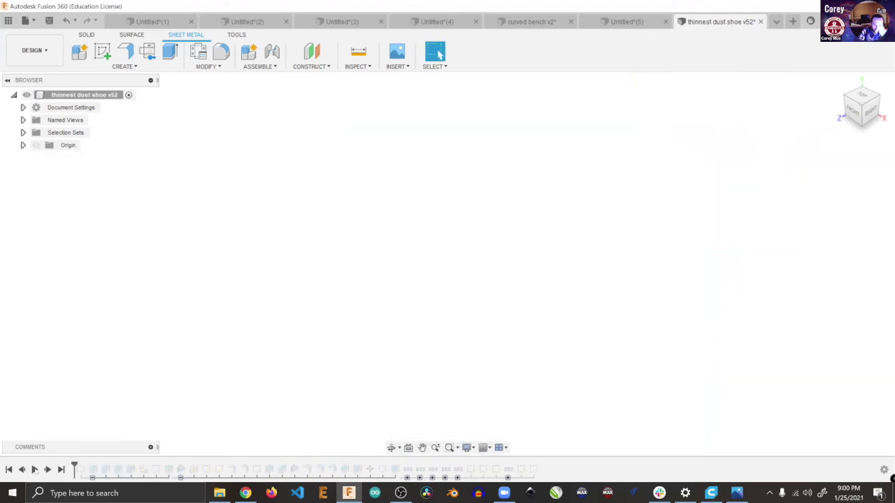
pyautogui.click(34, 470)
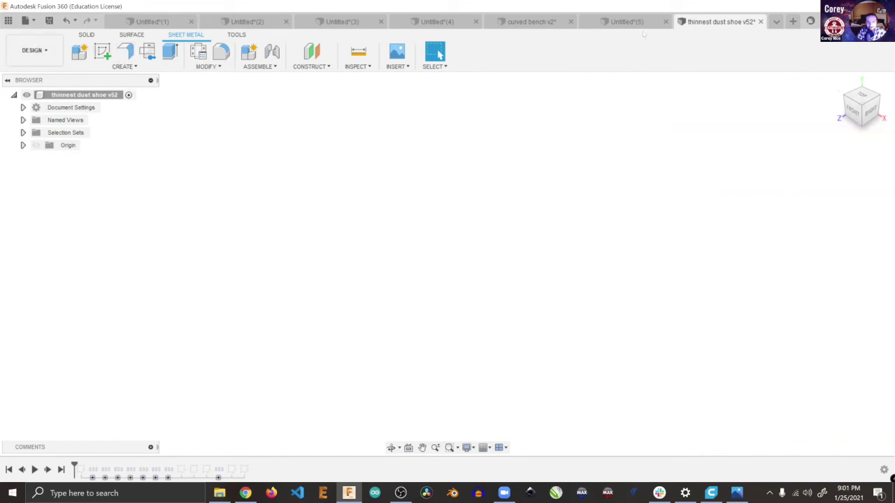
# Step: Enable a public share link for the thinnest dust shoe design and copy the link
pyautogui.click(9, 20)
pyautogui.rightClick(117, 392)
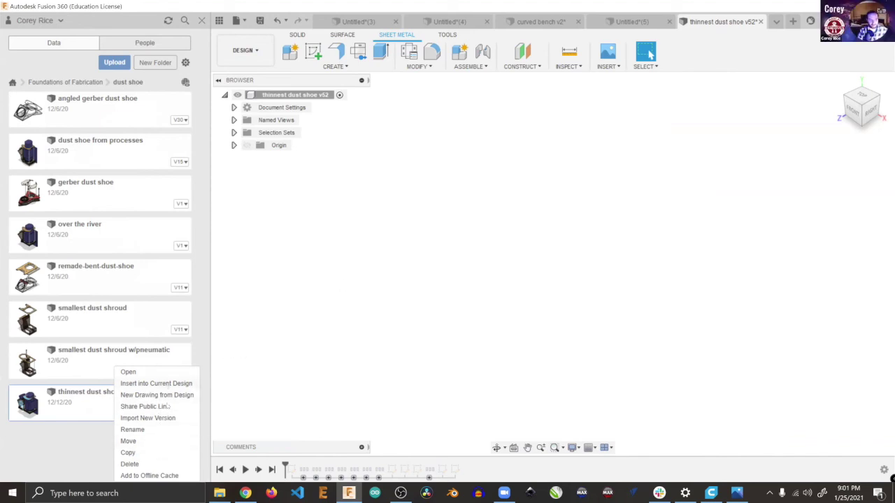
pyautogui.click(167, 409)
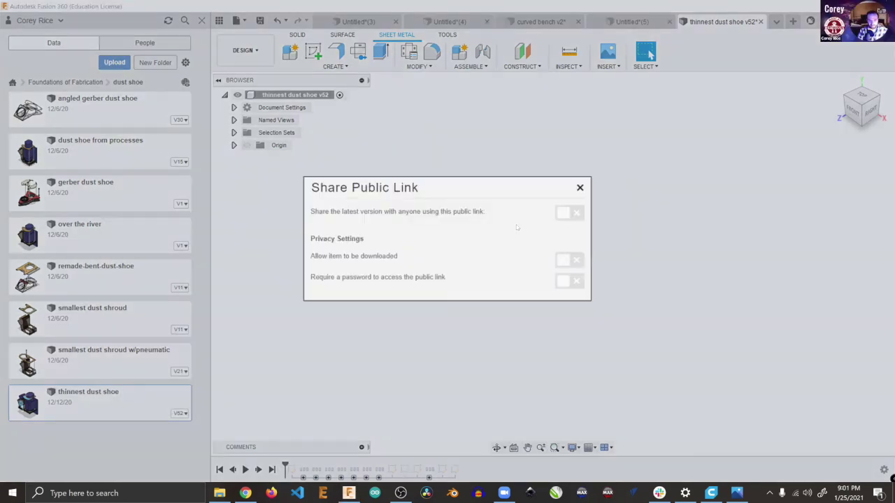
pyautogui.click(566, 214)
pyautogui.click(569, 234)
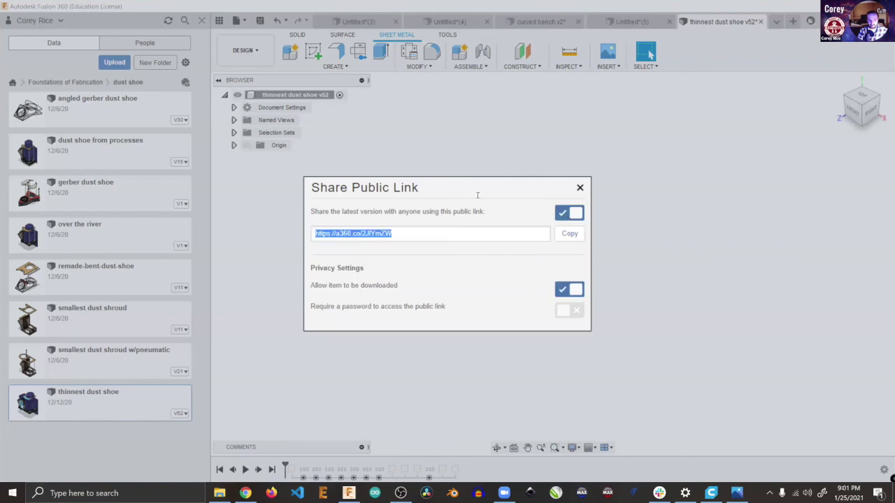